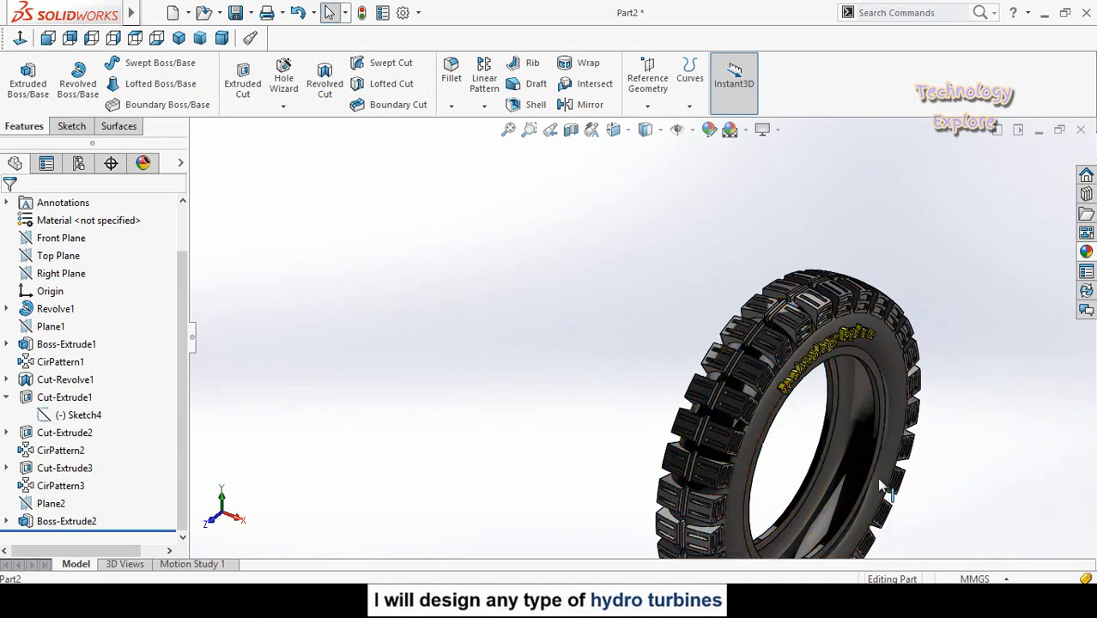
# - Inspect the finished tyre model and the reference tyre photos in the Facebook page inbox, returning to SOLIDWORKS
pyautogui.scroll(-2, 820, 428)
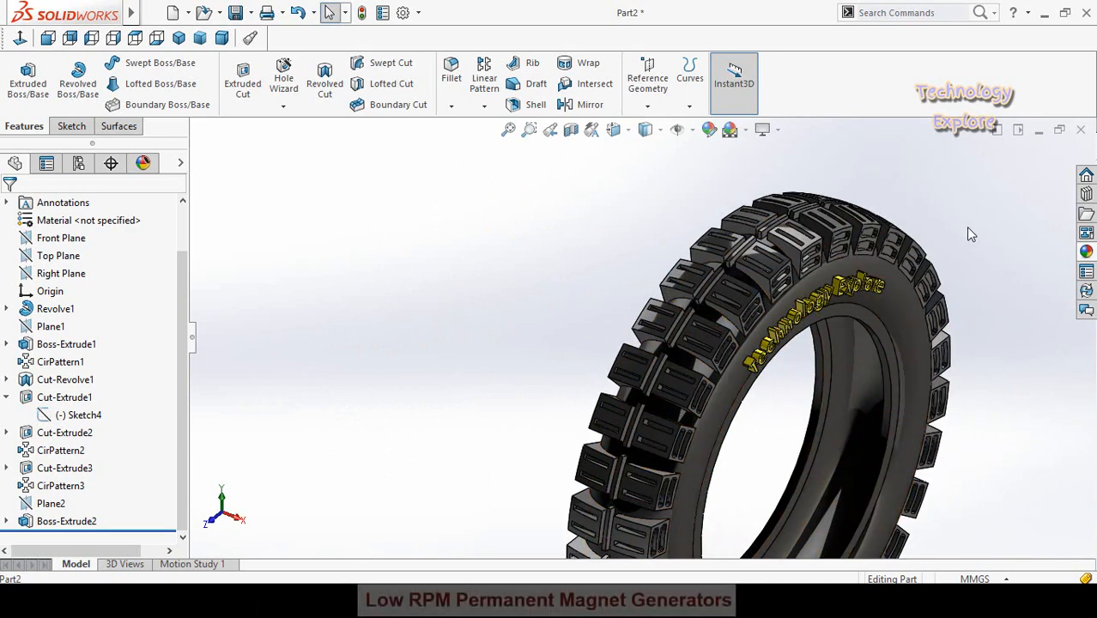
pyautogui.scroll(-1, 965, 226)
pyautogui.moveTo(794, 369); pyautogui.dragTo(792, 354, button='middle')
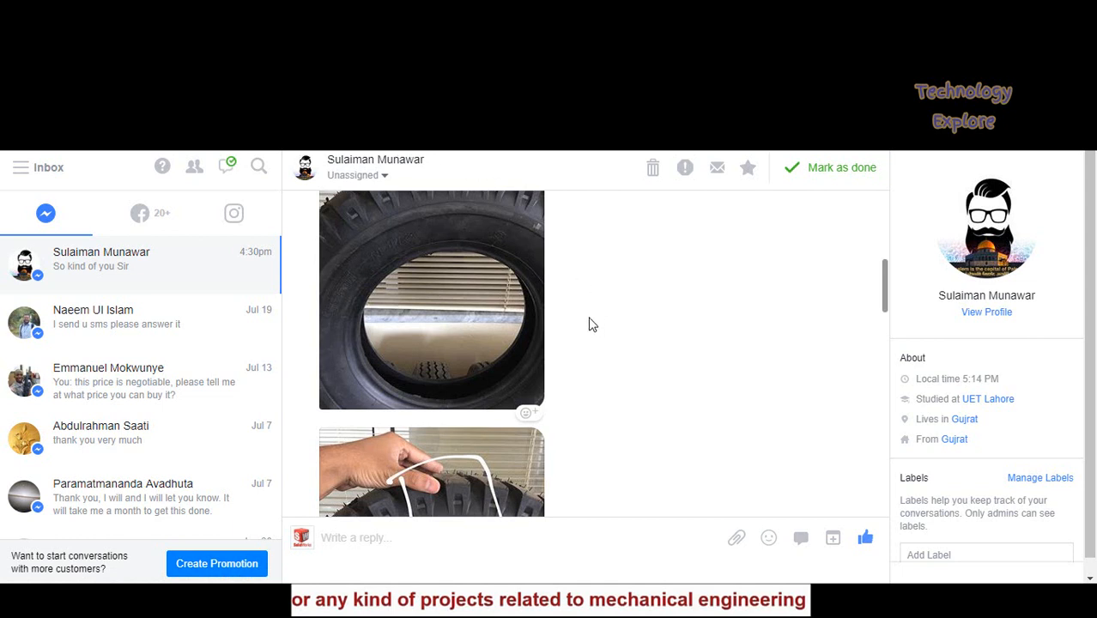
pyautogui.scroll(1, 575, 347)
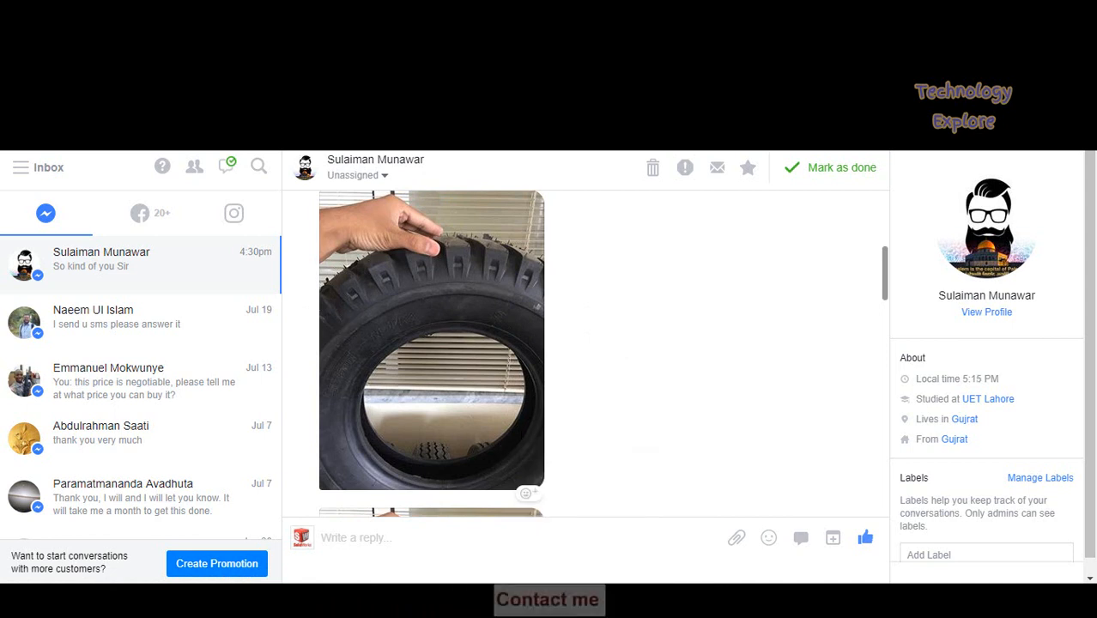
pyautogui.moveTo(610, 601)
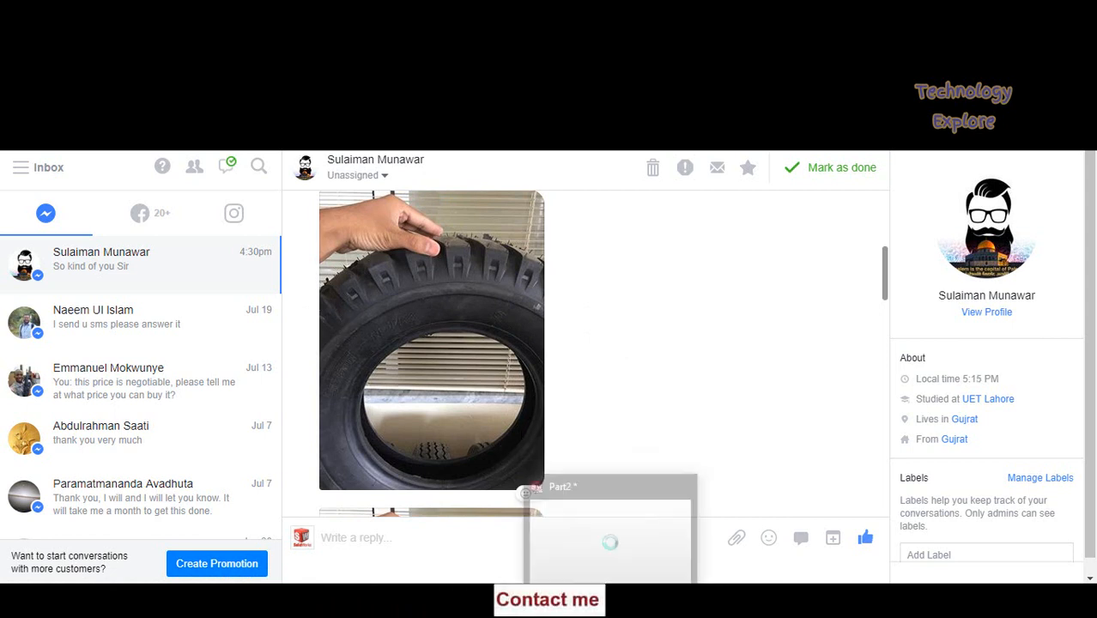
pyautogui.click(593, 548)
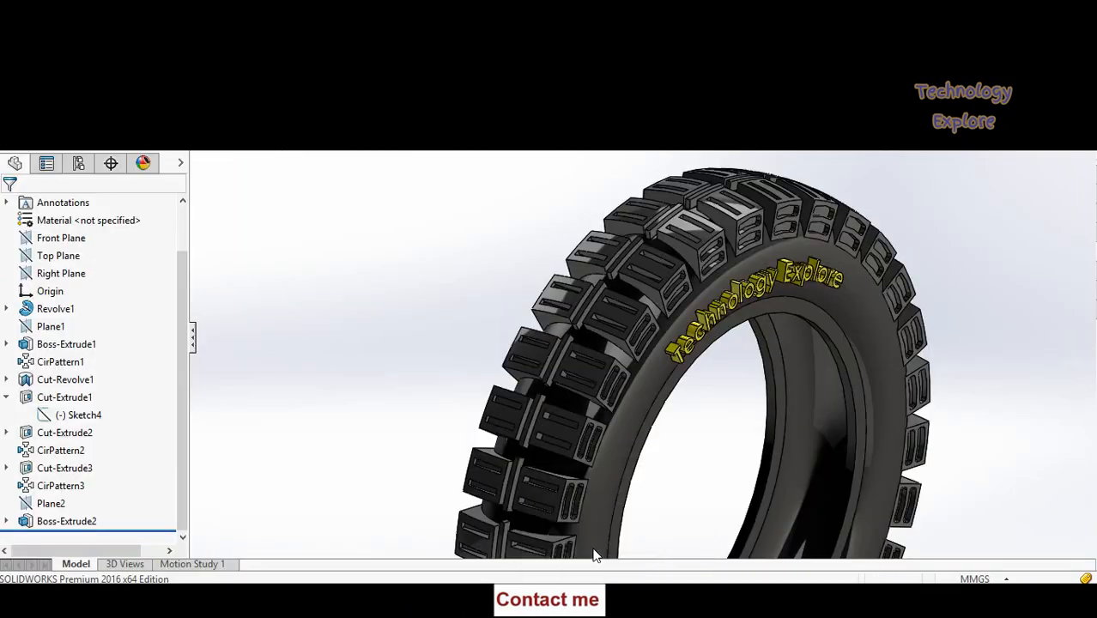
pyautogui.moveTo(718, 461); pyautogui.dragTo(696, 439, button='middle')
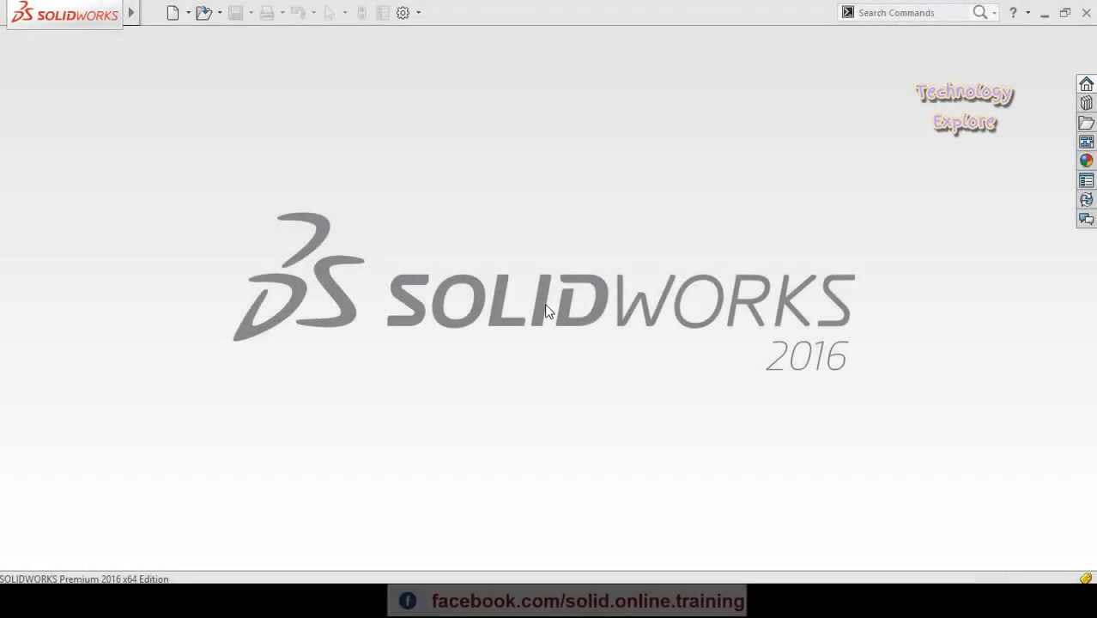
# - Create a new part document and start a sketch on the Front Plane
pyautogui.click(163, 13)
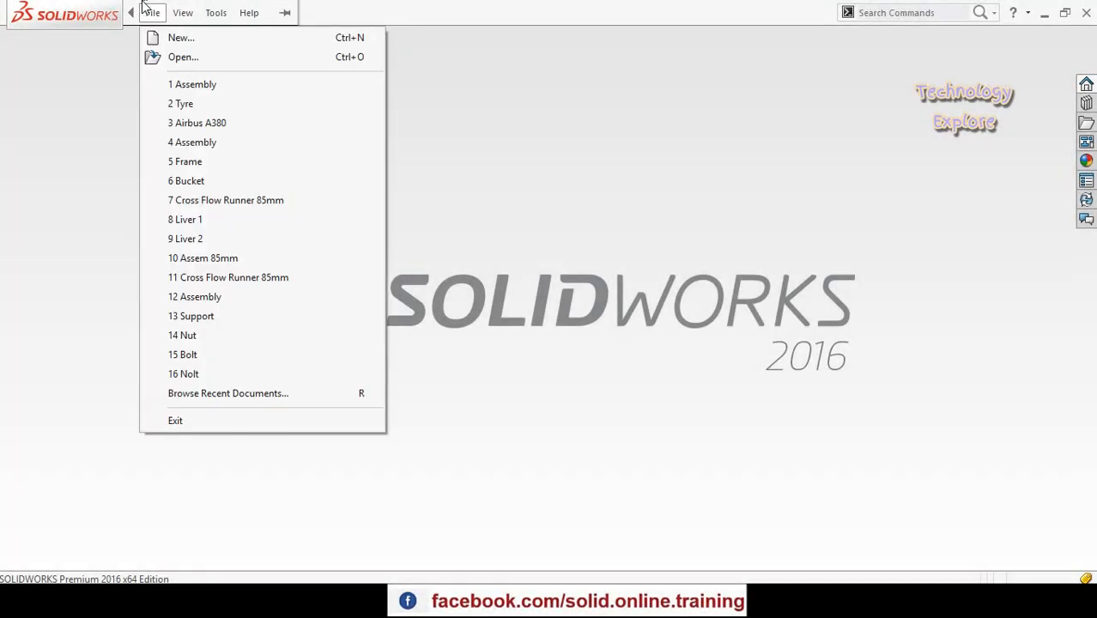
pyautogui.click(181, 39)
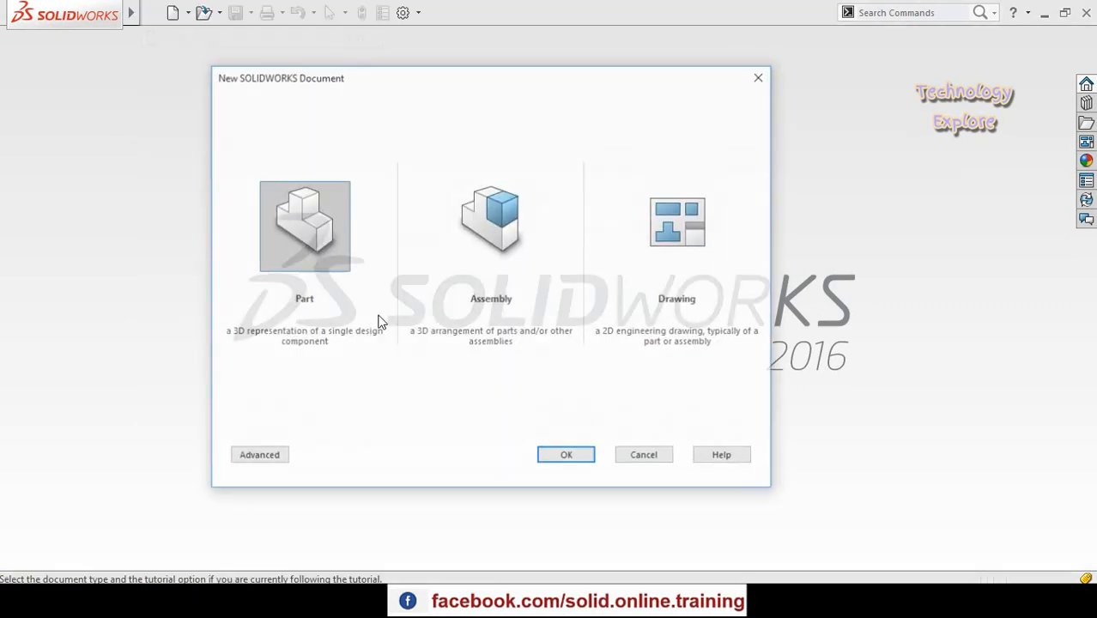
pyautogui.doubleClick(318, 241)
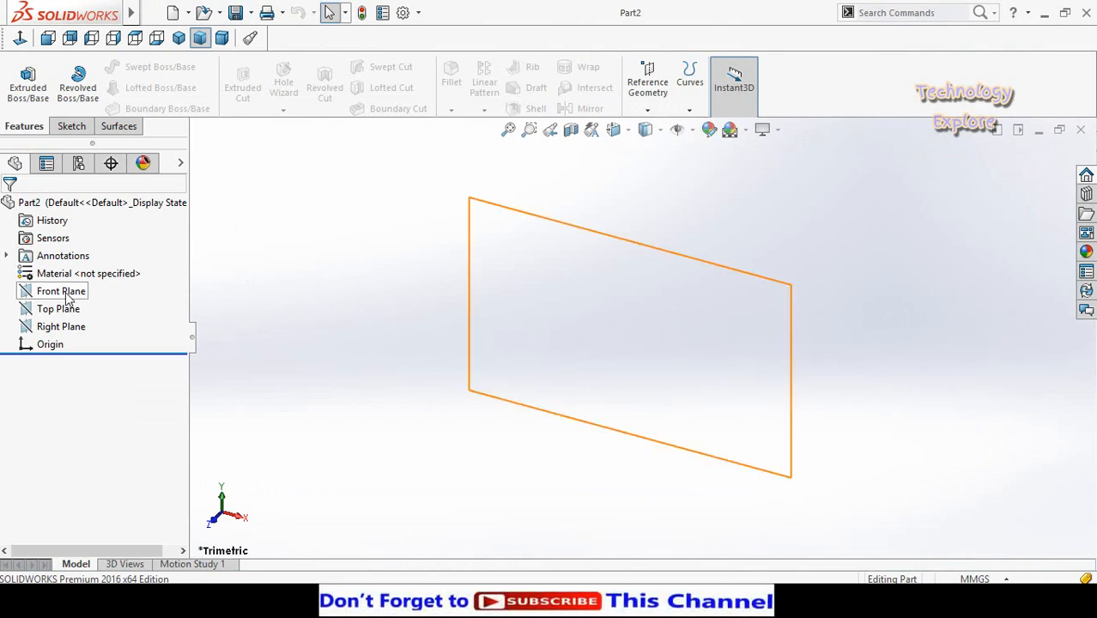
pyautogui.click(32, 295)
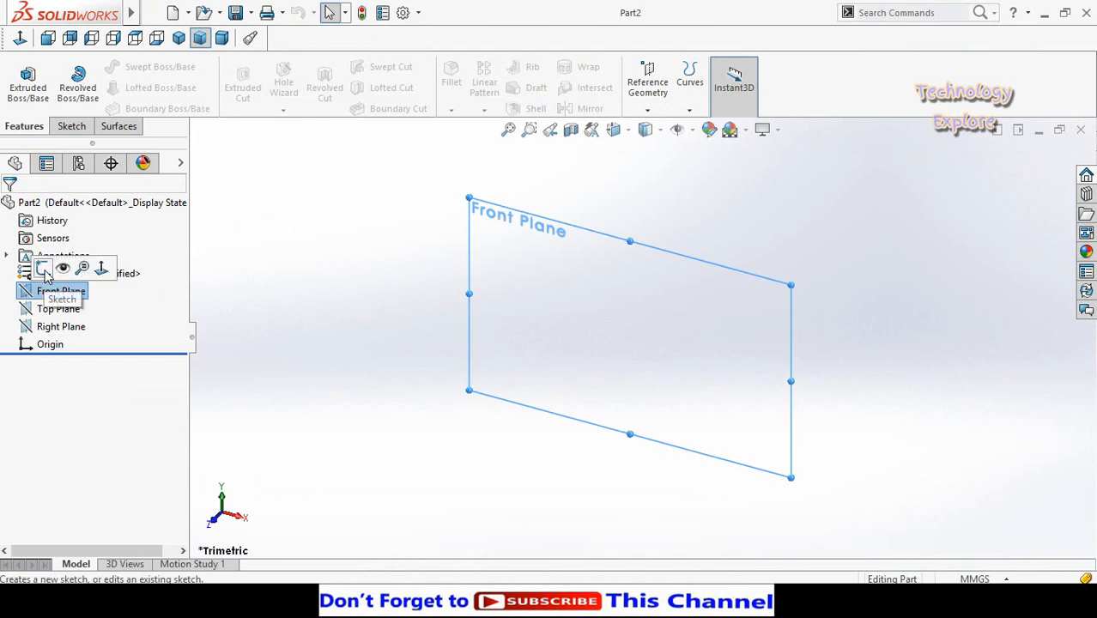
pyautogui.click(69, 262)
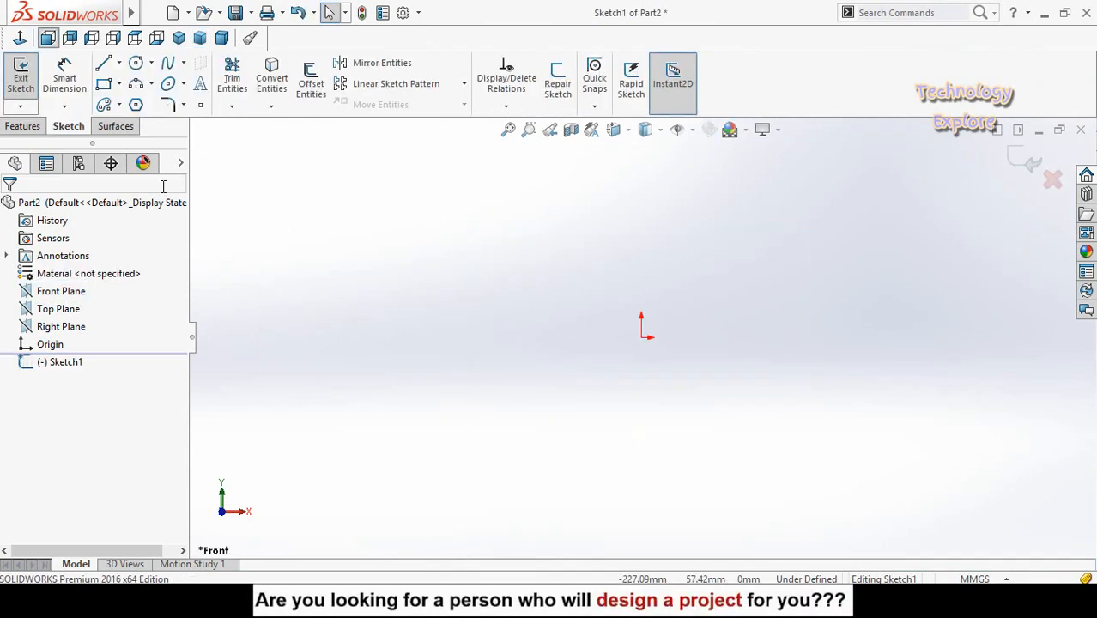
# - Sketch a 3-point arc of about 33 mm radius above the origin and a smaller arc nested inside it
pyautogui.click(136, 84)
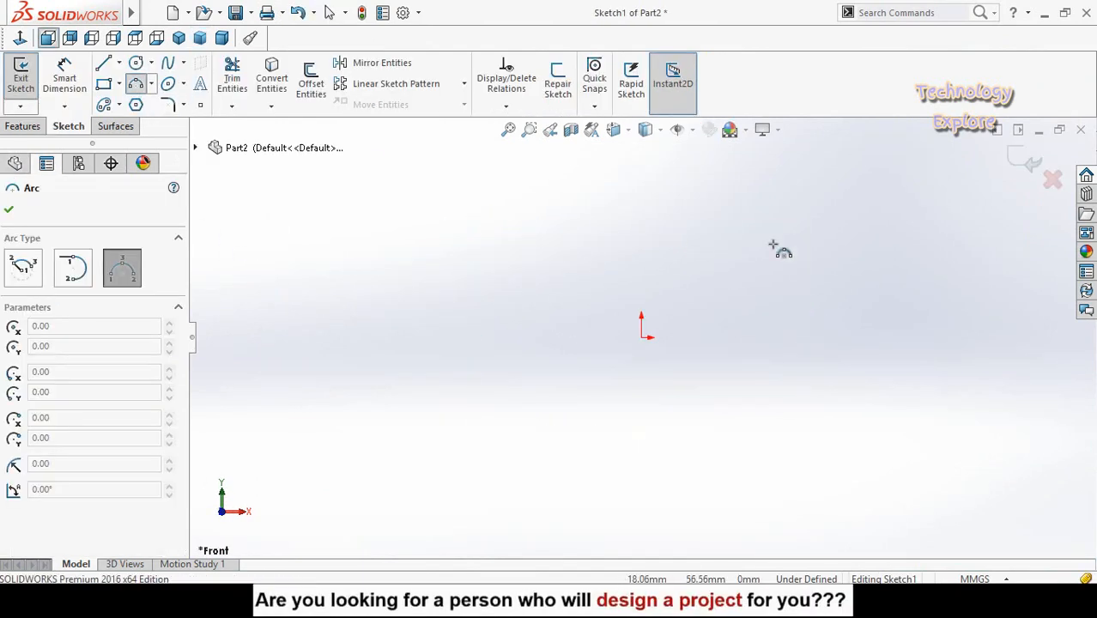
pyautogui.click(550, 247)
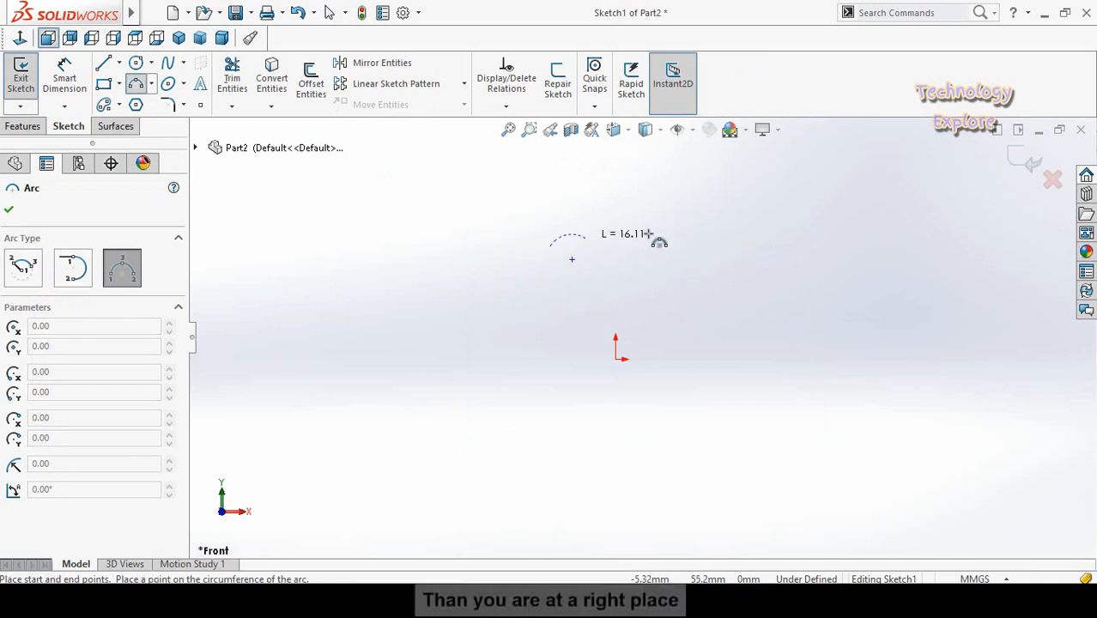
pyautogui.click(698, 246)
pyautogui.click(646, 169)
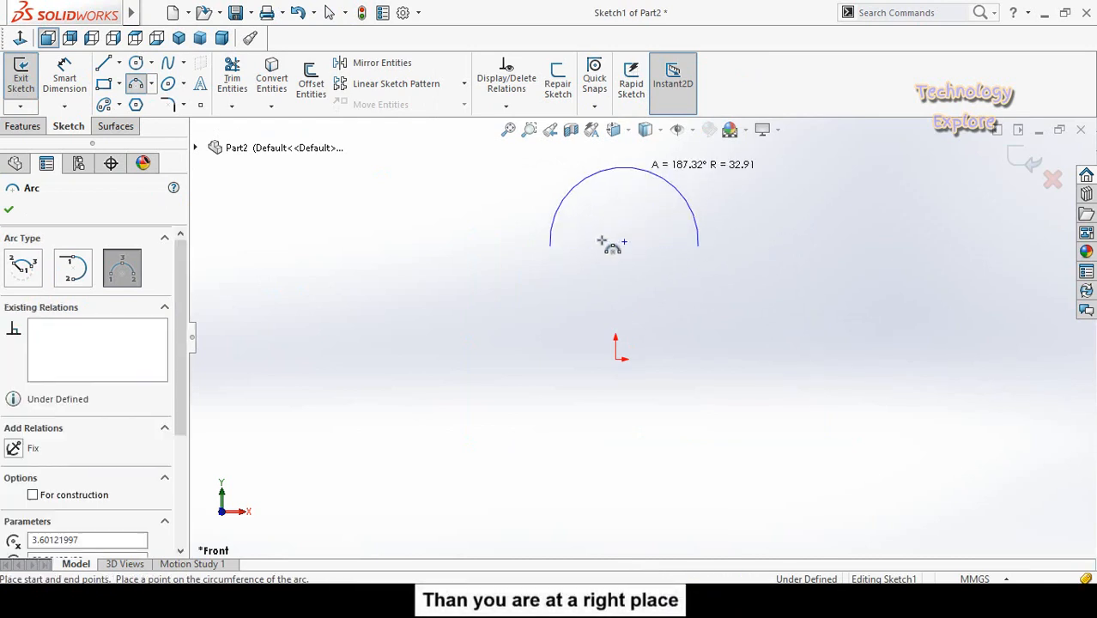
pyautogui.click(550, 243)
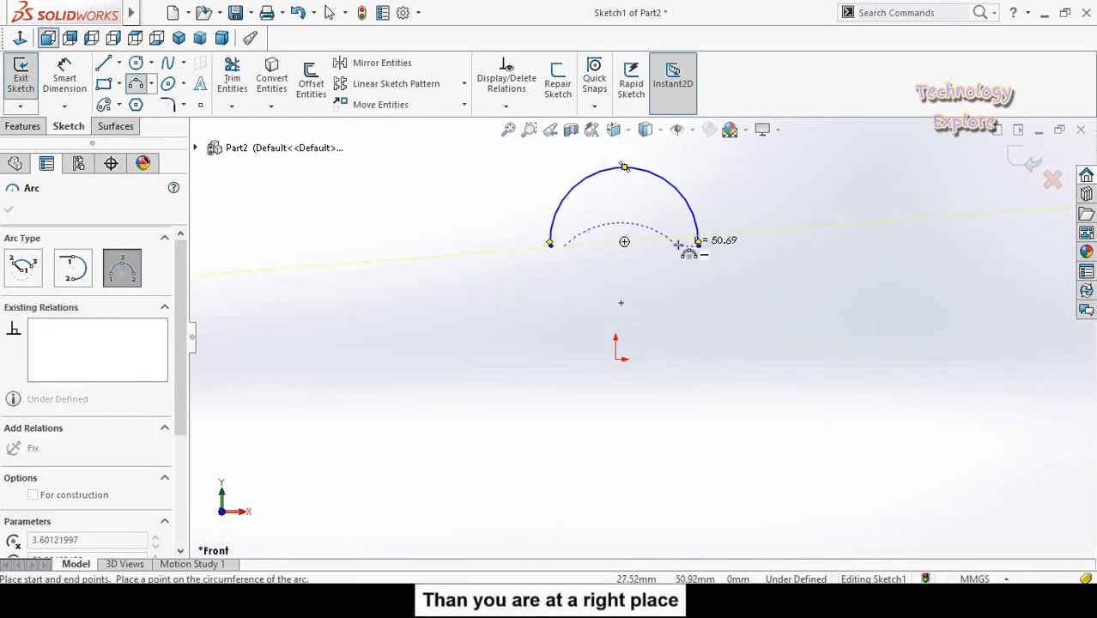
pyautogui.click(681, 245)
pyautogui.click(642, 194)
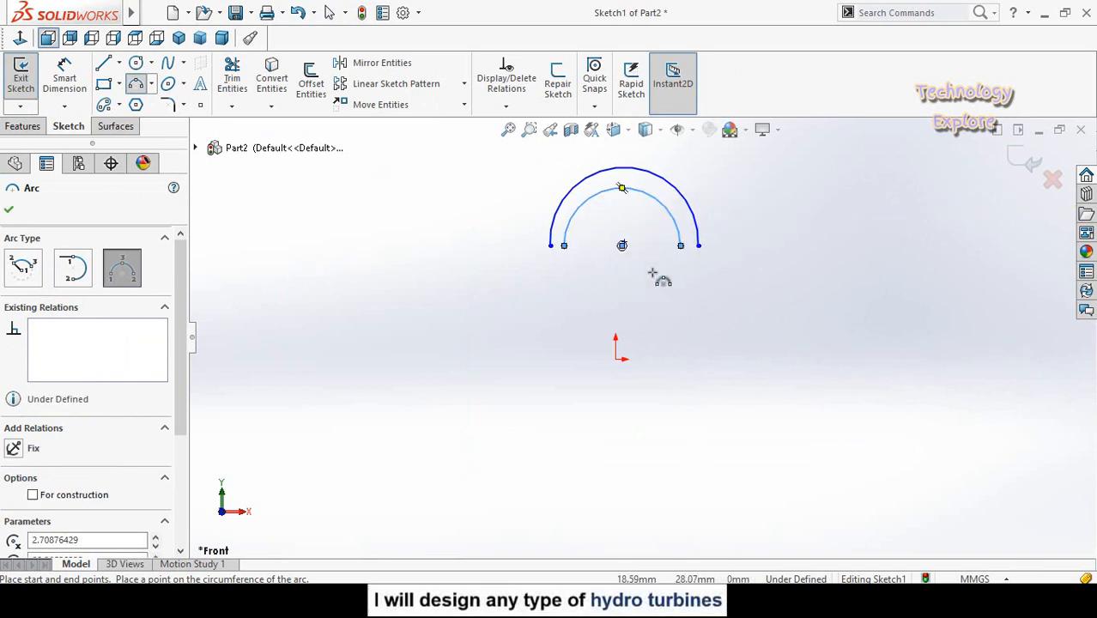
pyautogui.scroll(-3, 652, 273)
pyautogui.scroll(1, 646, 260)
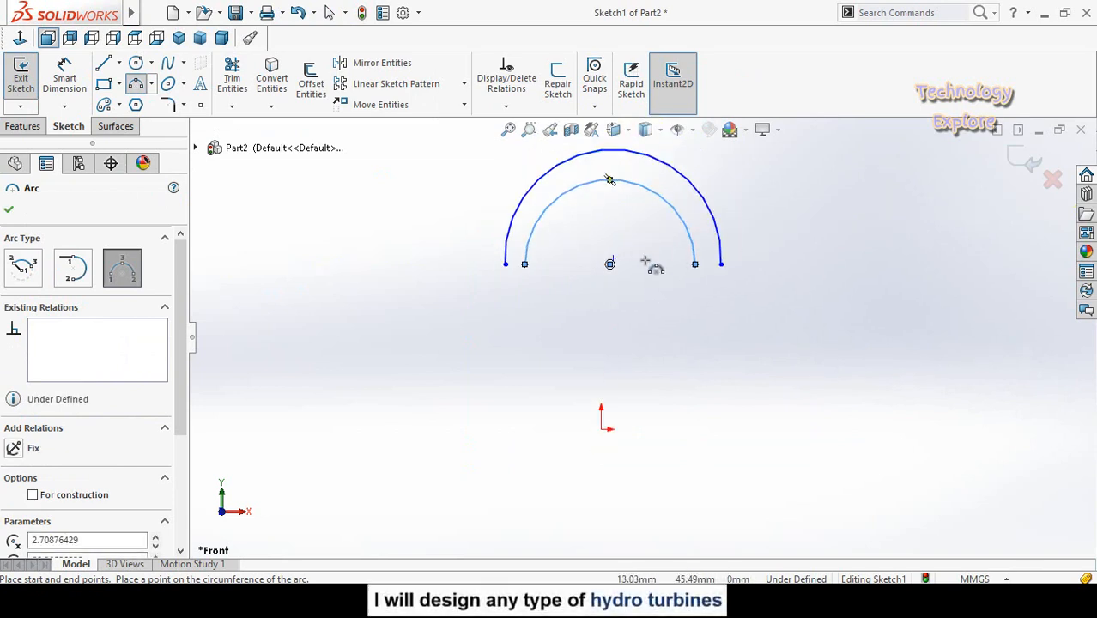
pyautogui.press('Escape')
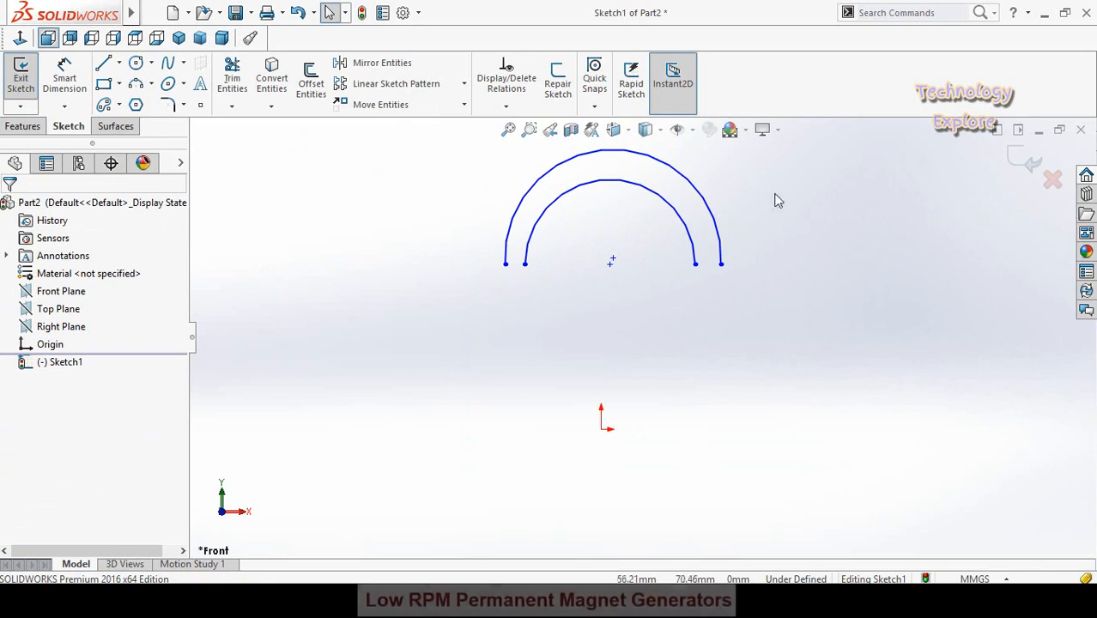
# - Add a concentric relation between the outer and inner arcs
pyautogui.moveTo(767, 180); pyautogui.dragTo(667, 242)
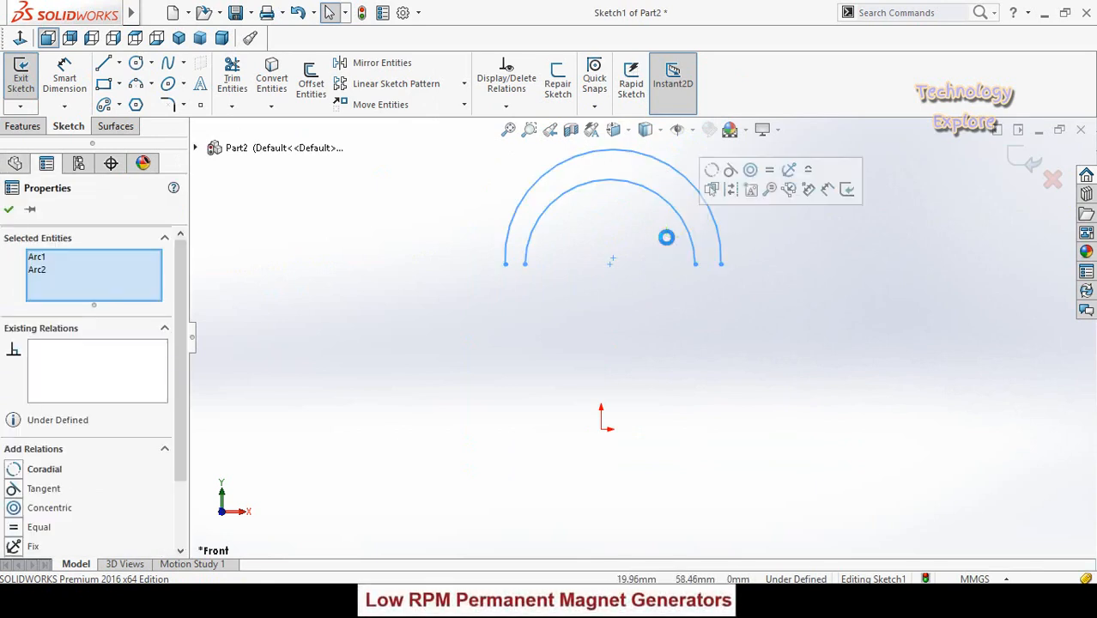
pyautogui.click(752, 173)
pyautogui.click(763, 350)
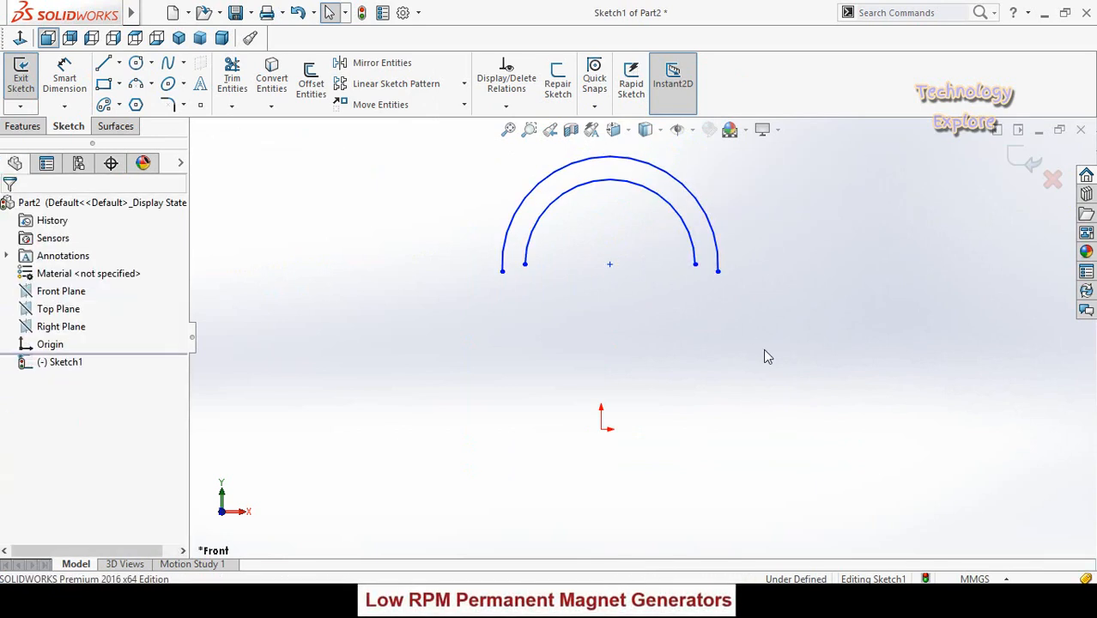
# - Align all four endpoints of the two arcs with a horizontal relation
pyautogui.scroll(-3, 483, 385)
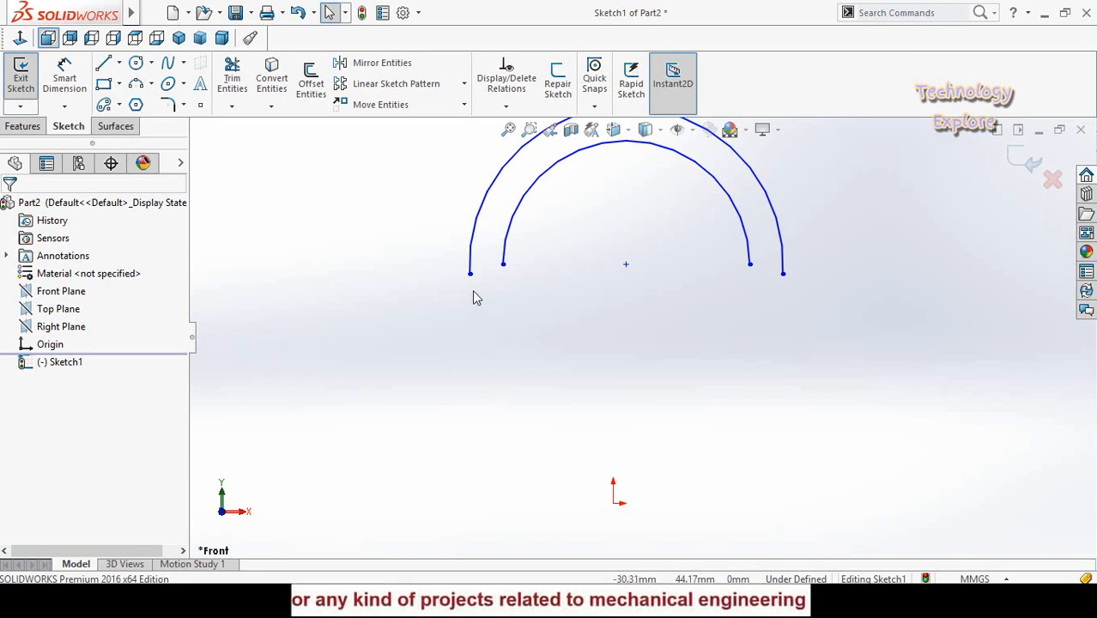
pyautogui.click(504, 266)
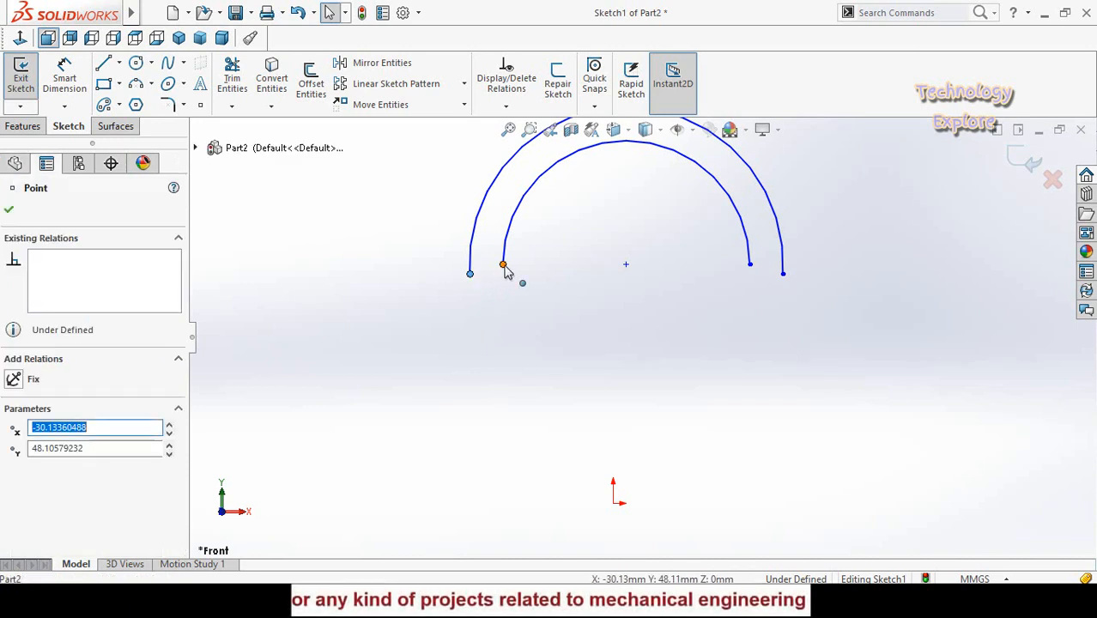
pyautogui.keyDown('ctrl'); pyautogui.click(750, 266); pyautogui.keyUp('ctrl')
pyautogui.keyDown('ctrl'); pyautogui.click(752, 267); pyautogui.keyUp('ctrl')
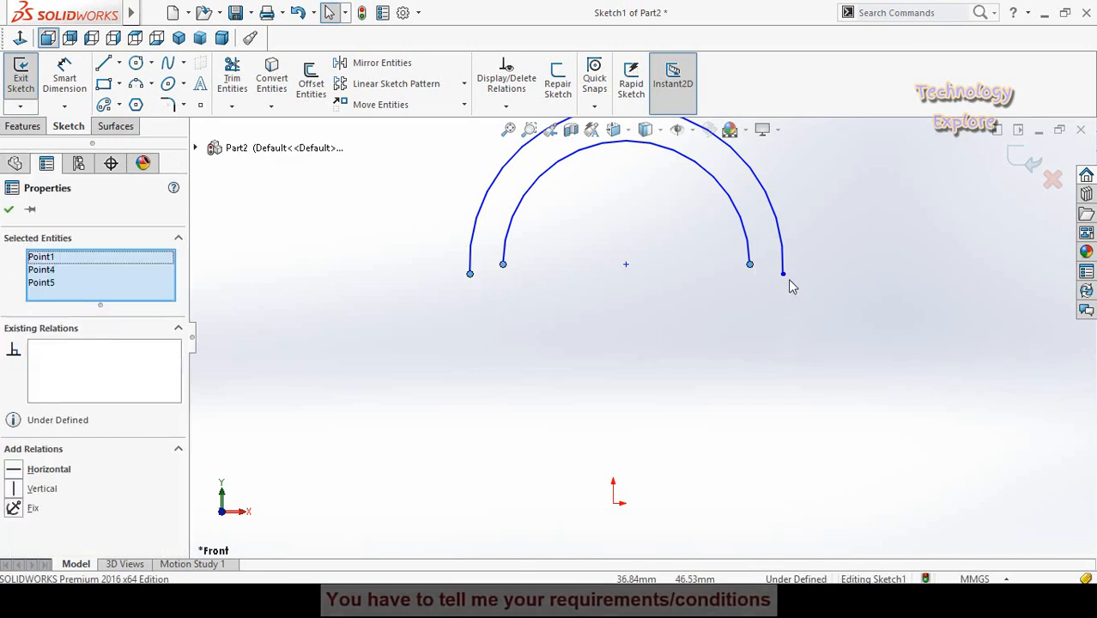
pyautogui.keyDown('ctrl'); pyautogui.click(784, 275); pyautogui.keyUp('ctrl')
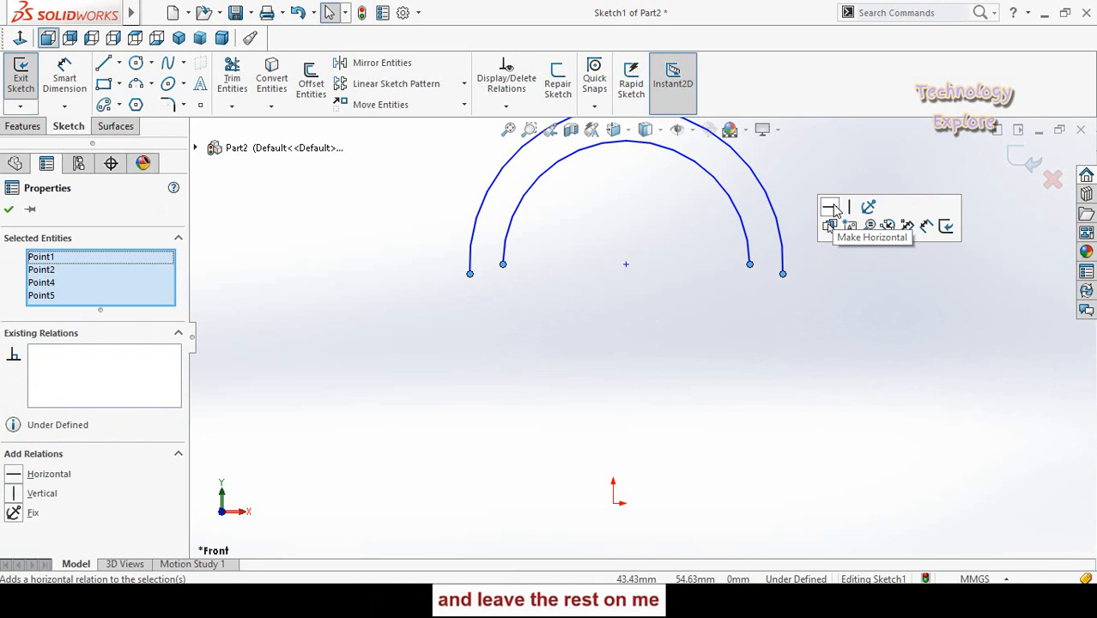
pyautogui.click(829, 207)
pyautogui.click(777, 329)
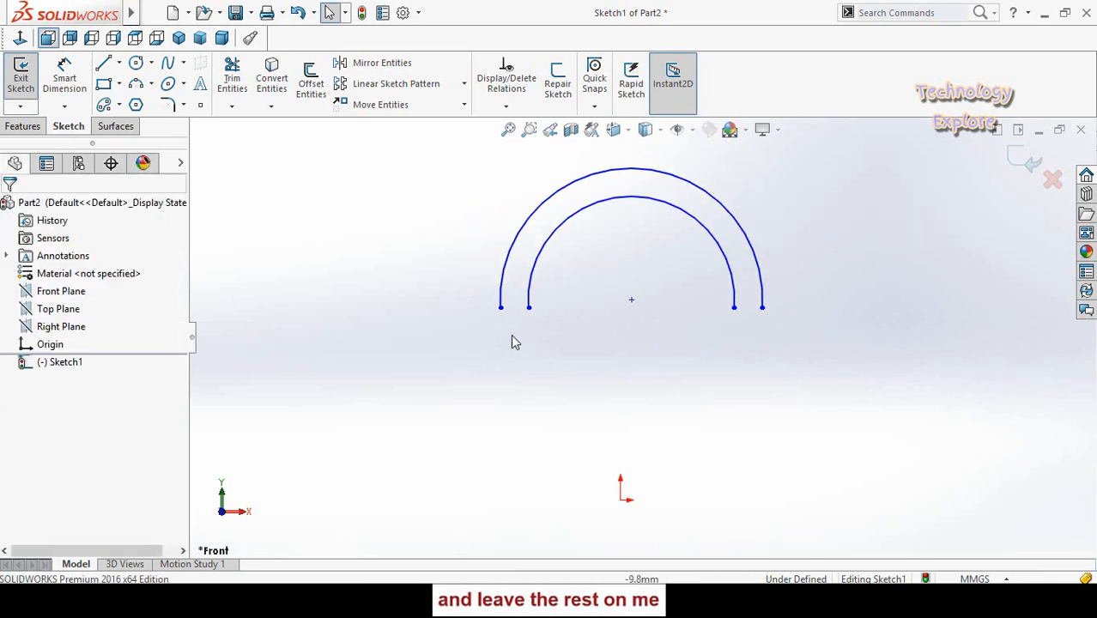
pyautogui.moveTo(461, 324); pyautogui.dragTo(460, 256, button='right')
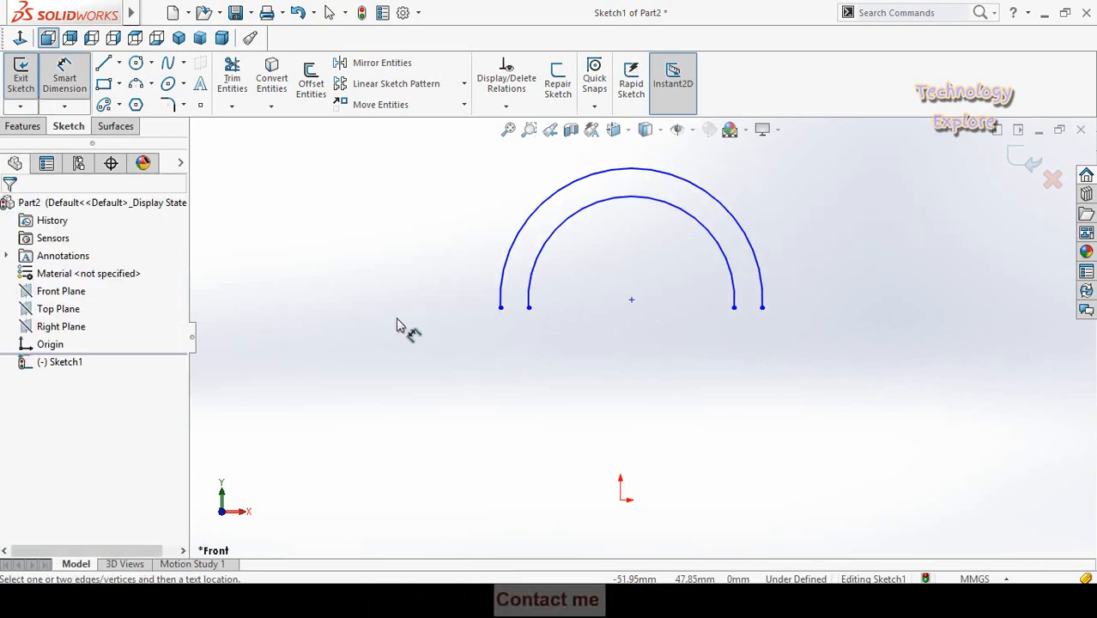
# - Dimension the gap between the left endpoints of the outer and inner arcs to 10 mm
pyautogui.click(75, 83)
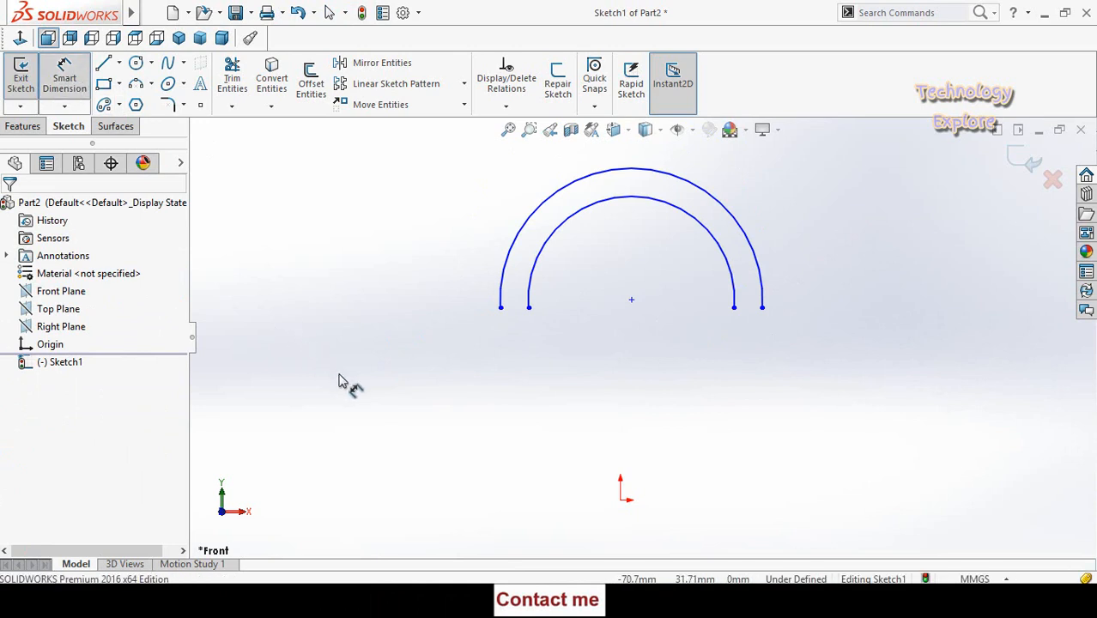
pyautogui.moveTo(339, 358); pyautogui.dragTo(340, 359, button='right')
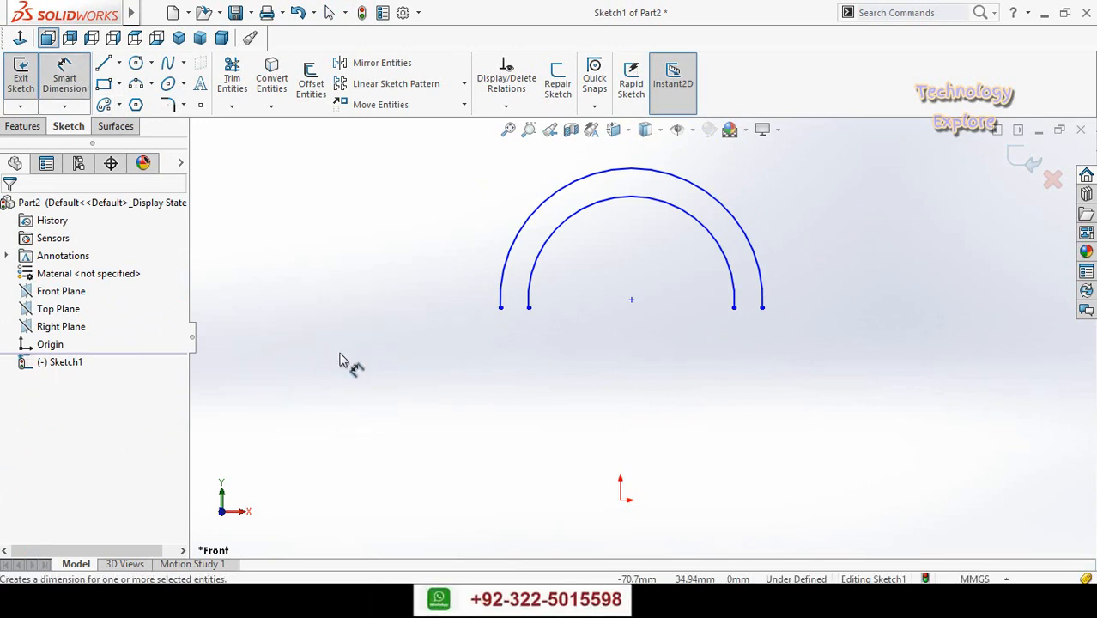
pyautogui.scroll(-2, 549, 319)
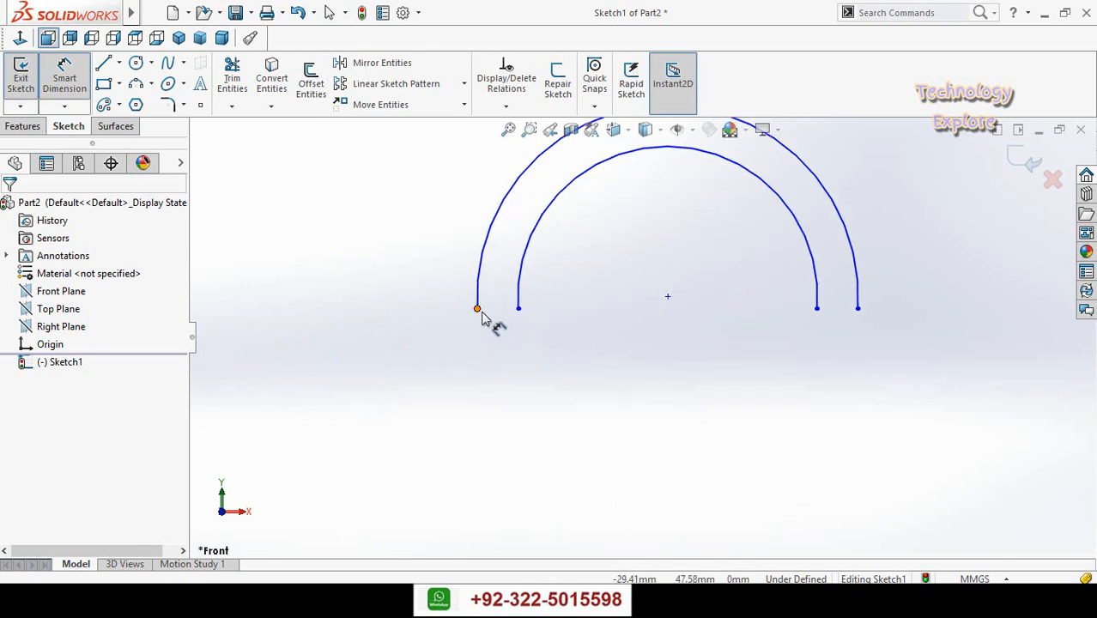
pyautogui.scroll(2, 600, 311)
pyautogui.scroll(-1, 529, 350)
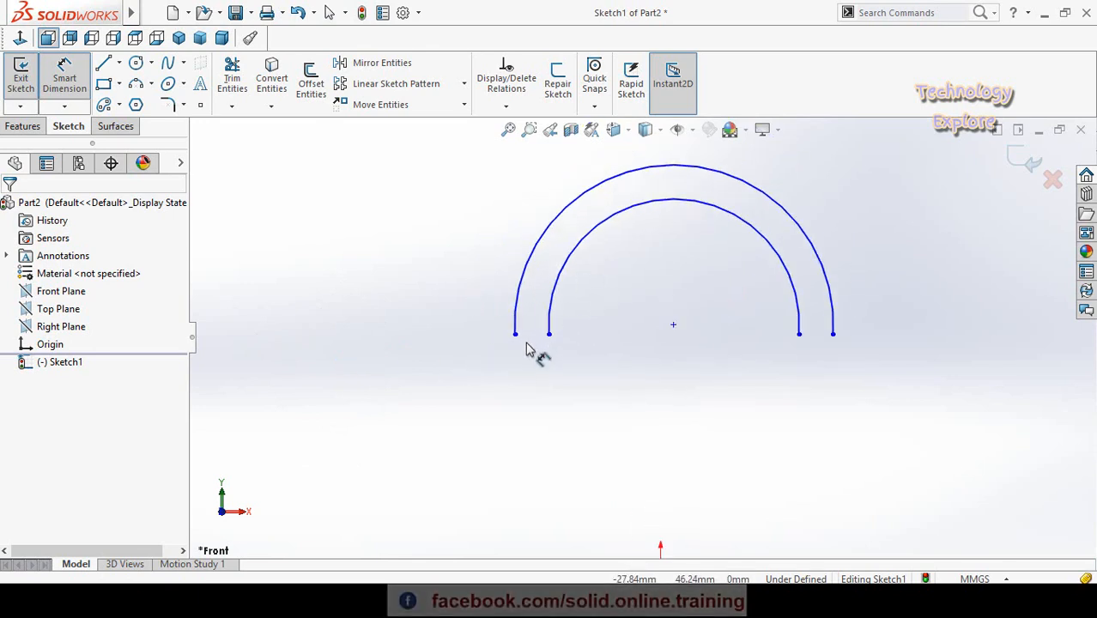
pyautogui.click(516, 336)
pyautogui.click(549, 334)
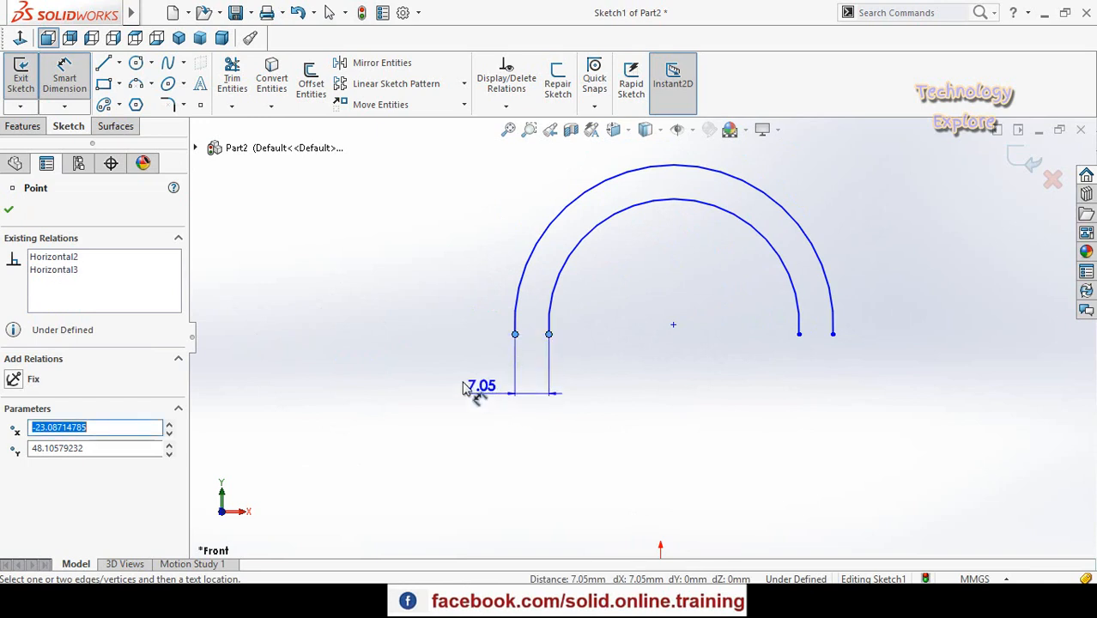
pyautogui.click(449, 377)
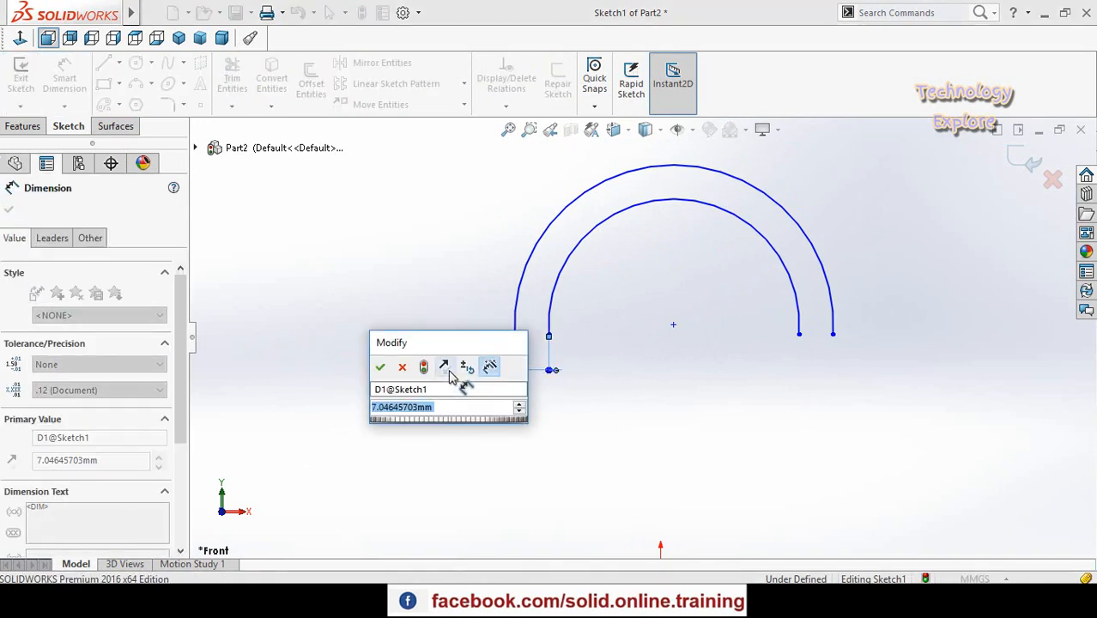
pyautogui.write('10')
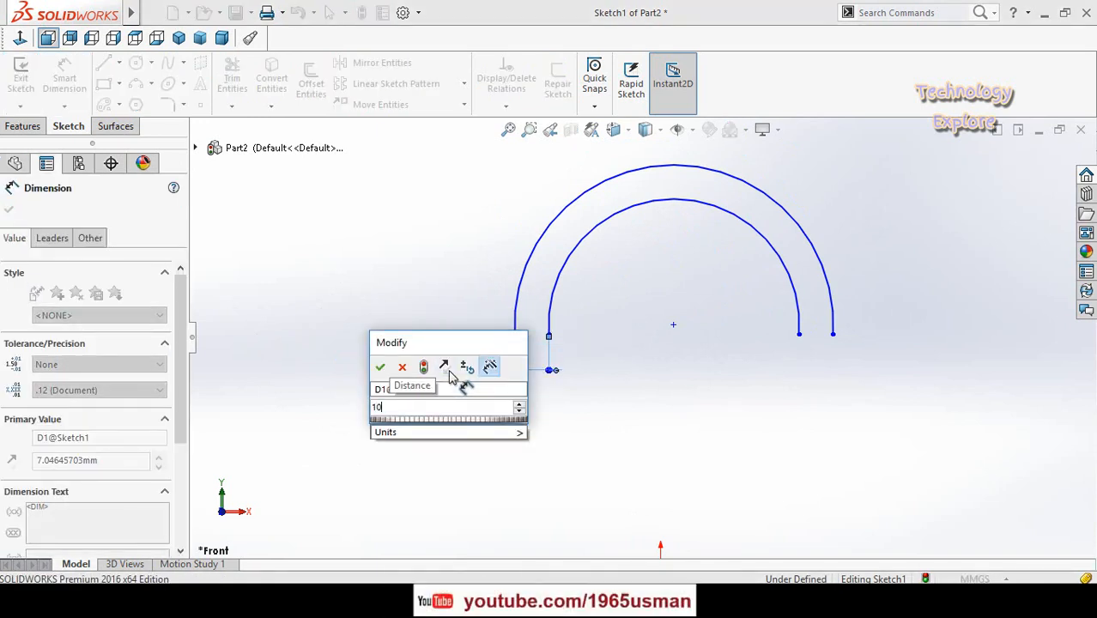
pyautogui.press('Return')
pyautogui.click(798, 330)
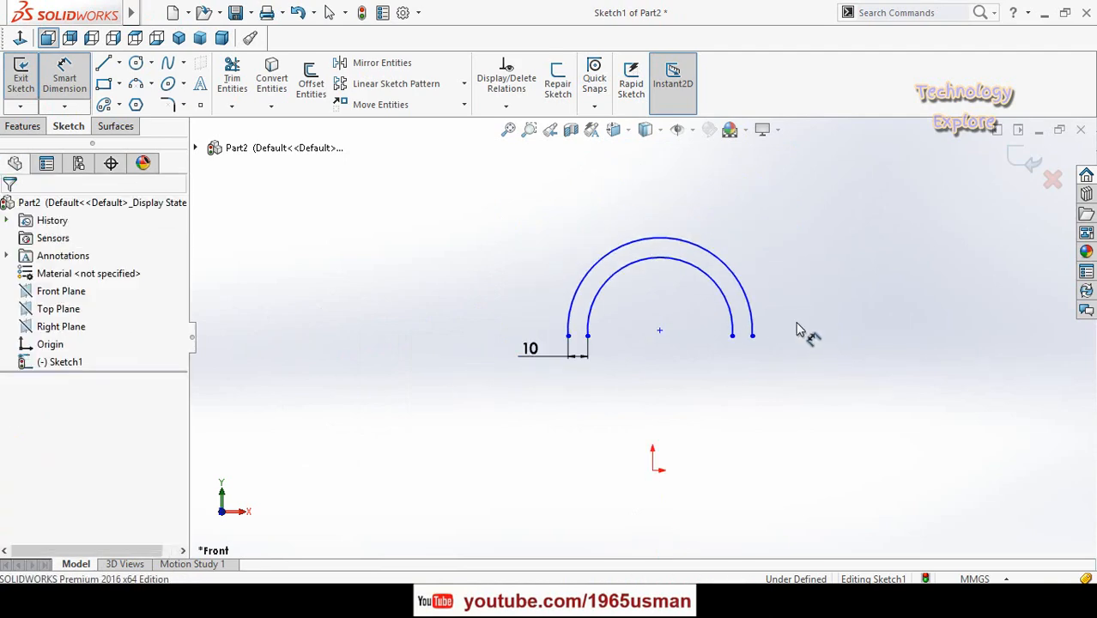
pyautogui.scroll(-4, 725, 323)
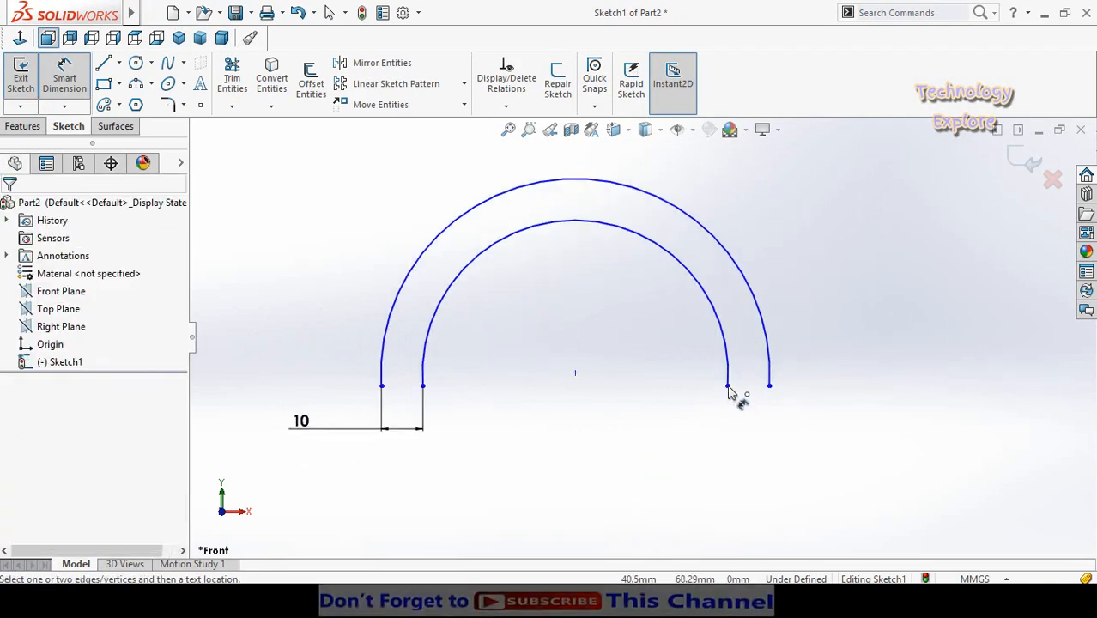
# - Add a driven dimension for the gap between the right endpoints of the inner and outer arcs
pyautogui.click(728, 386)
pyautogui.click(769, 386)
pyautogui.click(878, 414)
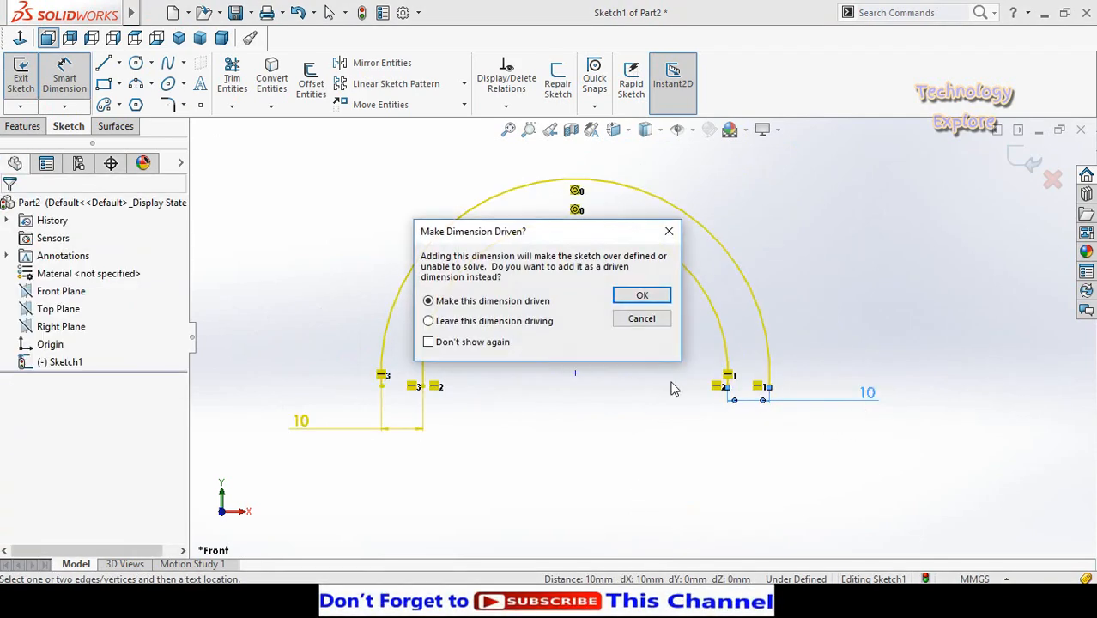
pyautogui.click(633, 297)
# - Dimension the inner arc's radius to 50 mm
pyautogui.scroll(3, 687, 290)
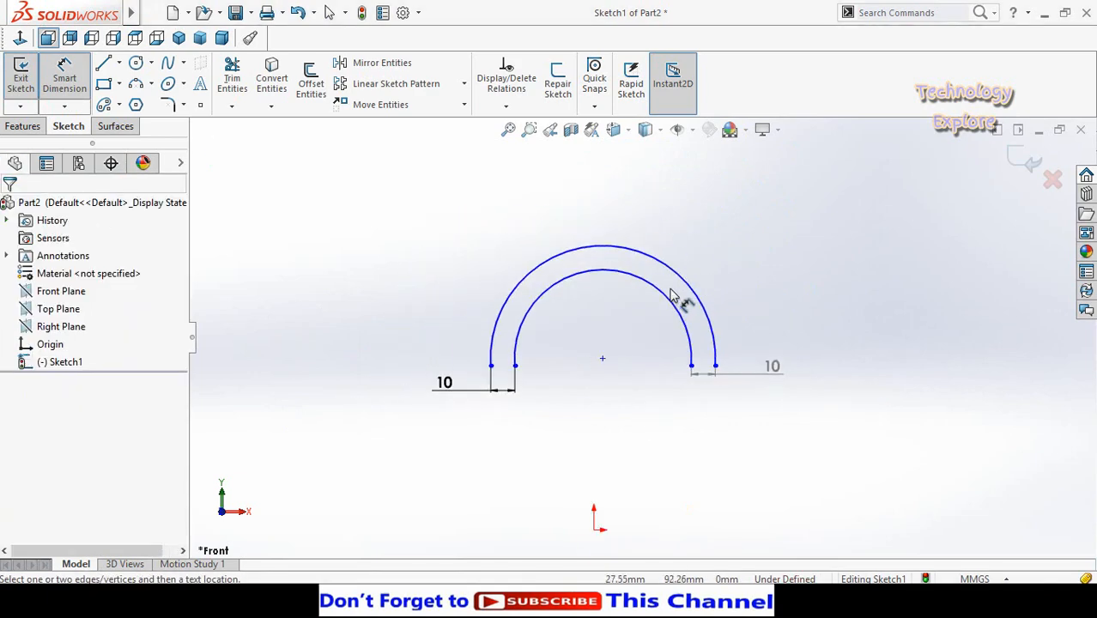
pyautogui.click(665, 297)
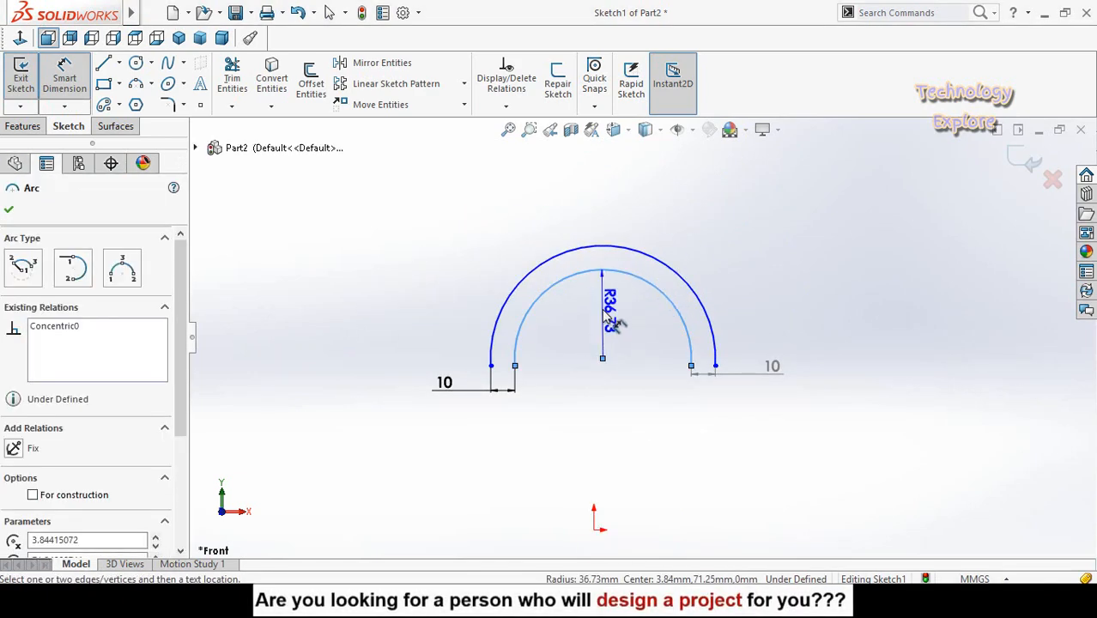
pyautogui.click(616, 311)
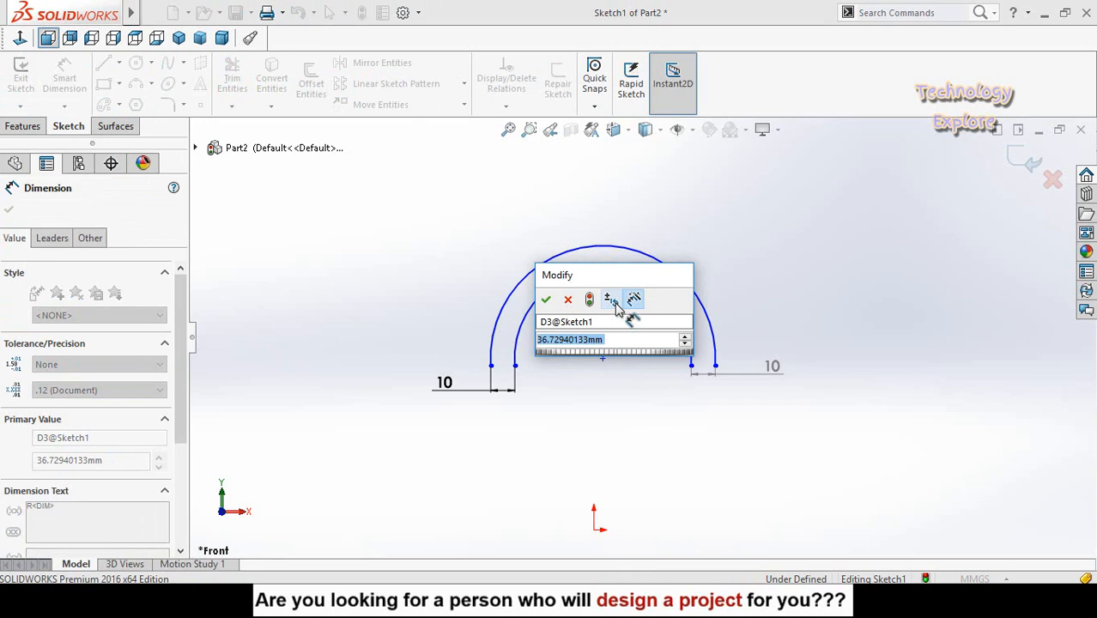
pyautogui.write('50')
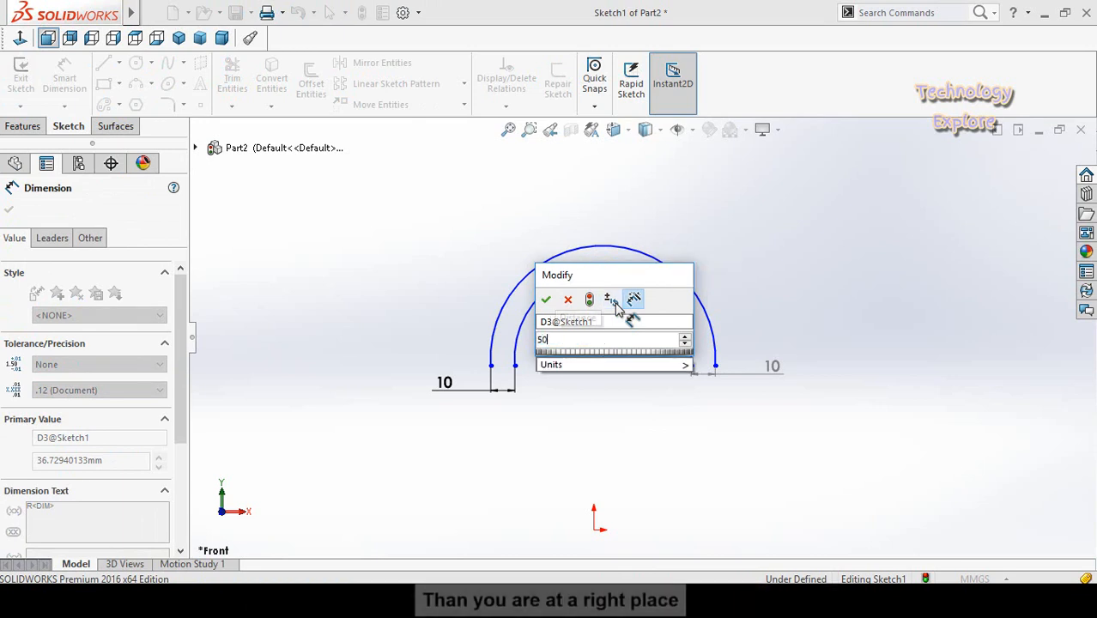
pyautogui.press('Return')
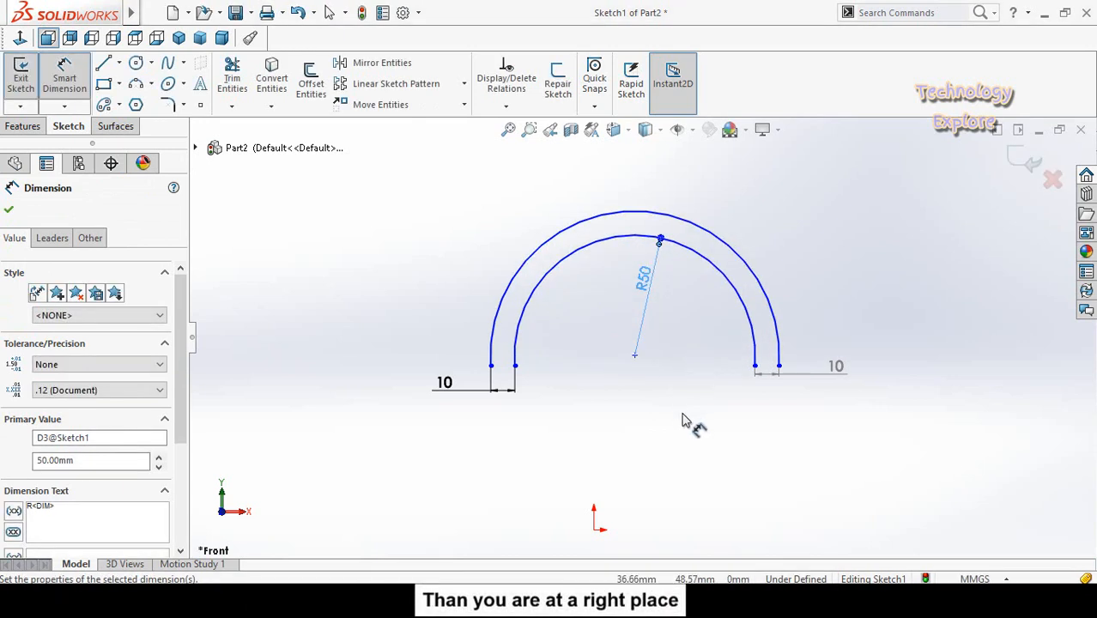
pyautogui.press('Escape')
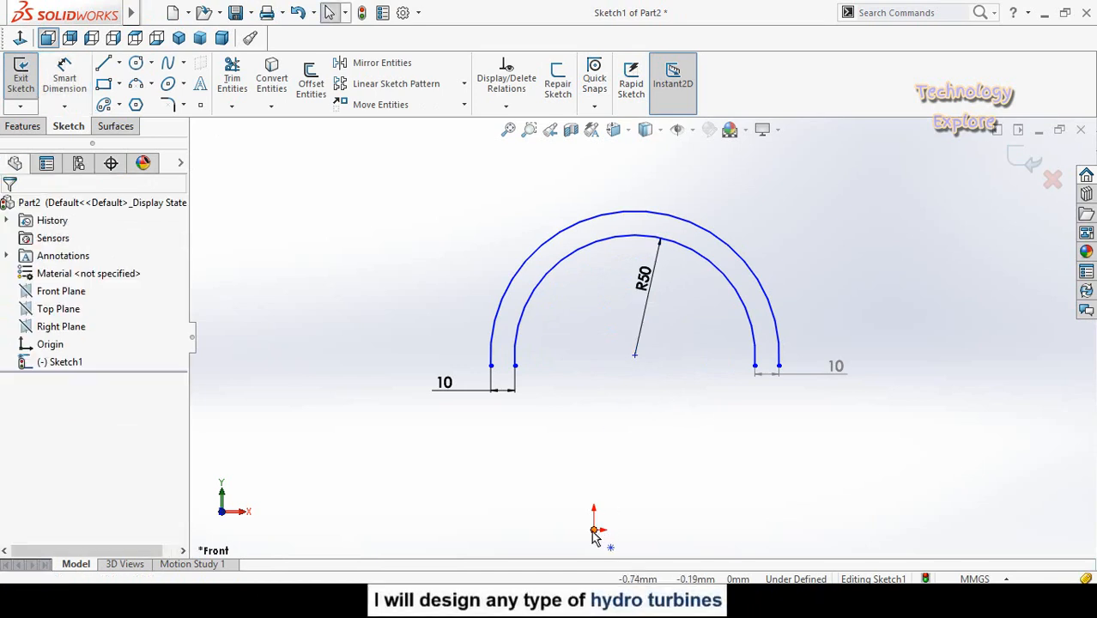
# - Add a vertical relation between the arcs' shared centre point and the sketch origin
pyautogui.keyDown('ctrl'); pyautogui.click(635, 357); pyautogui.keyUp('ctrl')
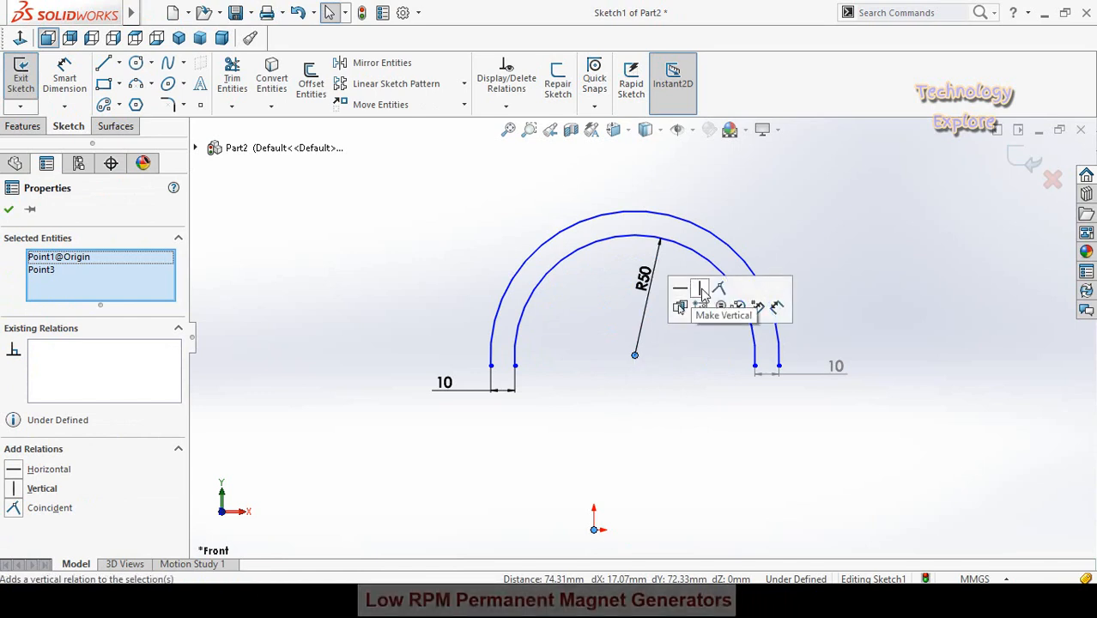
pyautogui.click(700, 296)
pyautogui.click(648, 407)
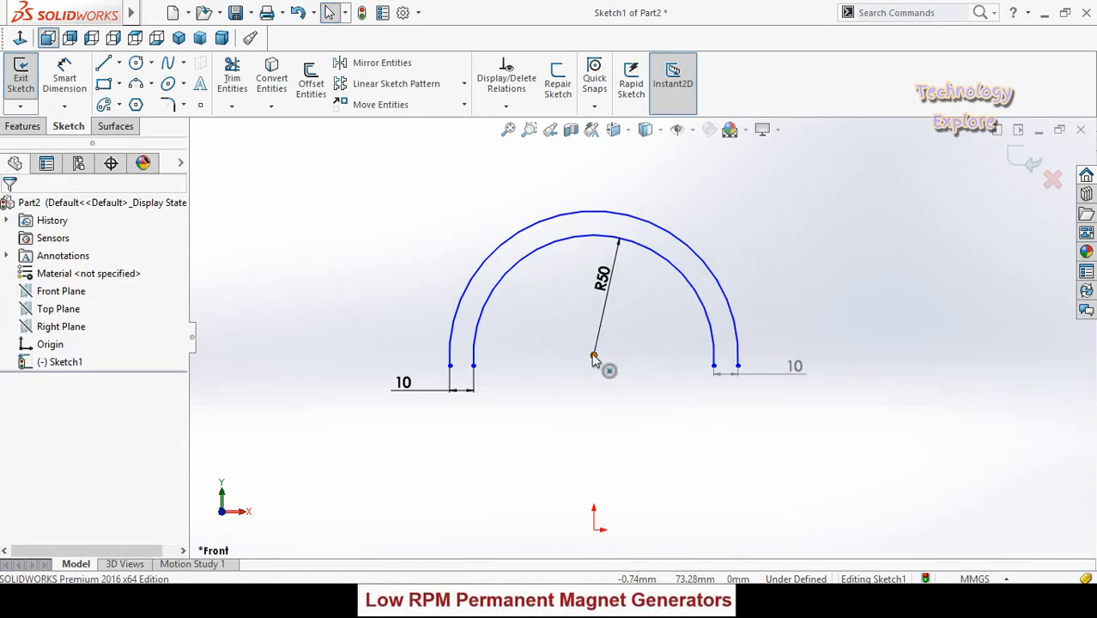
# - Move the arcs' centre point upward, placing the arc endpoints about 131 mm above the origin
pyautogui.moveTo(593, 359); pyautogui.dragTo(604, 209)
pyautogui.click(612, 291)
pyautogui.scroll(3, 613, 288)
pyautogui.scroll(-3, 666, 194)
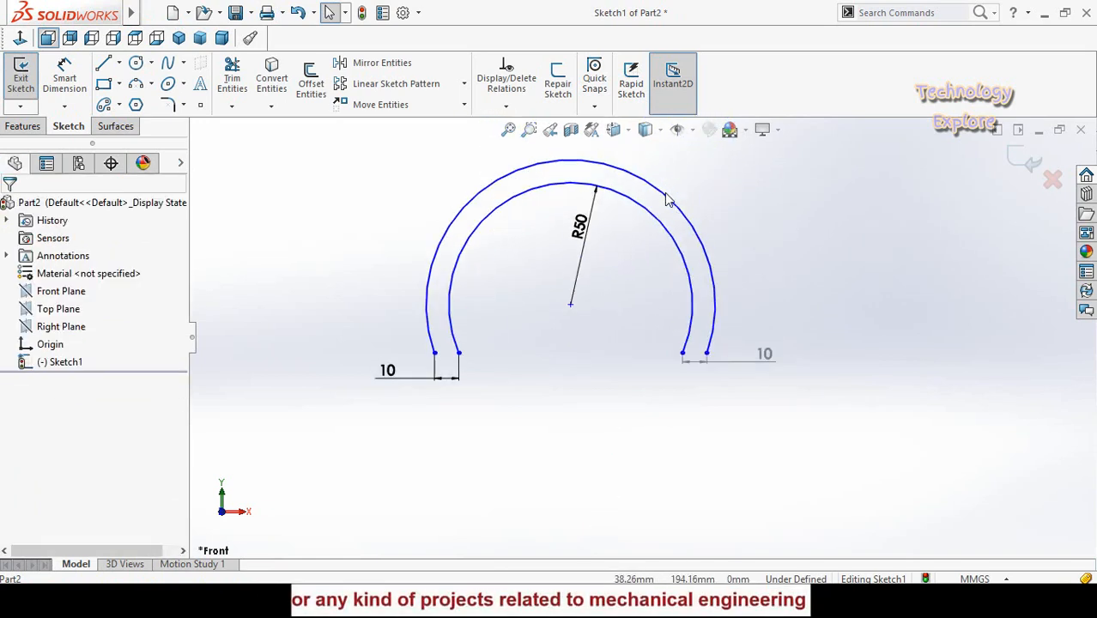
pyautogui.scroll(3, 794, 311)
pyautogui.scroll(-2, 739, 322)
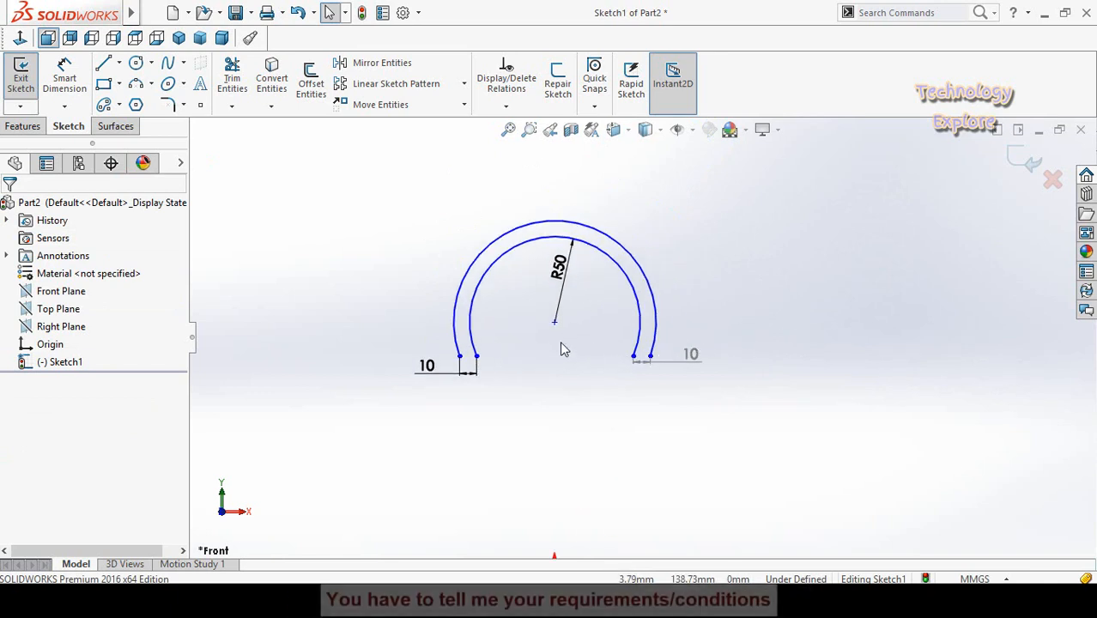
# - Dimension the opening between the inner arc's two endpoints to 80 mm
pyautogui.moveTo(518, 405); pyautogui.dragTo(517, 350, button='right')
pyautogui.scroll(-2, 477, 369)
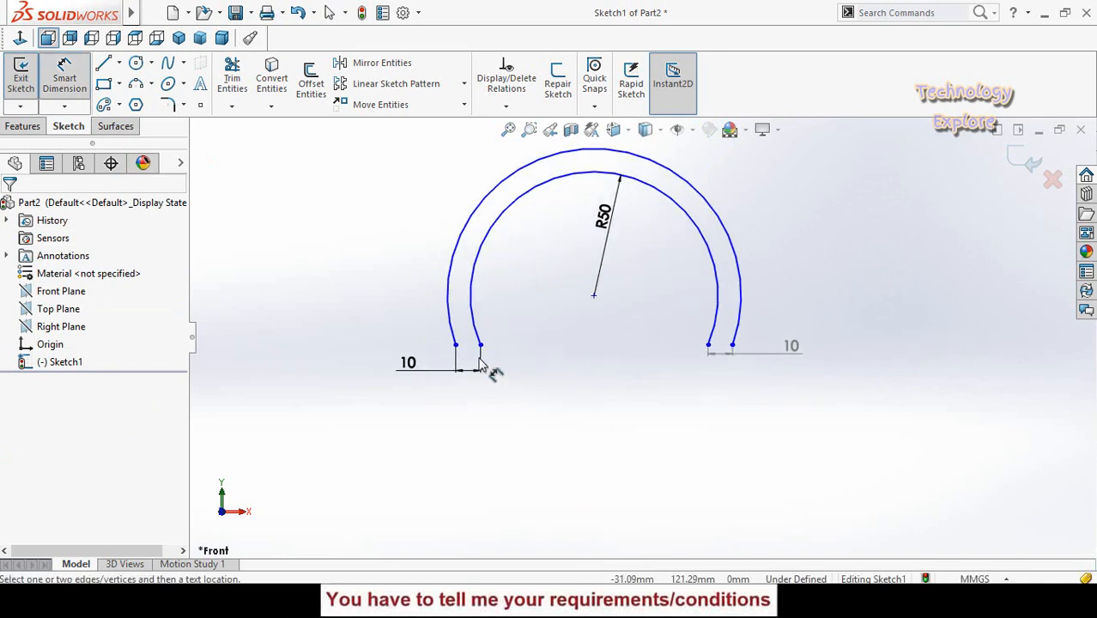
pyautogui.click(480, 345)
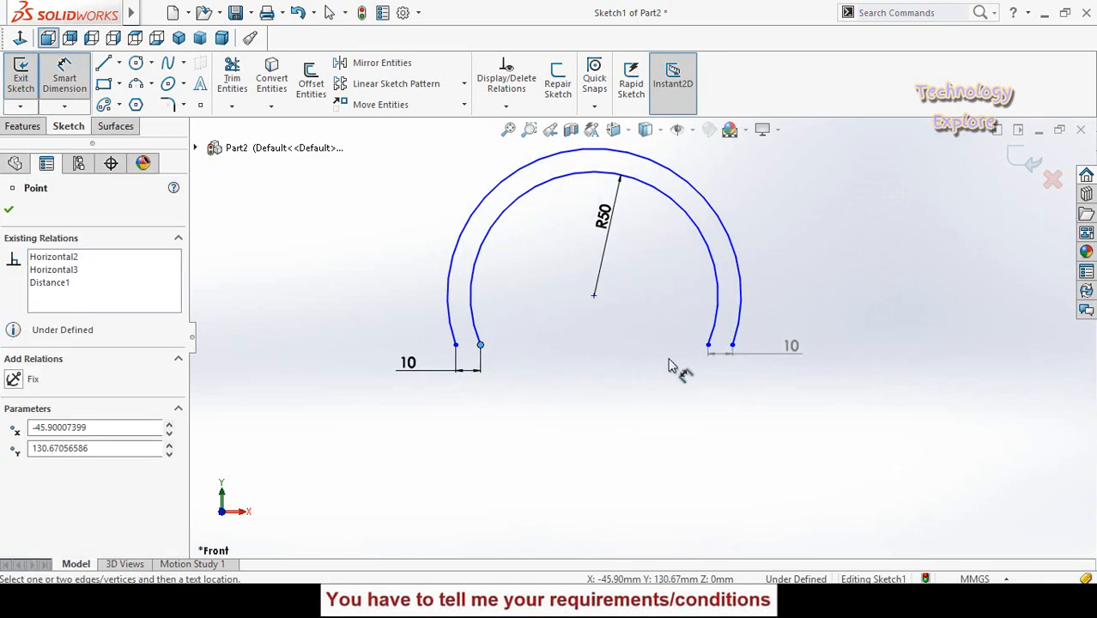
pyautogui.click(708, 345)
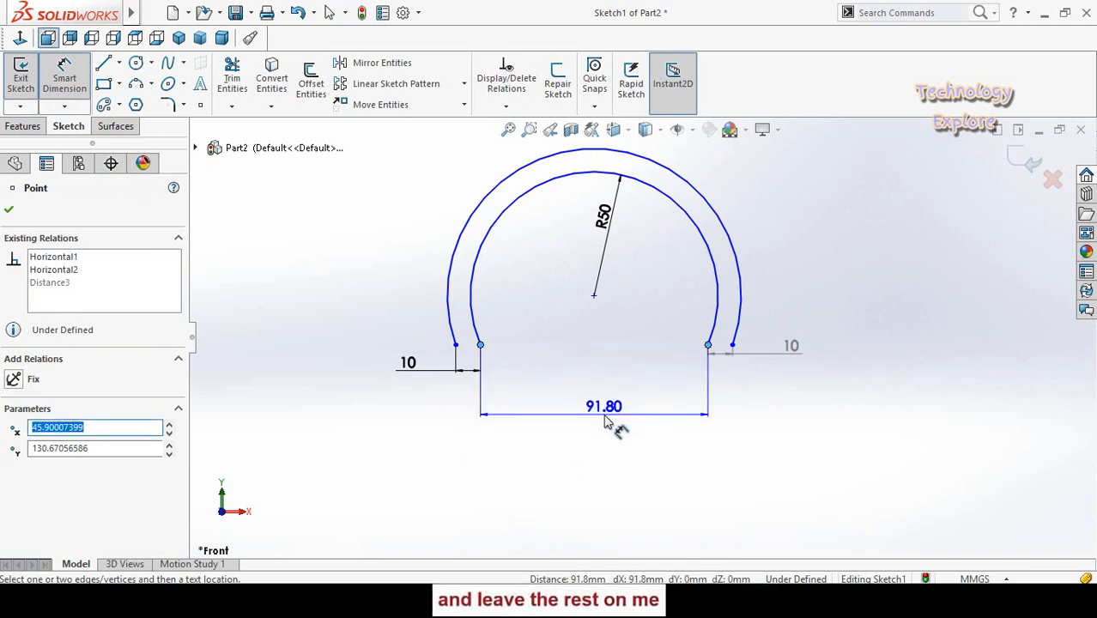
pyautogui.click(605, 420)
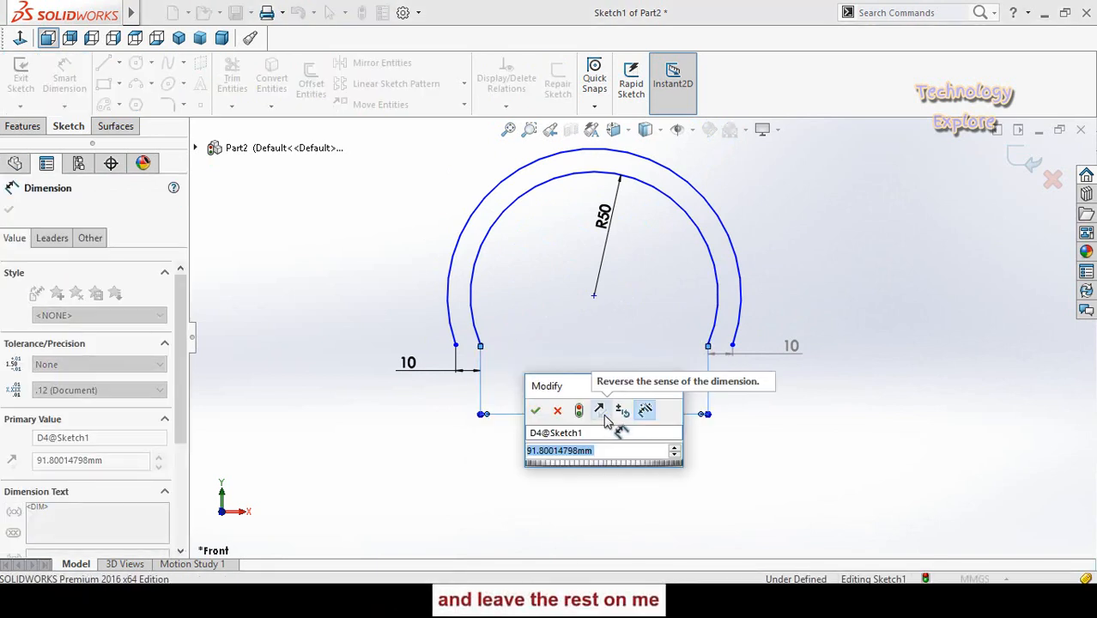
pyautogui.write('80')
pyautogui.press('Return')
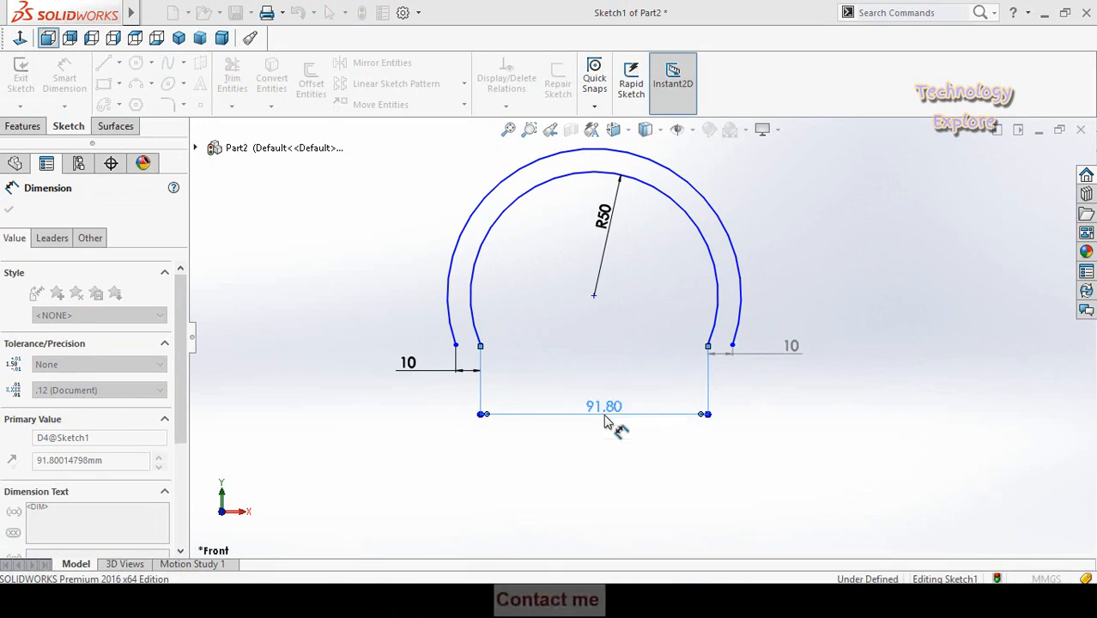
pyautogui.press('Escape')
pyautogui.press('f')
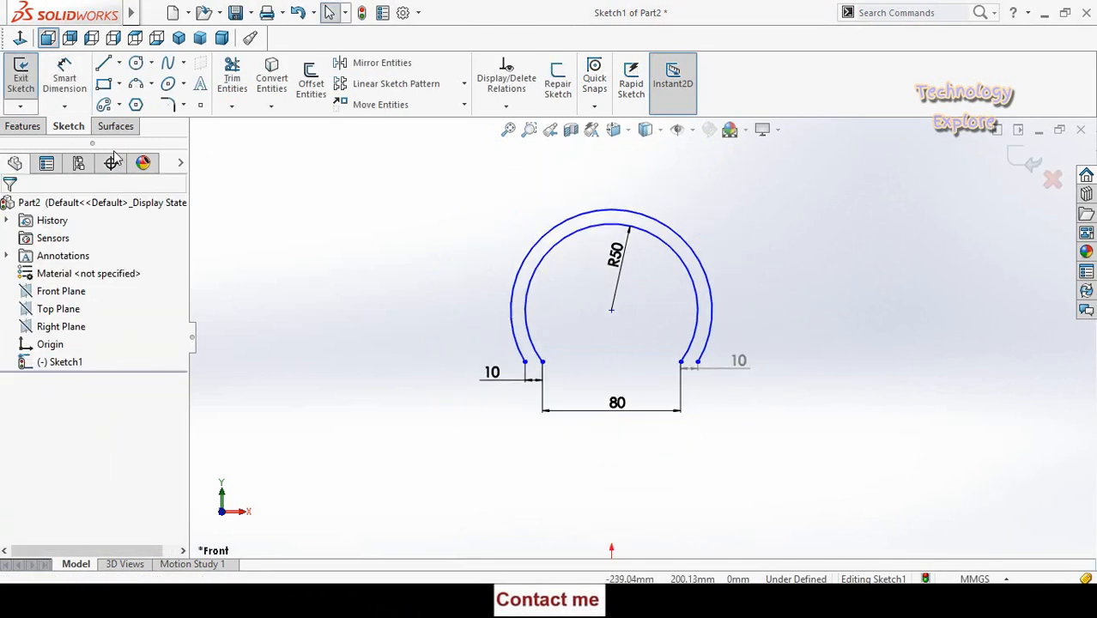
# - Close the left arc ends with a three-line rectangular leg extending about 22 mm downward
pyautogui.click(103, 67)
pyautogui.scroll(-1, 567, 346)
pyautogui.scroll(-1, 563, 347)
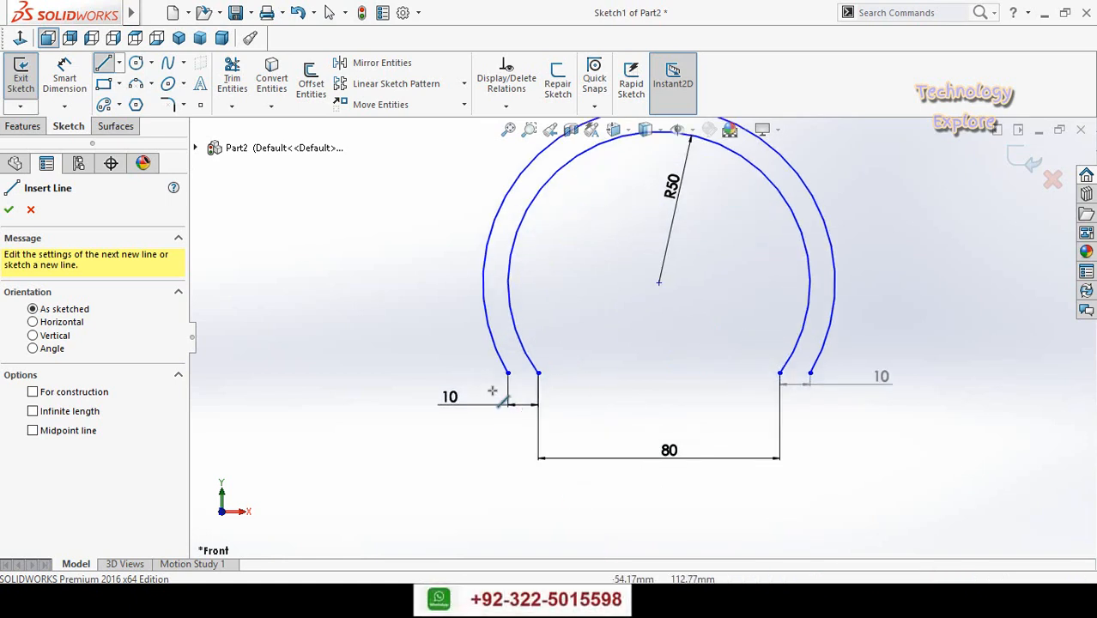
pyautogui.click(507, 374)
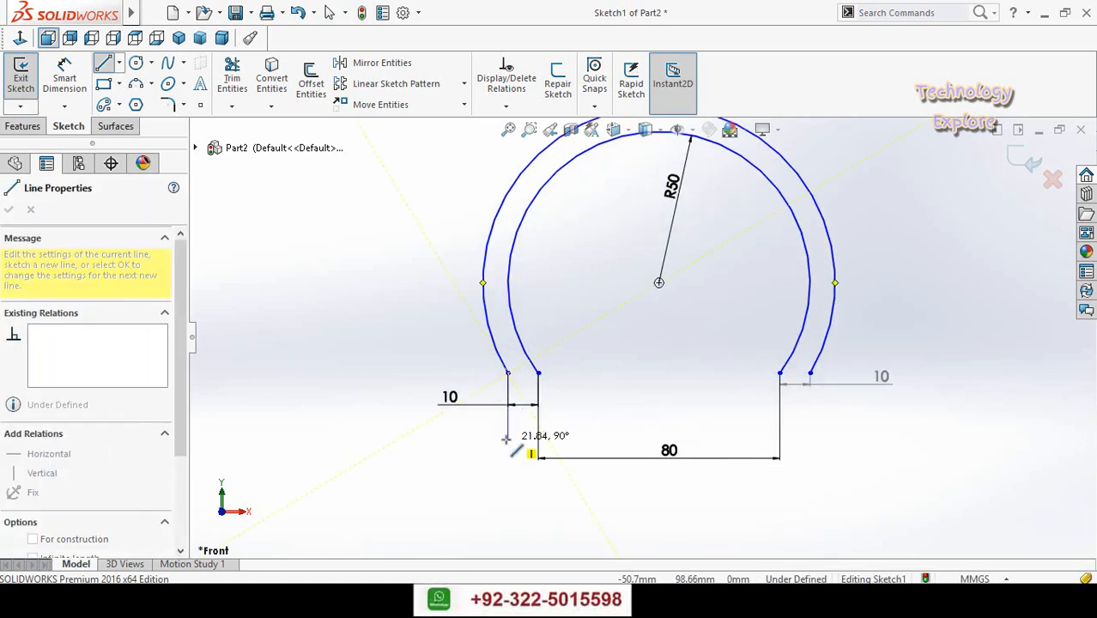
pyautogui.click(507, 438)
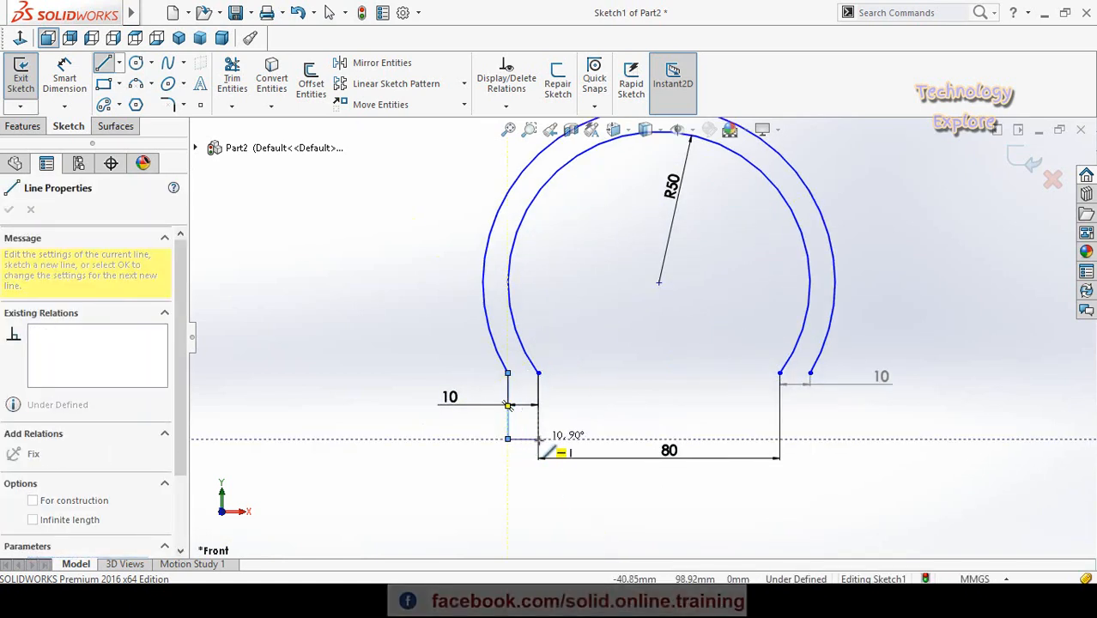
pyautogui.click(538, 438)
pyautogui.click(538, 374)
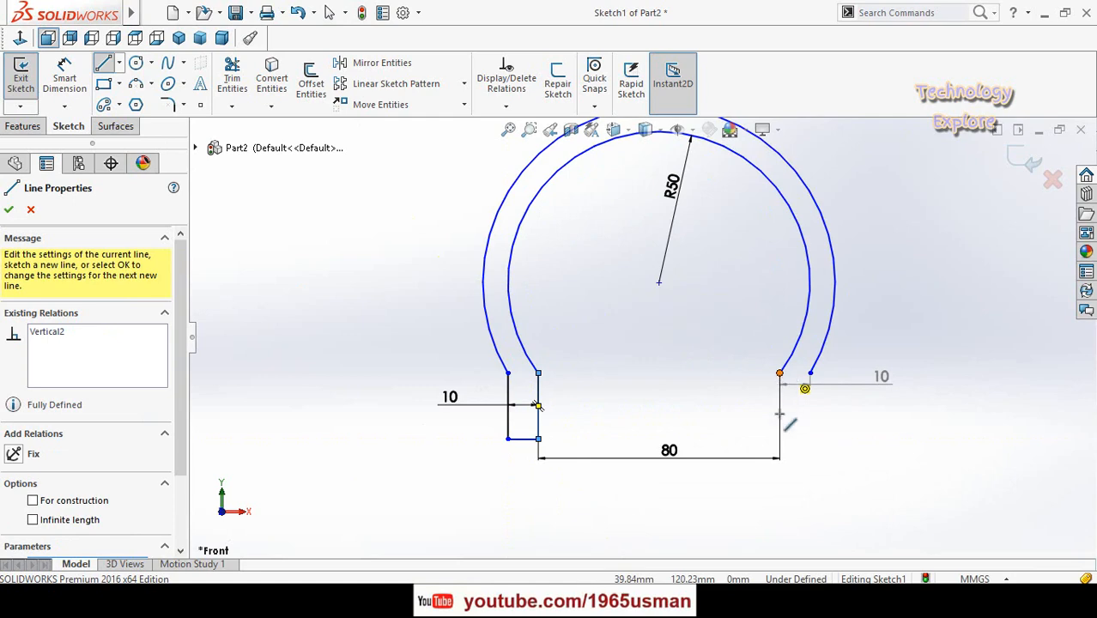
# - Close the right arc ends with a matching three-line leg, level with the left leg's bottom edge
pyautogui.click(779, 372)
pyautogui.click(780, 439)
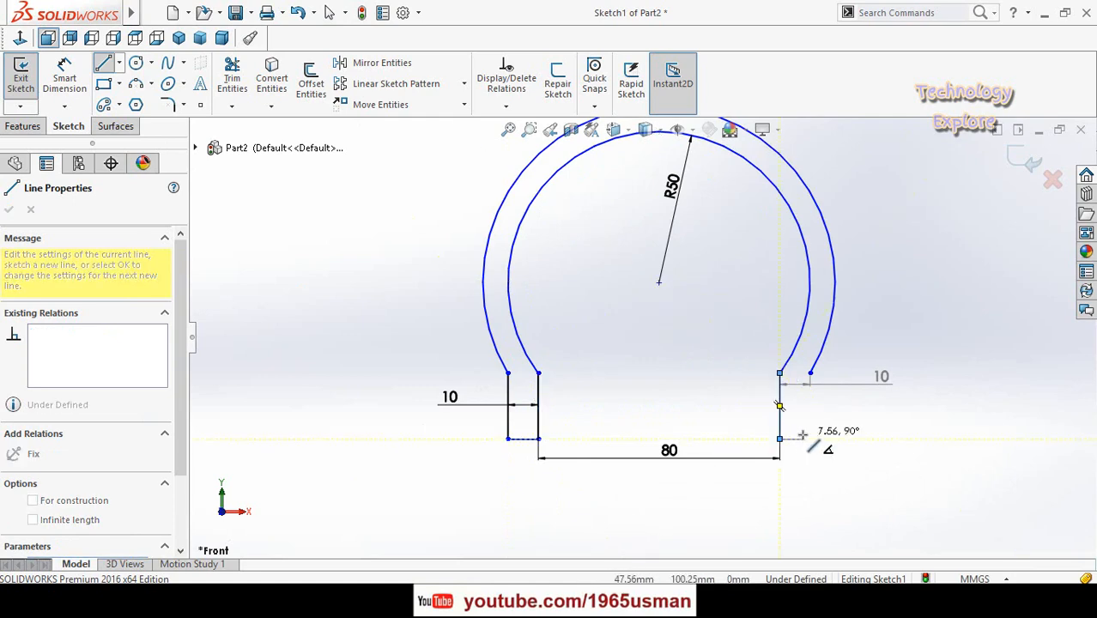
pyautogui.click(809, 438)
pyautogui.click(810, 374)
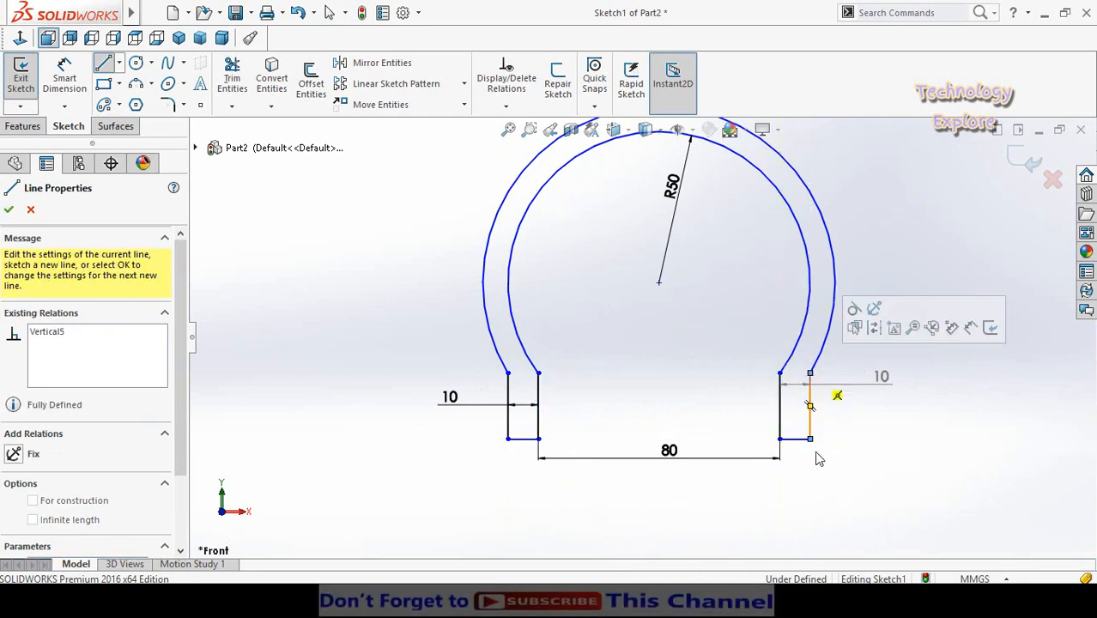
pyautogui.press('Escape')
# - Dimension the left leg's outer vertical line to 15 mm
pyautogui.scroll(1, 669, 472)
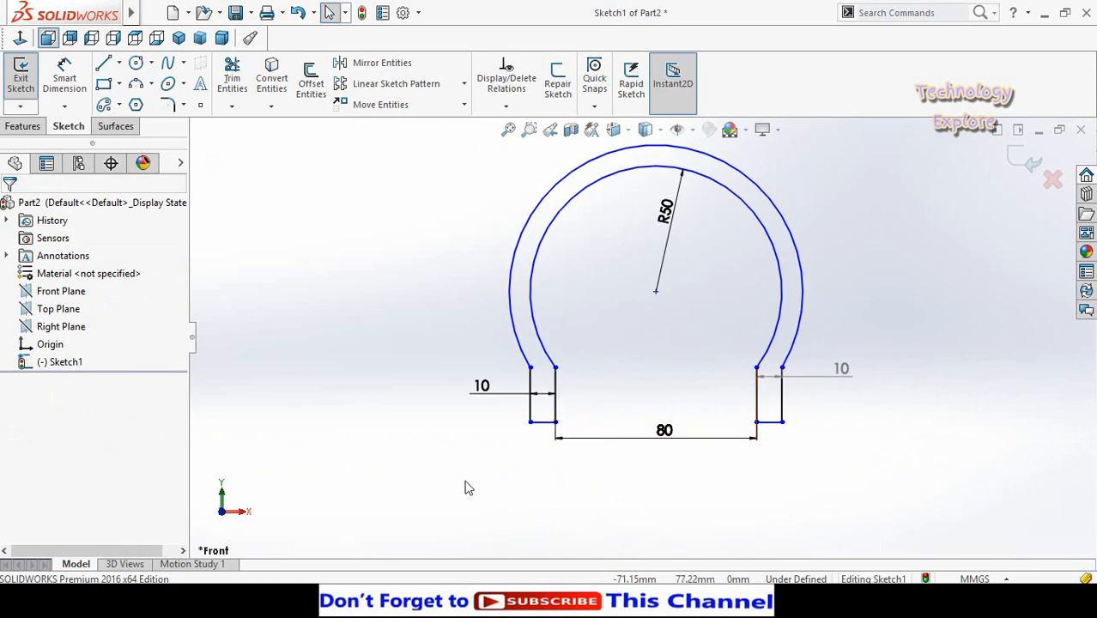
pyautogui.scroll(-2, 560, 428)
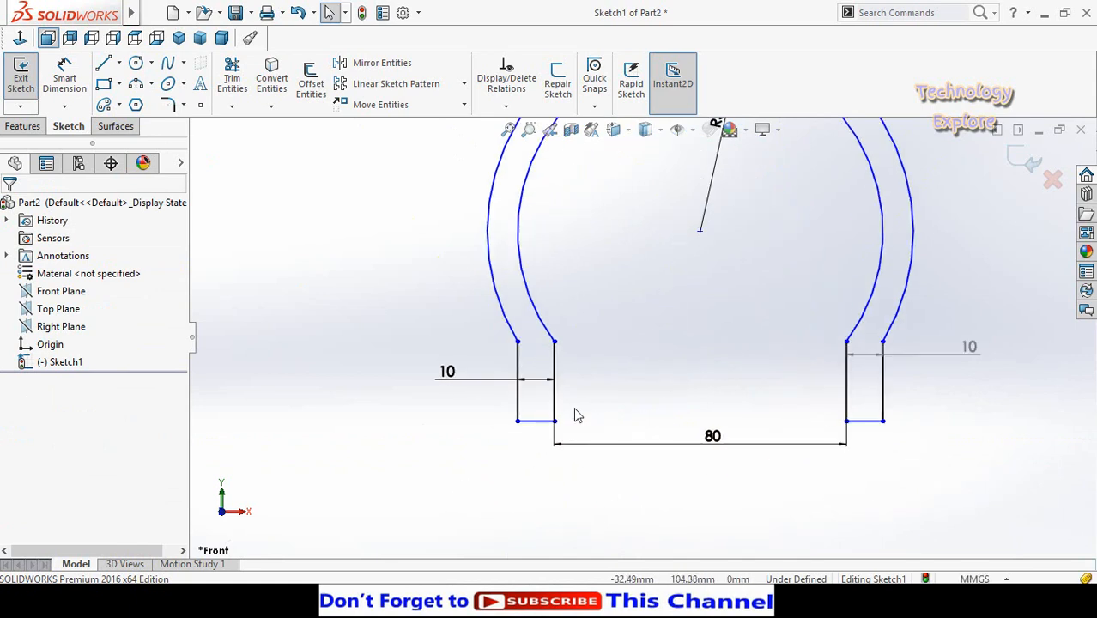
pyautogui.moveTo(389, 516); pyautogui.dragTo(377, 394, button='right')
pyautogui.scroll(2, 510, 445)
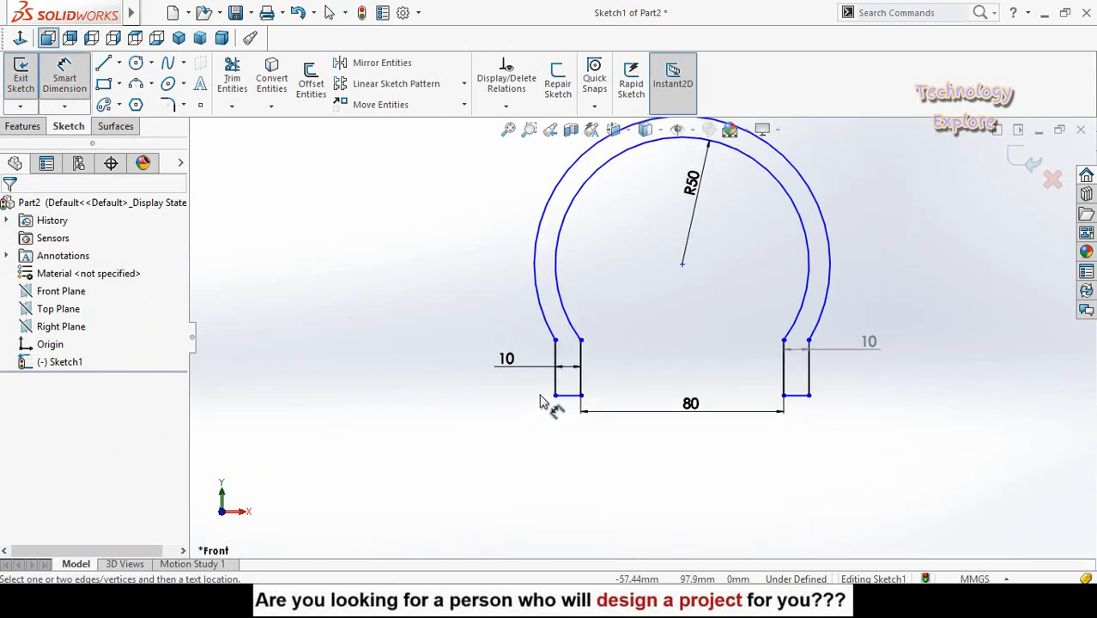
pyautogui.click(556, 382)
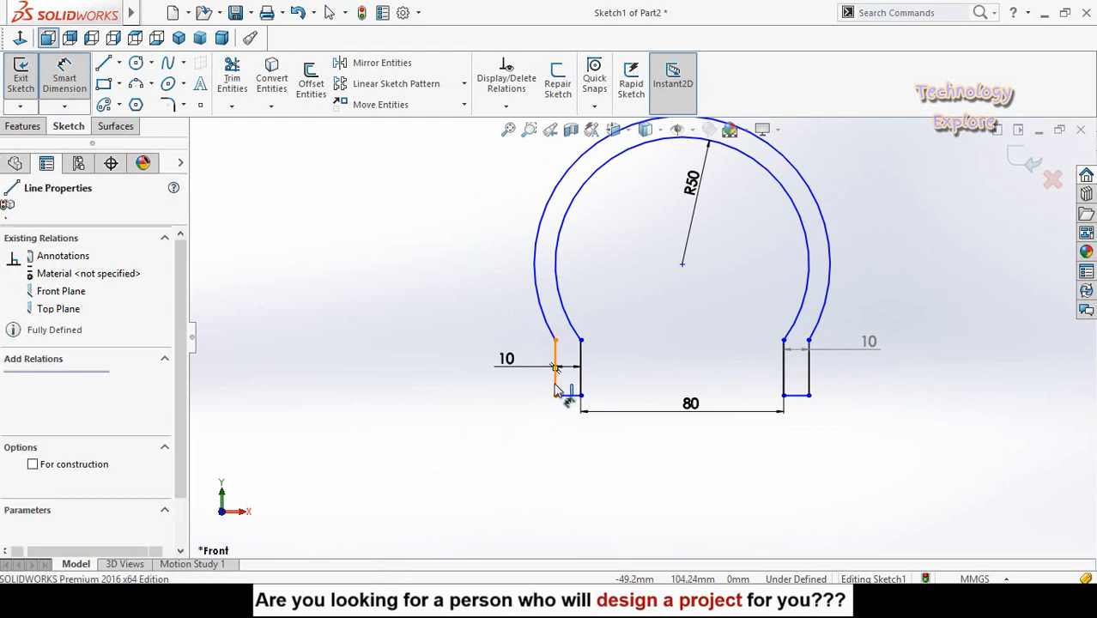
pyautogui.click(469, 448)
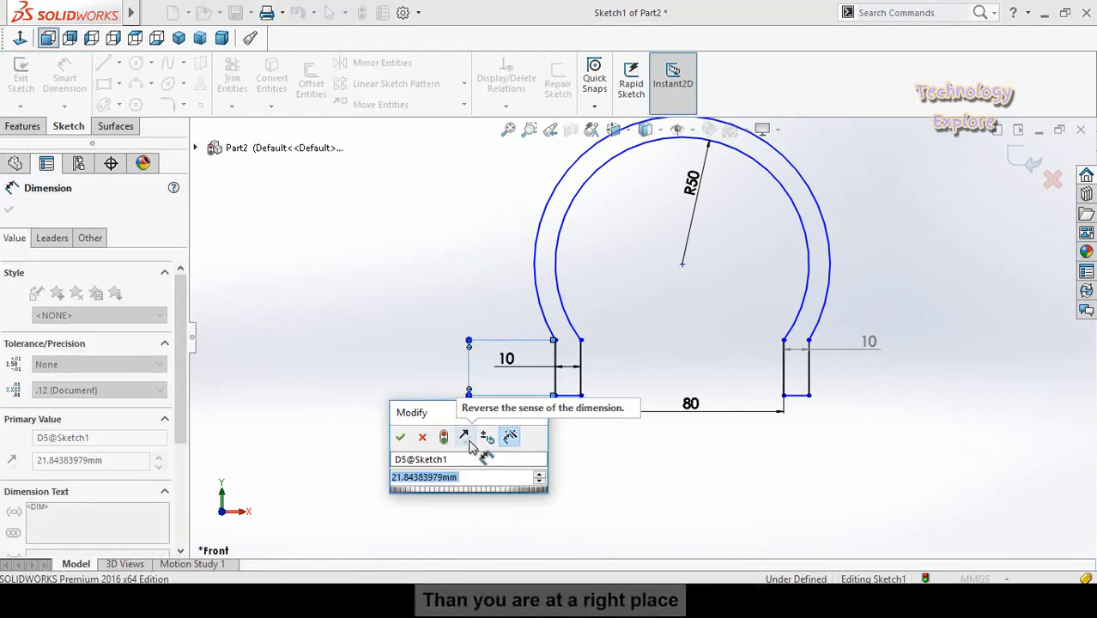
pyautogui.write('15')
pyautogui.press('Return')
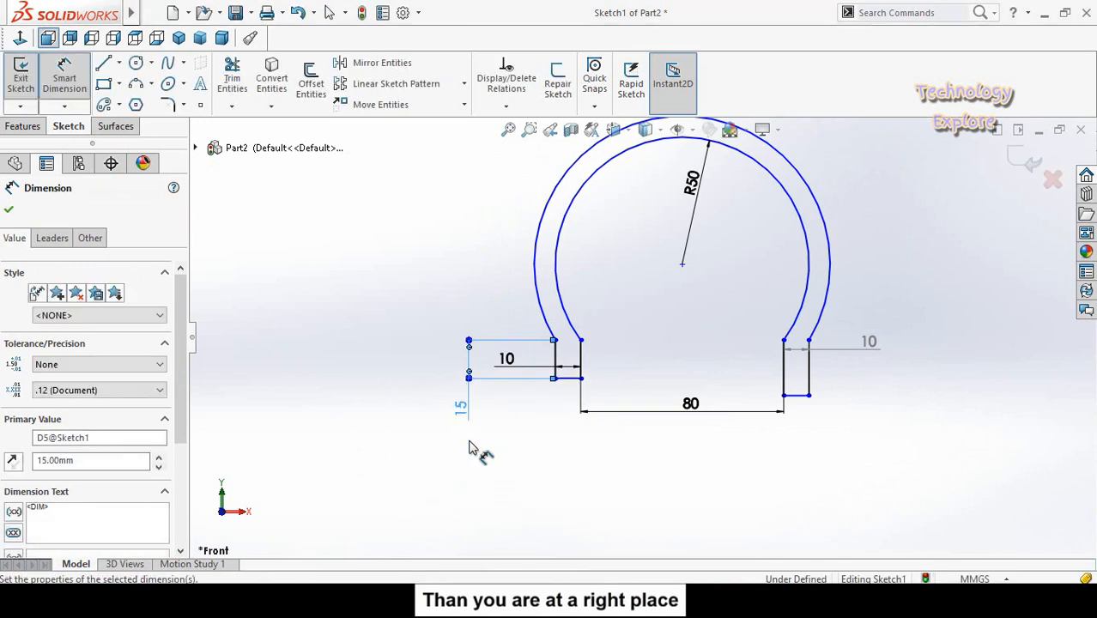
pyautogui.press('Escape')
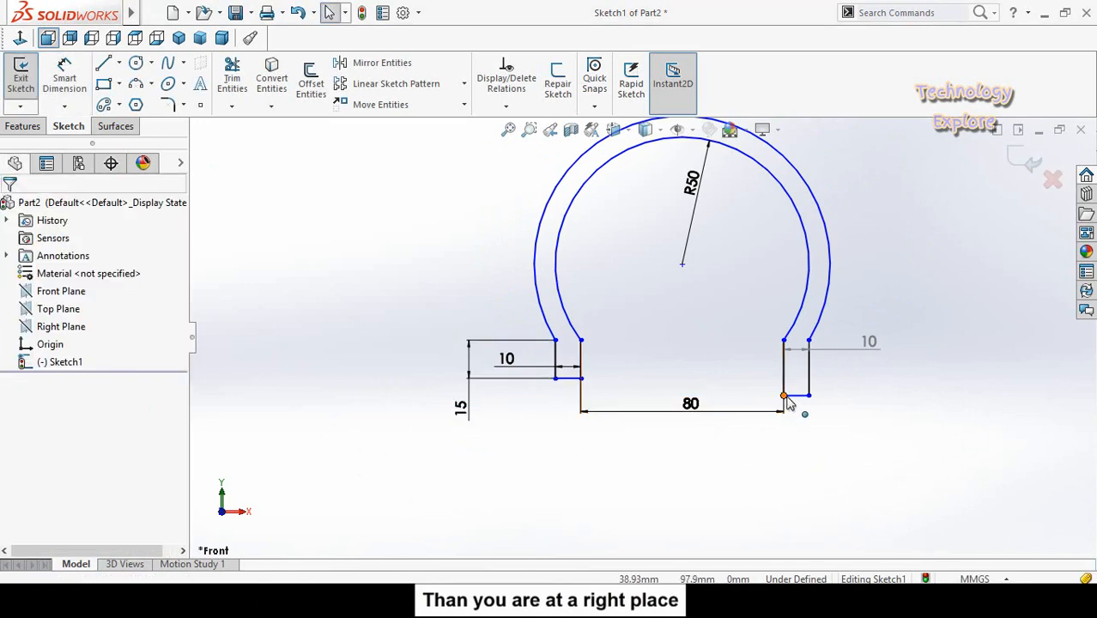
# - Add a horizontal relation between the lower inner corners of the right and left legs
pyautogui.click(783, 396)
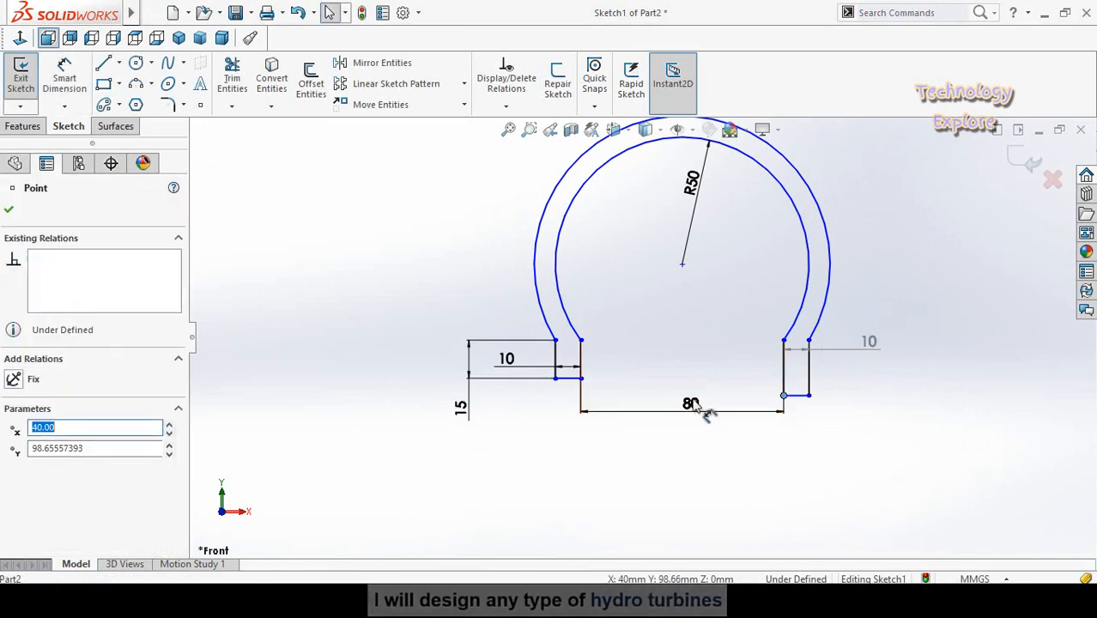
pyautogui.keyDown('ctrl'); pyautogui.click(581, 379); pyautogui.keyUp('ctrl')
pyautogui.click(624, 314)
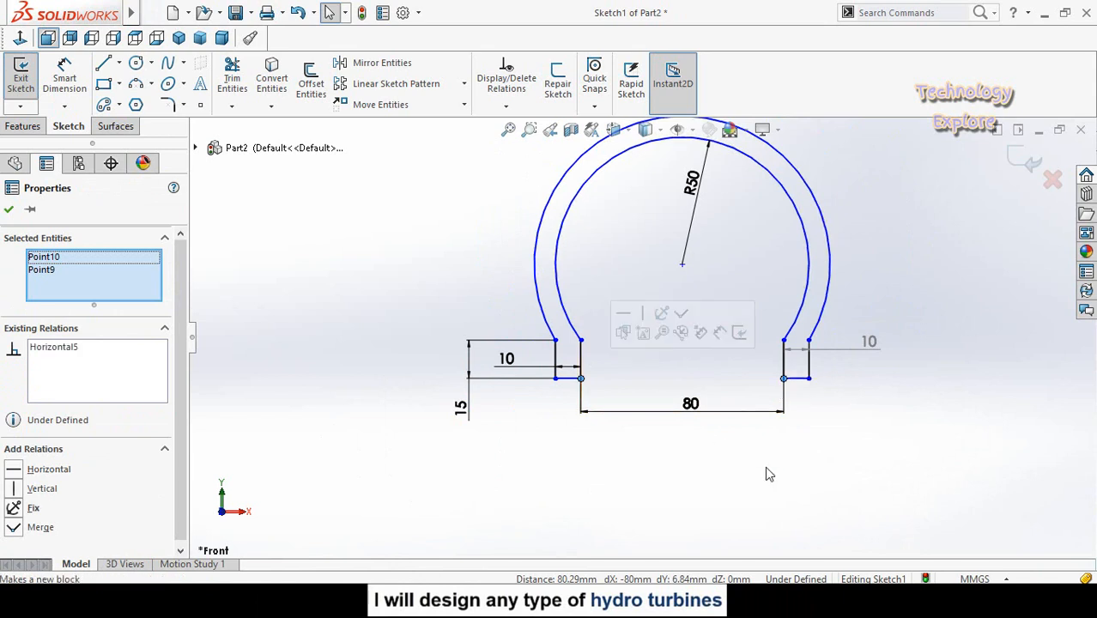
pyautogui.click(788, 472)
# - Sketch a horizontal centerline about 224 mm long below the cross-section profile, level with the origin
pyautogui.scroll(-2, 622, 343)
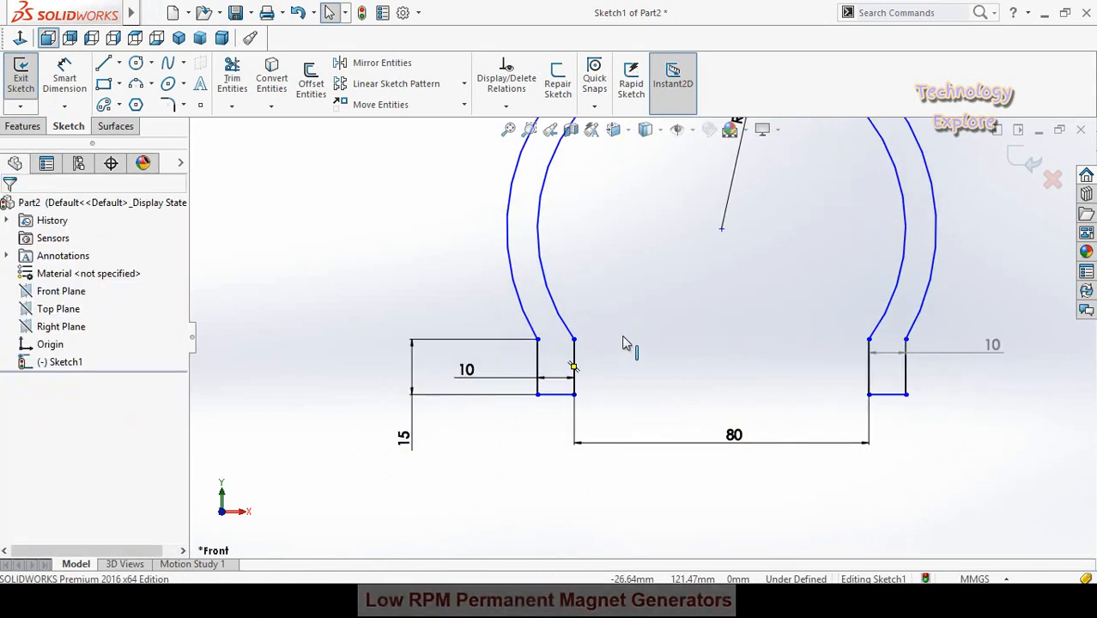
pyautogui.scroll(3, 743, 331)
pyautogui.scroll(3, 720, 290)
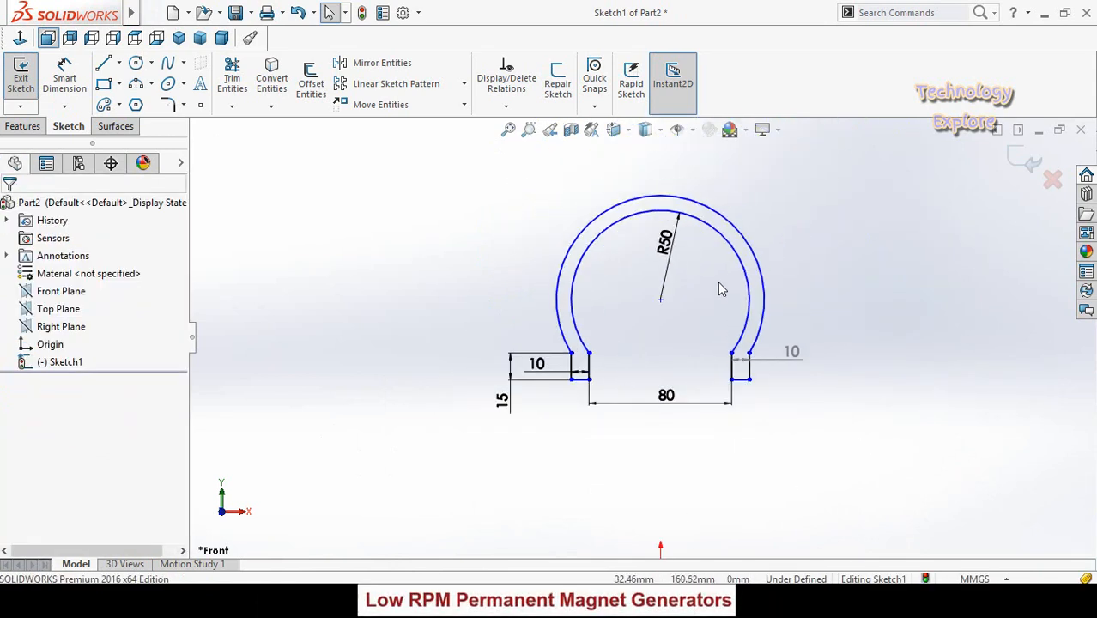
pyautogui.click(119, 64)
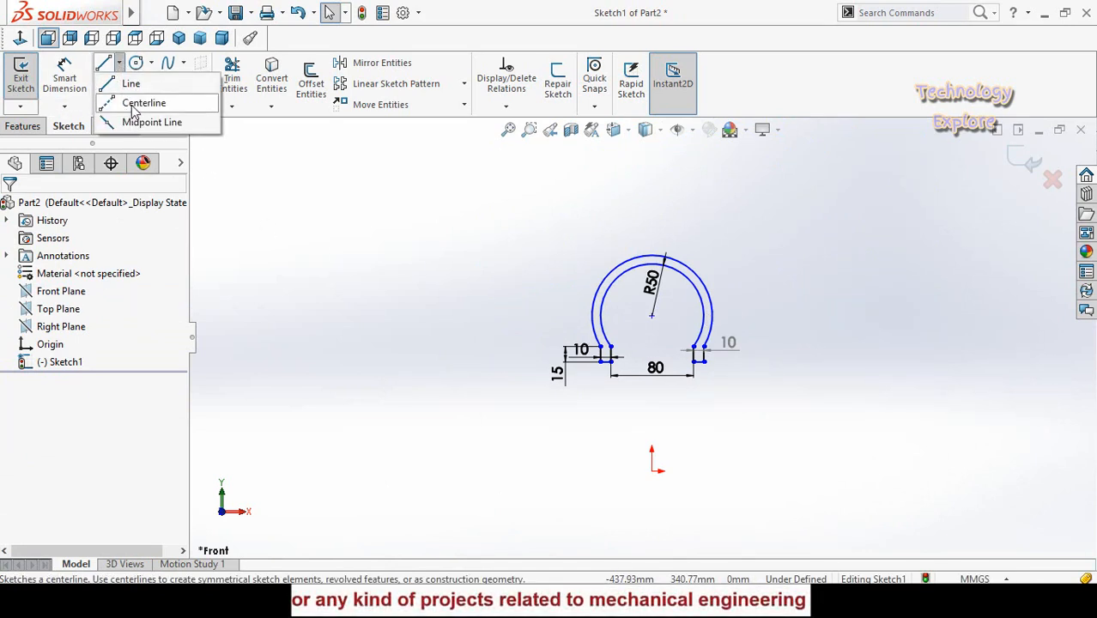
pyautogui.click(138, 103)
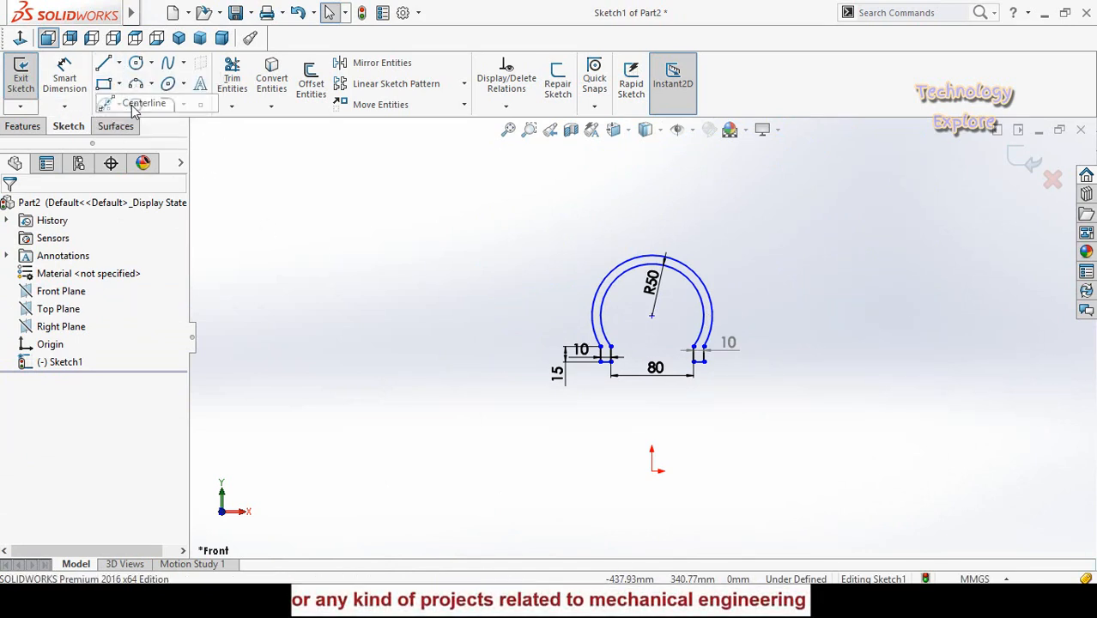
pyautogui.click(510, 470)
pyautogui.click(741, 471)
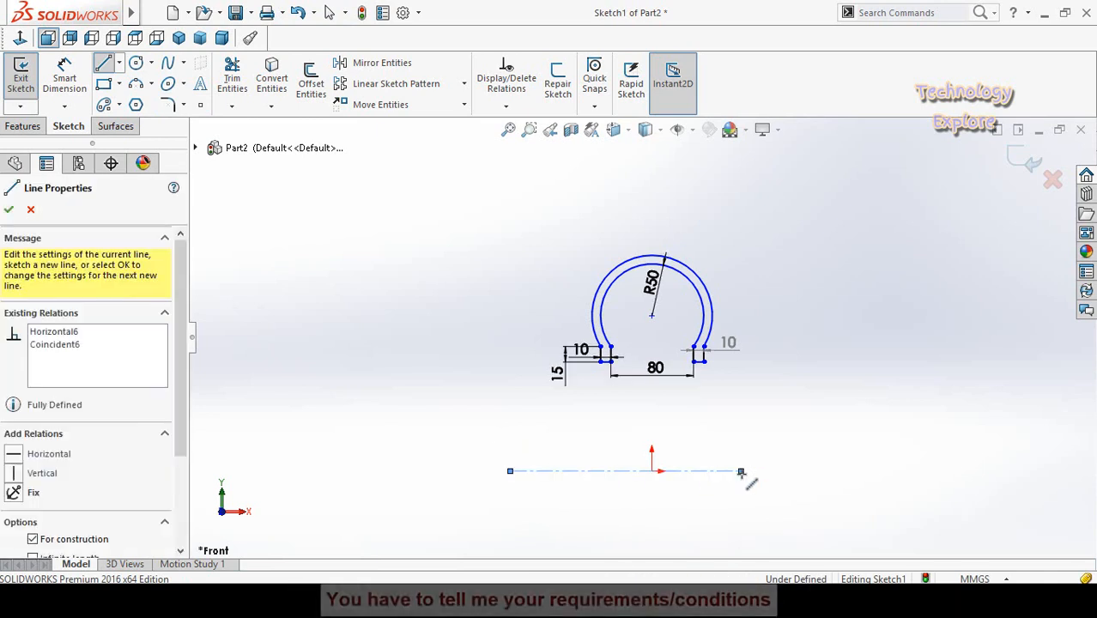
pyautogui.press('Escape')
# - Make the centerline's midpoint coincident with the origin
pyautogui.scroll(-1, 650, 482)
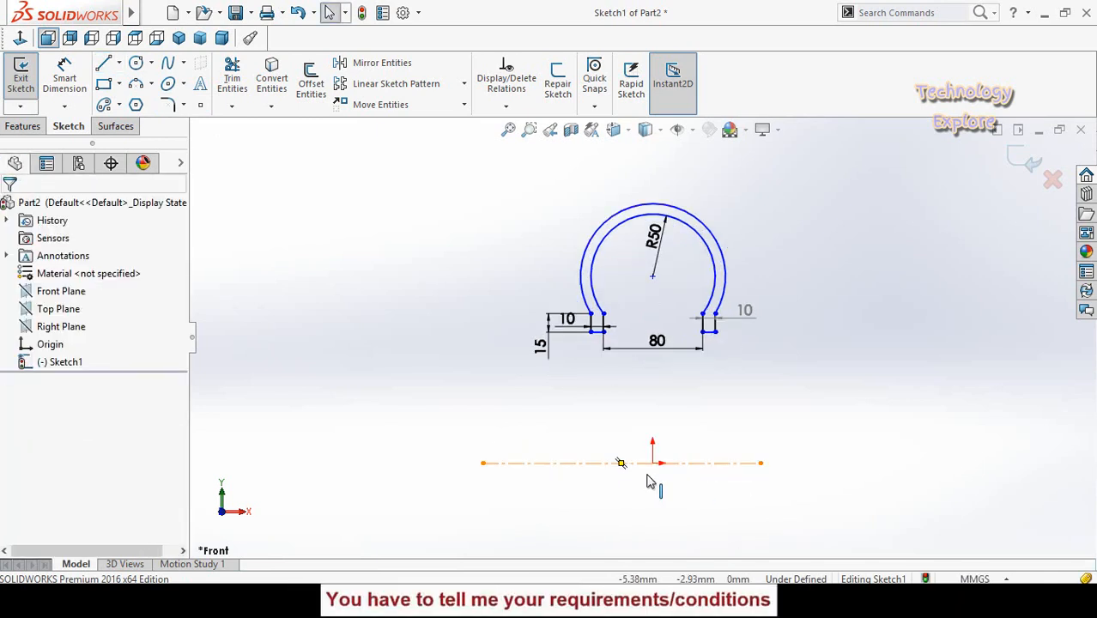
pyautogui.click(623, 464)
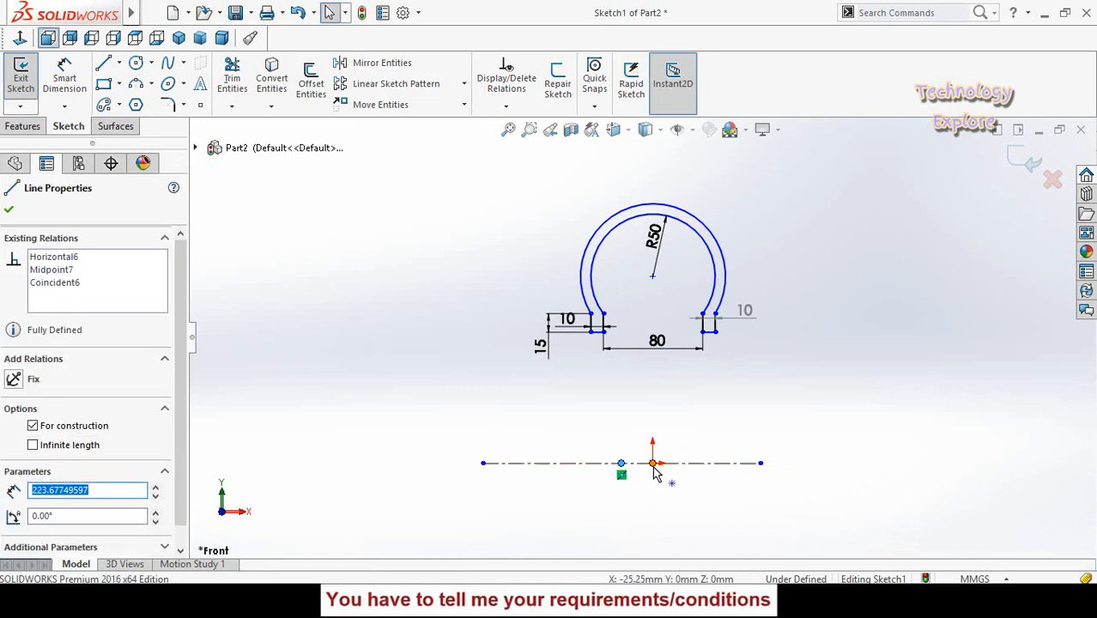
pyautogui.keyDown('ctrl'); pyautogui.click(653, 466); pyautogui.keyUp('ctrl')
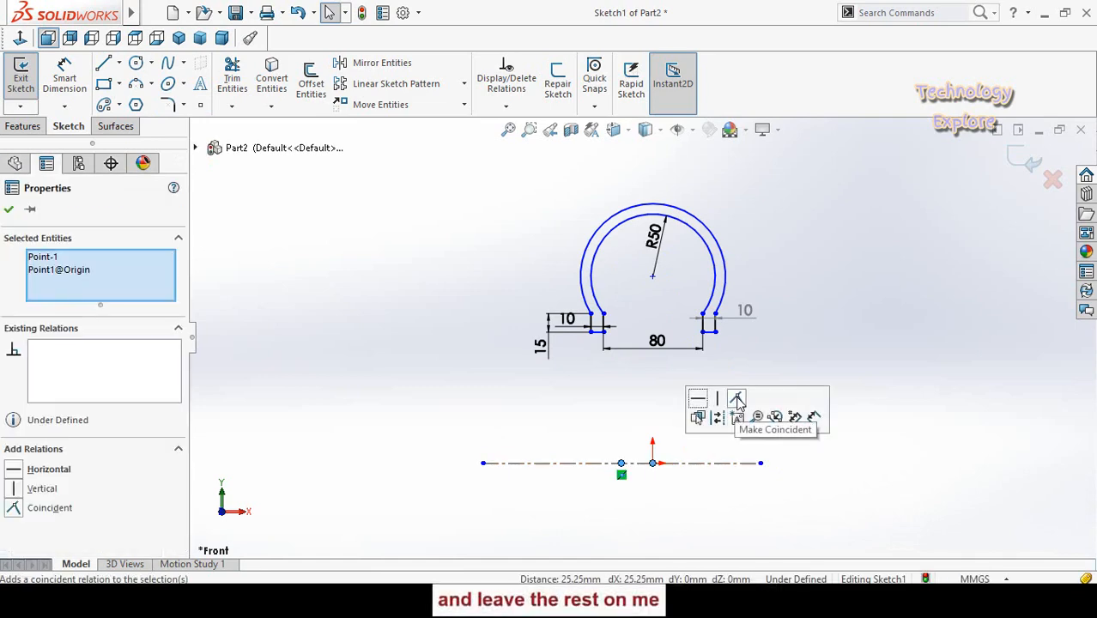
pyautogui.click(607, 444)
# - Add a diameter dimension of 22 in between the outer arc's top point and the centerline
pyautogui.scroll(1, 674, 407)
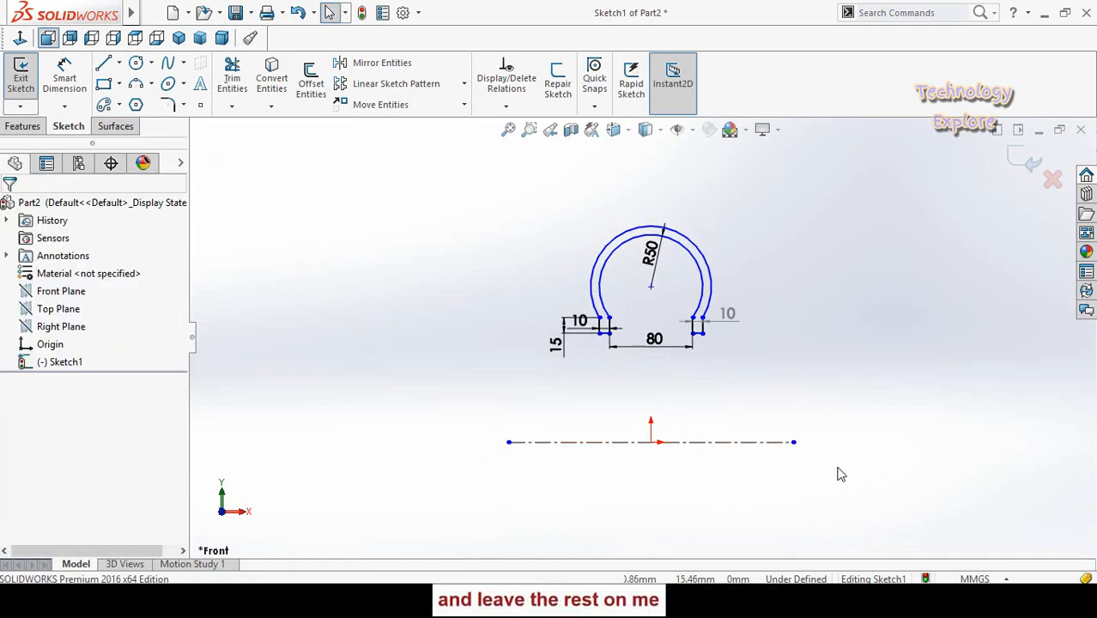
pyautogui.scroll(-1, 717, 345)
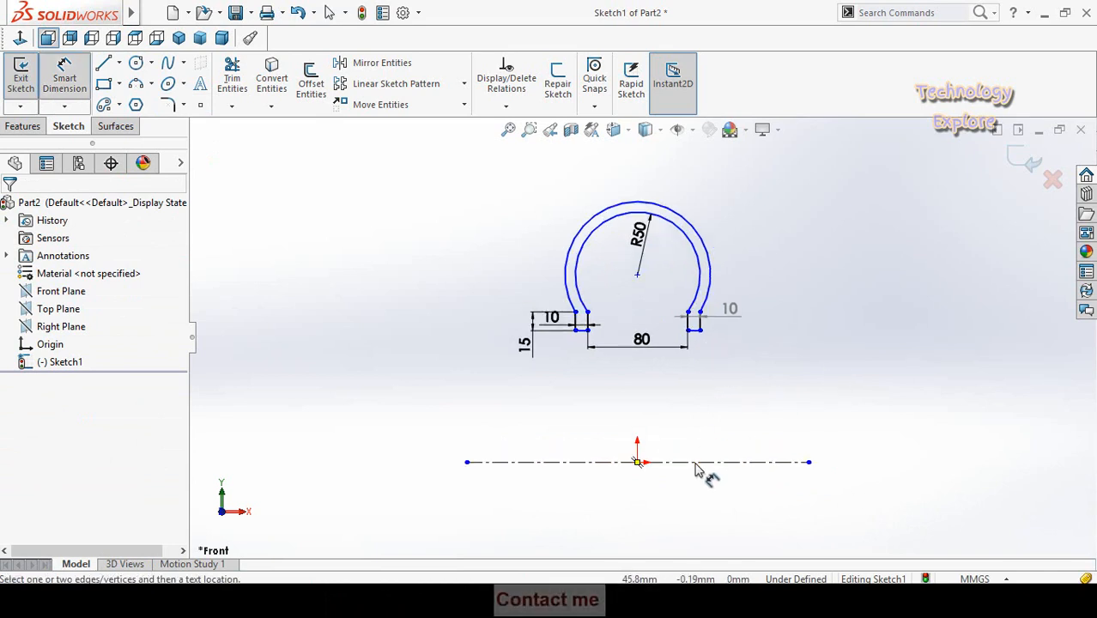
pyautogui.scroll(-1, 650, 221)
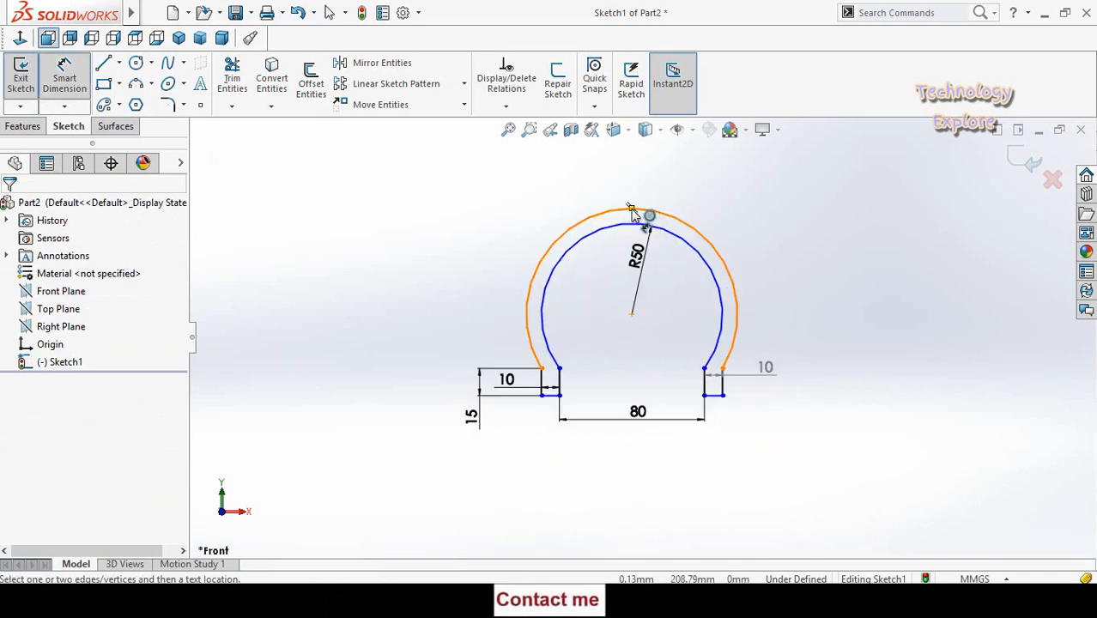
pyautogui.click(631, 214)
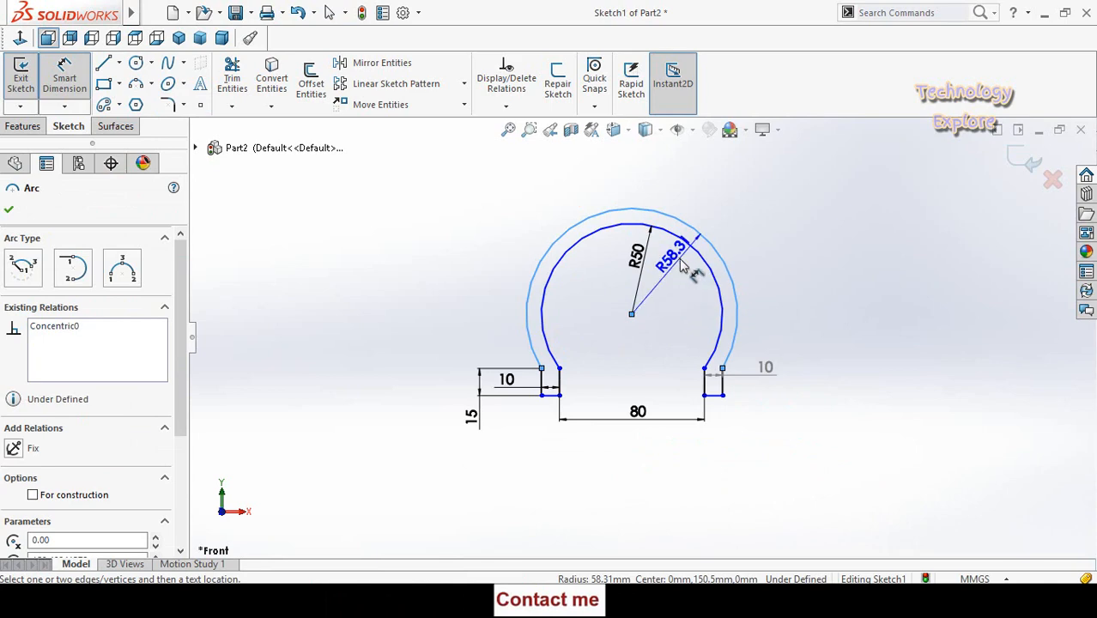
pyautogui.press('Escape')
pyautogui.click(632, 208)
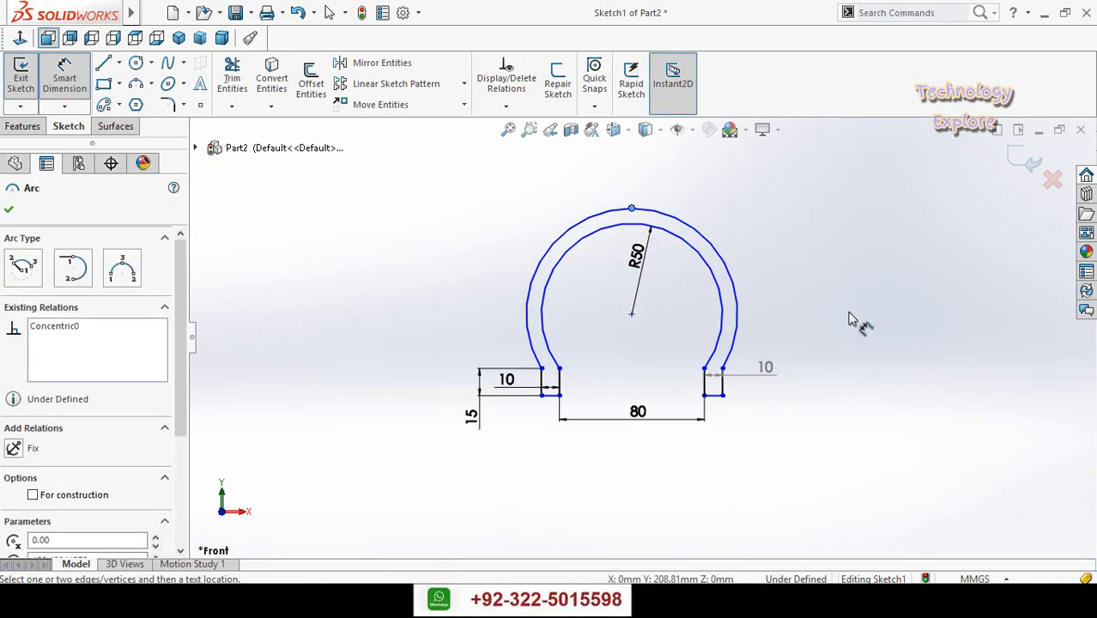
pyautogui.scroll(4, 755, 480)
pyautogui.scroll(-3, 687, 433)
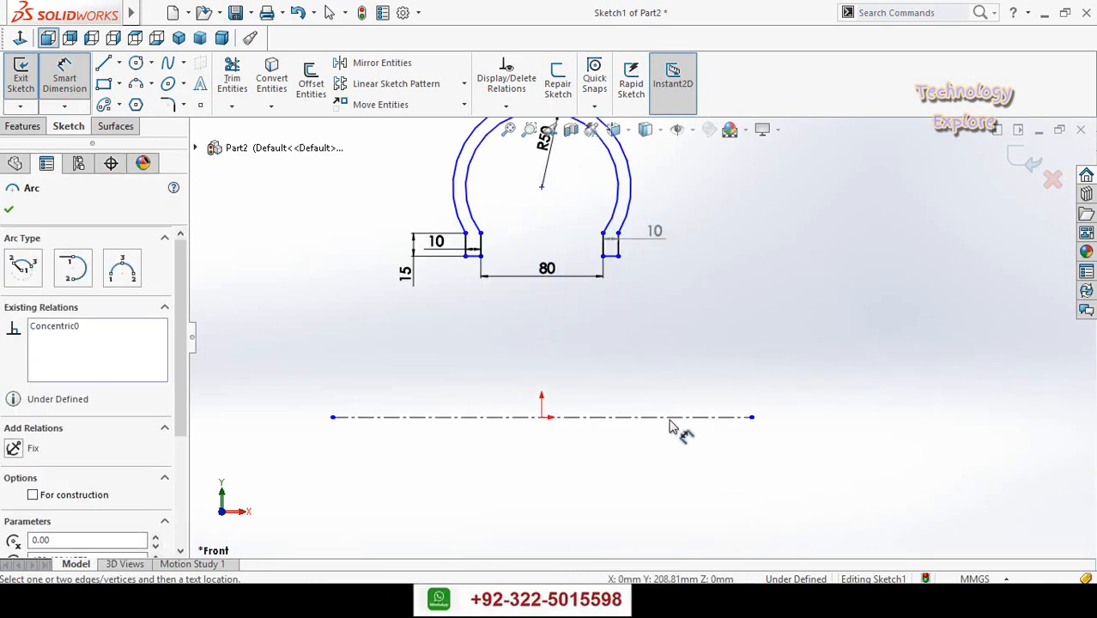
pyautogui.click(669, 417)
pyautogui.scroll(2, 738, 326)
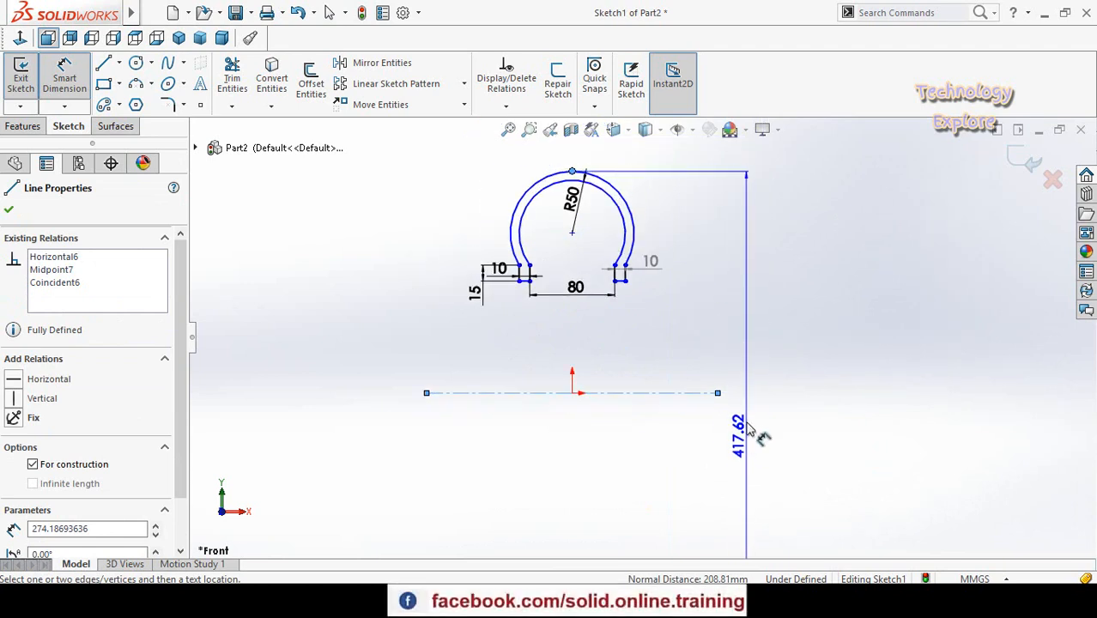
pyautogui.scroll(2, 746, 365)
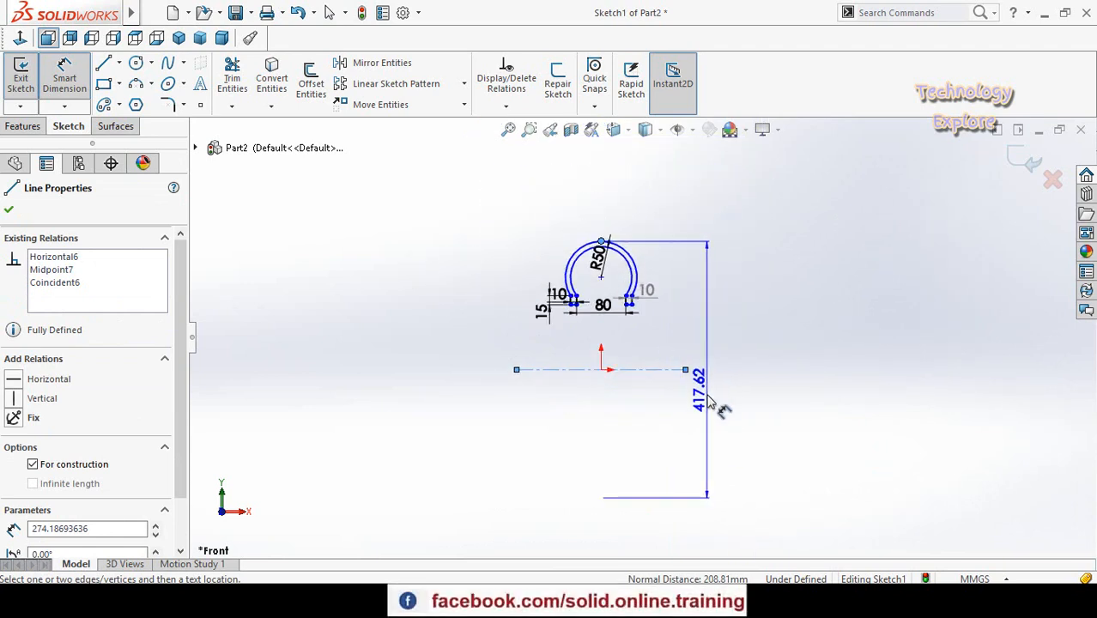
pyautogui.click(709, 419)
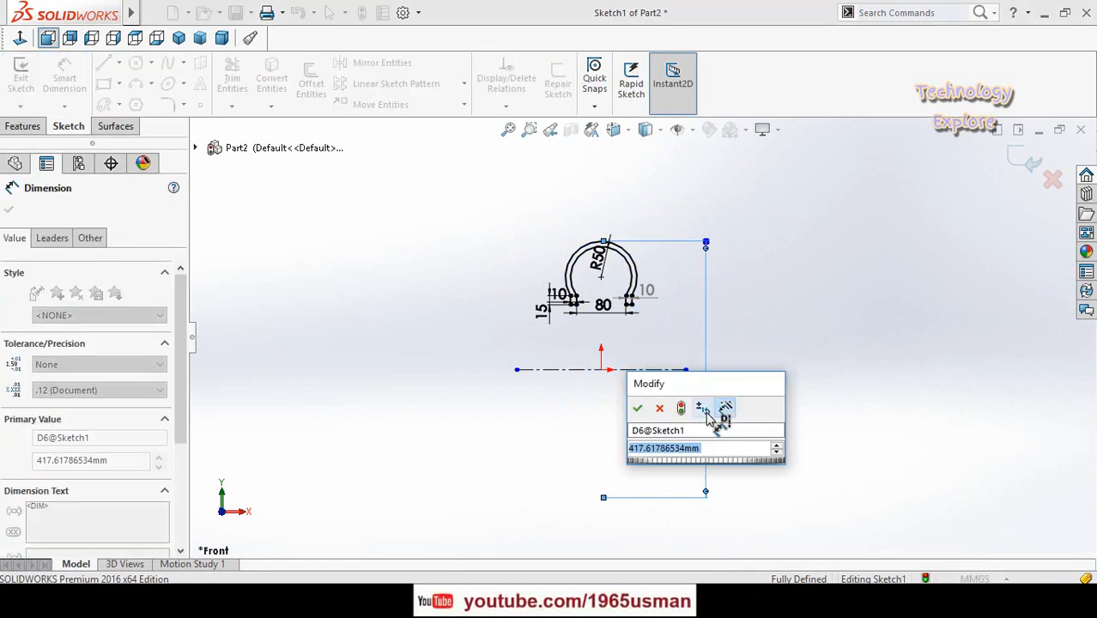
pyautogui.write('22in')
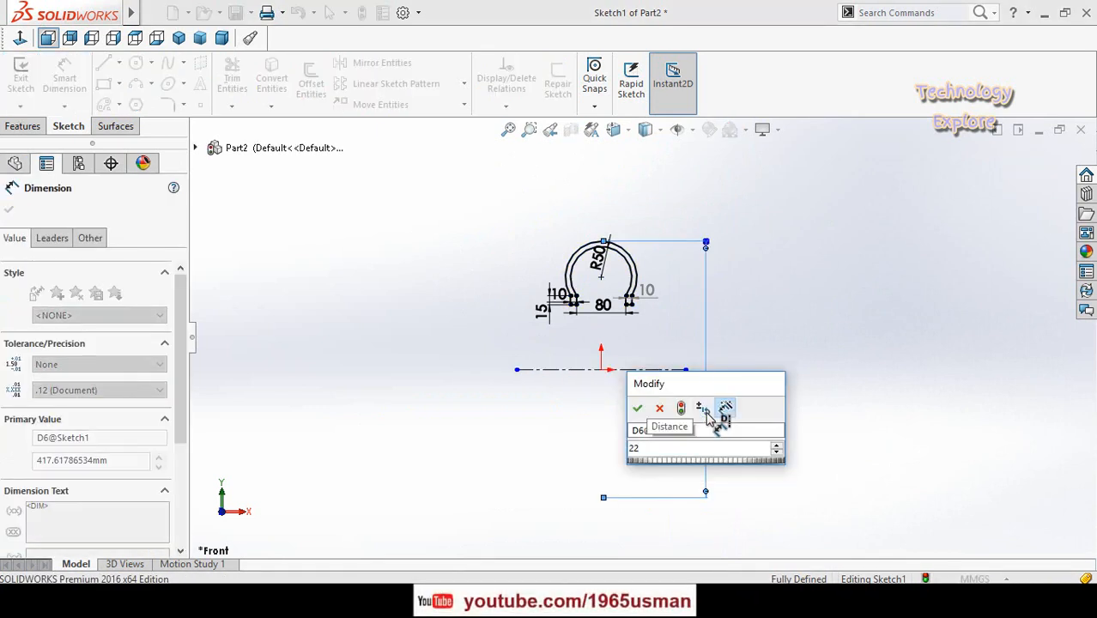
pyautogui.press('Return')
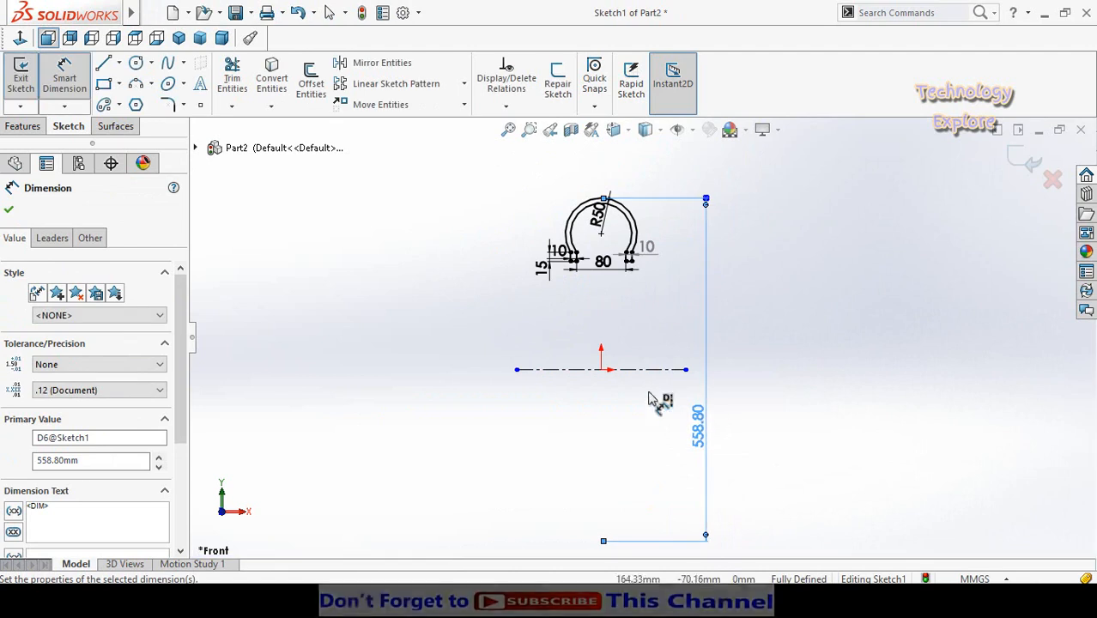
pyautogui.scroll(-1, 601, 309)
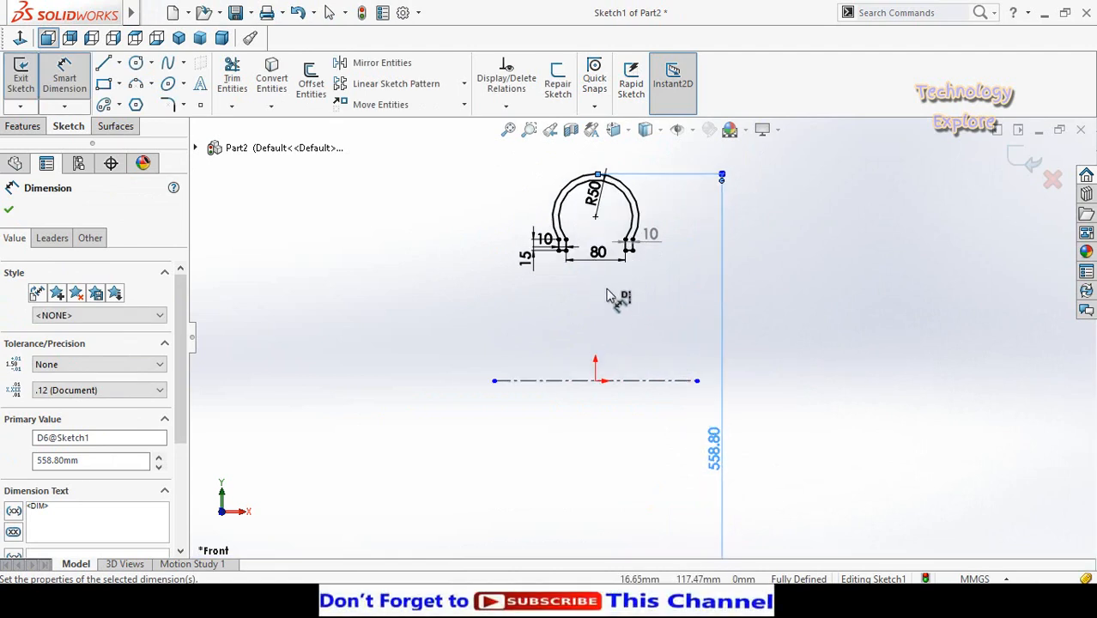
pyautogui.press('Escape')
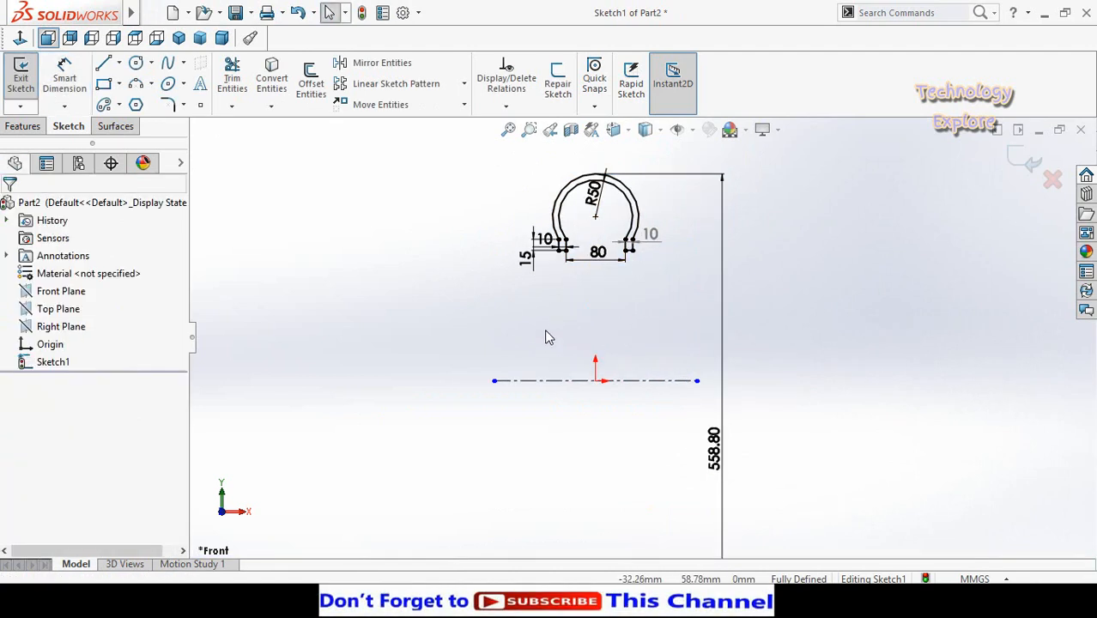
# - Revolve the cross-section profile 360 degrees about the centerline to form the tyre body
pyautogui.click(23, 126)
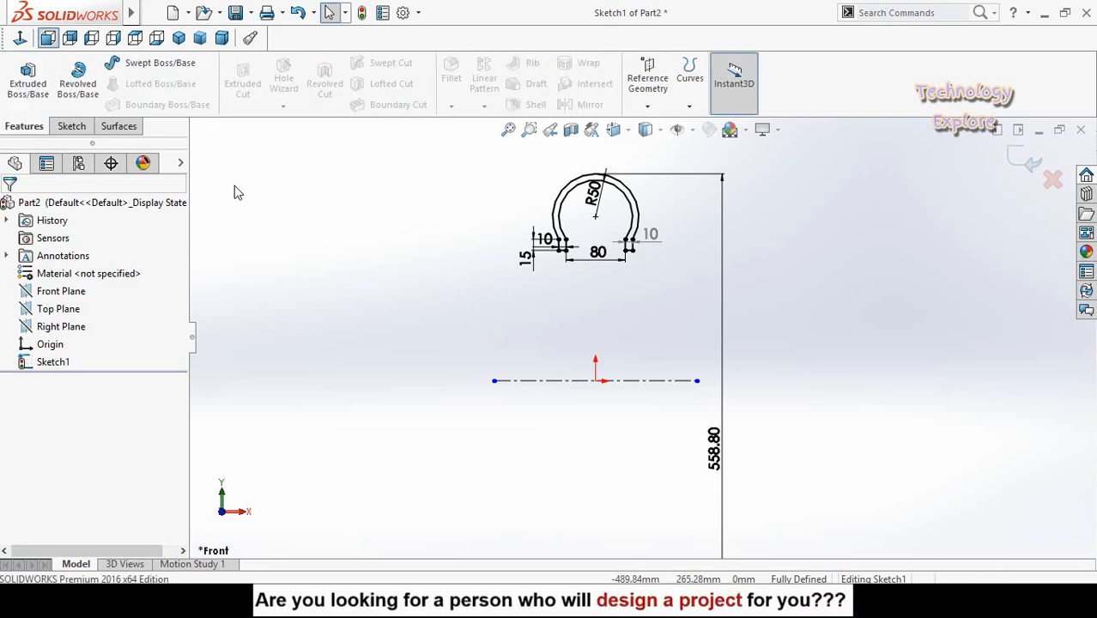
pyautogui.click(83, 80)
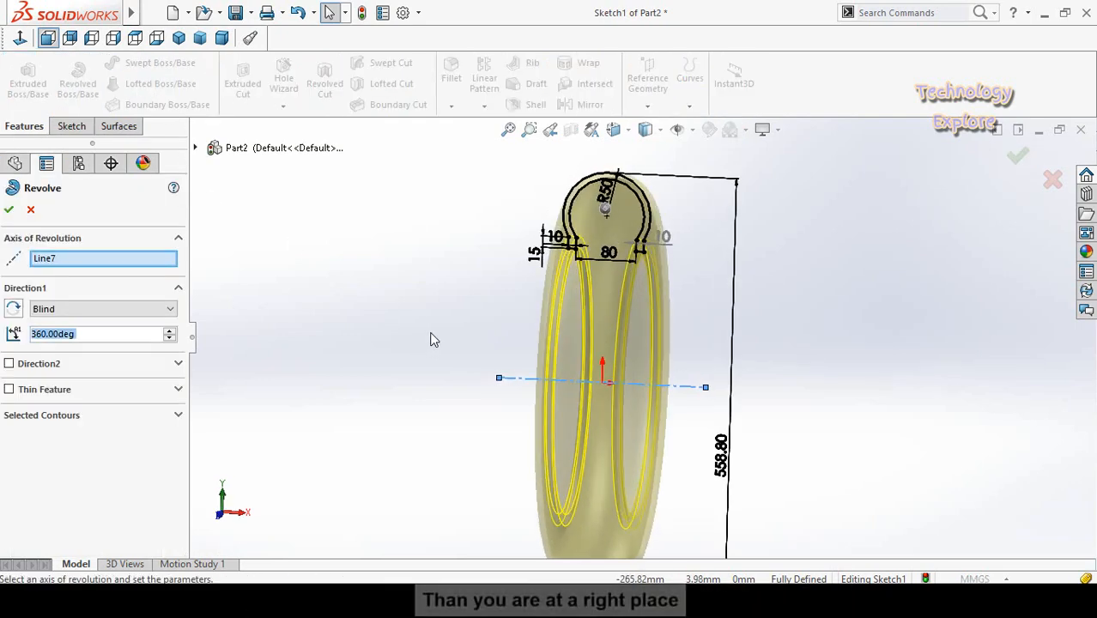
pyautogui.click(9, 211)
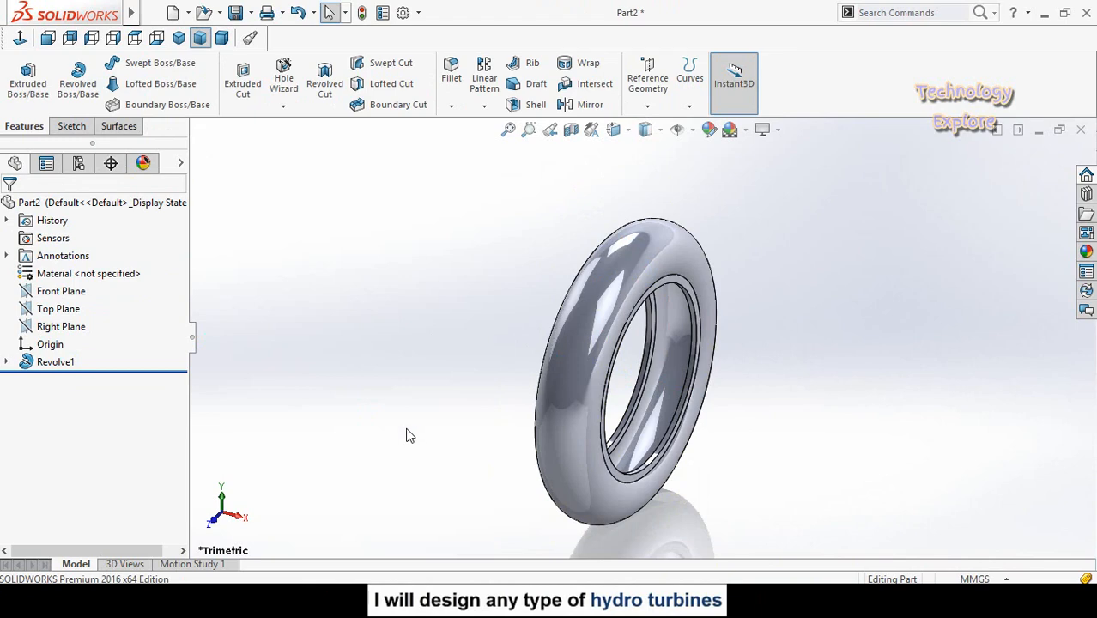
# - Start a reference plane parallel to the Front Plane with an offset distance of 11 in
pyautogui.moveTo(421, 438); pyautogui.dragTo(486, 283, button='middle')
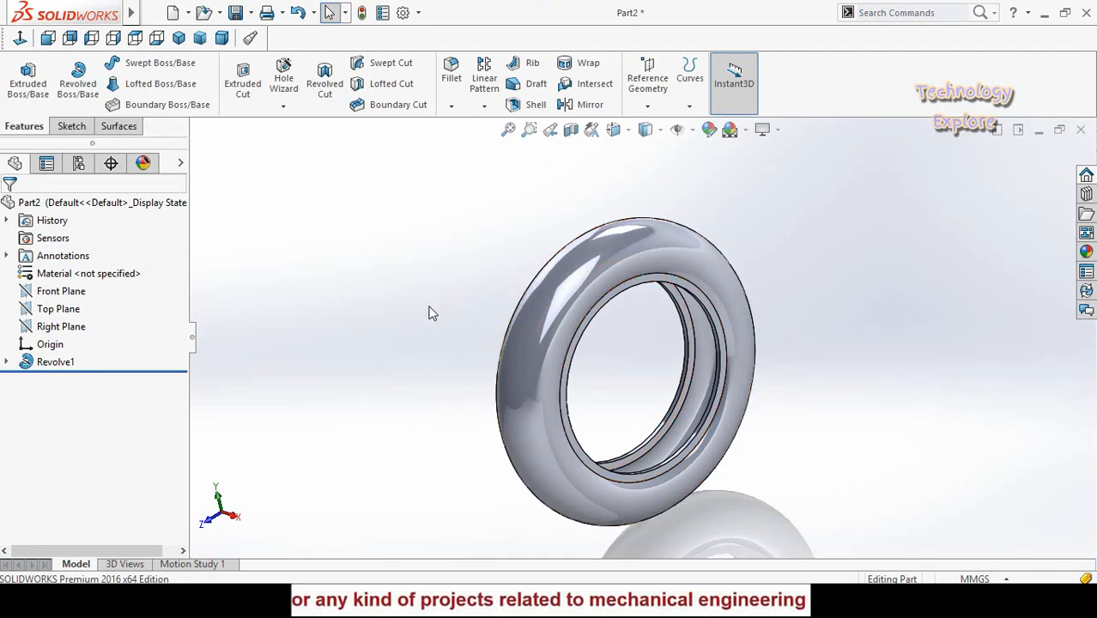
pyautogui.moveTo(436, 308)
pyautogui.mouseDown(button='middle')
pyautogui.moveTo(459, 301)
pyautogui.moveTo(434, 295)
pyautogui.mouseUp(button='middle')
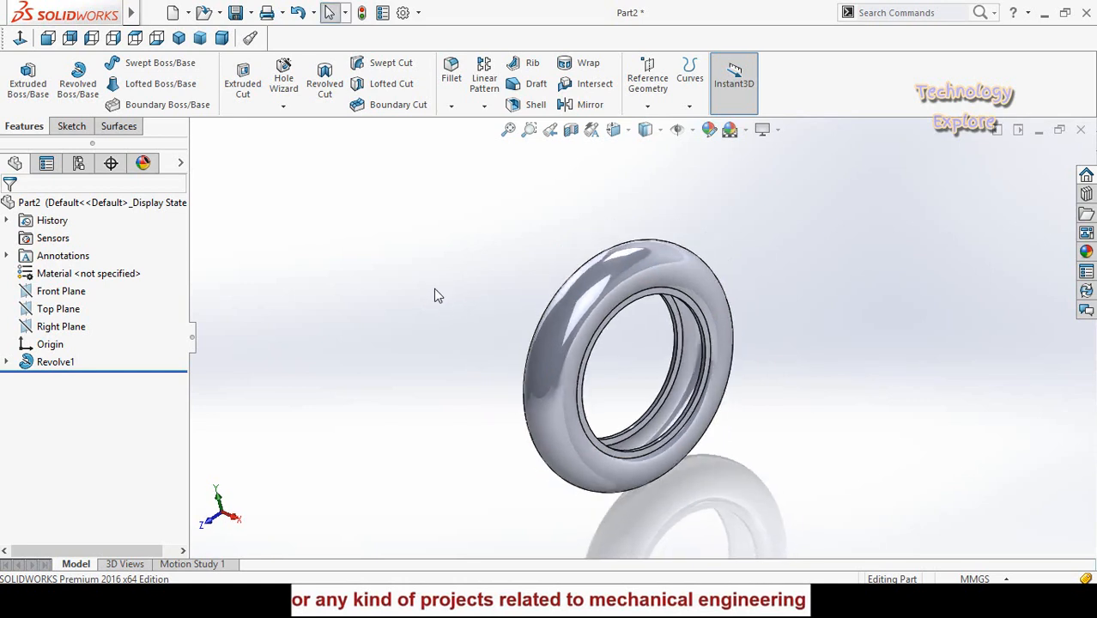
pyautogui.click(658, 81)
pyautogui.click(665, 127)
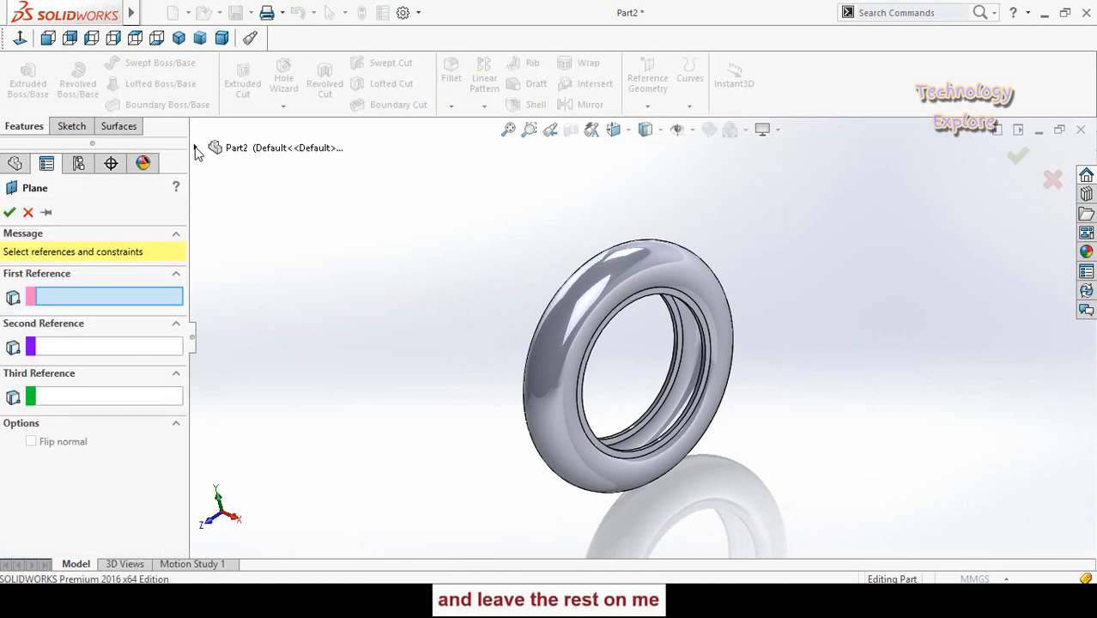
pyautogui.click(195, 148)
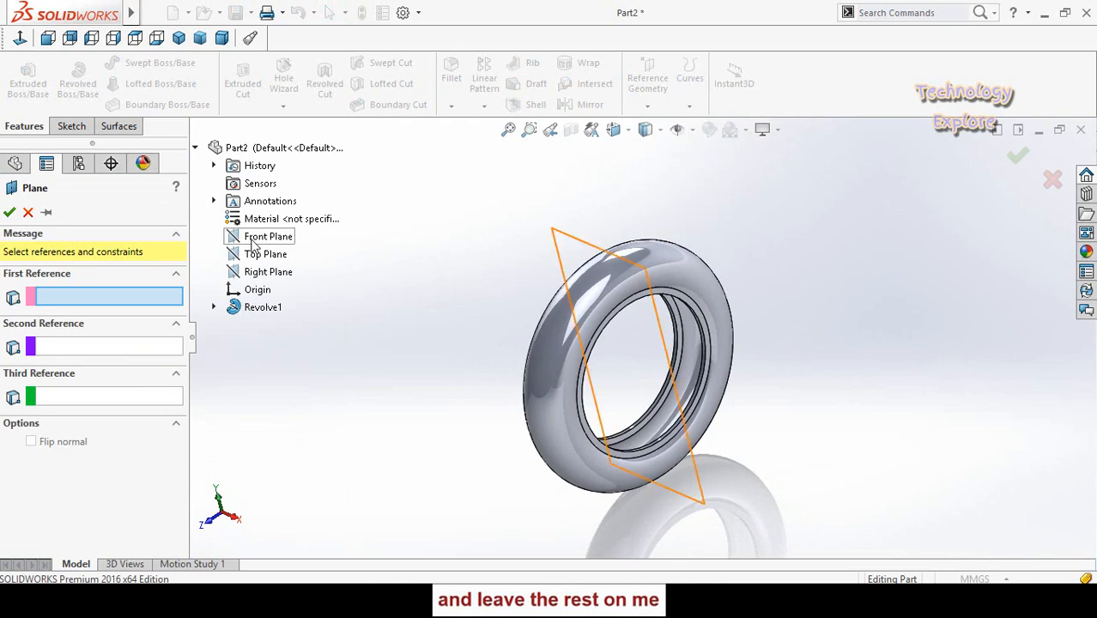
pyautogui.click(255, 239)
pyautogui.moveTo(453, 376); pyautogui.dragTo(480, 320, button='middle')
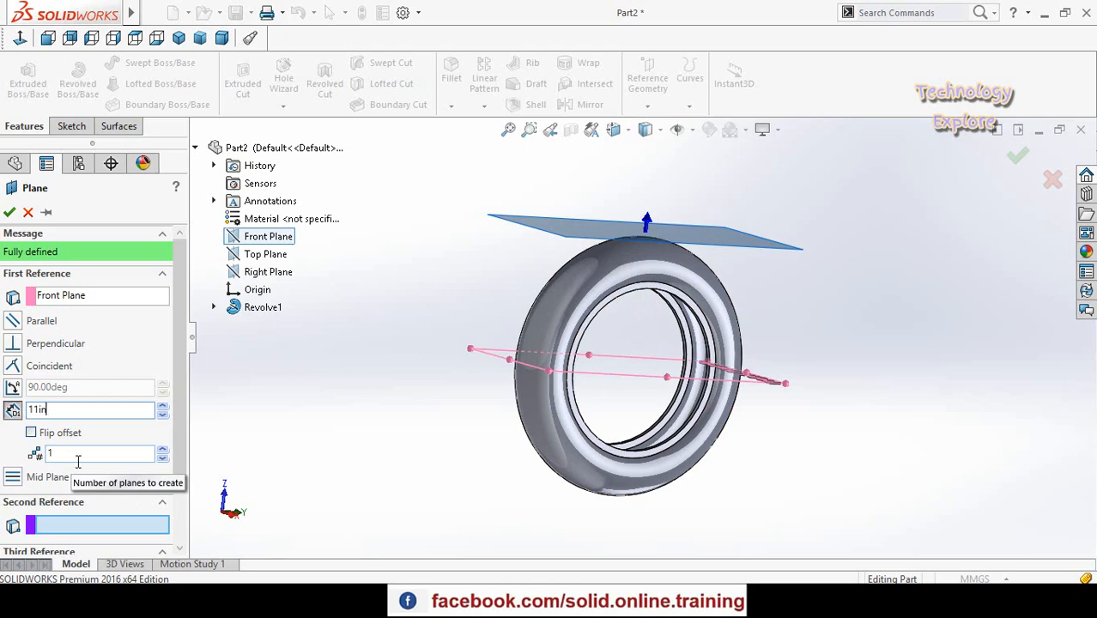
pyautogui.press('Return')
# - Check the new plane's clearance from the tyre's outer surface and set its offset from the Front Plane to 290 mm
pyautogui.moveTo(458, 359); pyautogui.dragTo(633, 237, button='middle')
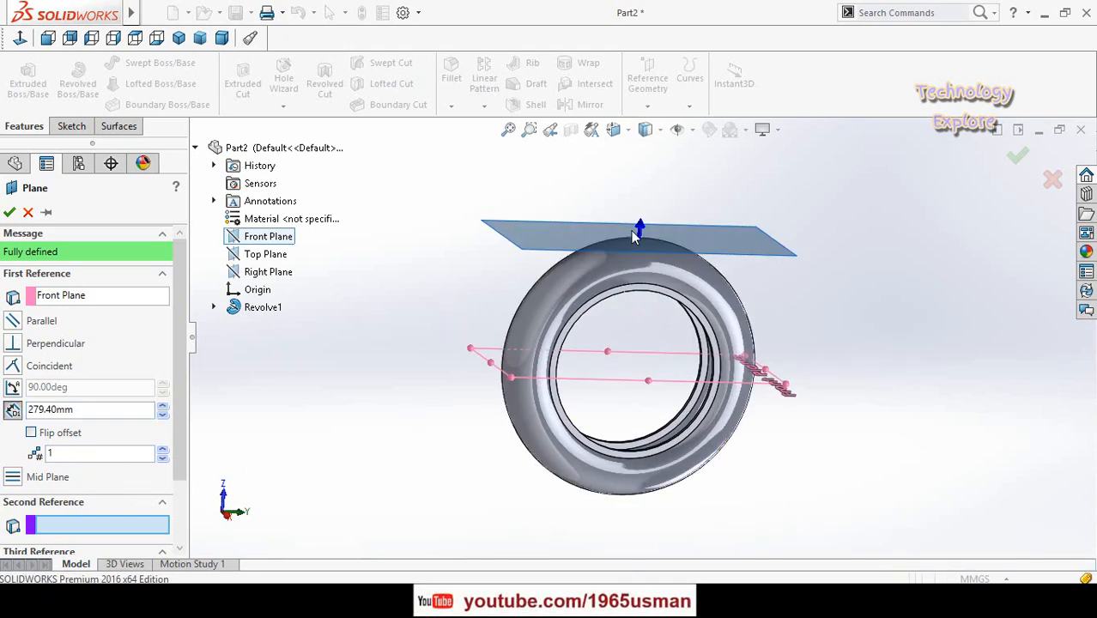
pyautogui.scroll(-5, 642, 253)
pyautogui.moveTo(695, 284)
pyautogui.mouseDown(button='middle')
pyautogui.moveTo(680, 273)
pyautogui.moveTo(682, 255)
pyautogui.moveTo(690, 261)
pyautogui.mouseUp(button='middle')
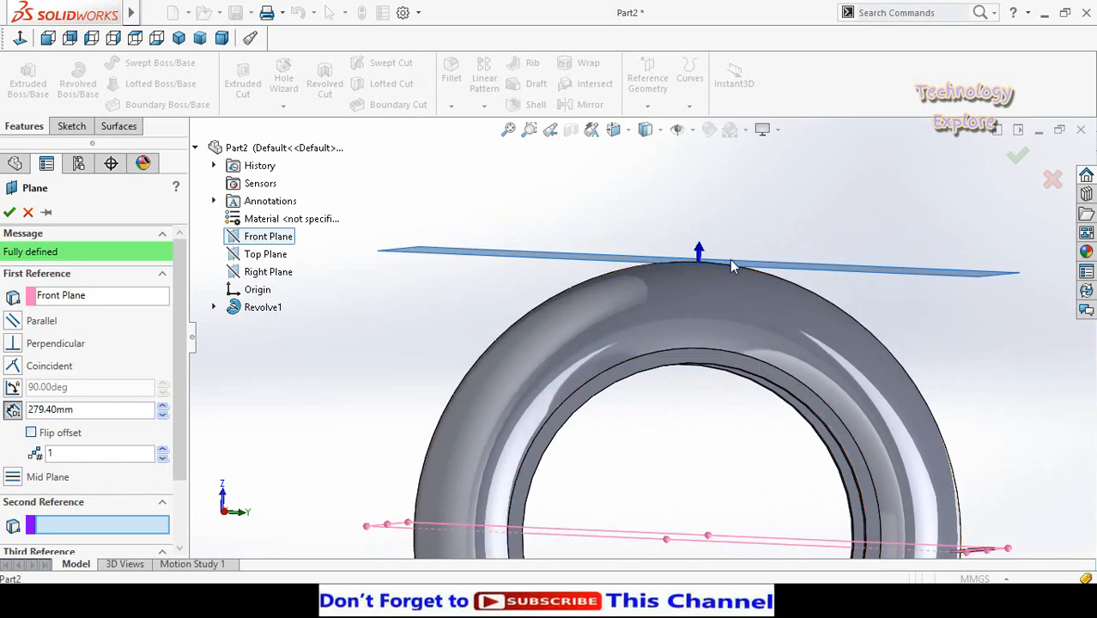
pyautogui.scroll(4, 650, 280)
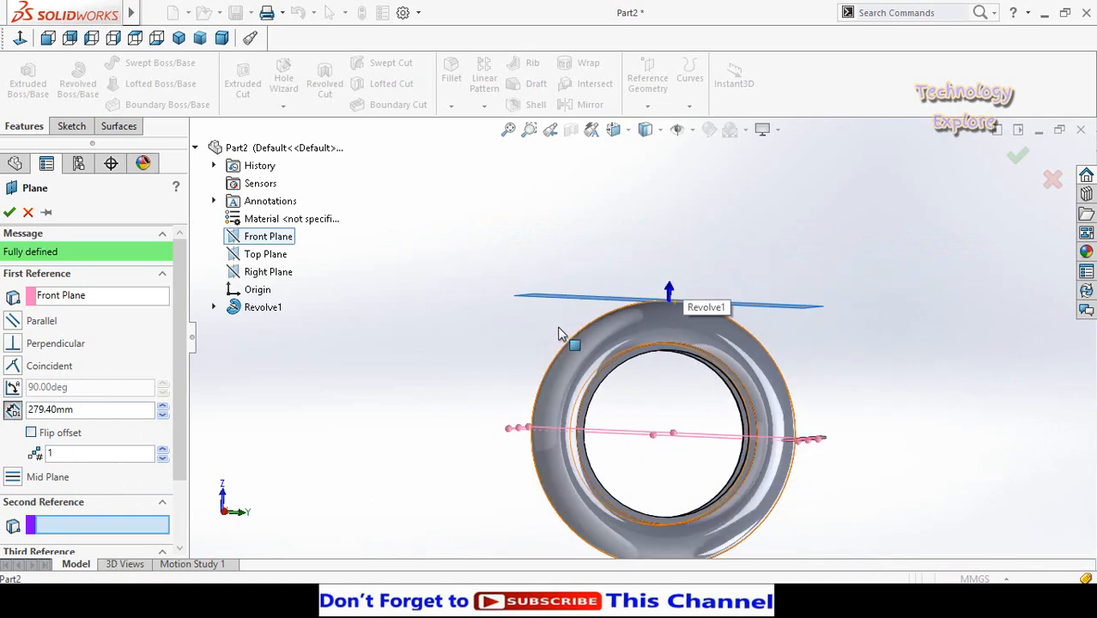
pyautogui.moveTo(499, 360); pyautogui.dragTo(508, 411, button='middle')
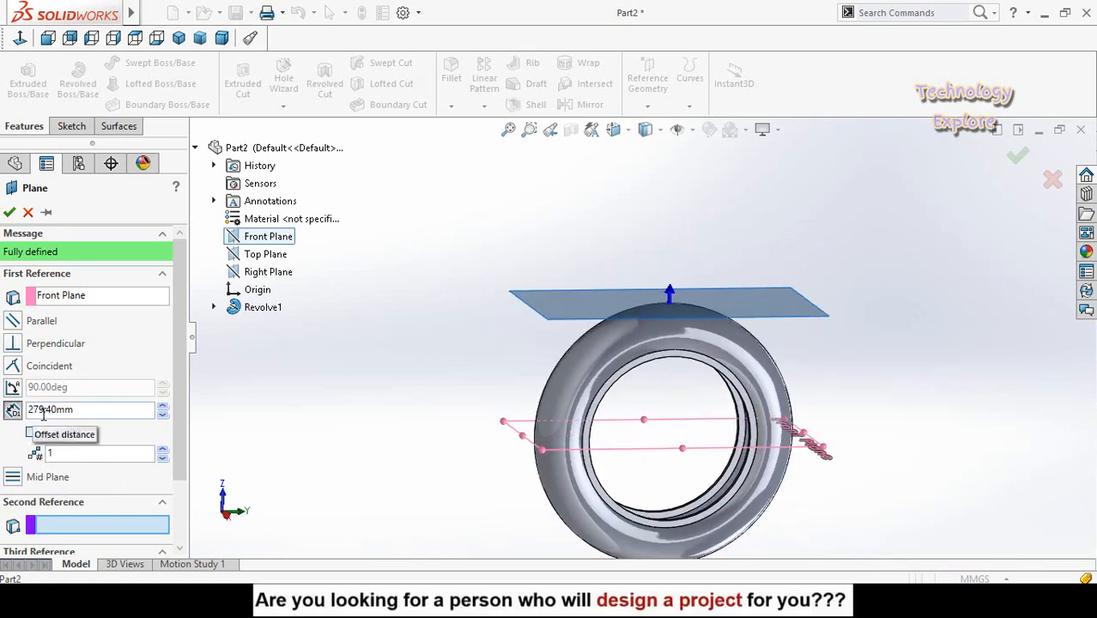
pyautogui.doubleClick(88, 408)
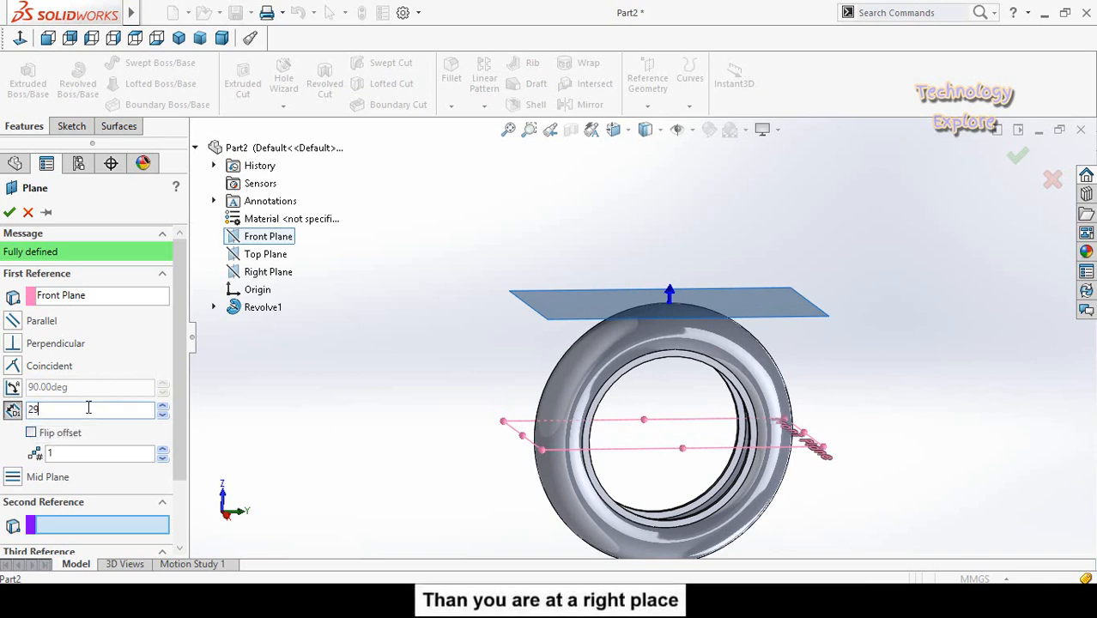
pyautogui.write('290')
pyautogui.press('Return')
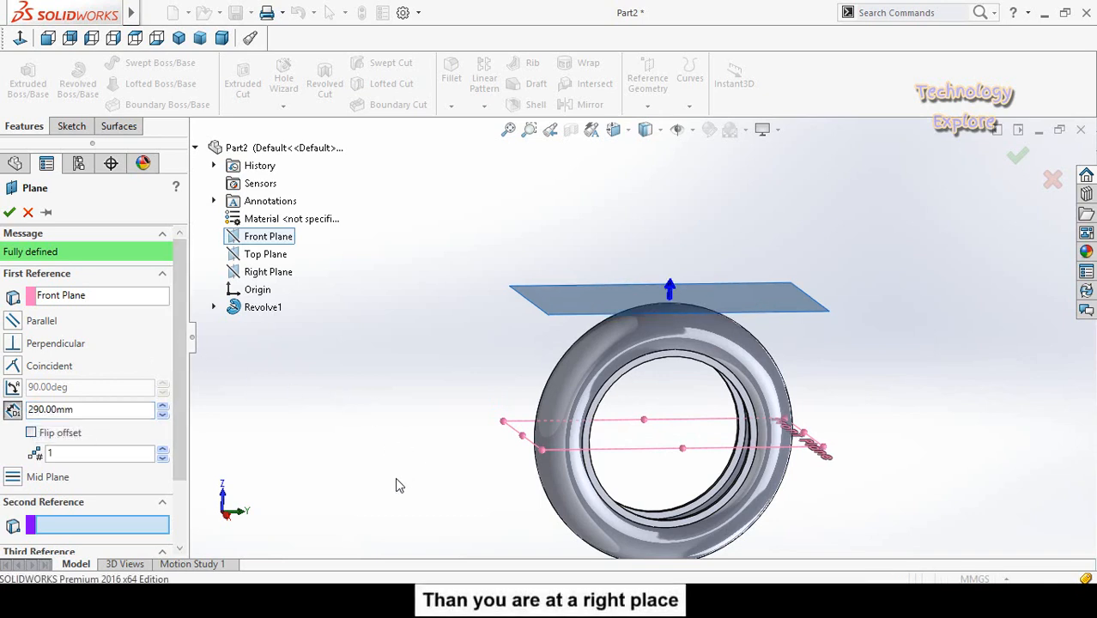
# - Accept the plane offset 290 mm from the Front Plane and open a sketch on it, viewed face-on
pyautogui.moveTo(395, 477); pyautogui.dragTo(412, 438, button='middle')
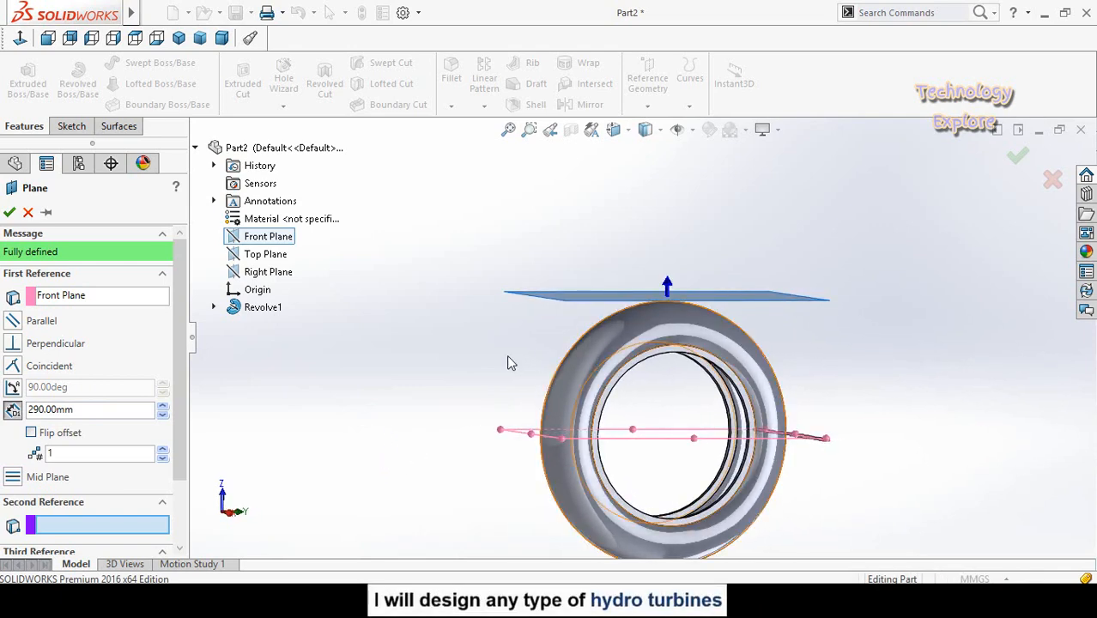
pyautogui.click(9, 212)
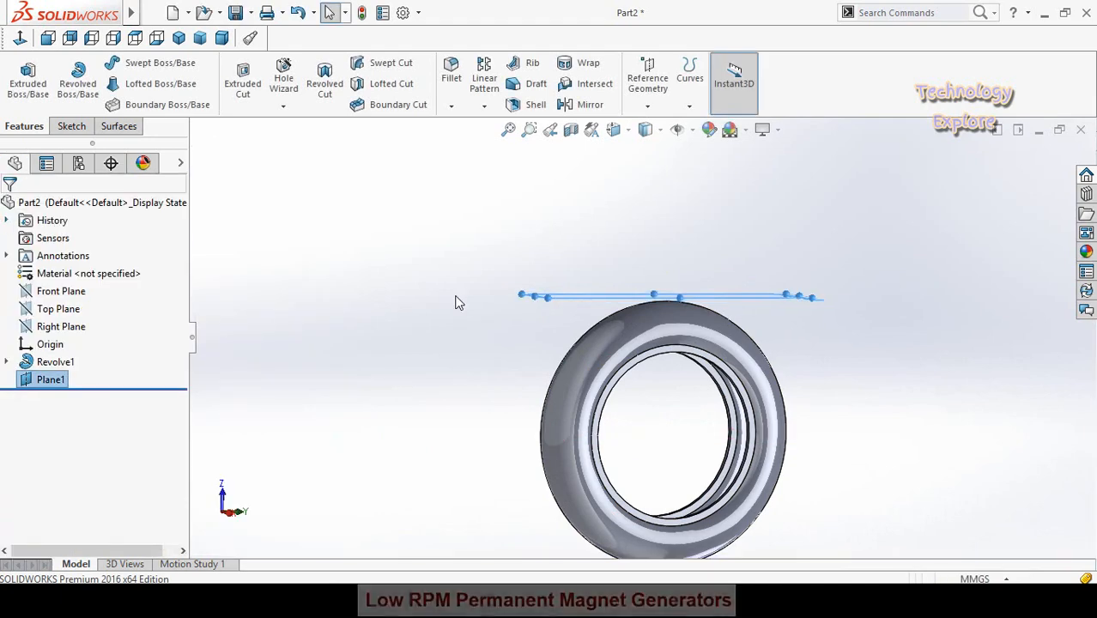
pyautogui.moveTo(453, 355); pyautogui.dragTo(445, 397, button='middle')
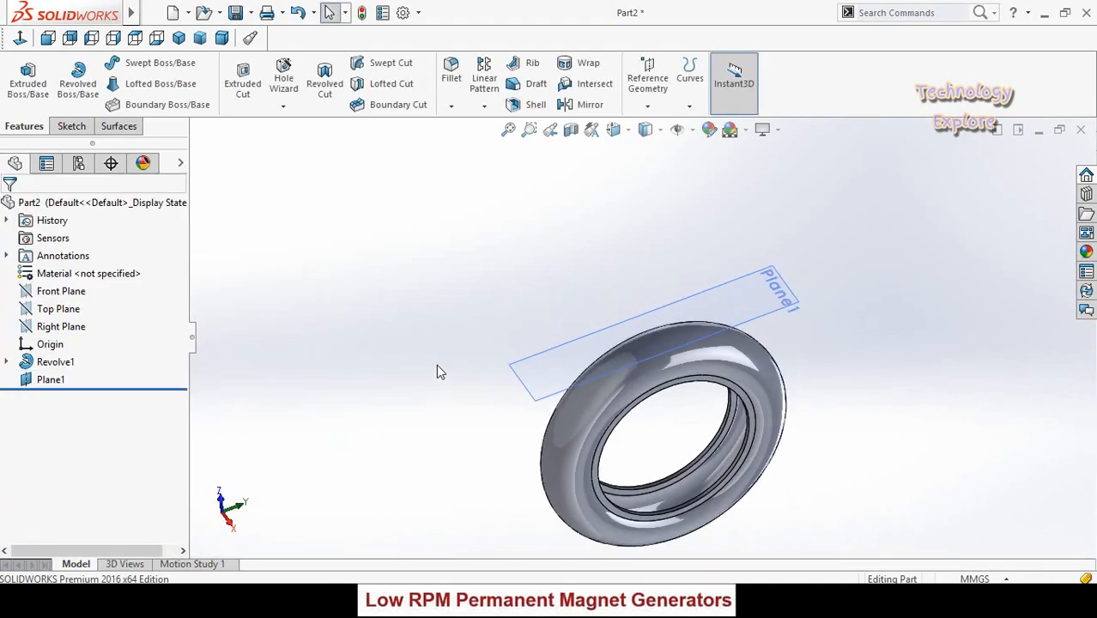
pyautogui.click(546, 374)
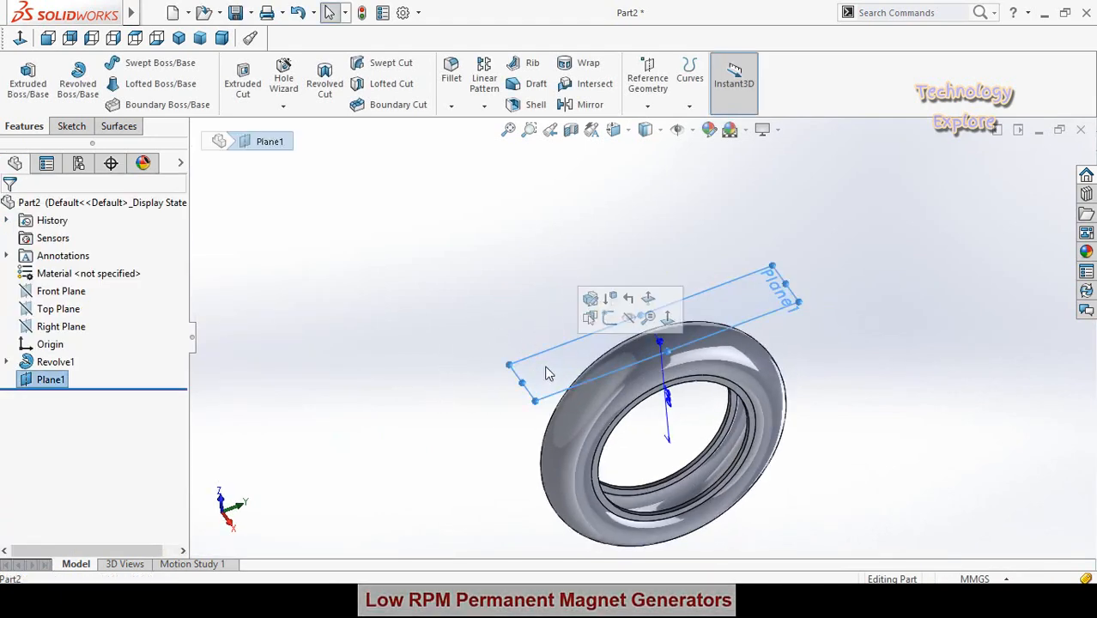
pyautogui.click(608, 319)
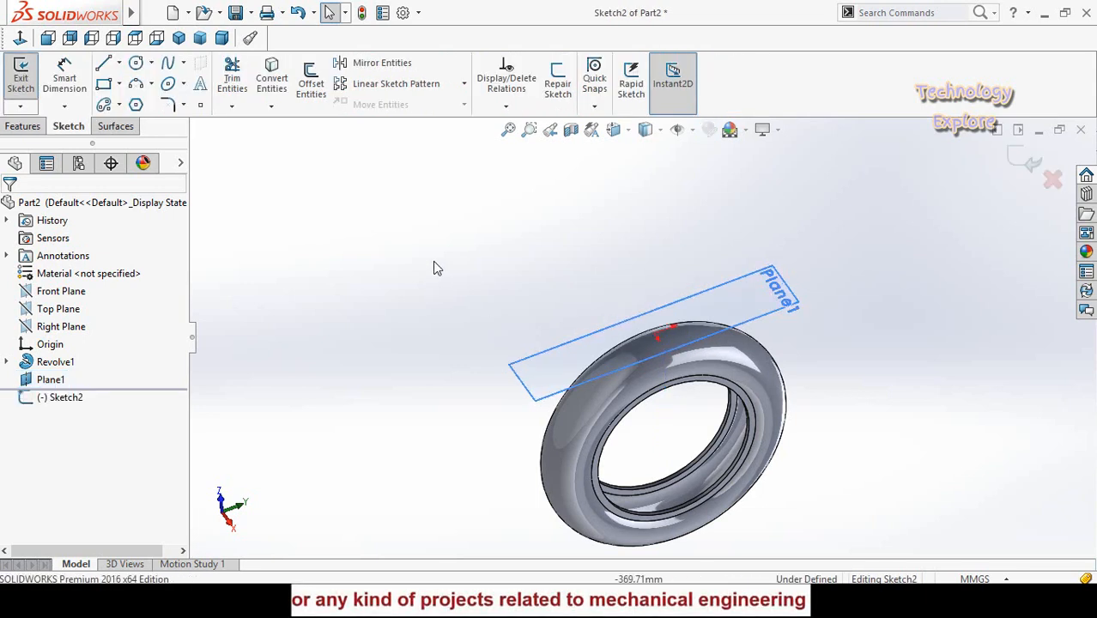
pyautogui.click(20, 38)
pyautogui.scroll(-2, 719, 346)
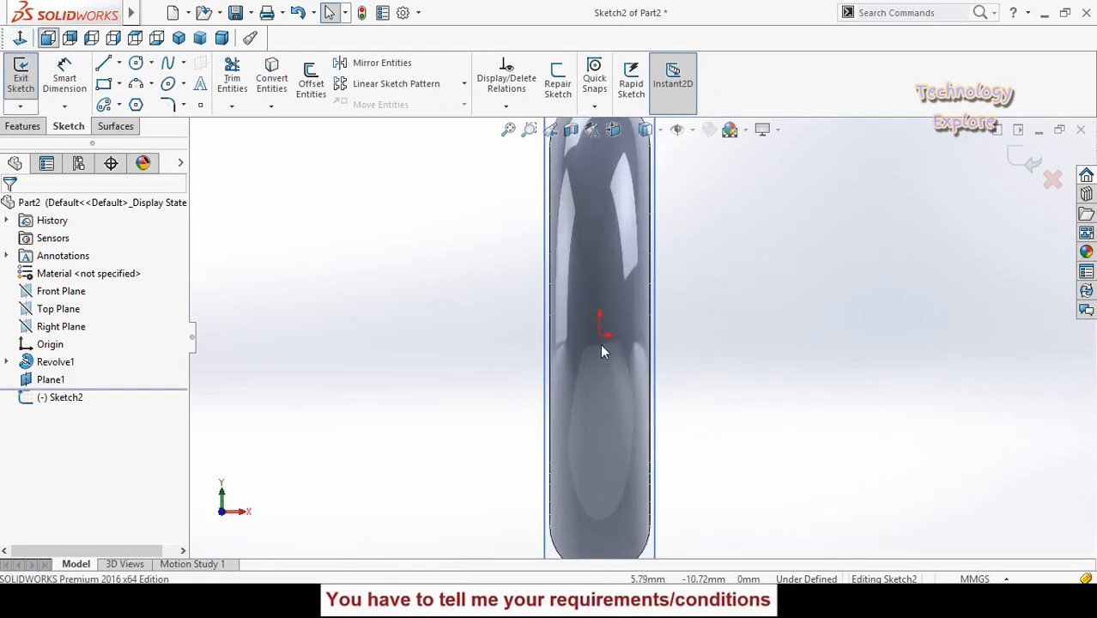
pyautogui.scroll(-2, 600, 344)
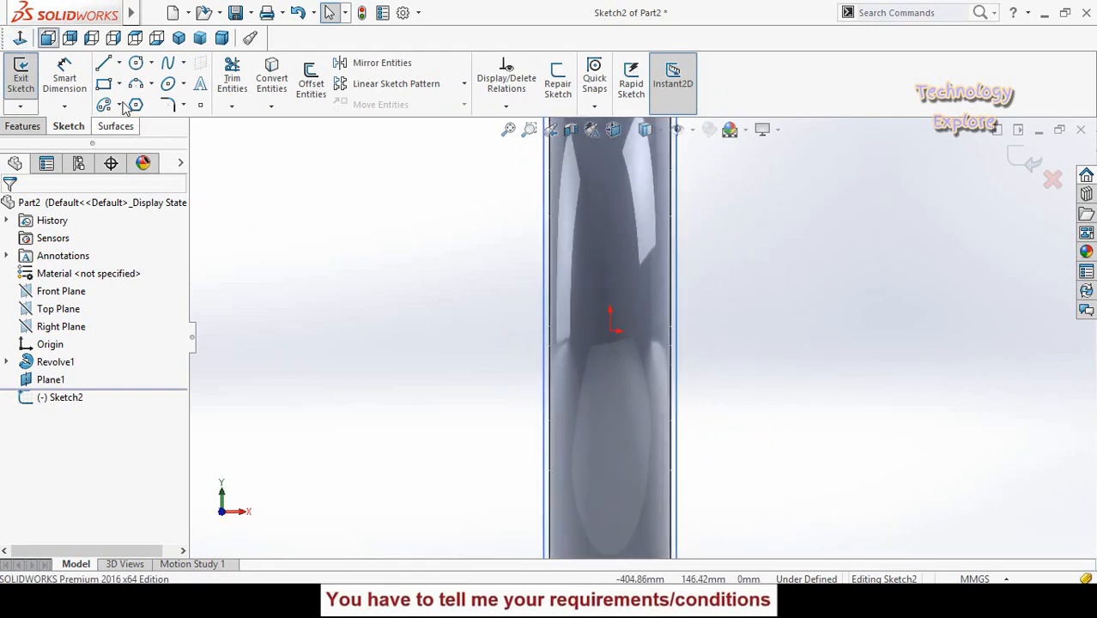
# - Sketch three corner rectangles across the tyre: left about 34 × 22 mm, right about 27 × 22 mm, and a tall one about 8 mm wide between
pyautogui.click(103, 84)
pyautogui.scroll(-1, 540, 309)
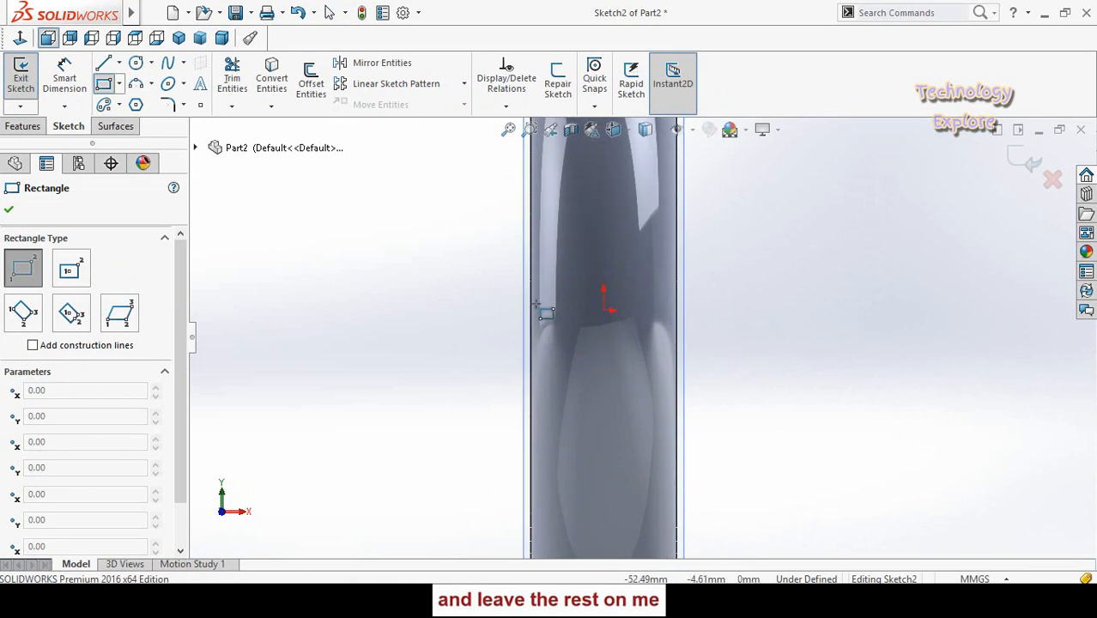
pyautogui.moveTo(537, 296); pyautogui.dragTo(580, 322)
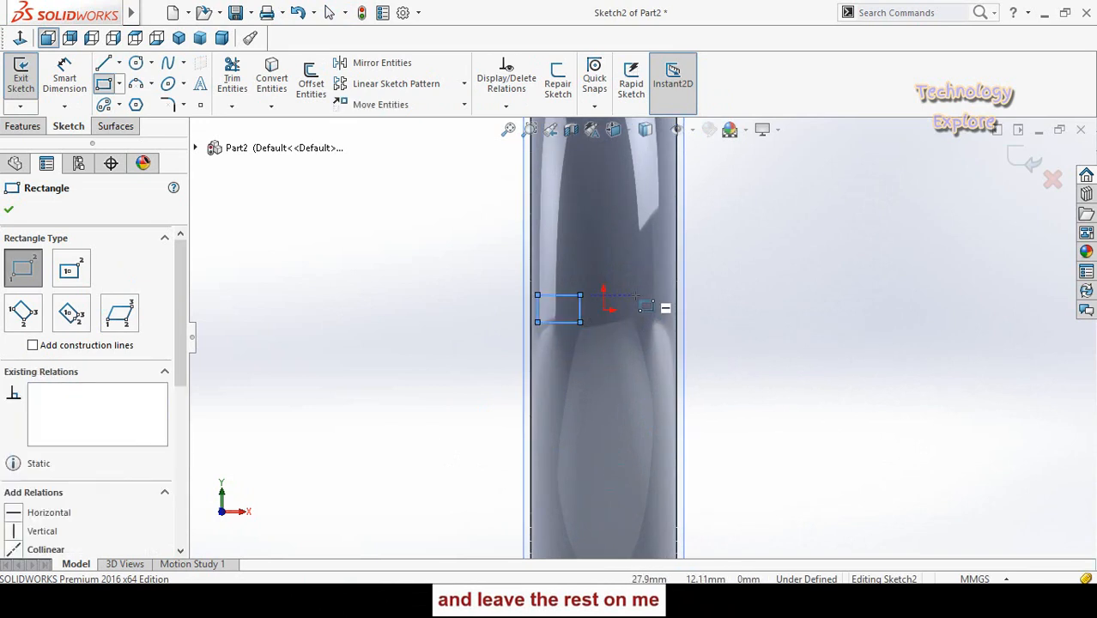
pyautogui.moveTo(633, 295); pyautogui.dragTo(662, 322)
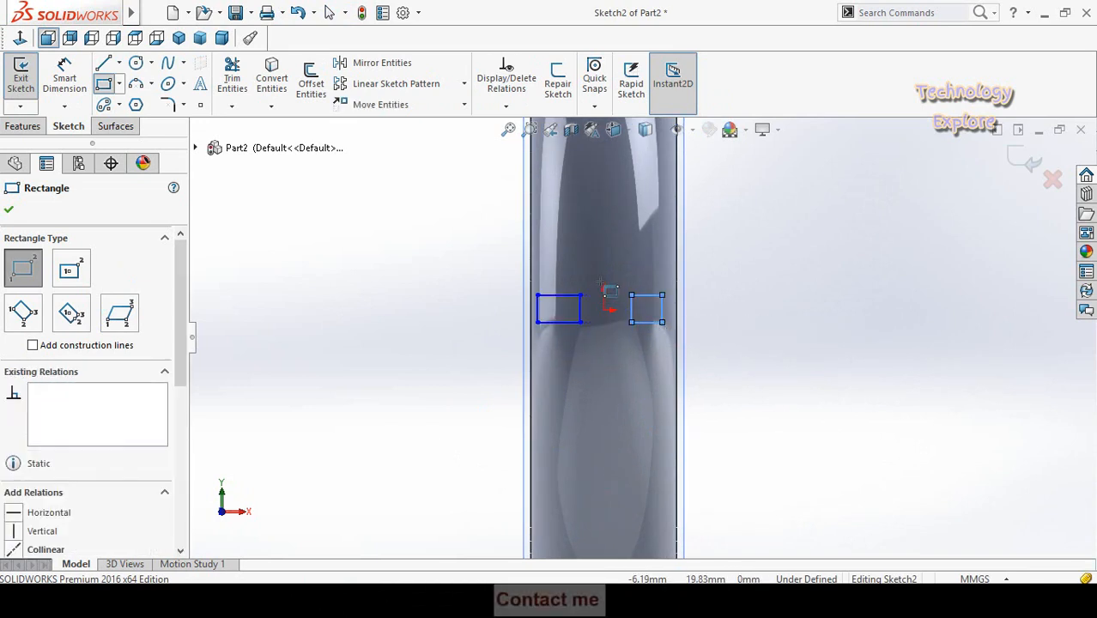
pyautogui.moveTo(603, 279); pyautogui.dragTo(614, 341)
pyautogui.scroll(-2, 608, 350)
pyautogui.press('Escape')
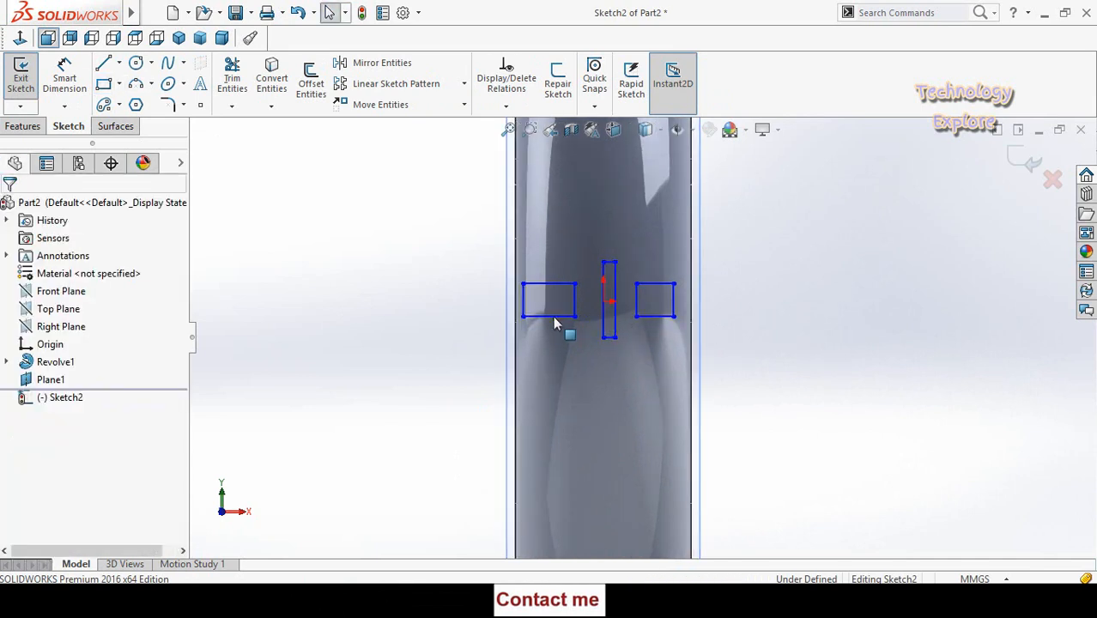
# - Draw a horizontal centerline about 41 mm long joining the lower inner corners of the two side rectangles
pyautogui.click(118, 63)
pyautogui.click(138, 100)
pyautogui.scroll(-1, 645, 296)
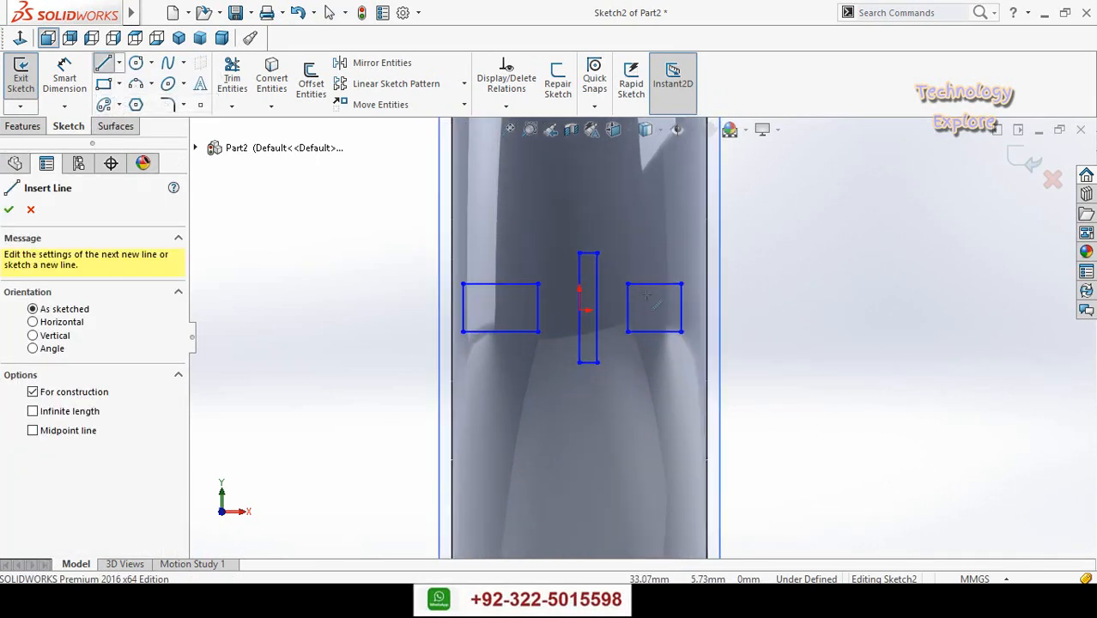
pyautogui.click(538, 332)
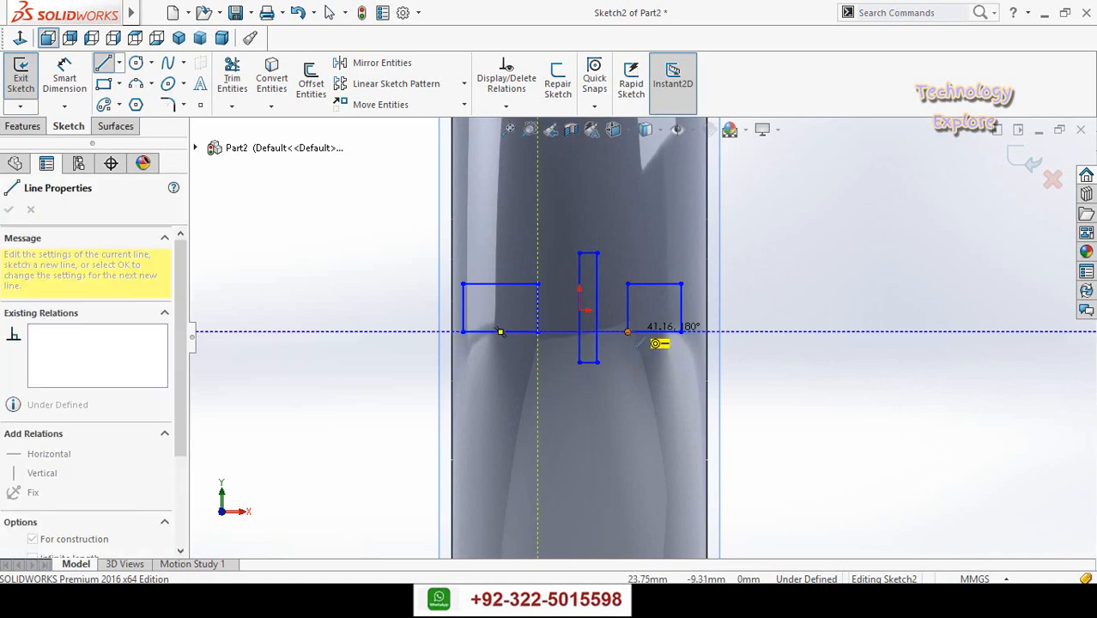
pyautogui.click(628, 332)
pyautogui.press('Escape')
# - Apply a Vertical relation to the midpoints of the narrow rectangle's bottom edge and the centerline, together with the origin
pyautogui.scroll(-2, 577, 334)
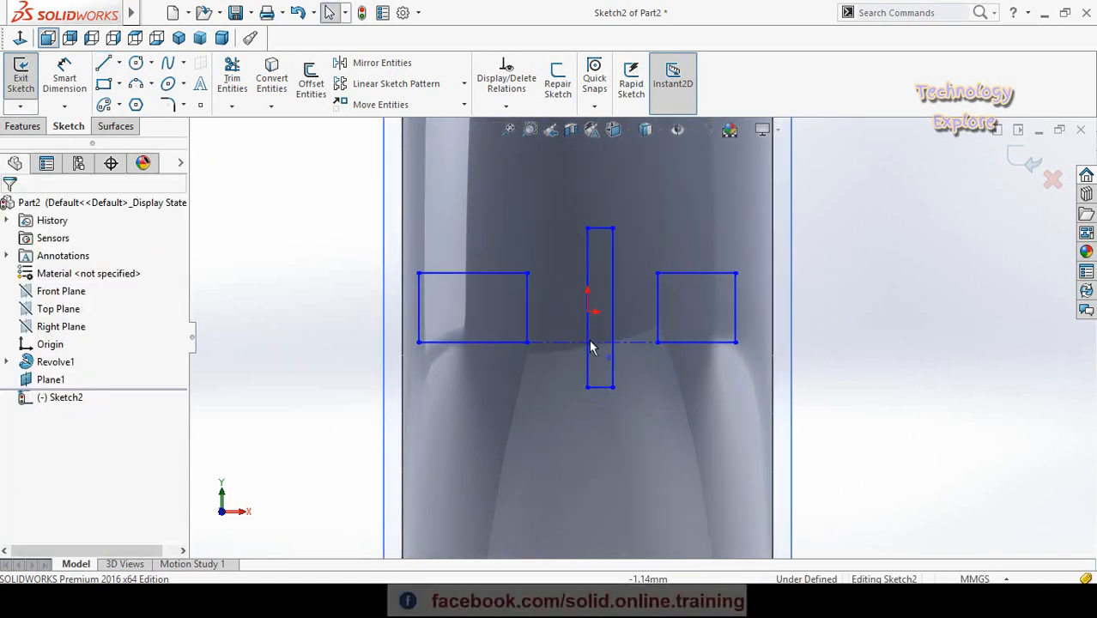
pyautogui.click(601, 389)
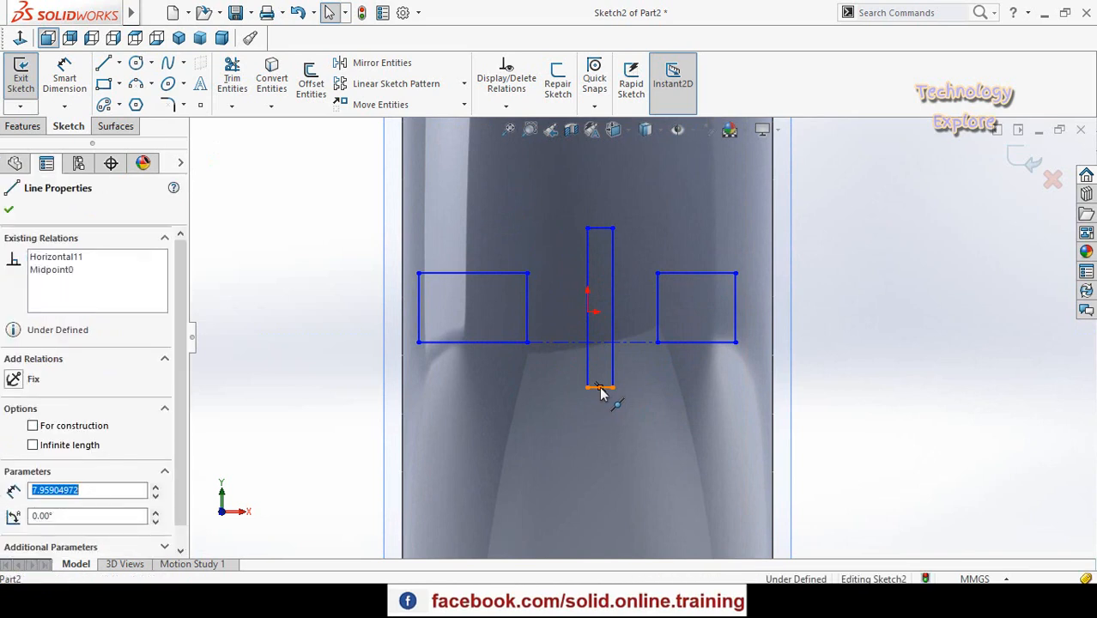
pyautogui.keyDown('ctrl'); pyautogui.click(593, 342); pyautogui.keyUp('ctrl')
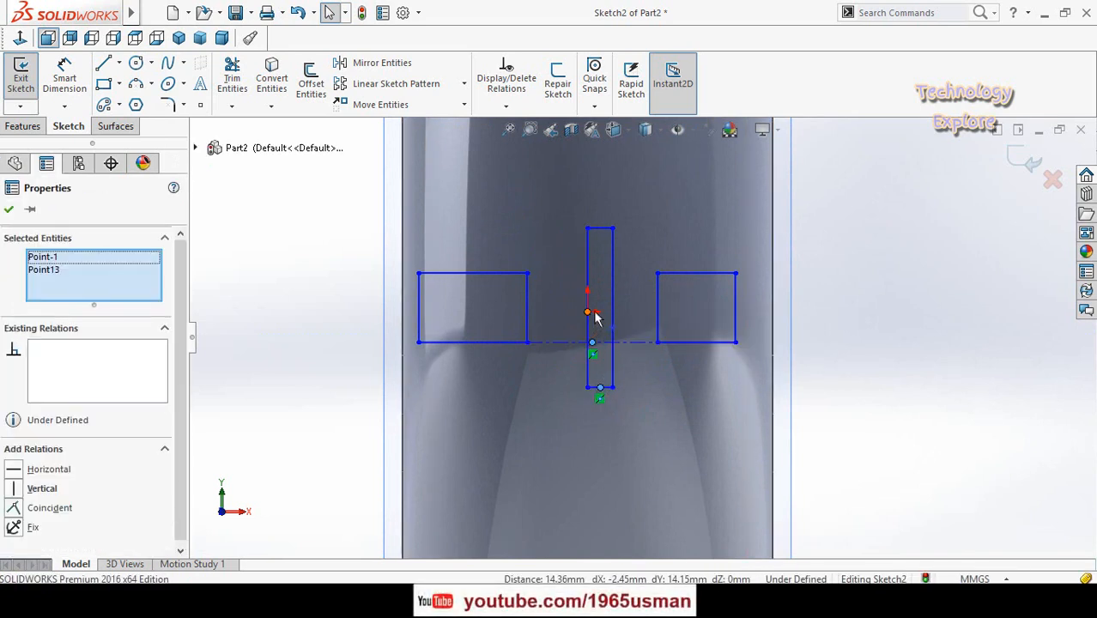
pyautogui.scroll(-3, 601, 315)
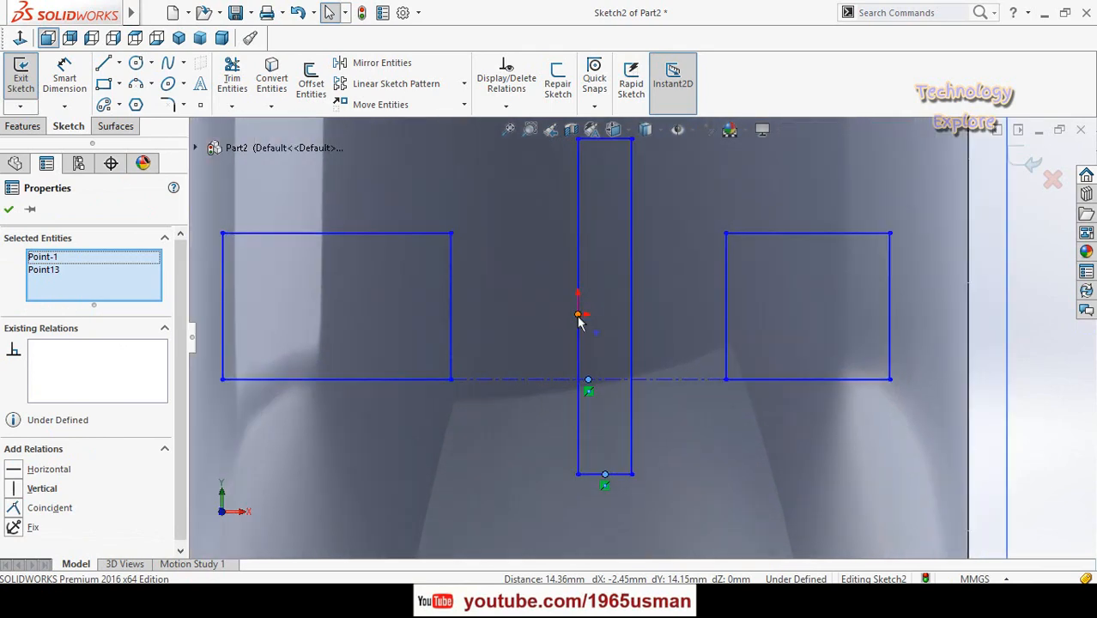
pyautogui.keyDown('ctrl'); pyautogui.click(578, 314); pyautogui.keyUp('ctrl')
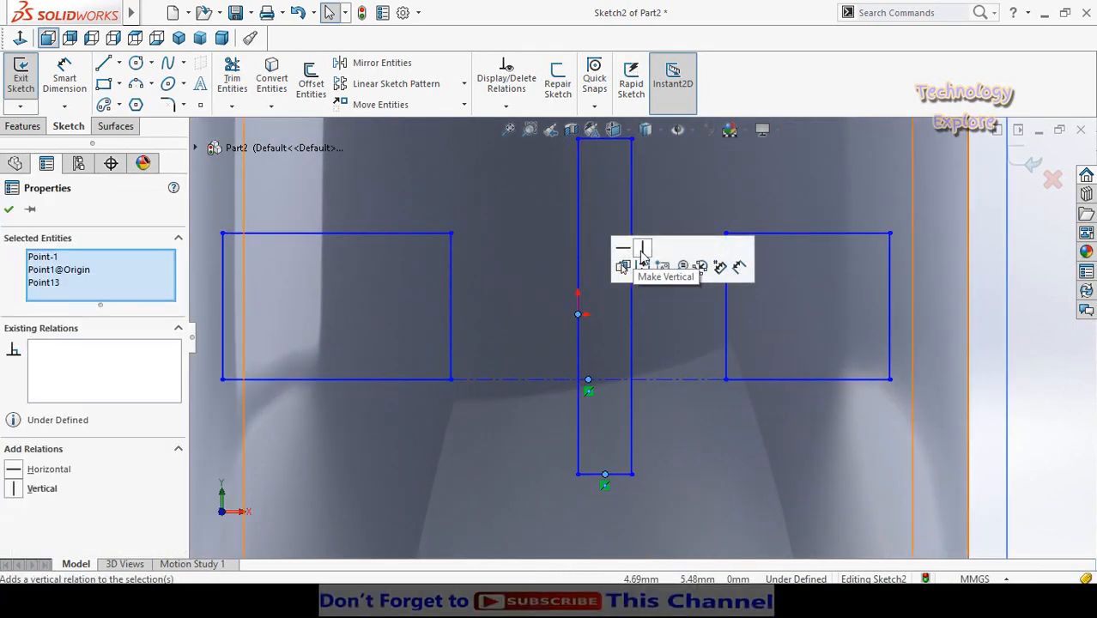
pyautogui.click(642, 255)
pyautogui.scroll(4, 588, 348)
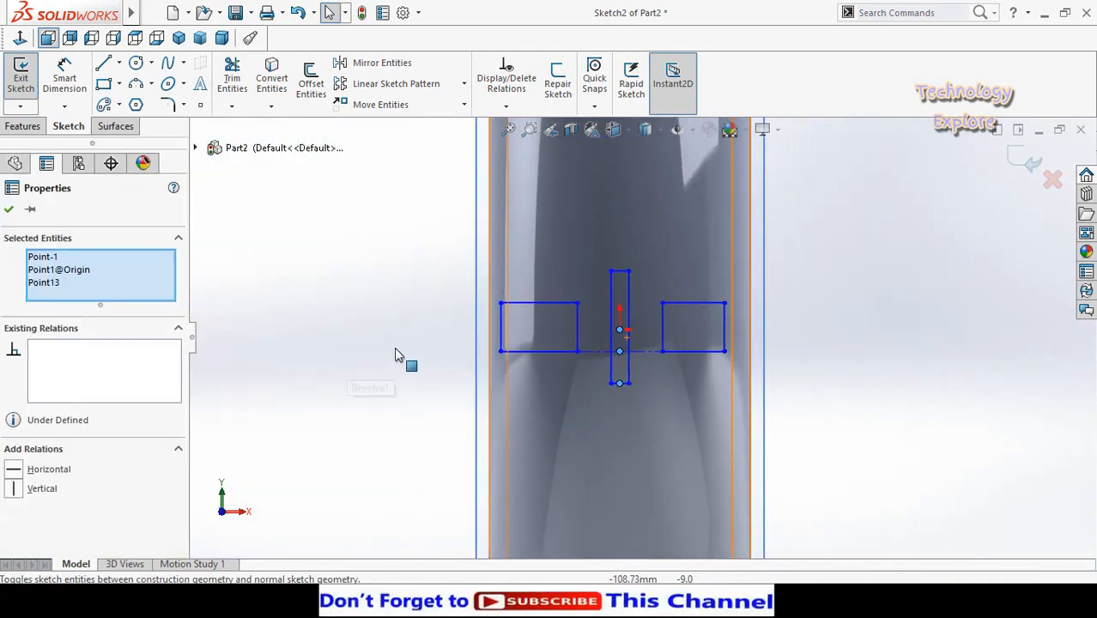
pyautogui.click(395, 355)
# - Apply a Horizontal relation to the midpoints of both side rectangles' inner edges and the origin
pyautogui.scroll(-2, 540, 334)
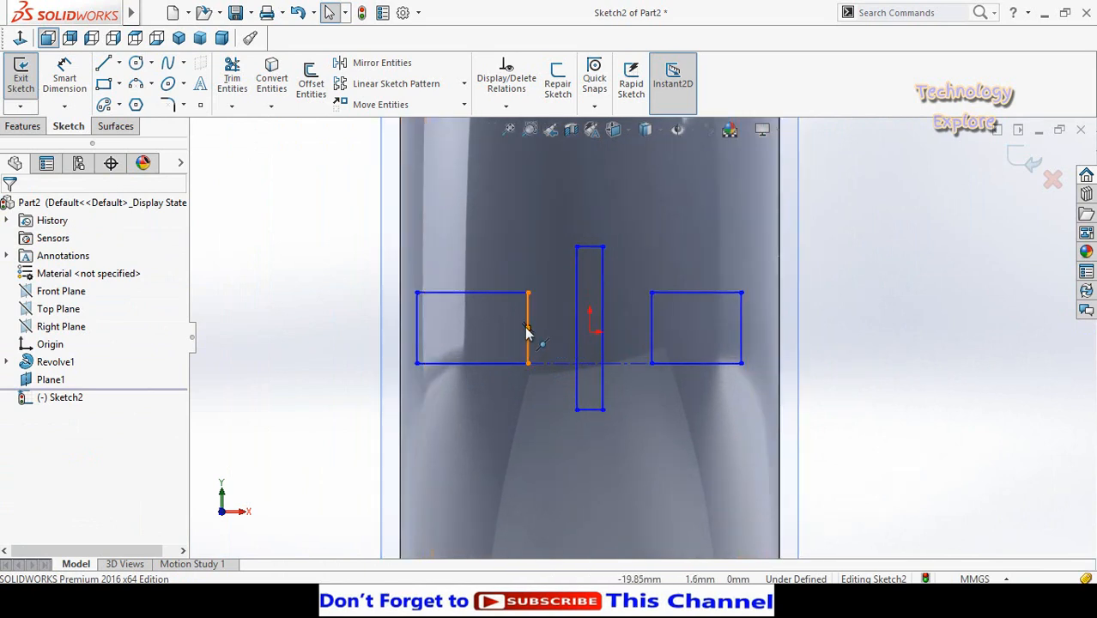
pyautogui.click(528, 329)
pyautogui.keyDown('ctrl'); pyautogui.click(590, 332); pyautogui.keyUp('ctrl')
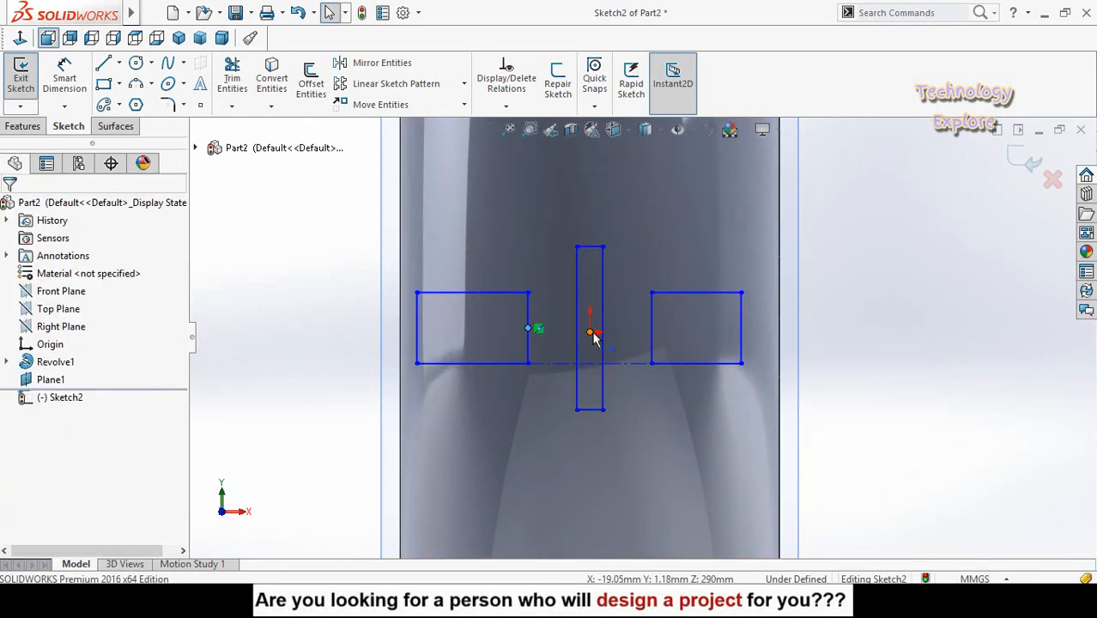
pyautogui.keyDown('ctrl'); pyautogui.click(653, 331); pyautogui.keyUp('ctrl')
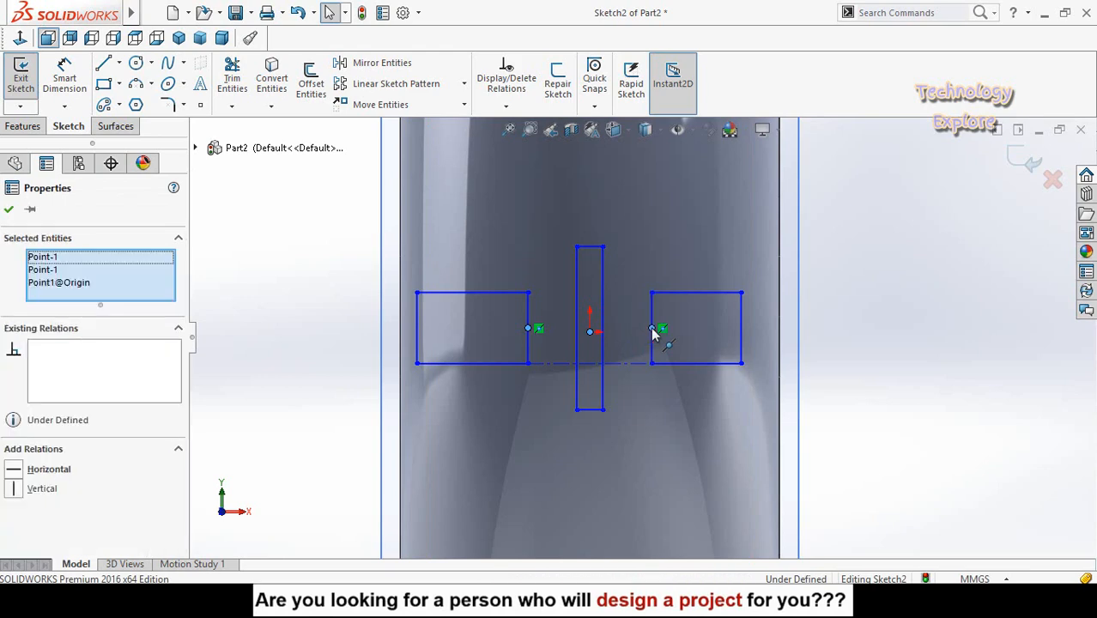
pyautogui.click(696, 262)
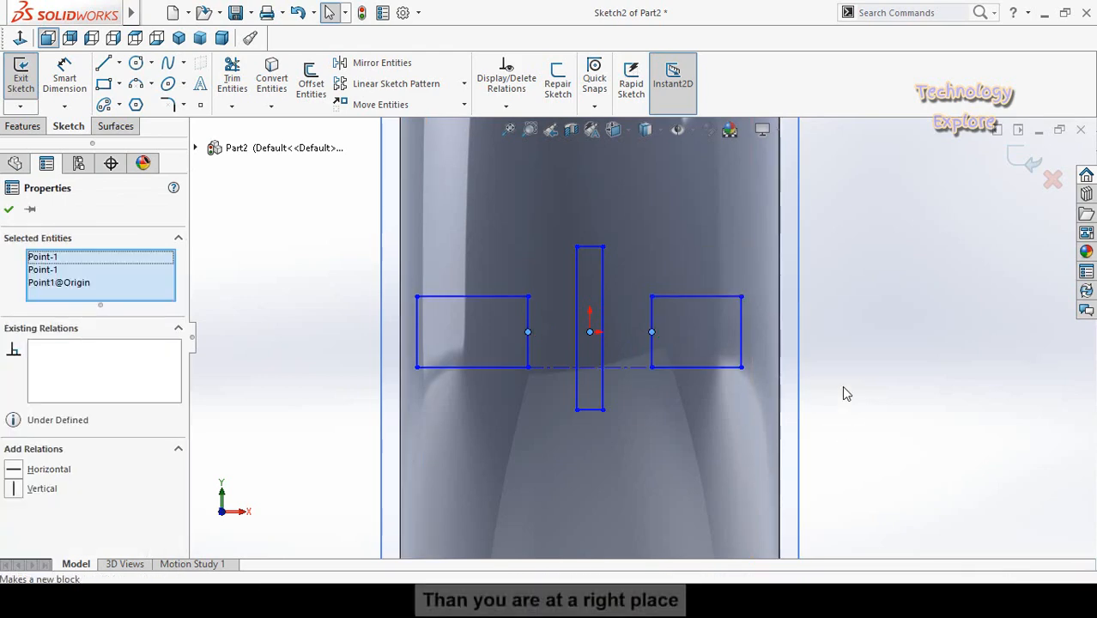
pyautogui.click(841, 385)
# - Make the bottom edges of the two side rectangles equal in length
pyautogui.scroll(2, 814, 368)
pyautogui.click(669, 360)
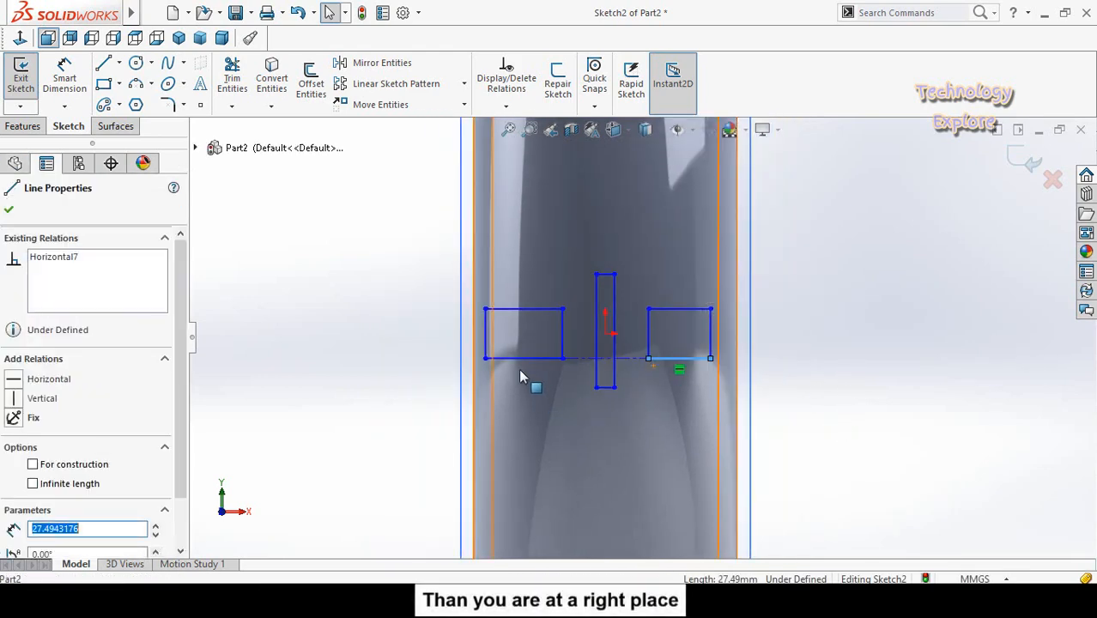
pyautogui.keyDown('ctrl'); pyautogui.click(541, 360); pyautogui.keyUp('ctrl')
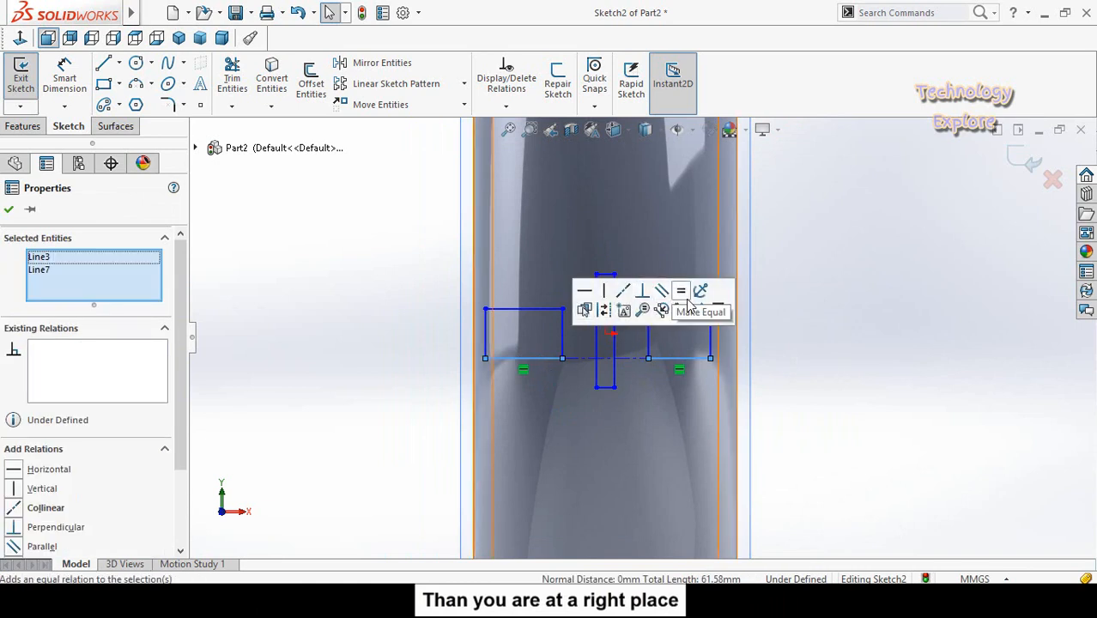
pyautogui.click(702, 290)
pyautogui.click(844, 394)
pyautogui.scroll(2, 840, 395)
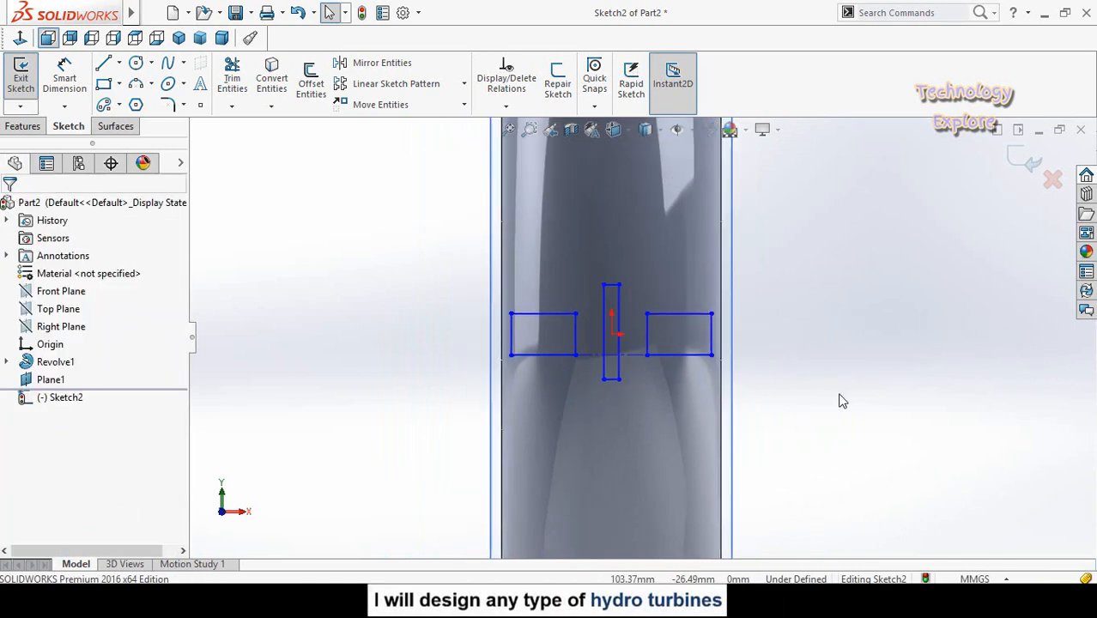
# - Dimension the left rectangle's height at 20 mm and change that dimension to 40 mm
pyautogui.scroll(-2, 611, 368)
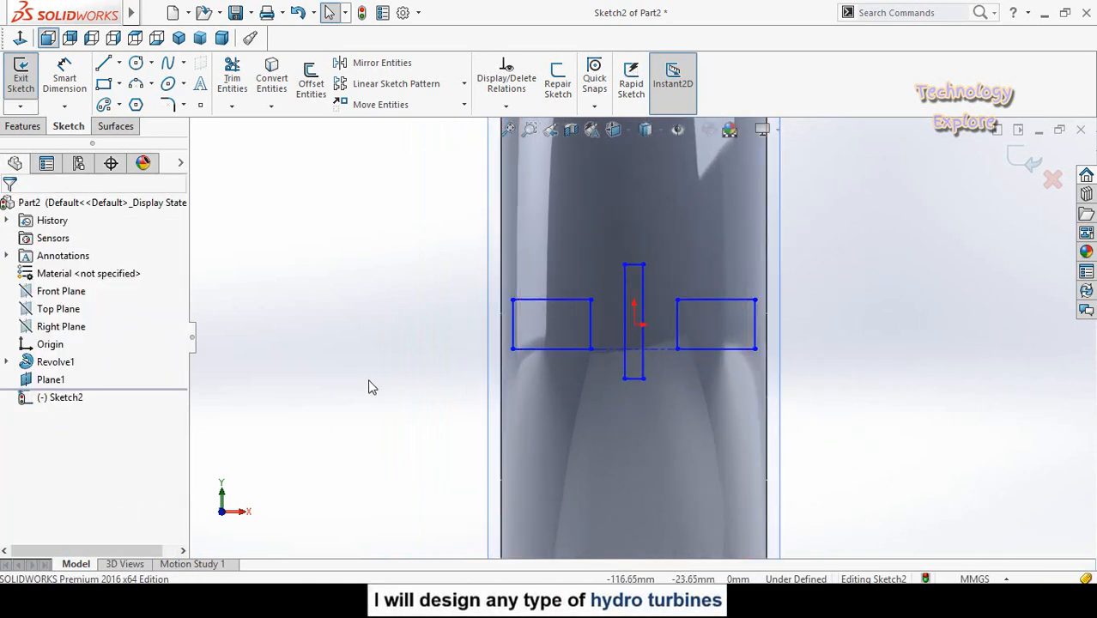
pyautogui.moveTo(386, 447); pyautogui.dragTo(399, 348, button='right')
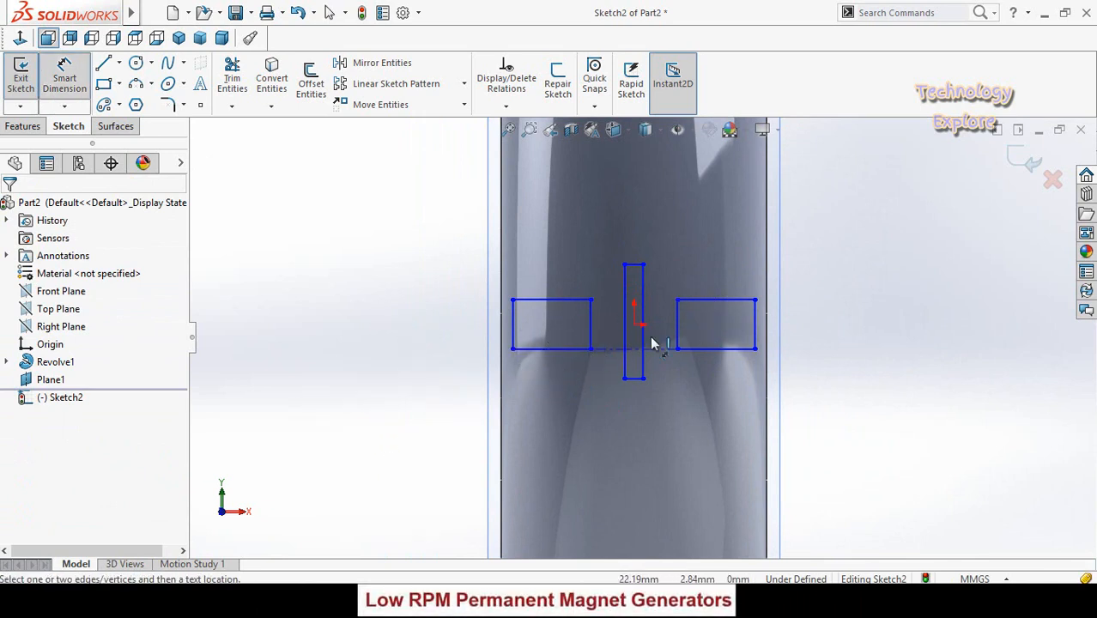
pyautogui.scroll(-2, 554, 323)
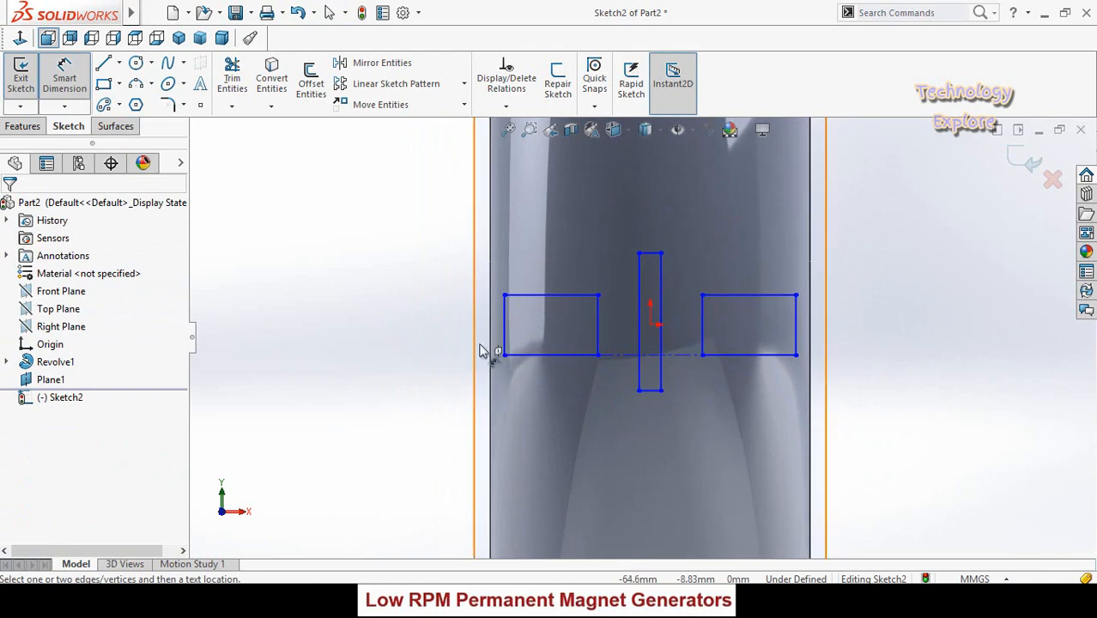
pyautogui.click(504, 322)
pyautogui.click(361, 421)
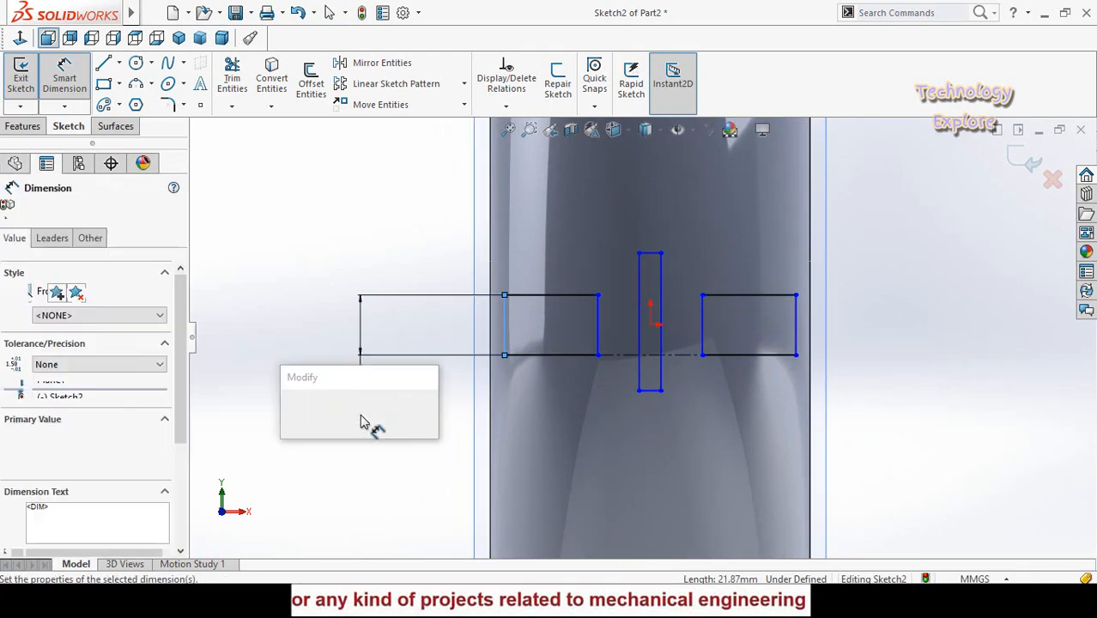
pyautogui.press('Return')
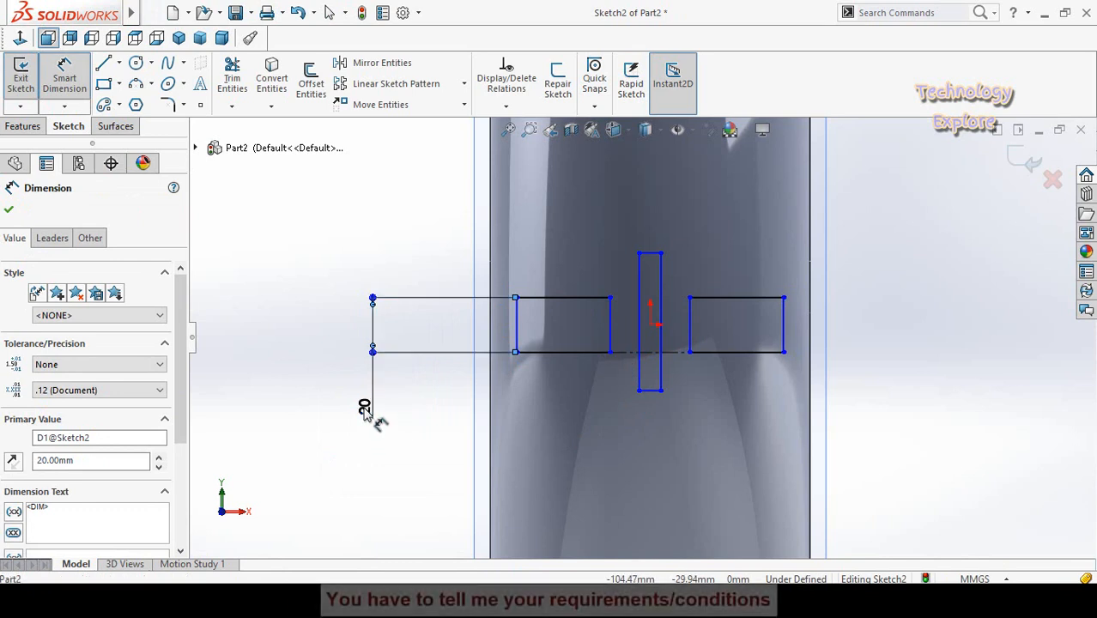
pyautogui.doubleClick(364, 407)
pyautogui.write('40')
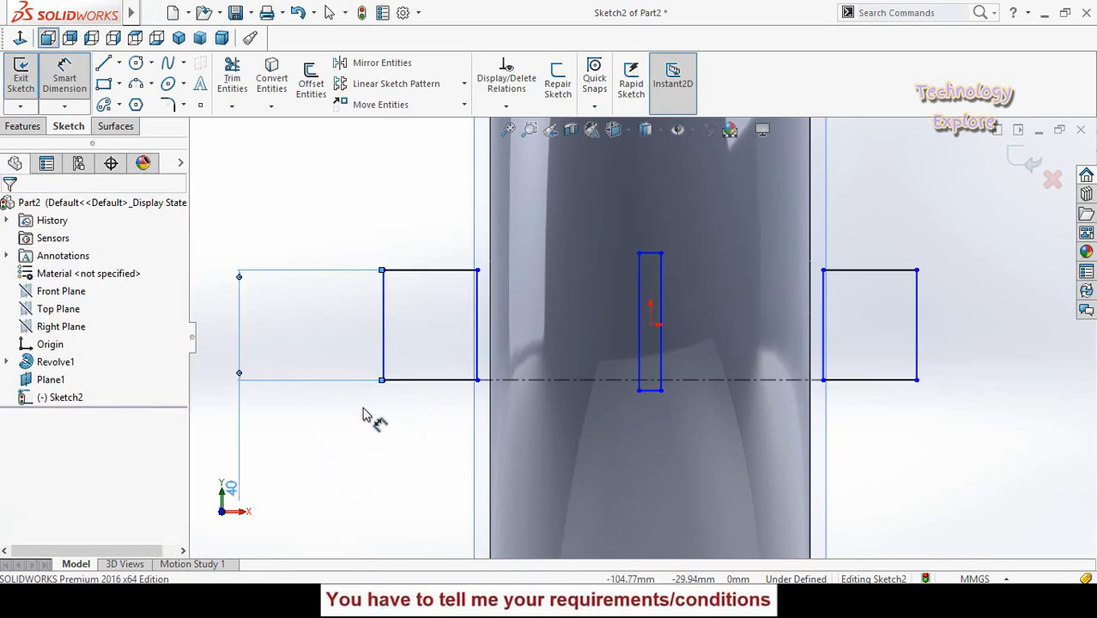
# - Dimension the left rectangle's bottom edge and set its width to 30 mm
pyautogui.scroll(3, 363, 415)
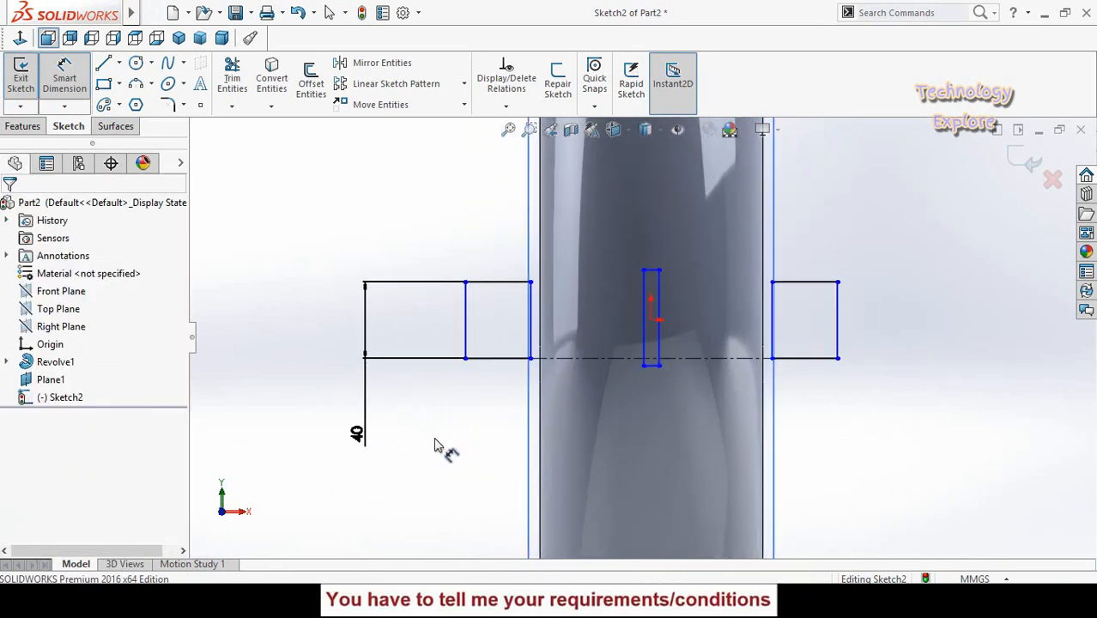
pyautogui.click(491, 358)
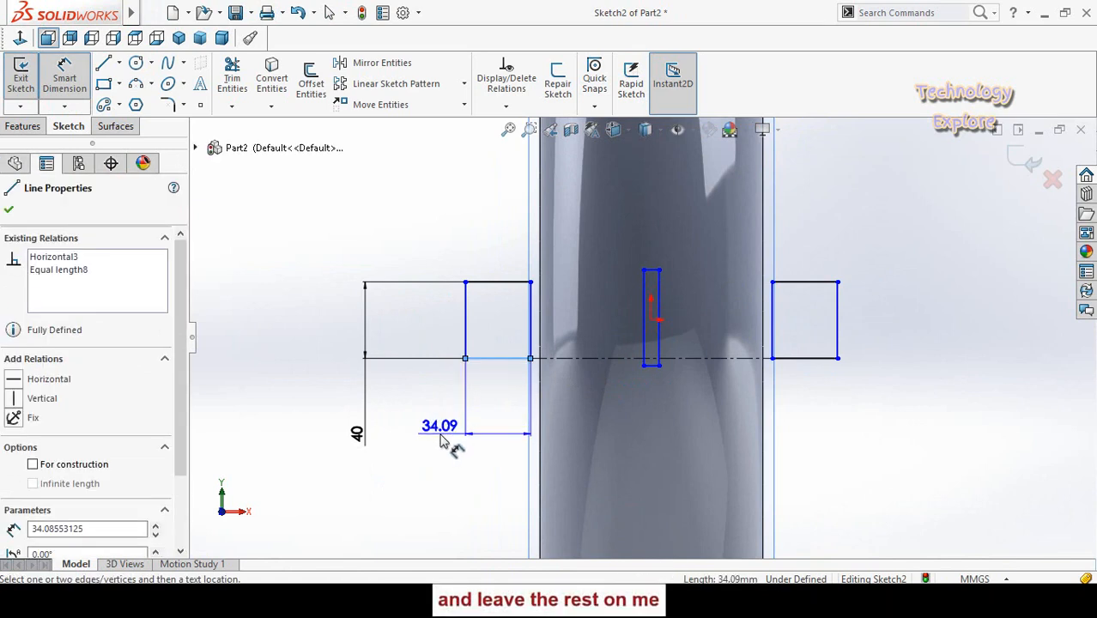
pyautogui.click(440, 439)
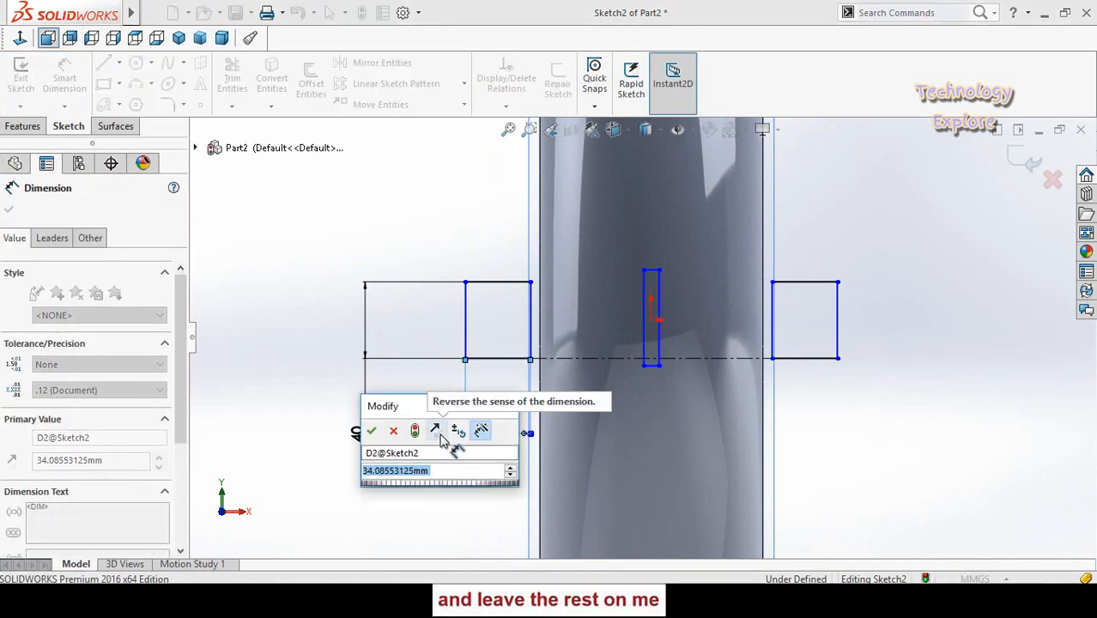
pyautogui.write('30')
pyautogui.press('Return')
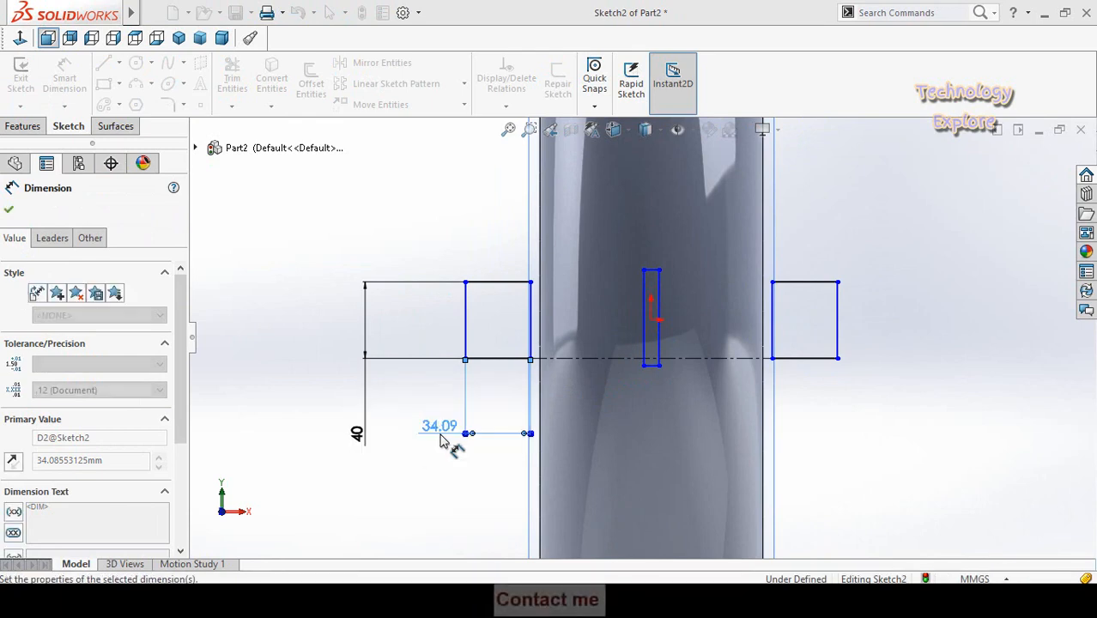
pyautogui.click(374, 482)
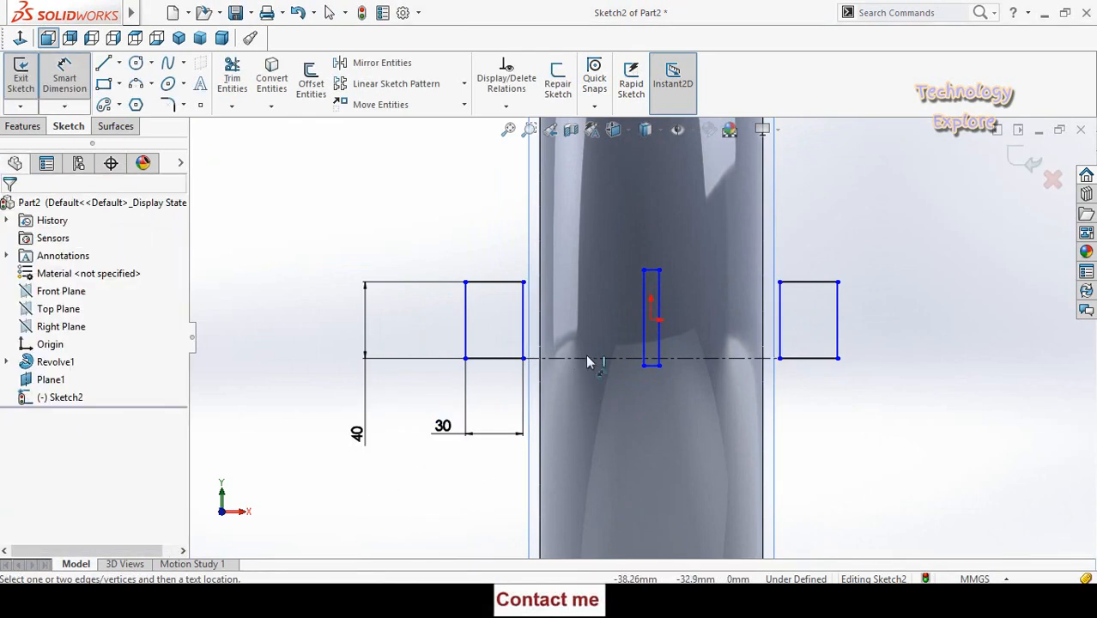
# - Dimension the gap between the left rectangle's inner edge and the middle rectangle's left edge at 5 mm
pyautogui.scroll(-3, 525, 318)
pyautogui.click(527, 347)
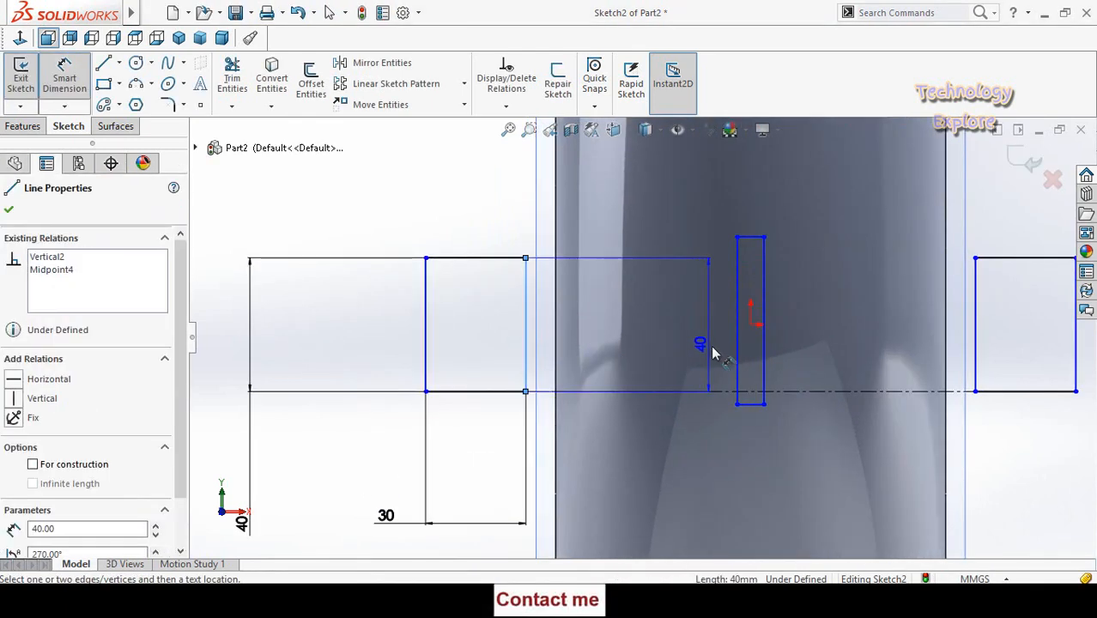
pyautogui.click(737, 352)
pyautogui.click(630, 470)
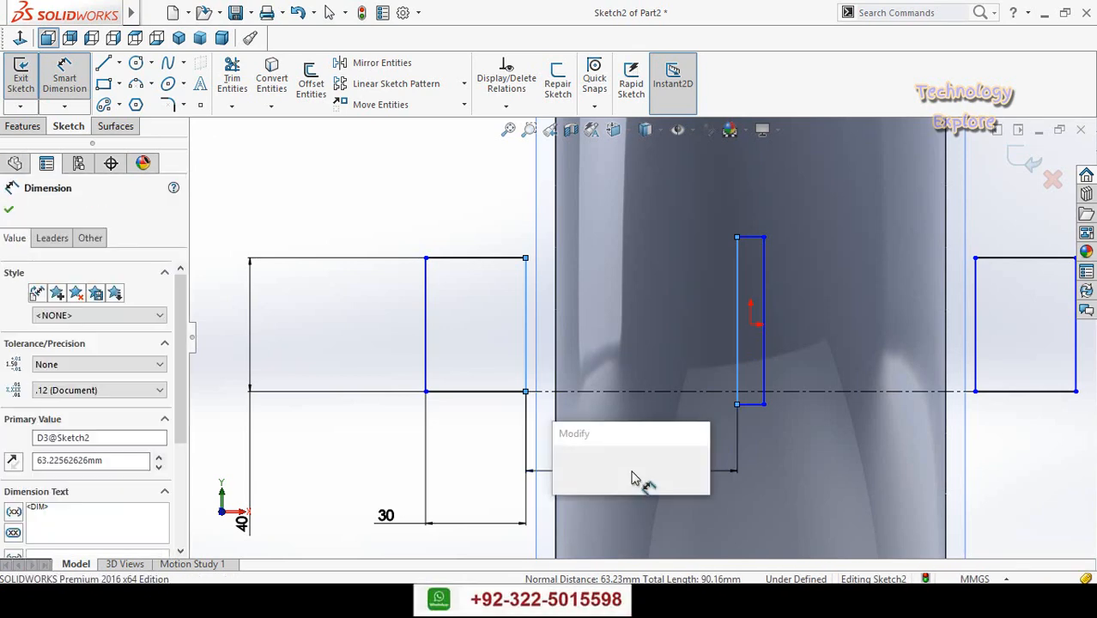
pyautogui.write('5')
pyautogui.press('Return')
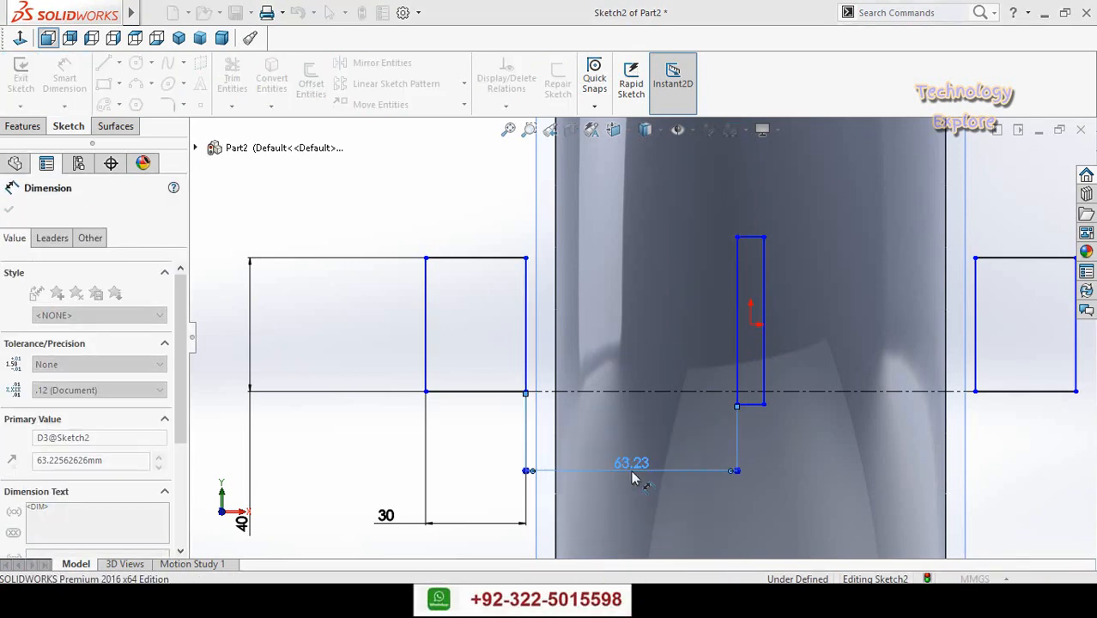
pyautogui.scroll(2, 652, 442)
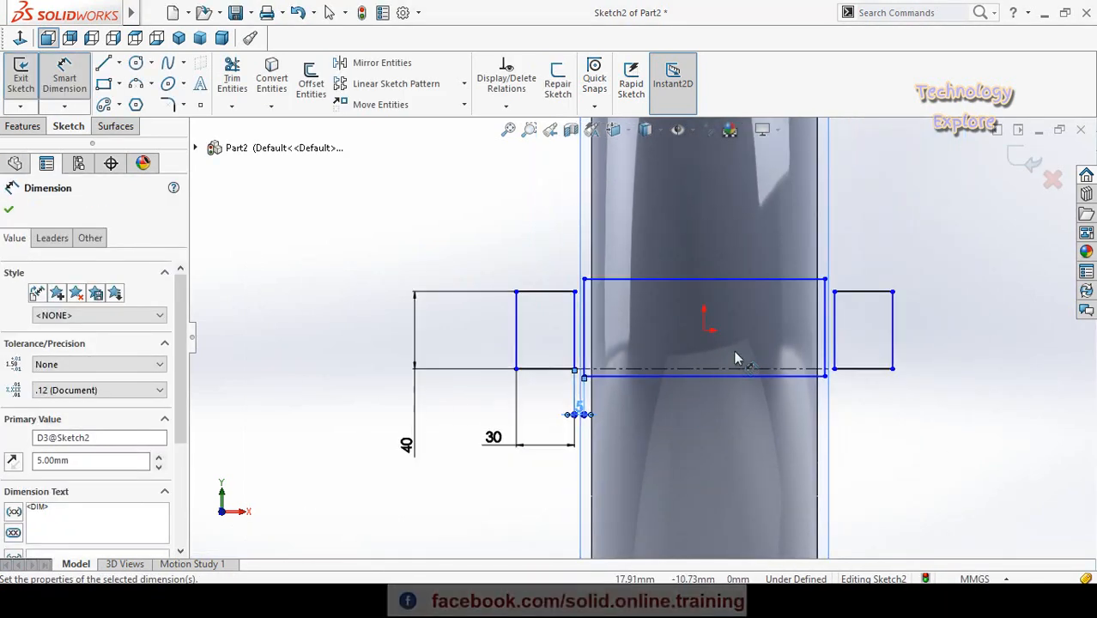
# - Move the left rectangle's lower outer corner inward so the side rectangles lie within the tyre's width
pyautogui.press('Escape')
pyautogui.click(516, 369)
pyautogui.moveTo(538, 375); pyautogui.dragTo(617, 371)
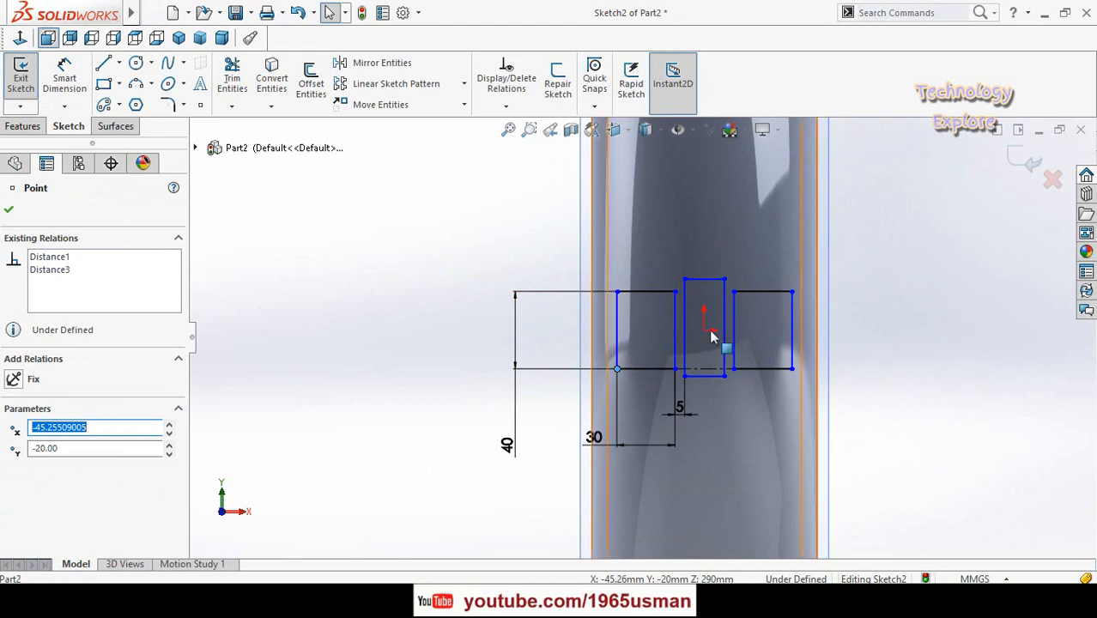
pyautogui.click(412, 357)
pyautogui.scroll(-2, 689, 359)
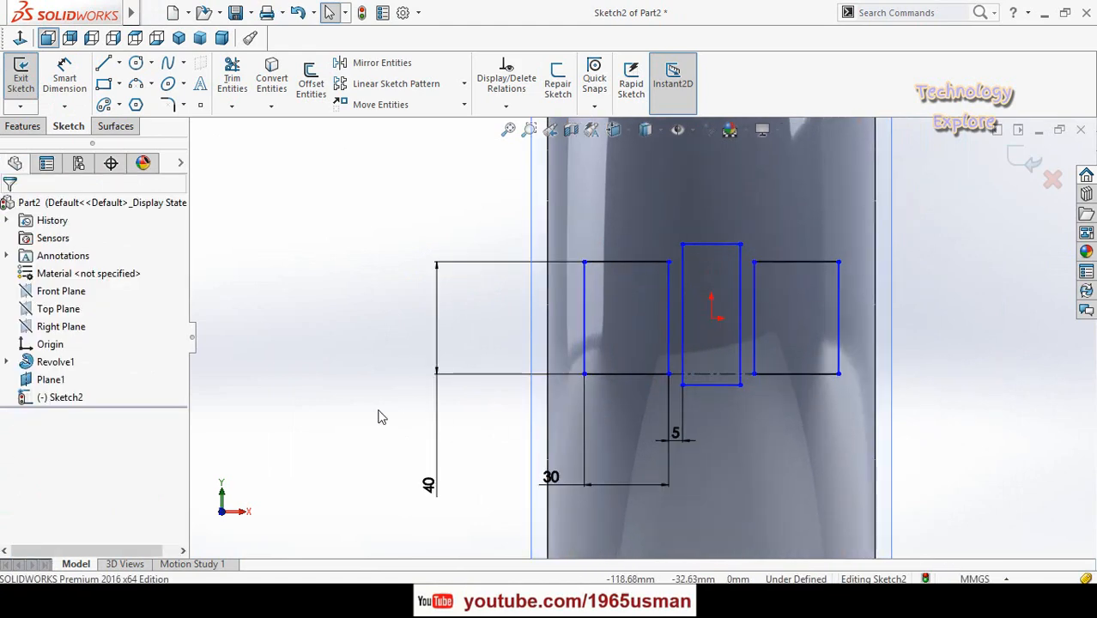
# - Dimension the middle rectangle's bottom edge and set its width to 5 mm
pyautogui.moveTo(378, 410); pyautogui.dragTo(375, 280, button='right')
pyautogui.scroll(-2, 702, 396)
pyautogui.click(712, 373)
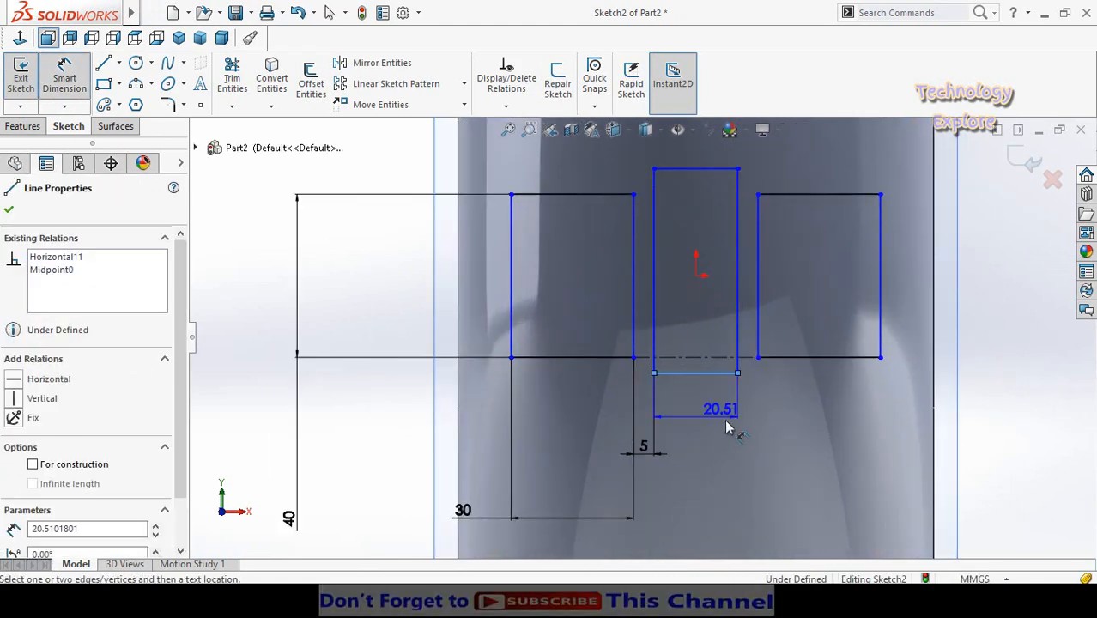
pyautogui.click(725, 429)
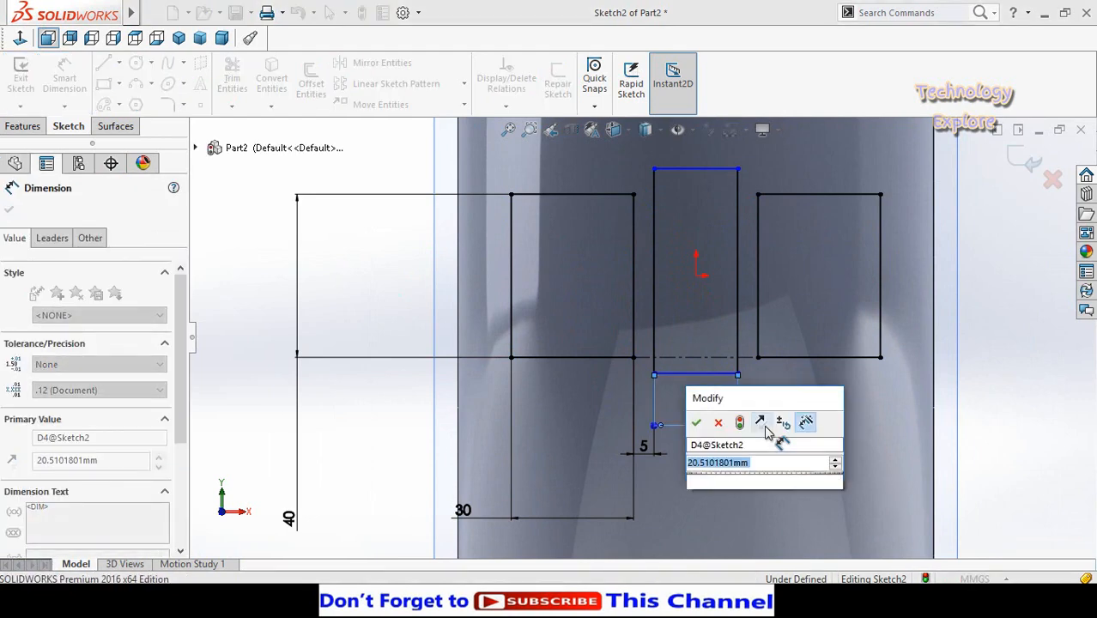
pyautogui.write('5')
pyautogui.press('Return')
pyautogui.scroll(3, 766, 433)
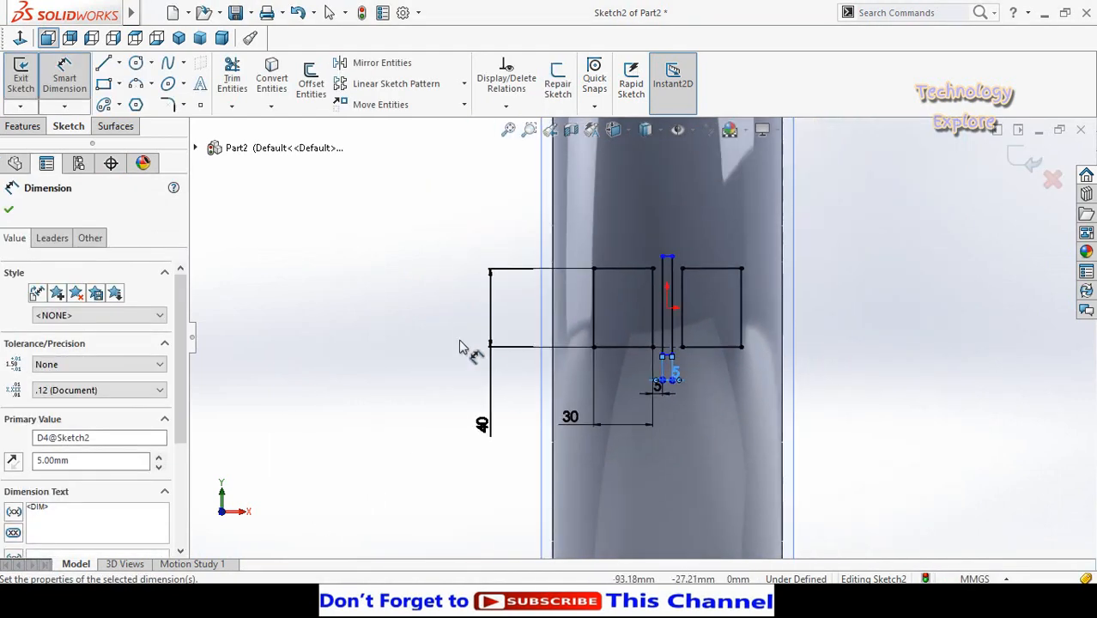
pyautogui.click(400, 320)
# - Dimension the middle rectangle's height at 50 mm
pyautogui.scroll(-1, 582, 292)
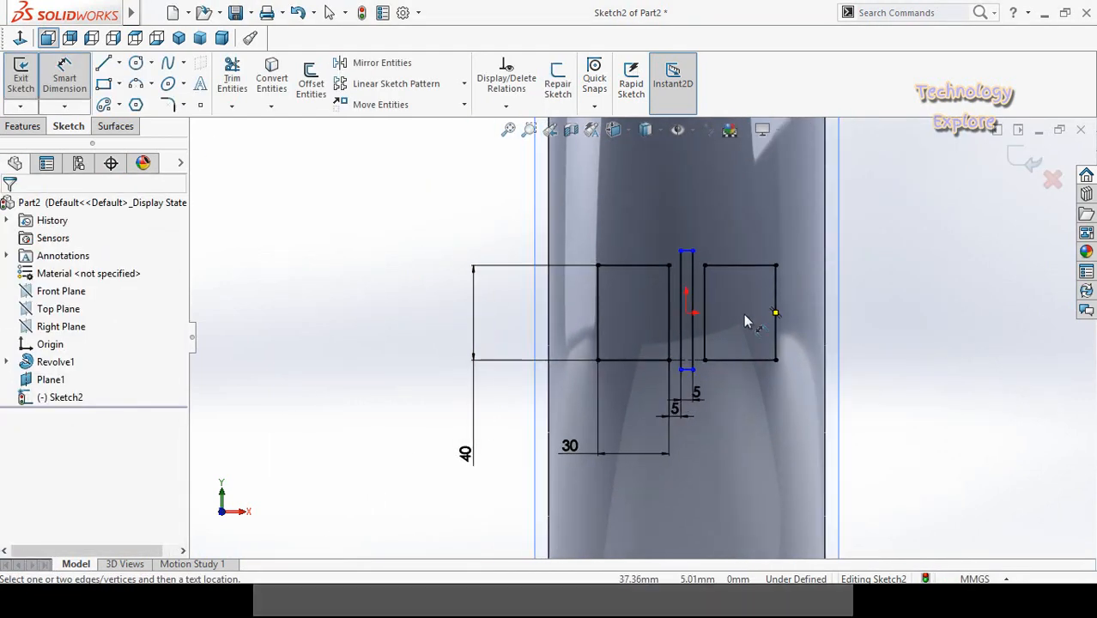
pyautogui.click(682, 341)
pyautogui.click(874, 316)
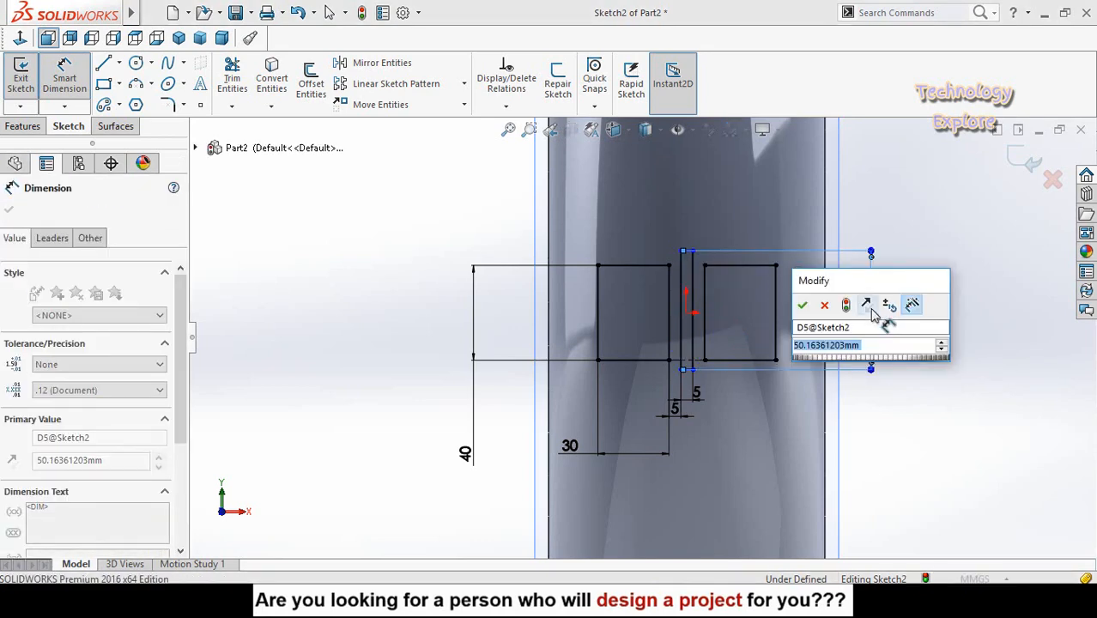
pyautogui.write('50')
pyautogui.press('Return')
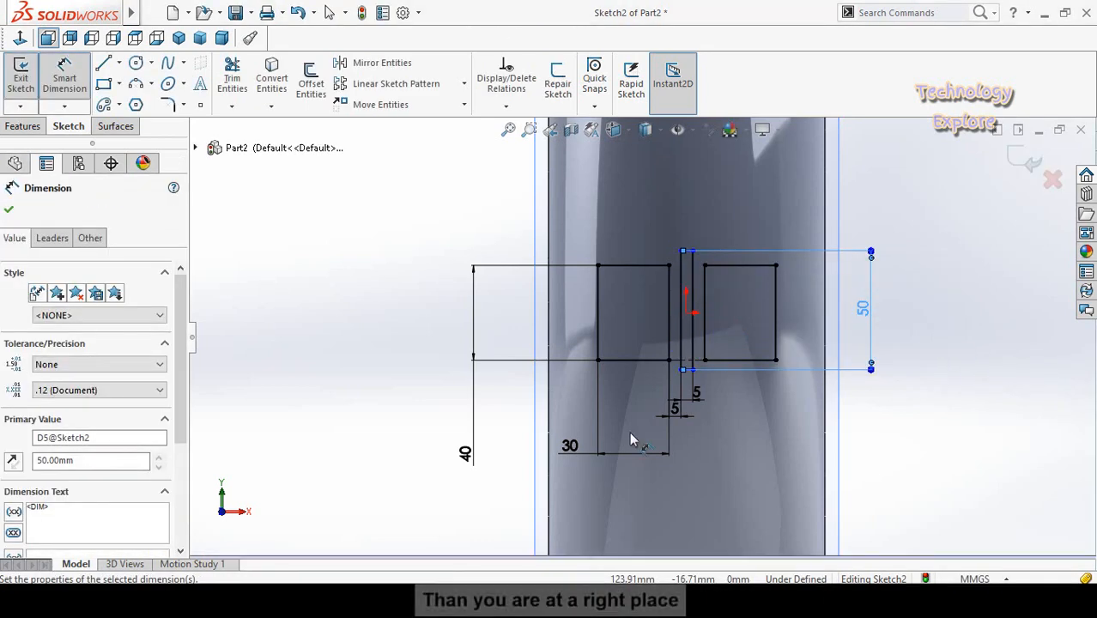
# - Set the left rectangle's width dimension to 45 mm
pyautogui.click(569, 449)
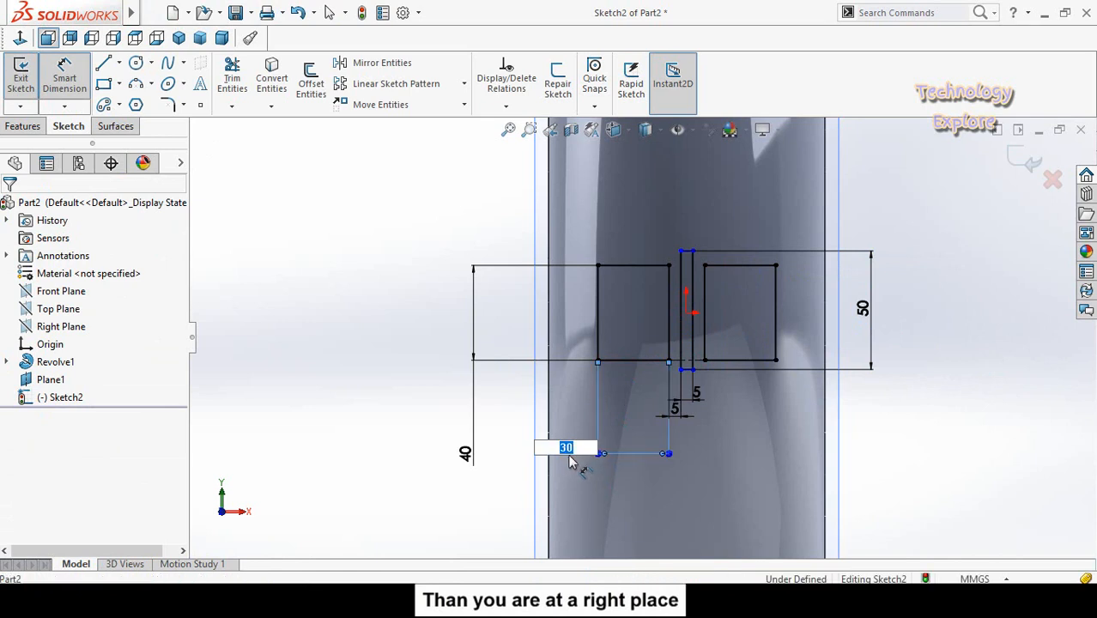
pyautogui.write('50')
pyautogui.press('Return')
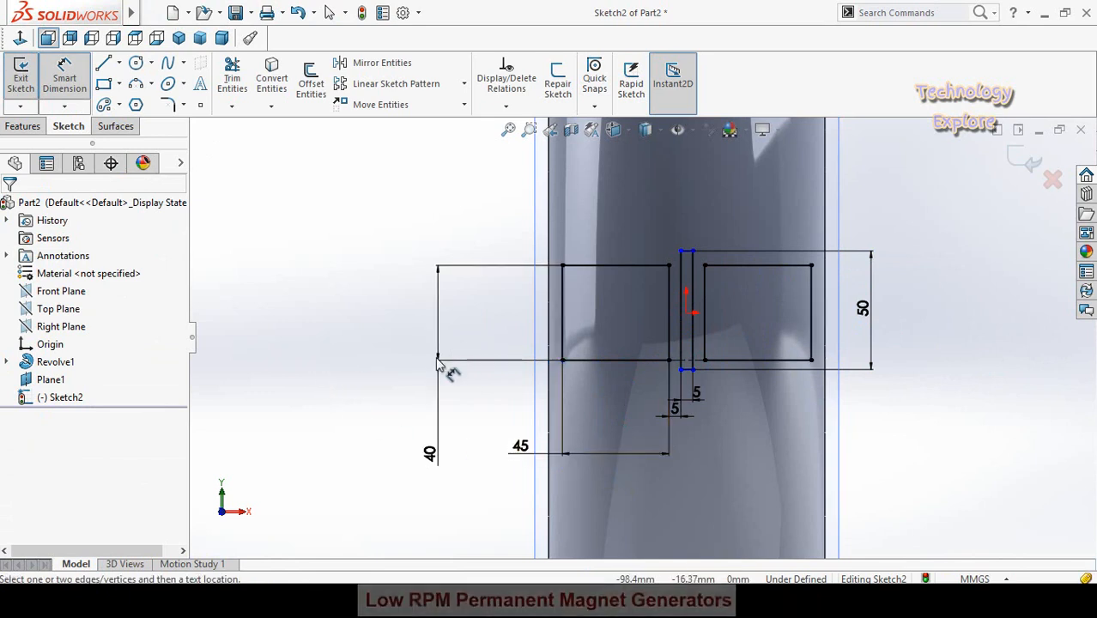
pyautogui.scroll(2, 409, 363)
pyautogui.press('Escape')
# - Reposition the middle rectangle's width dimension text to the right, clear of the 5 mm gap dimension
pyautogui.moveTo(407, 362); pyautogui.dragTo(407, 358, button='middle')
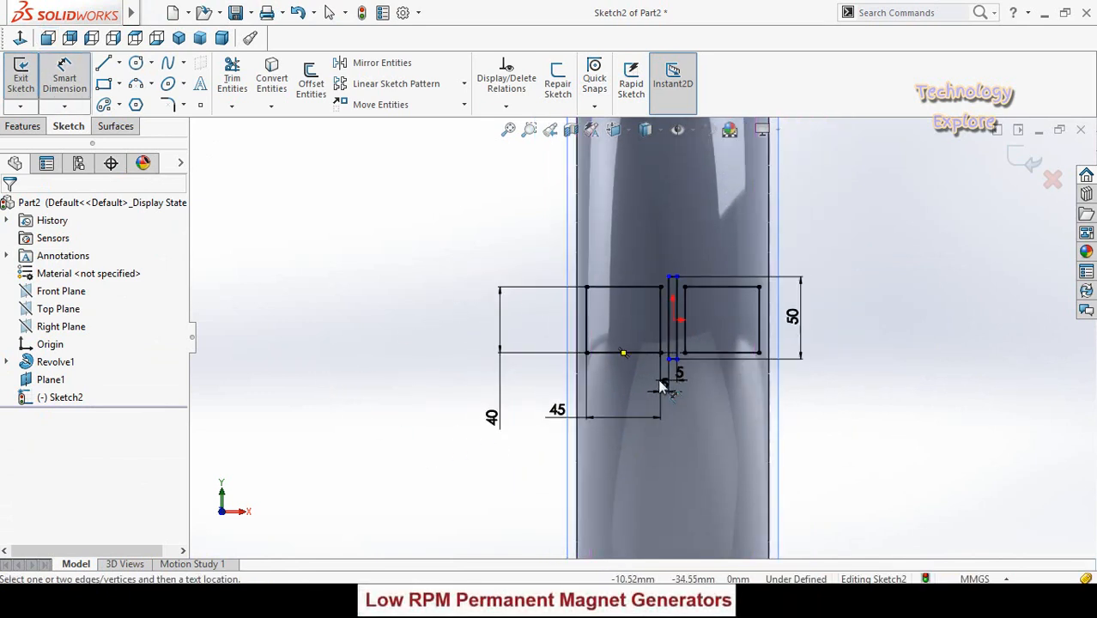
pyautogui.scroll(-2, 661, 370)
pyautogui.scroll(-2, 707, 389)
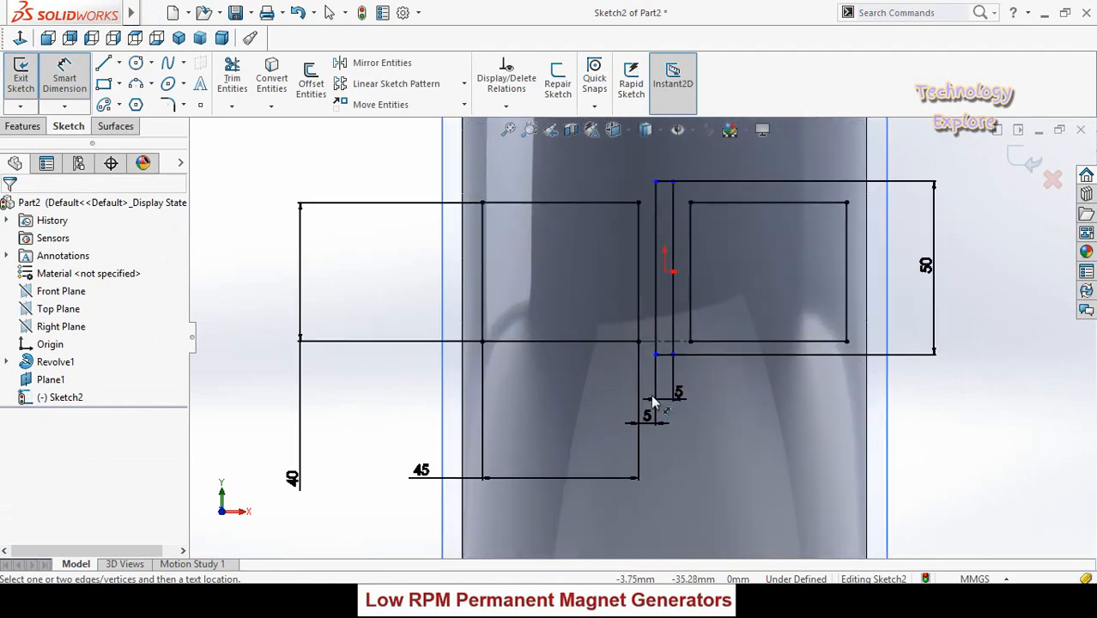
pyautogui.click(734, 388)
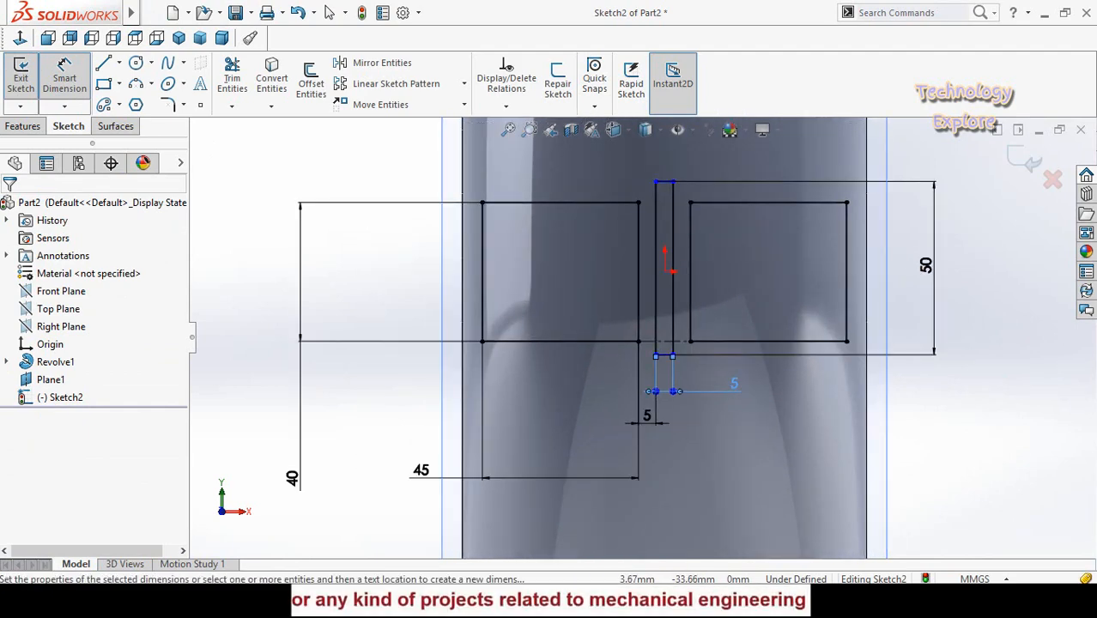
pyautogui.scroll(2, 638, 336)
pyautogui.click(340, 299)
pyautogui.press('z')
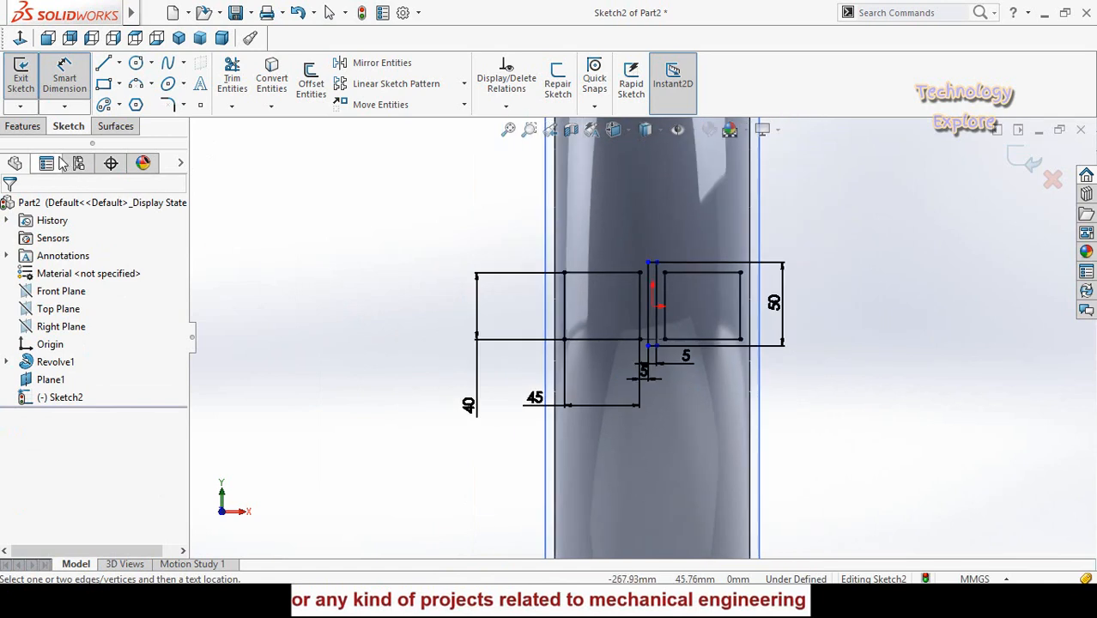
# - Extrude the three tread block rectangles with the Up To Surface end condition, ending on the tyre's outer face
pyautogui.click(26, 126)
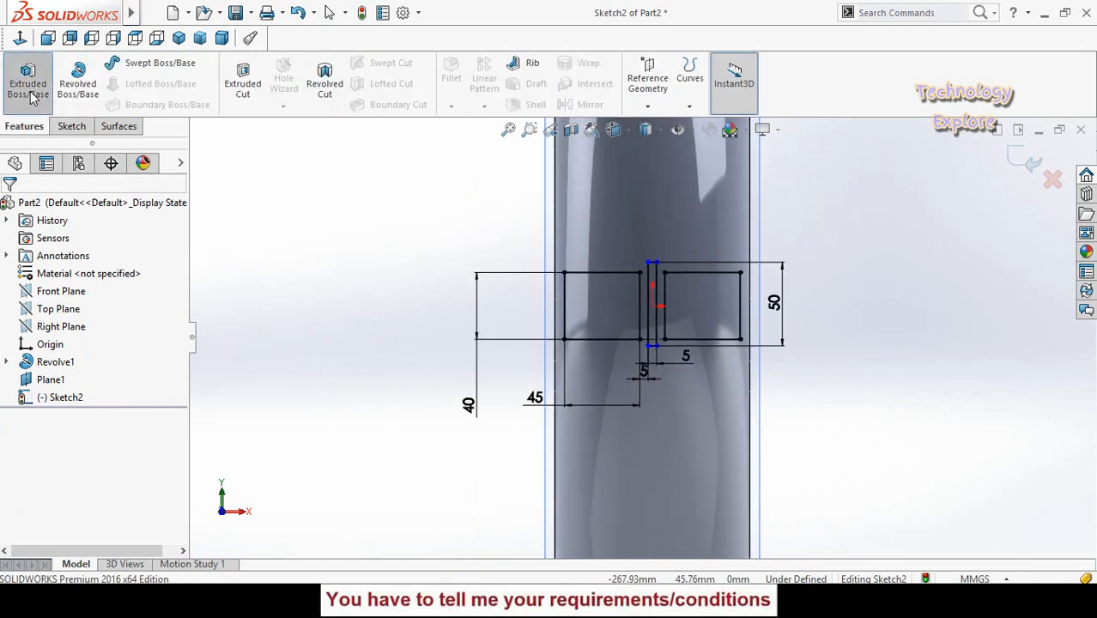
pyautogui.moveTo(362, 350); pyautogui.dragTo(470, 260, button='middle')
pyautogui.click(504, 259)
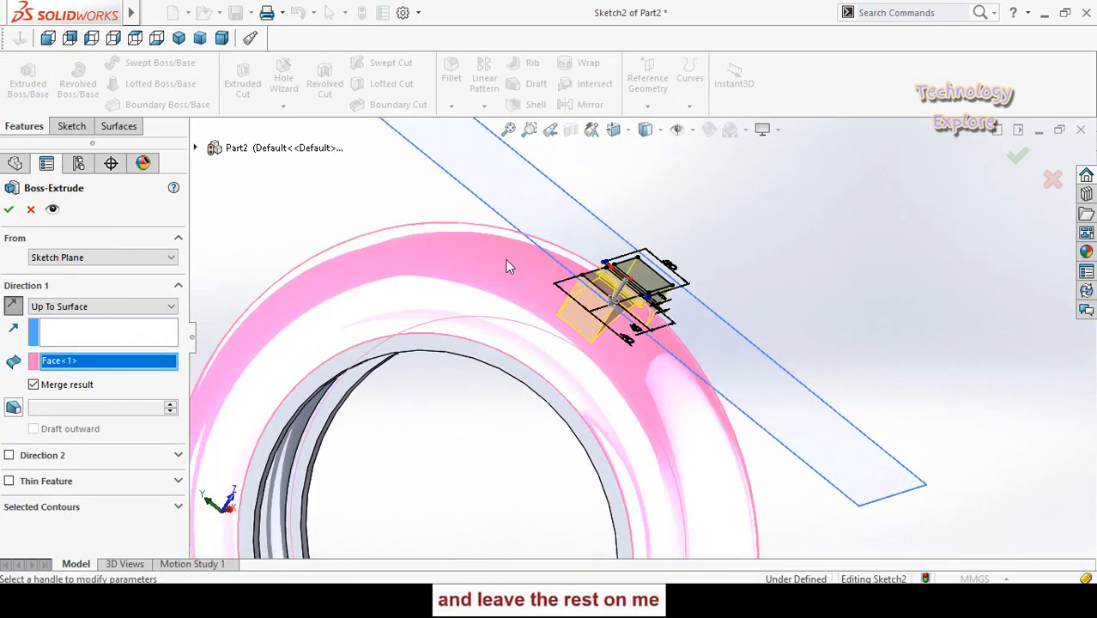
pyautogui.moveTo(529, 318); pyautogui.dragTo(450, 343, button='middle')
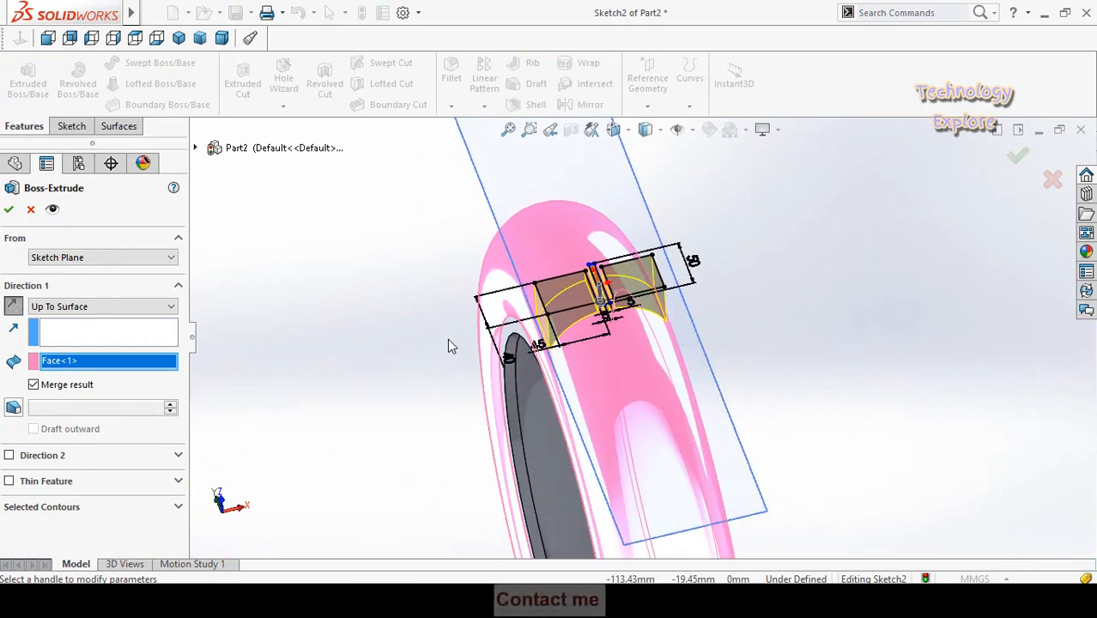
pyautogui.click(9, 210)
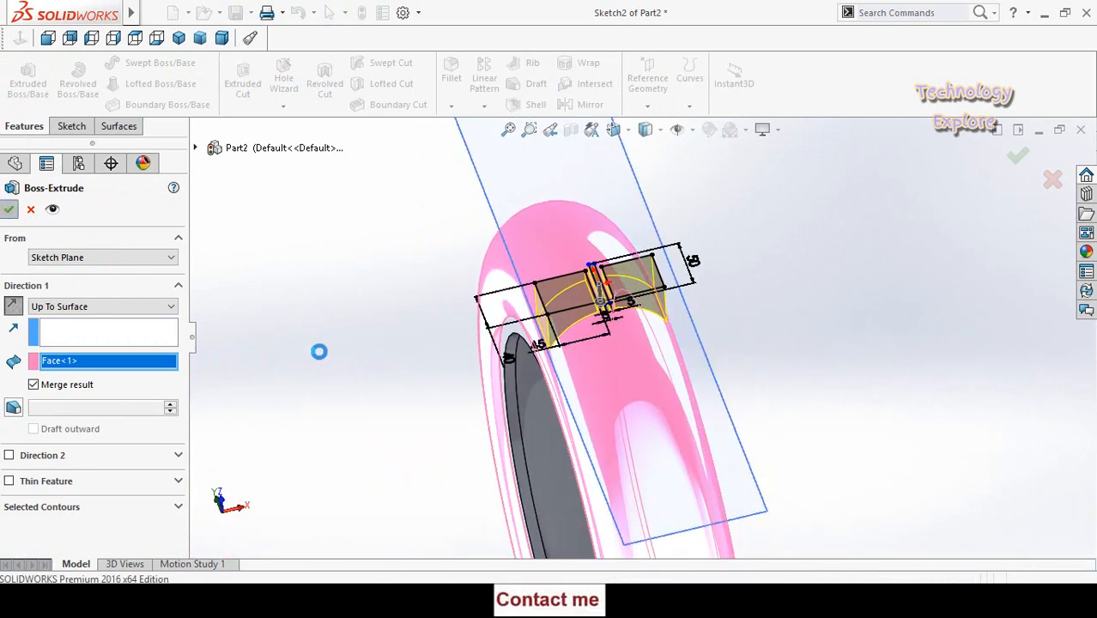
# - Hide the offset plane Plane1 used for the tread block sketch
pyautogui.scroll(2, 353, 318)
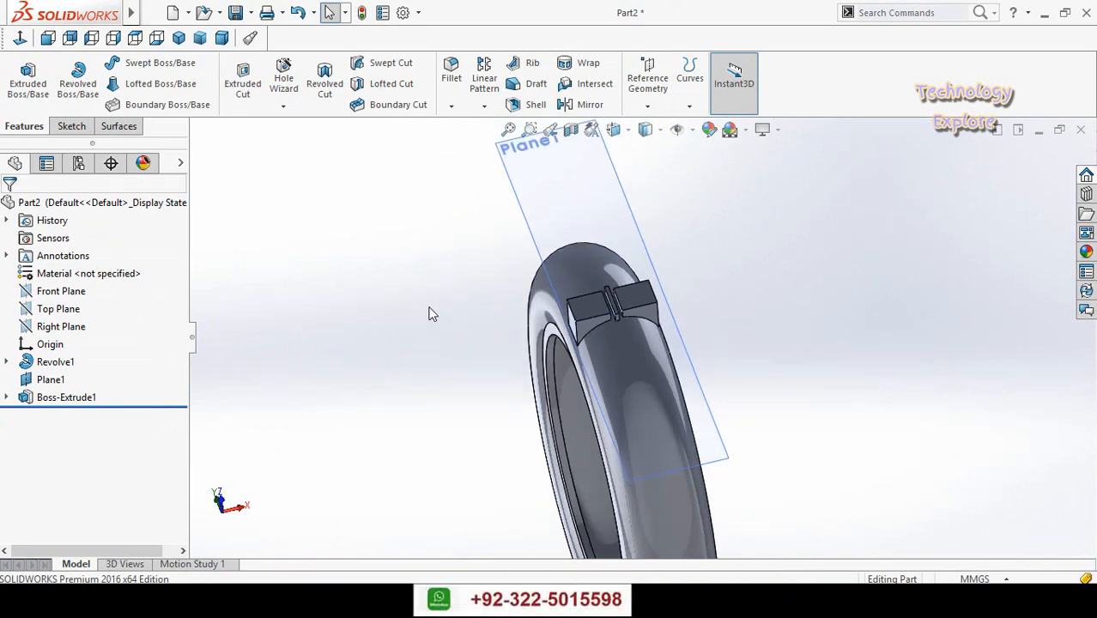
pyautogui.click(553, 199)
pyautogui.click(634, 143)
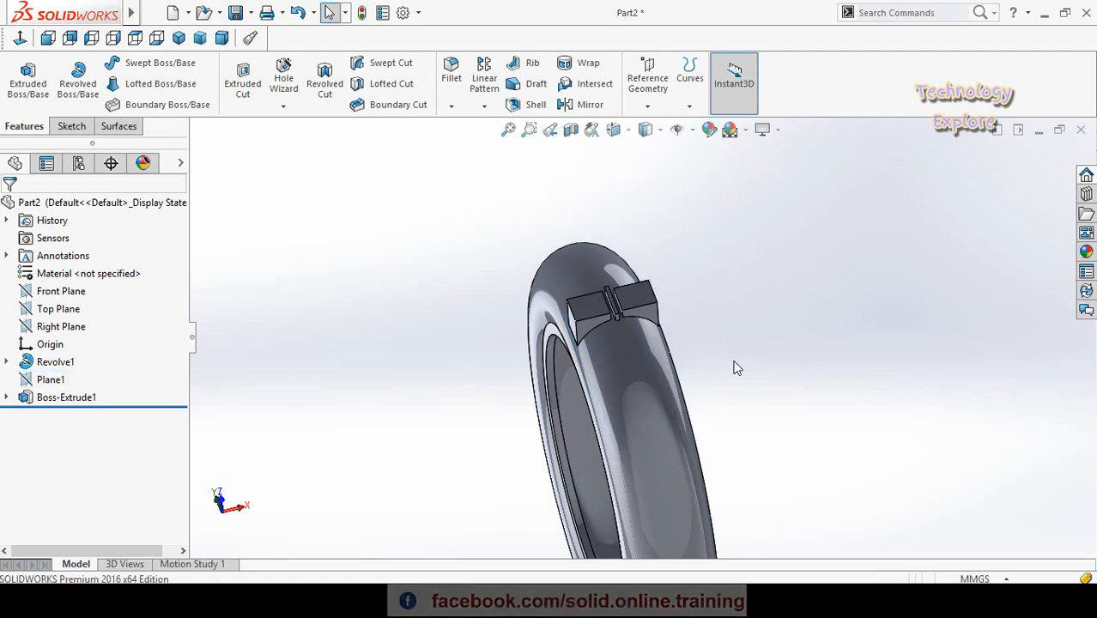
# - Set up a 360-degree circular pattern of the extruded tread blocks, using the tyre's inner circular edge as the axis reference
pyautogui.moveTo(729, 358)
pyautogui.mouseDown(button='middle')
pyautogui.moveTo(690, 363)
pyautogui.moveTo(719, 315)
pyautogui.moveTo(747, 363)
pyautogui.moveTo(730, 349)
pyautogui.mouseUp(button='middle')
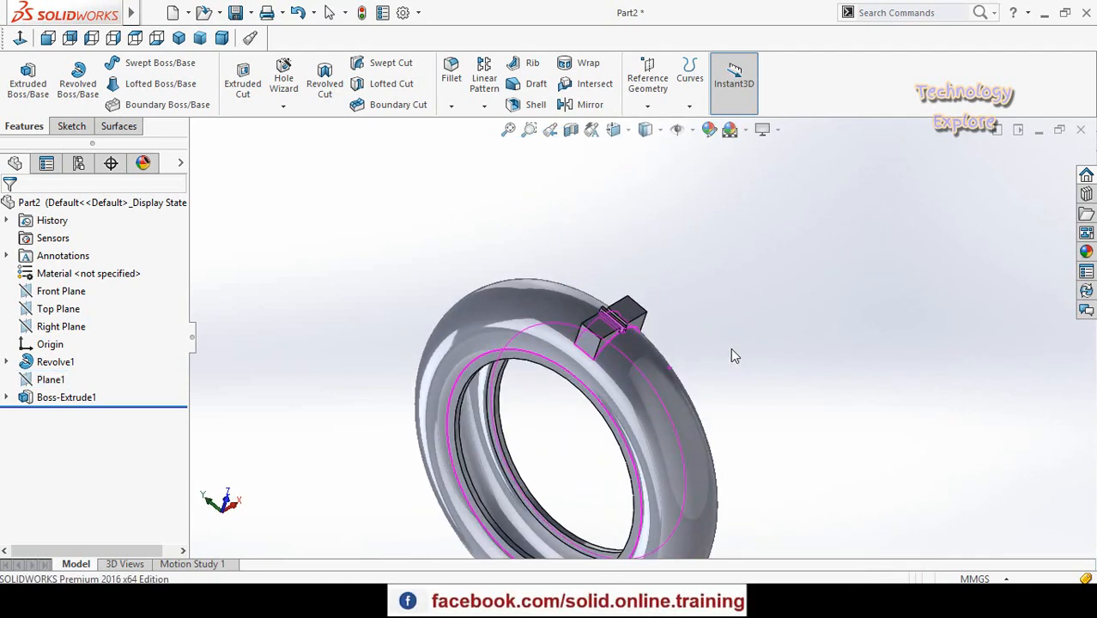
pyautogui.click(484, 106)
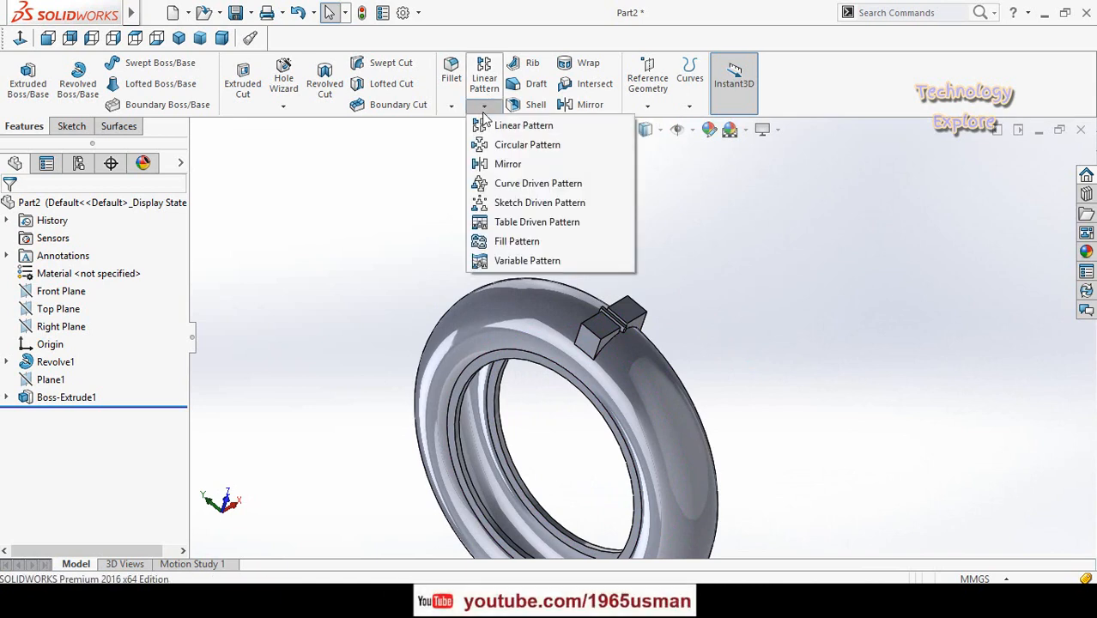
pyautogui.click(529, 145)
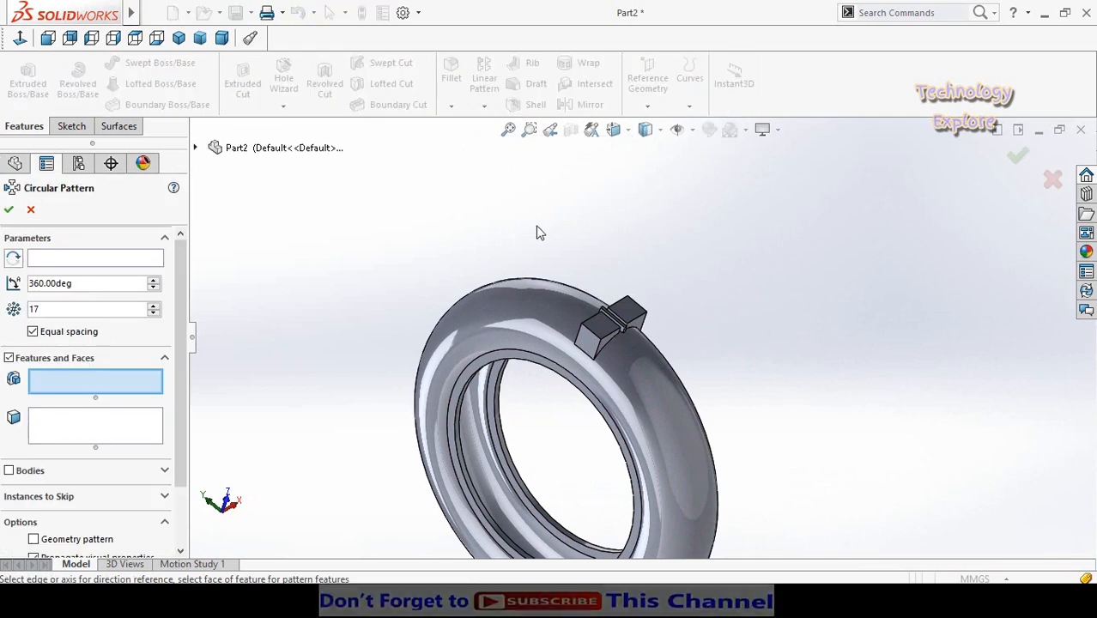
pyautogui.click(195, 148)
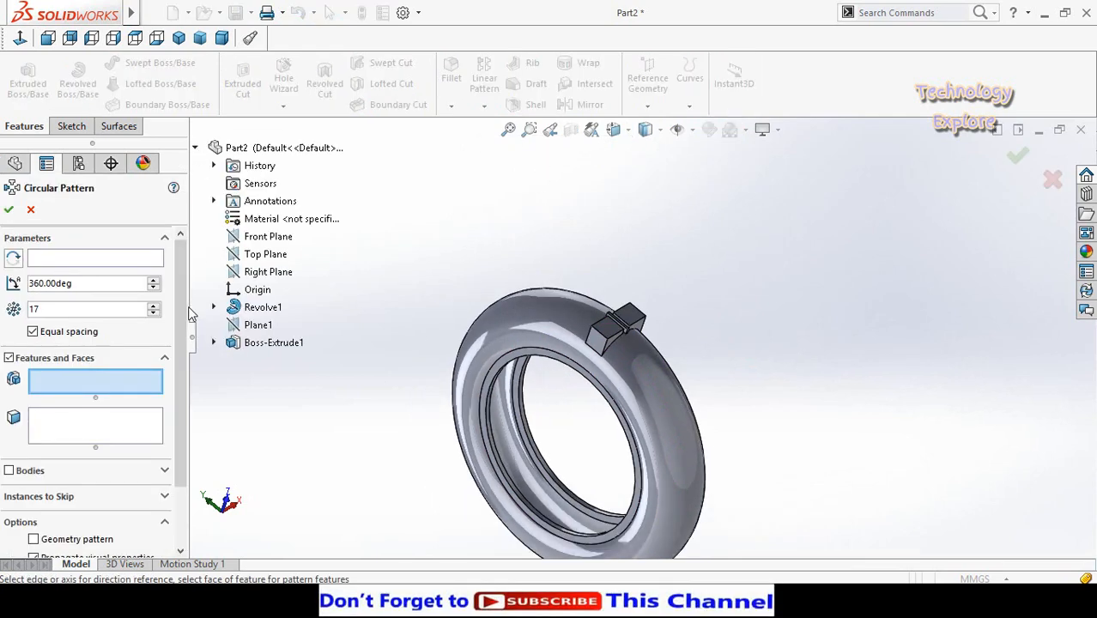
pyautogui.click(267, 343)
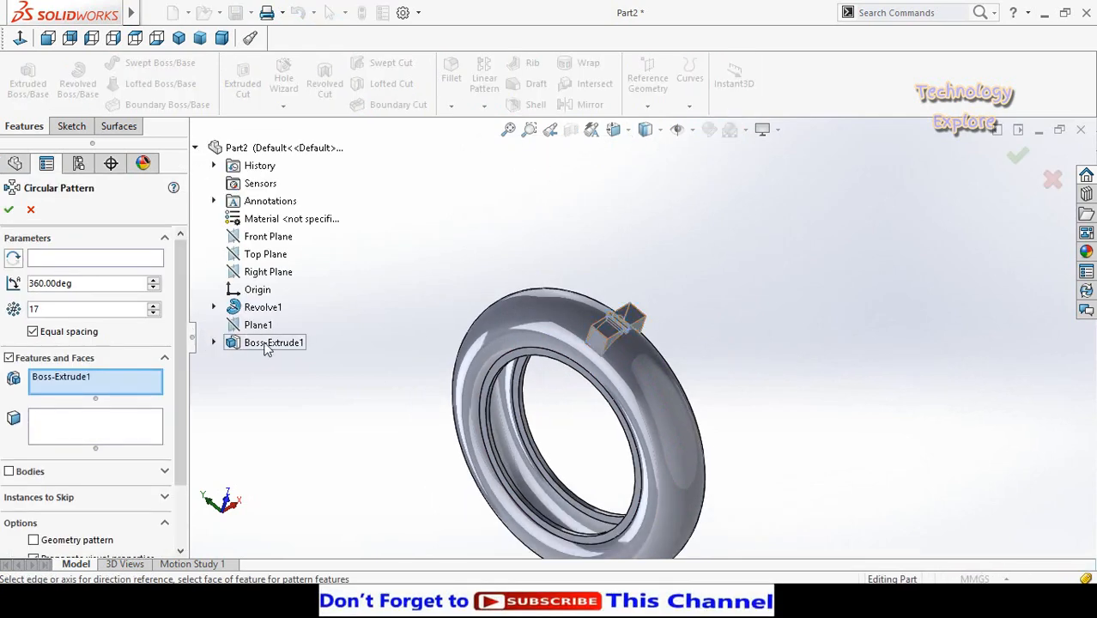
pyautogui.click(74, 267)
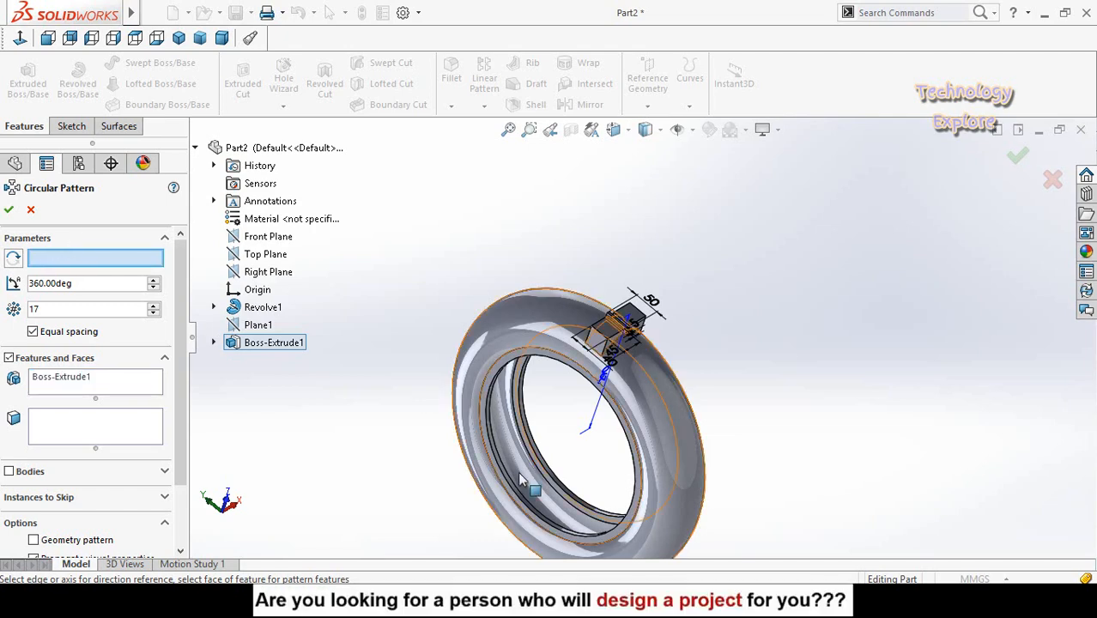
pyautogui.click(495, 453)
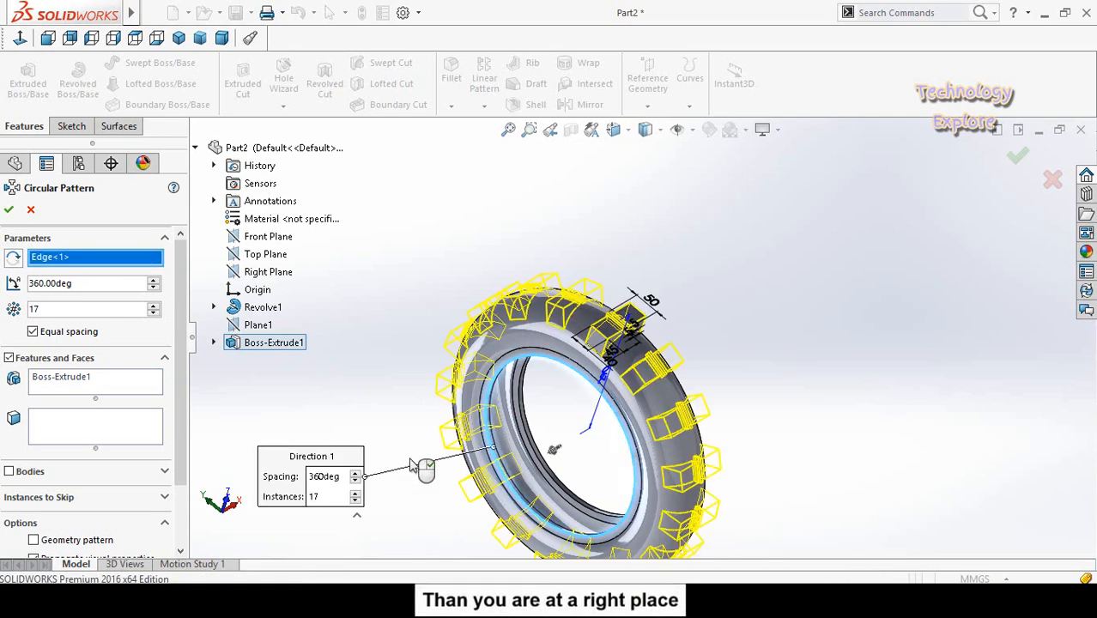
pyautogui.scroll(-1, 449, 290)
pyautogui.moveTo(451, 290); pyautogui.dragTo(474, 292, button='middle')
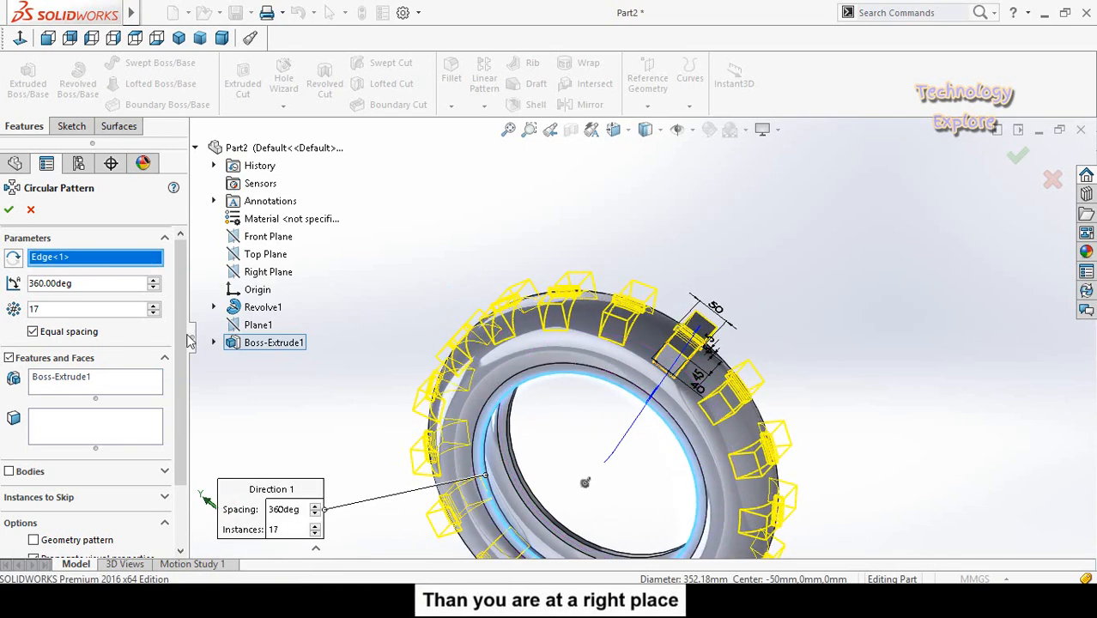
# - Set the circular pattern to 28 equally spaced instances and complete it
pyautogui.doubleClick(61, 311)
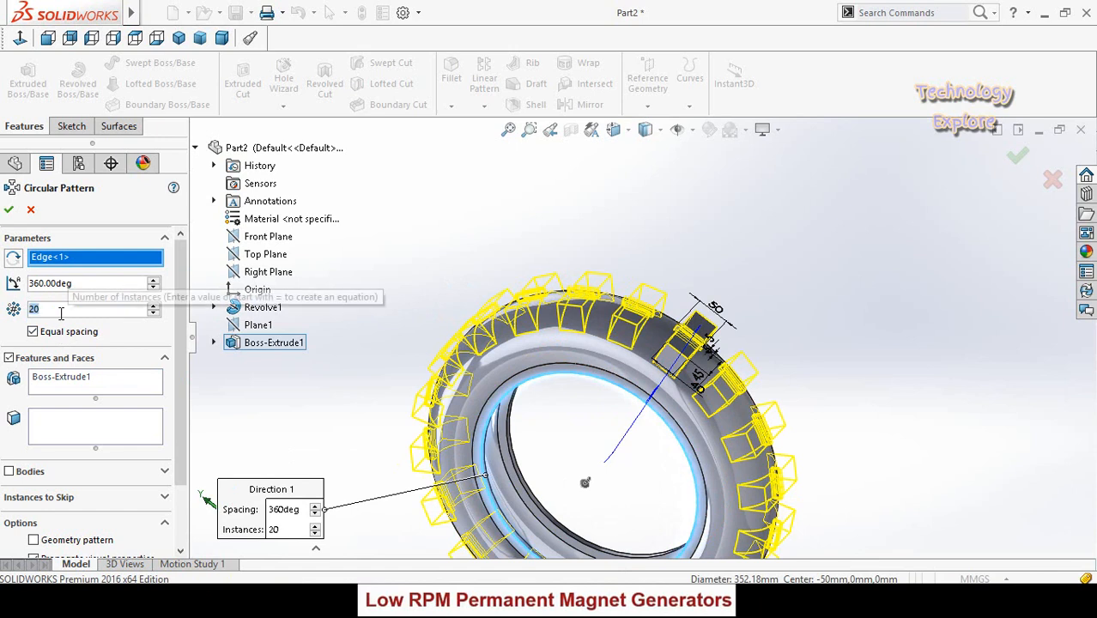
pyautogui.write('2')
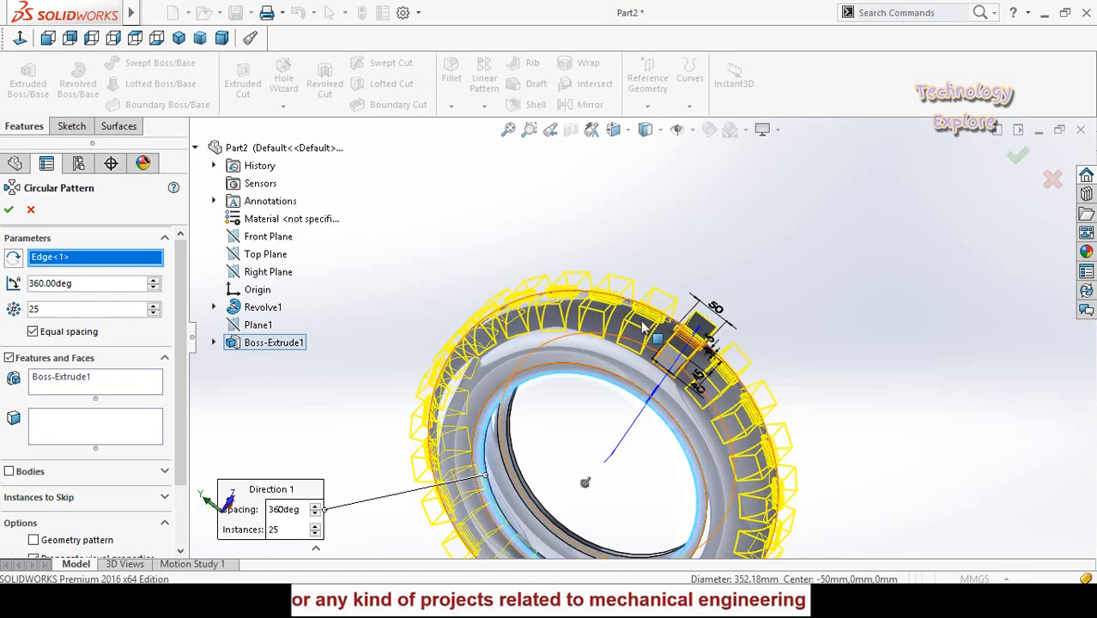
pyautogui.scroll(-5, 633, 329)
pyautogui.scroll(8, 634, 328)
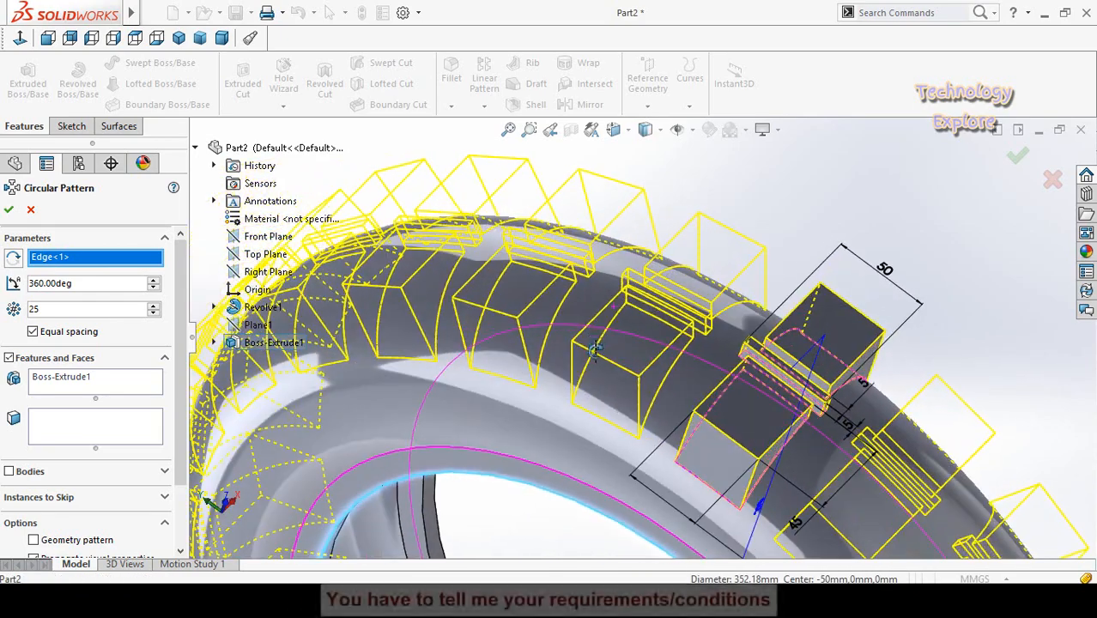
pyautogui.scroll(-3, 542, 319)
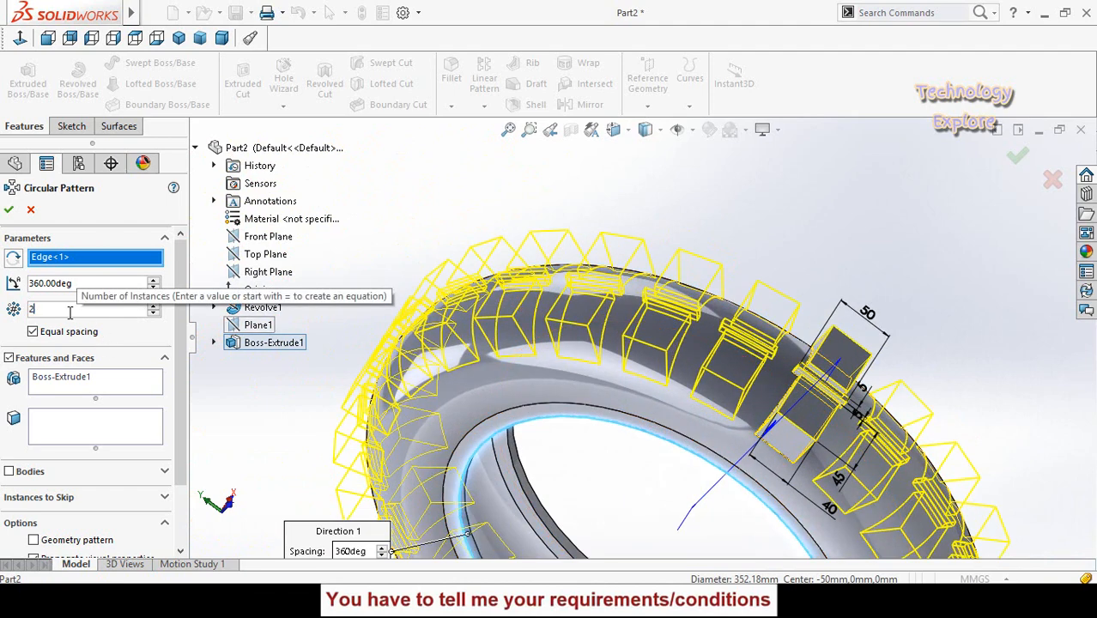
pyautogui.write('8')
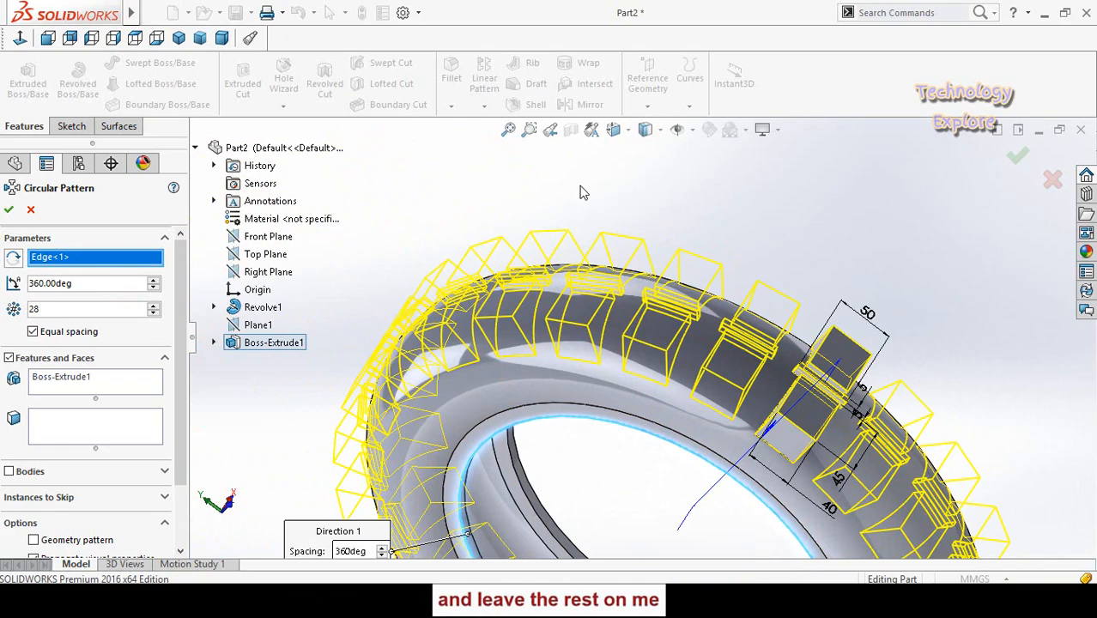
pyautogui.moveTo(588, 186)
pyautogui.mouseDown(button='middle')
pyautogui.moveTo(562, 194)
pyautogui.moveTo(607, 191)
pyautogui.mouseUp(button='middle')
pyautogui.scroll(3, 541, 230)
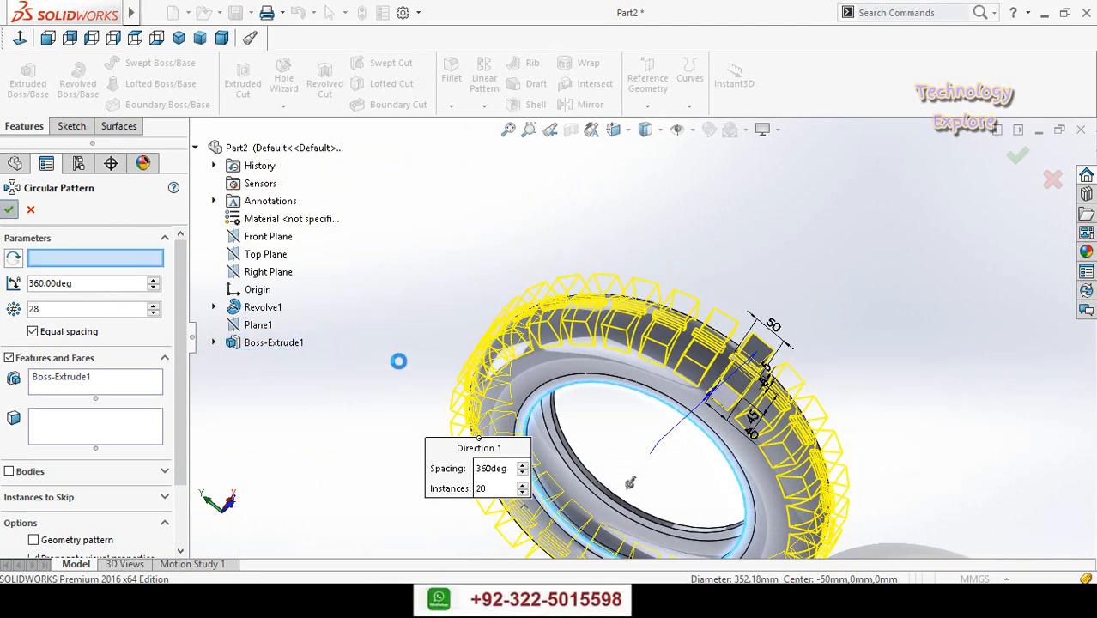
pyautogui.click(416, 327)
pyautogui.scroll(3, 420, 325)
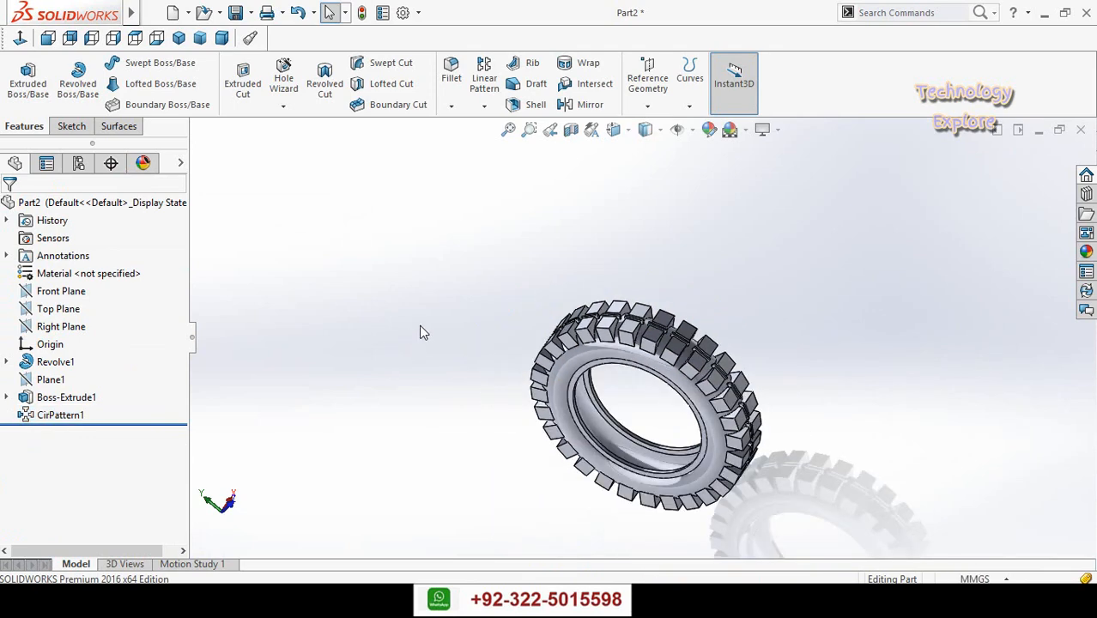
# - Start a sketch on the Front Plane and draw a three-point arc over the top of the tread, spanning about 132 mm
pyautogui.moveTo(420, 333); pyautogui.dragTo(215, 314, button='middle')
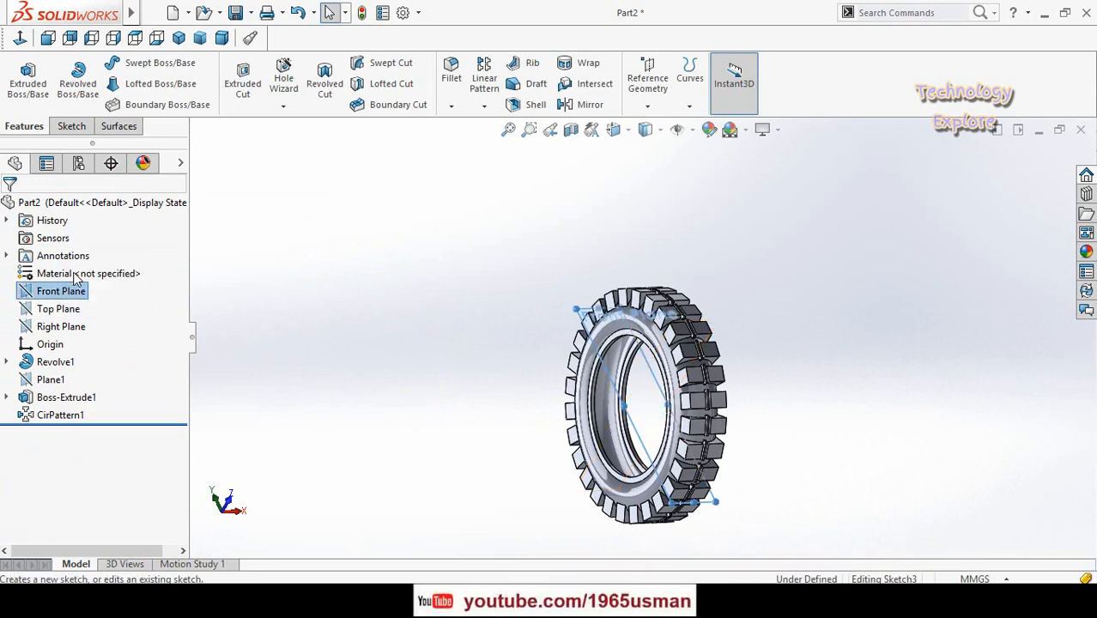
pyautogui.click(22, 39)
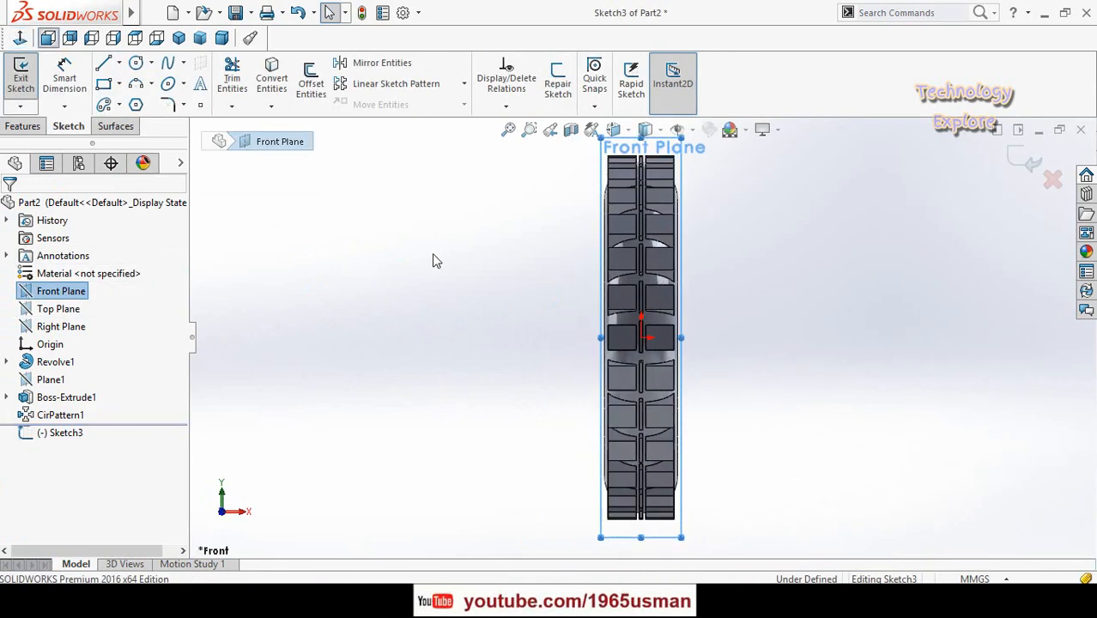
pyautogui.scroll(-7, 638, 237)
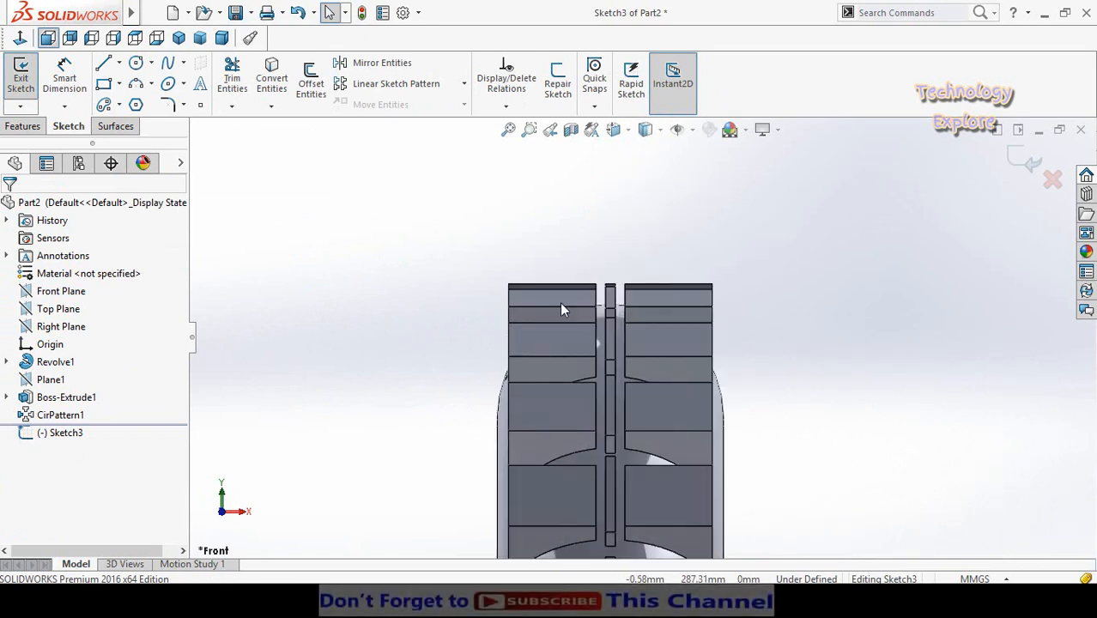
pyautogui.click(137, 85)
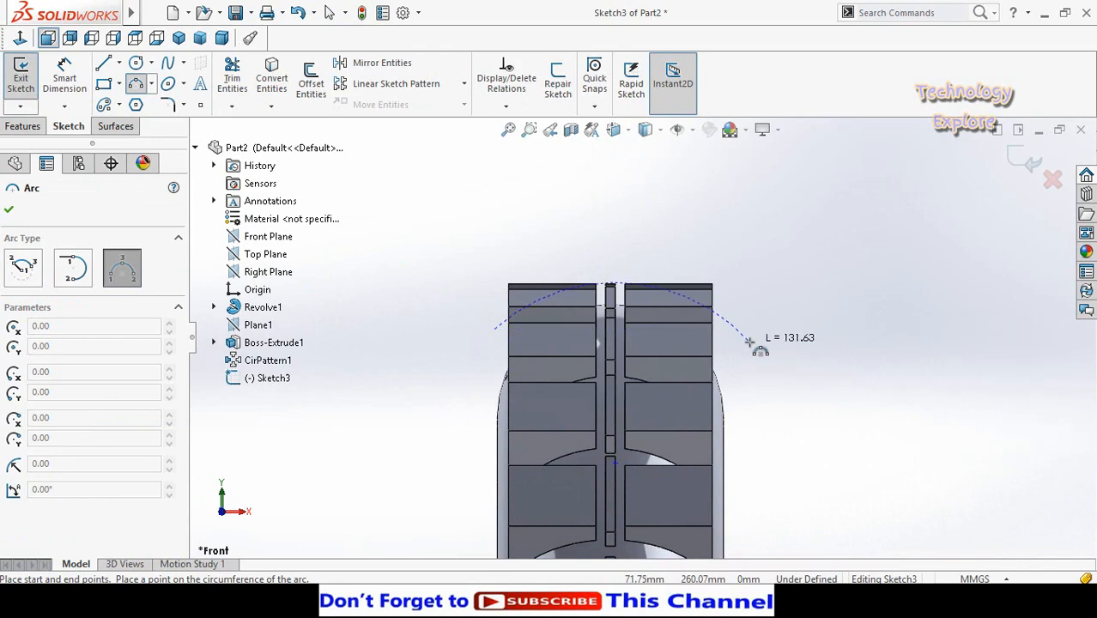
pyautogui.click(632, 256)
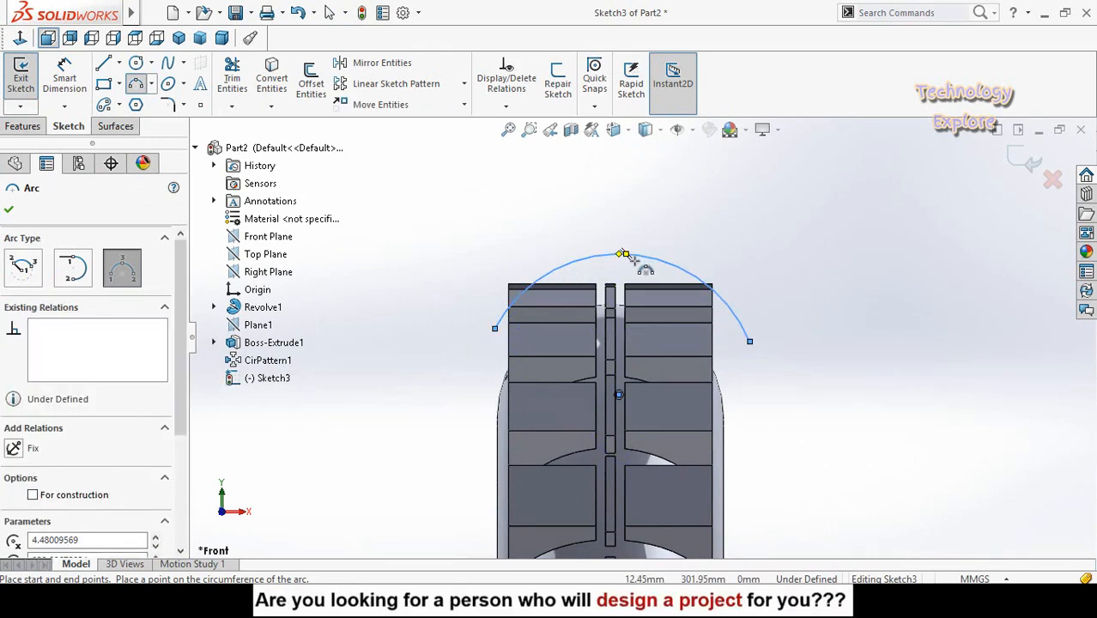
pyautogui.press('Escape')
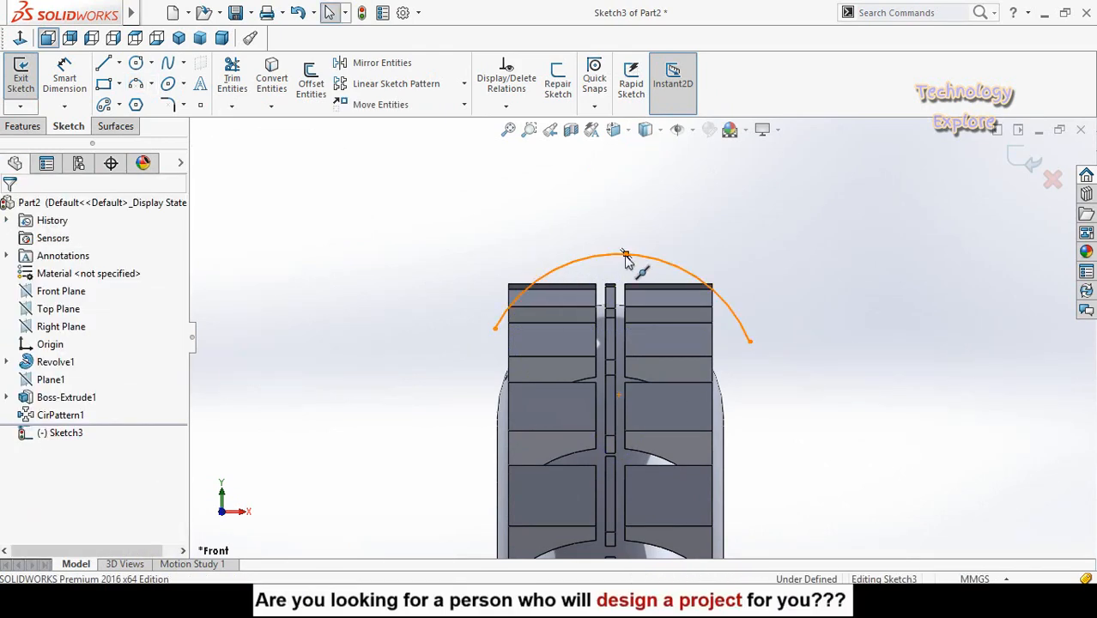
# - Add a vertical relation between the arc's midpoint and the origin
pyautogui.click(626, 260)
pyautogui.scroll(3, 637, 505)
pyautogui.scroll(-10, 632, 383)
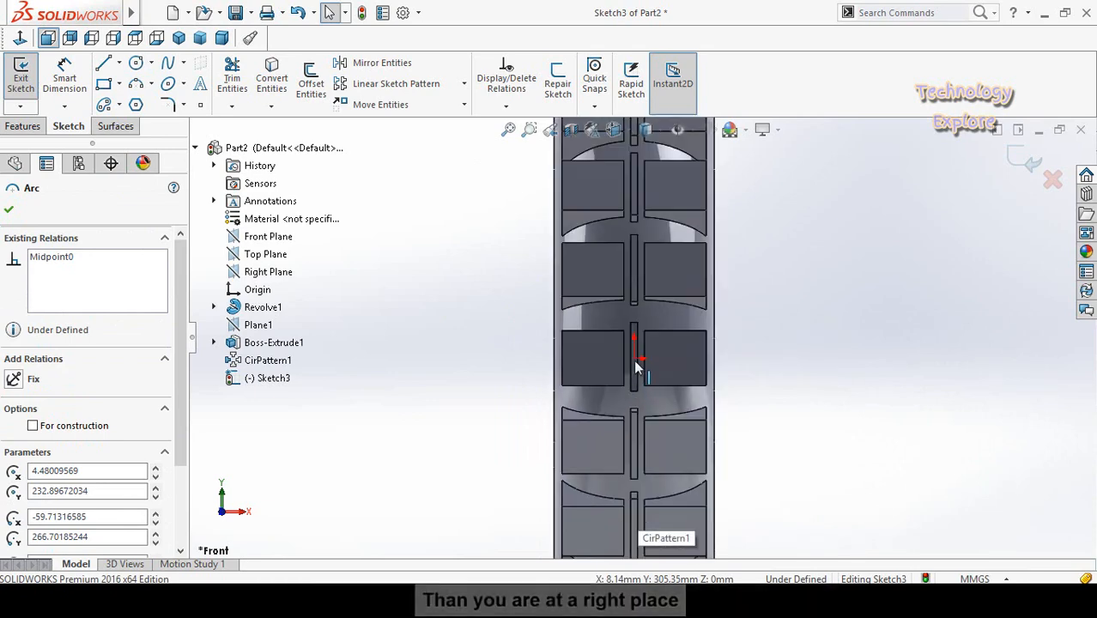
pyautogui.keyDown('ctrl'); pyautogui.click(634, 359); pyautogui.keyUp('ctrl')
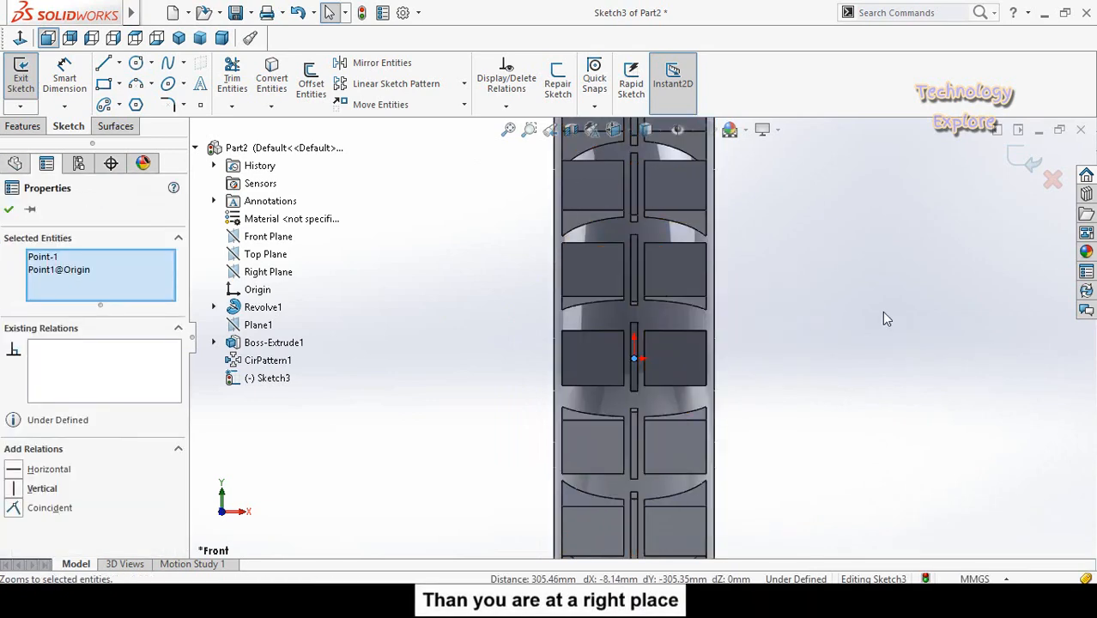
pyautogui.press('f')
pyautogui.scroll(-3, 678, 249)
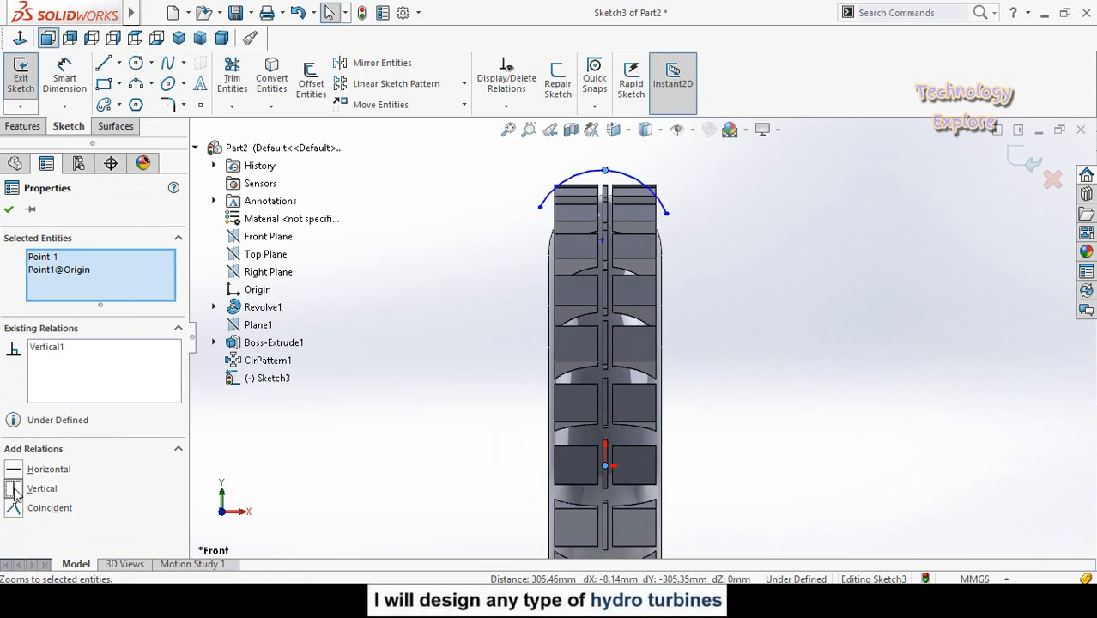
pyautogui.click(463, 216)
pyautogui.scroll(-2, 481, 172)
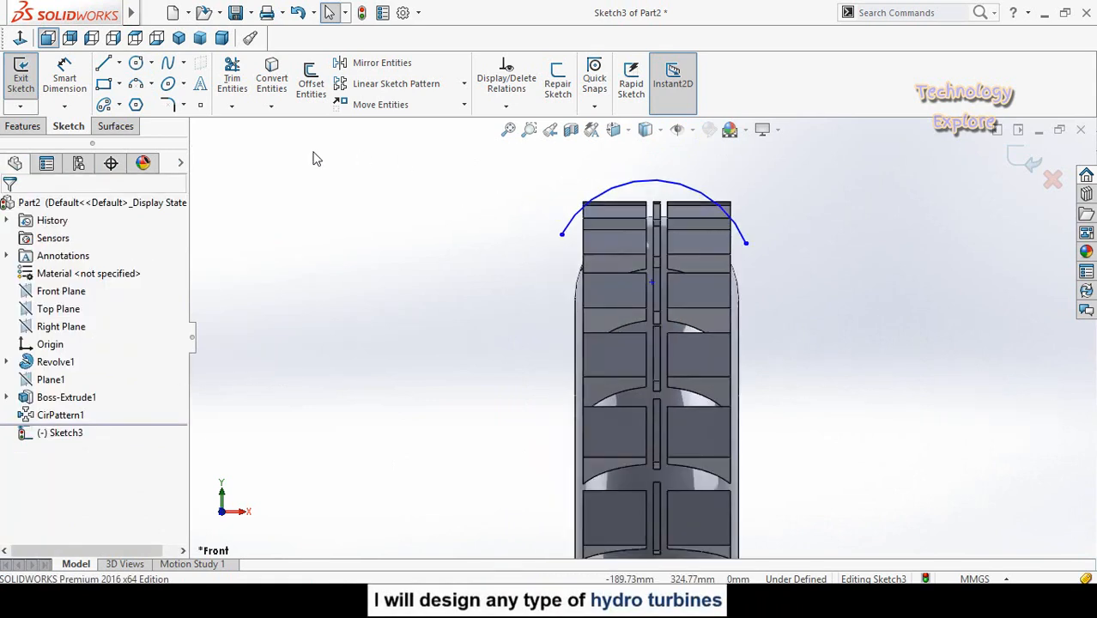
# - Sketch connected lines from the arc's left end around above the tread to its right end, about 79 mm high, closing the profile
pyautogui.press('l')
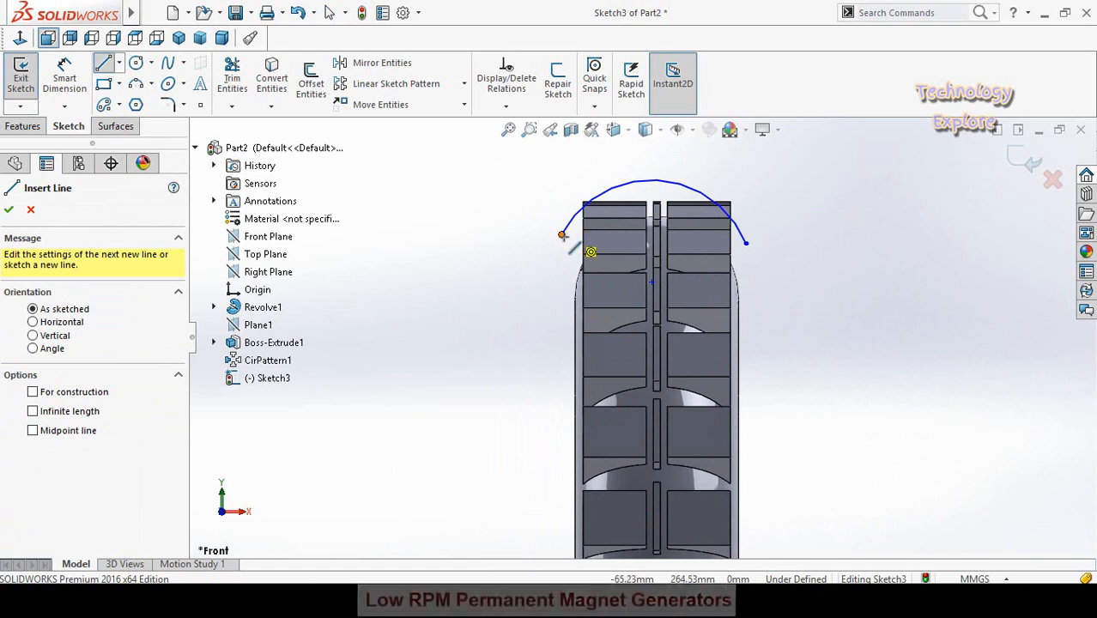
pyautogui.click(562, 234)
pyautogui.scroll(2, 526, 191)
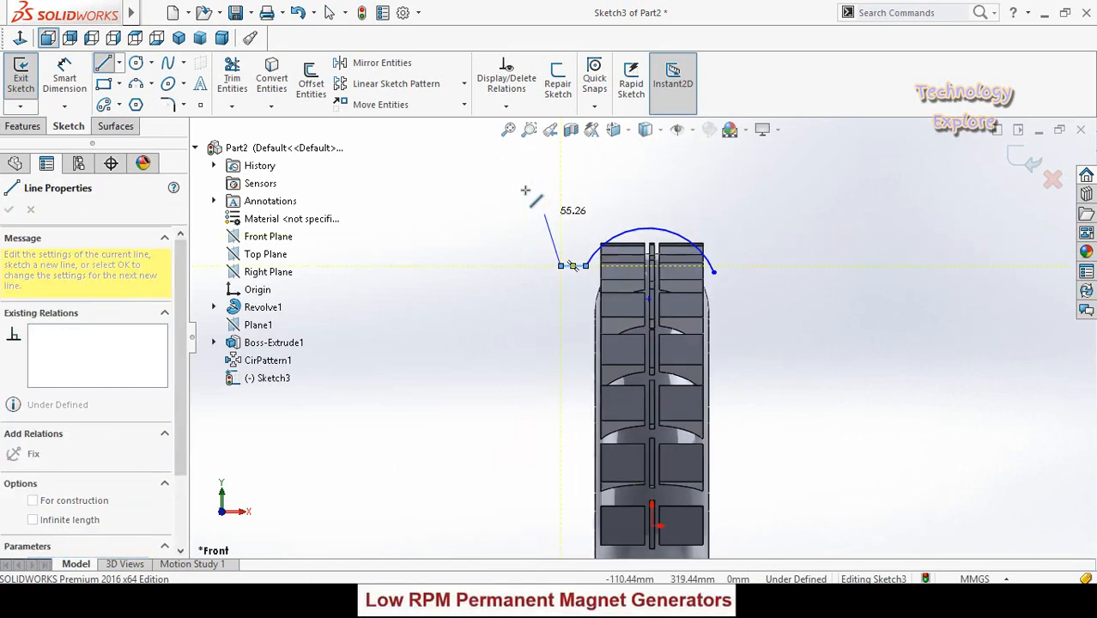
pyautogui.click(560, 188)
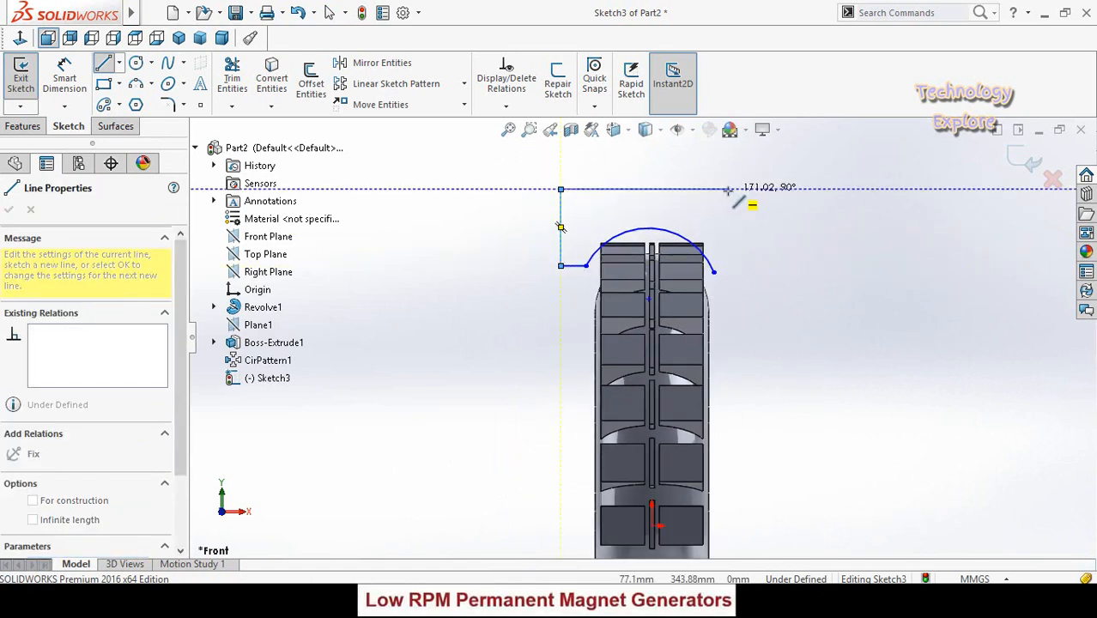
pyautogui.click(764, 188)
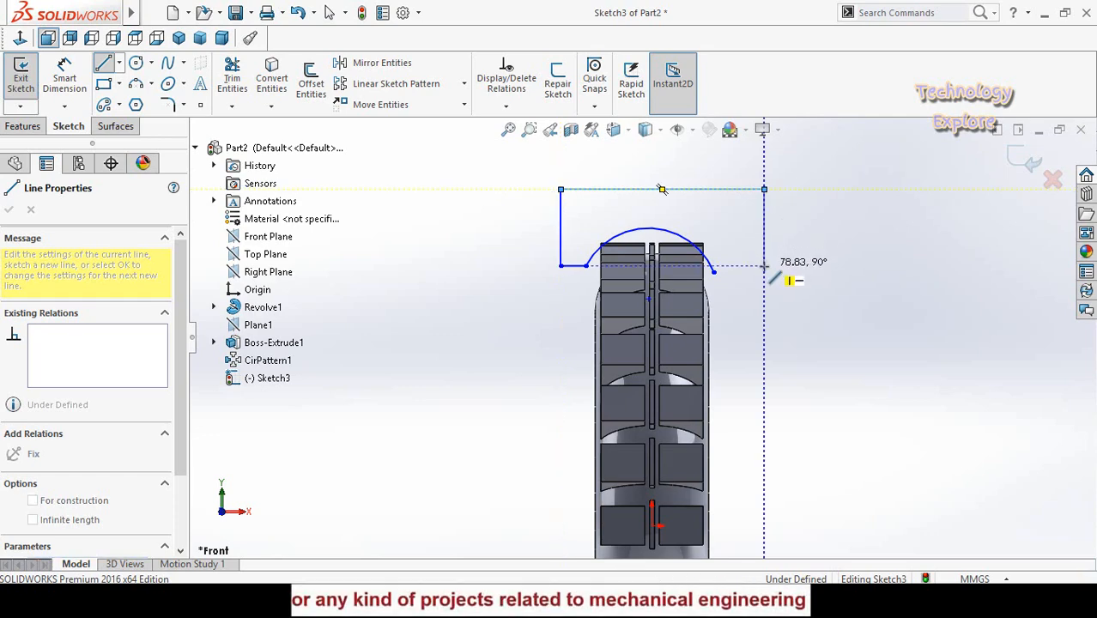
pyautogui.click(764, 266)
pyautogui.click(712, 273)
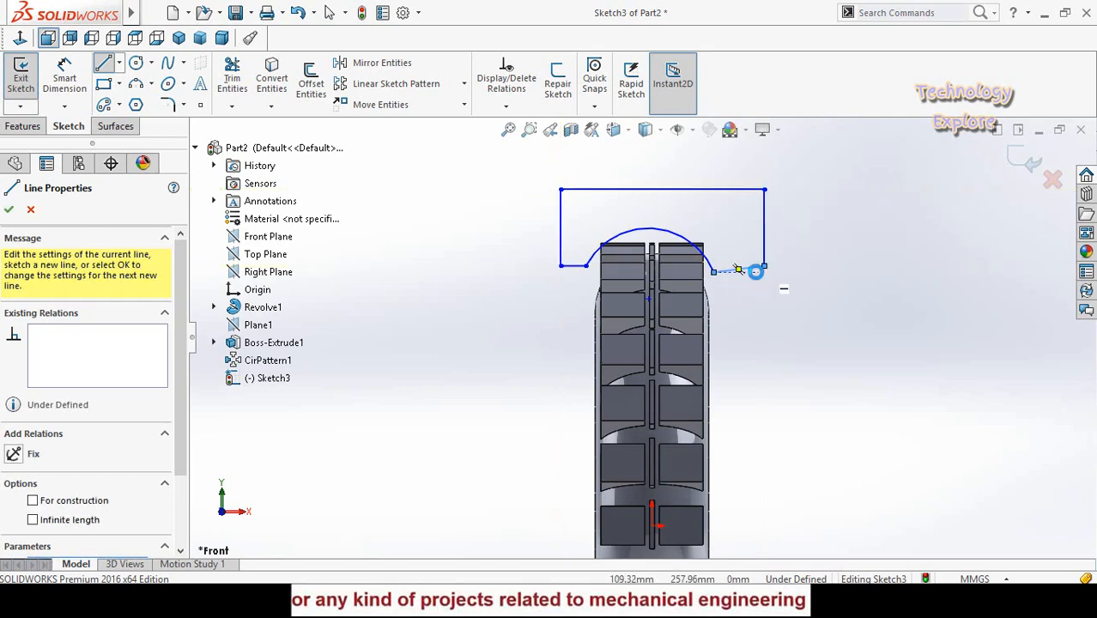
pyautogui.press('Escape')
# - Make the slanted line joining the arc's right end to the box side horizontal
pyautogui.click(754, 268)
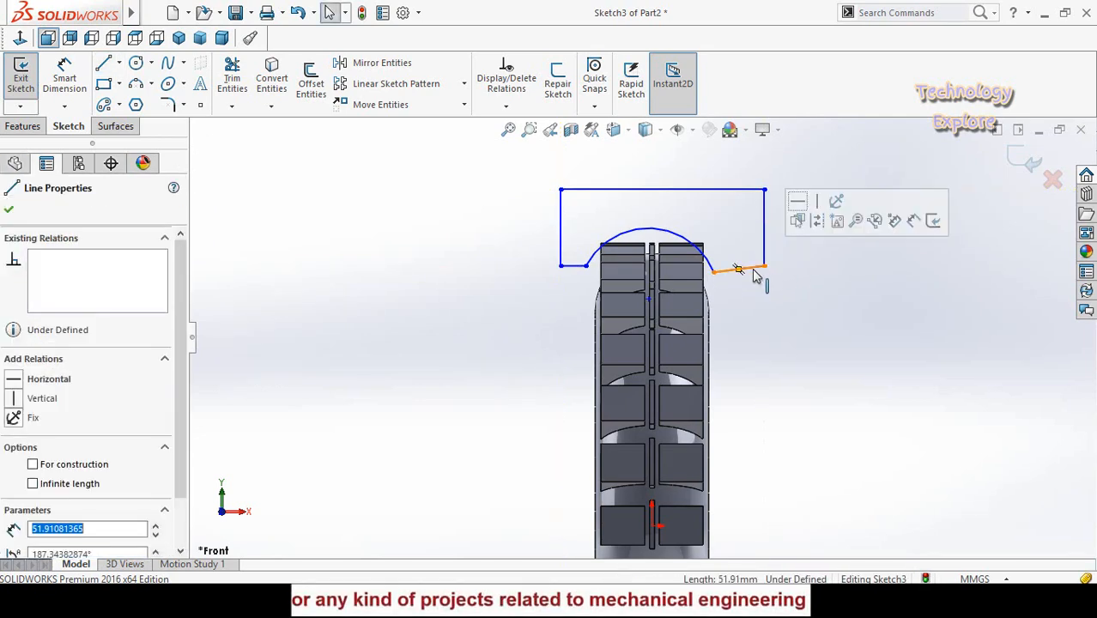
pyautogui.click(798, 201)
pyautogui.click(775, 307)
pyautogui.scroll(-3, 713, 266)
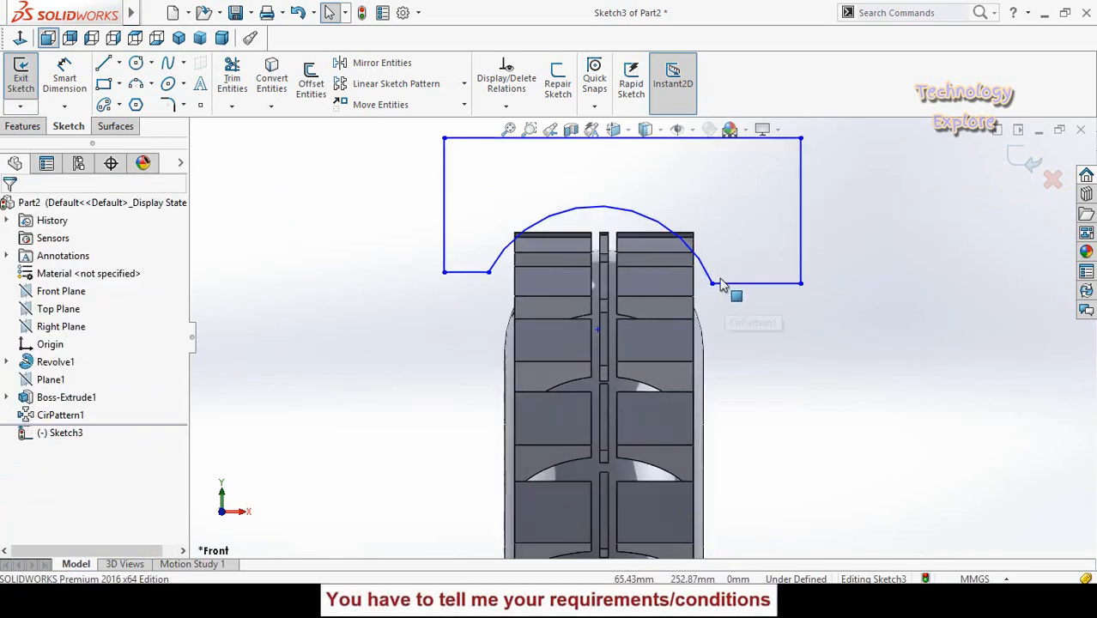
# - Add a horizontal relation between the two endpoints of the arc
pyautogui.click(711, 284)
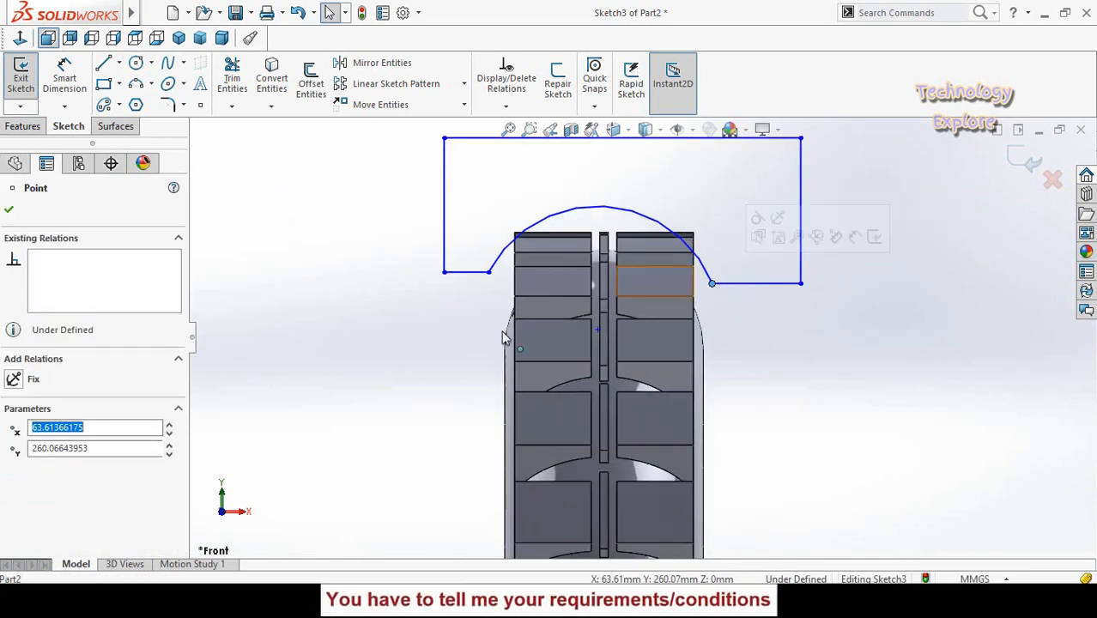
pyautogui.keyDown('ctrl'); pyautogui.click(488, 272); pyautogui.keyUp('ctrl')
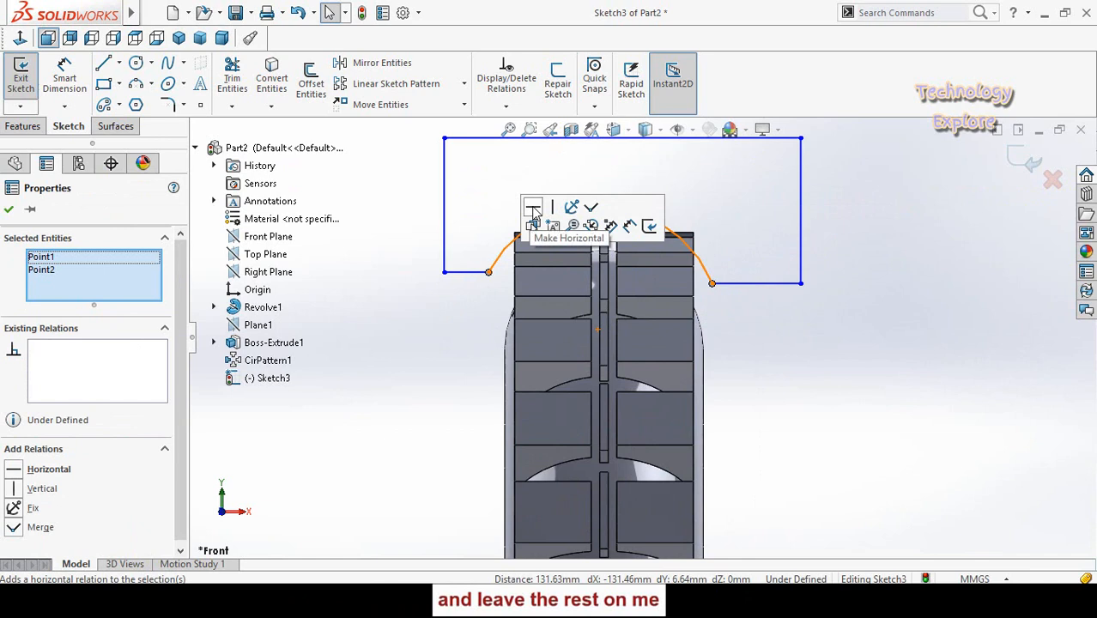
pyautogui.click(533, 211)
pyautogui.click(732, 290)
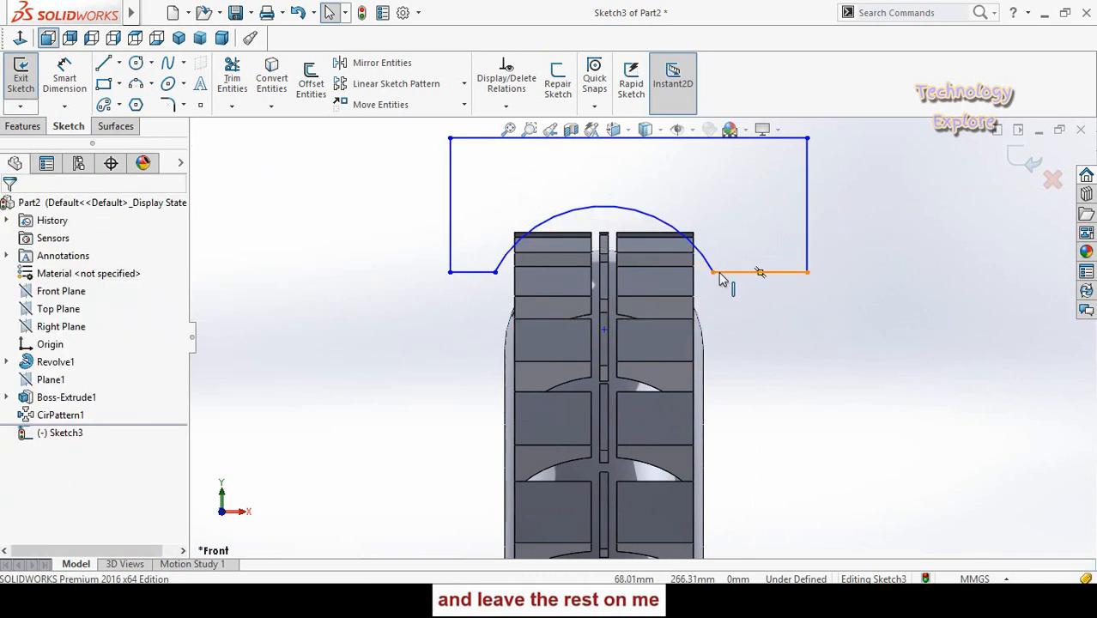
# - Lower the arc's crown to the upper edge of the tread blocks, keeping its endpoints in place
pyautogui.click(714, 274)
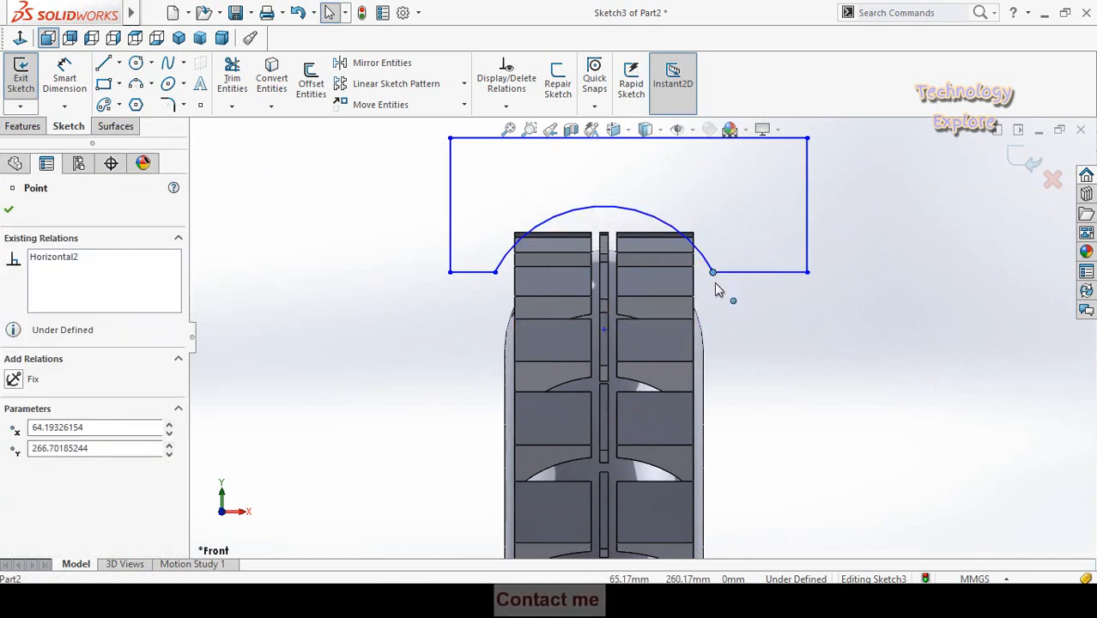
pyautogui.click(774, 320)
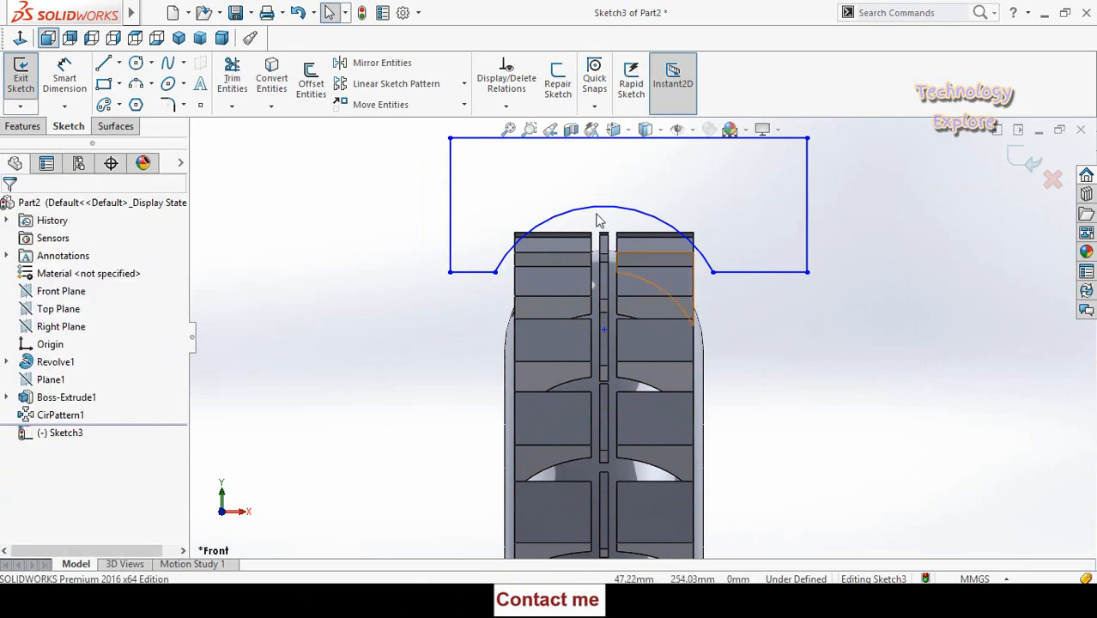
pyautogui.scroll(-2, 624, 240)
pyautogui.click(615, 221)
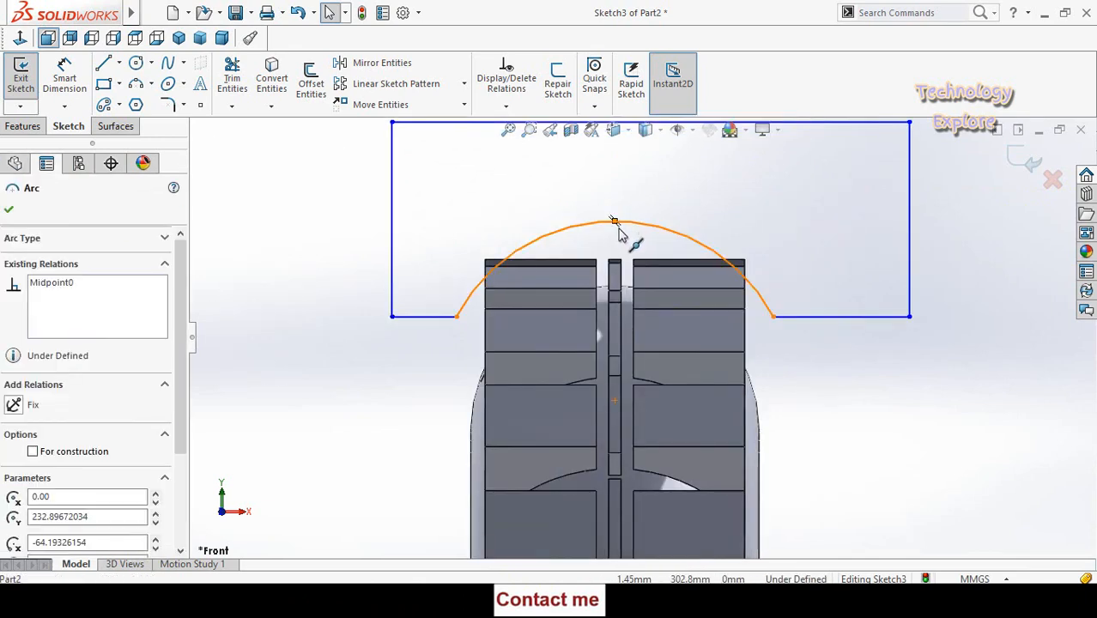
pyautogui.moveTo(615, 225); pyautogui.dragTo(617, 264)
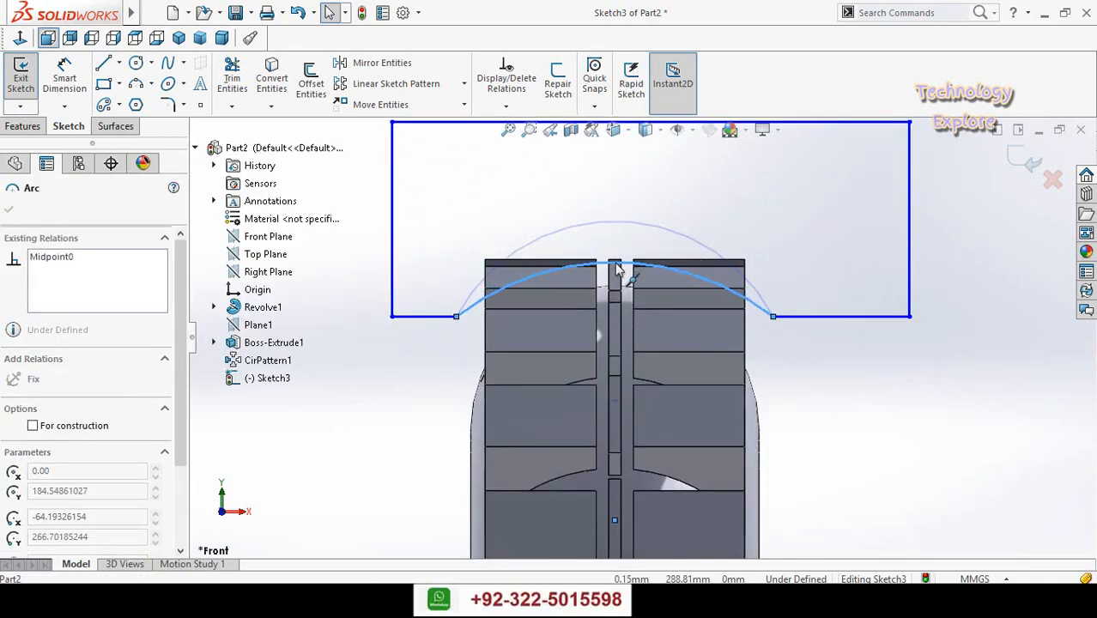
pyautogui.click(456, 335)
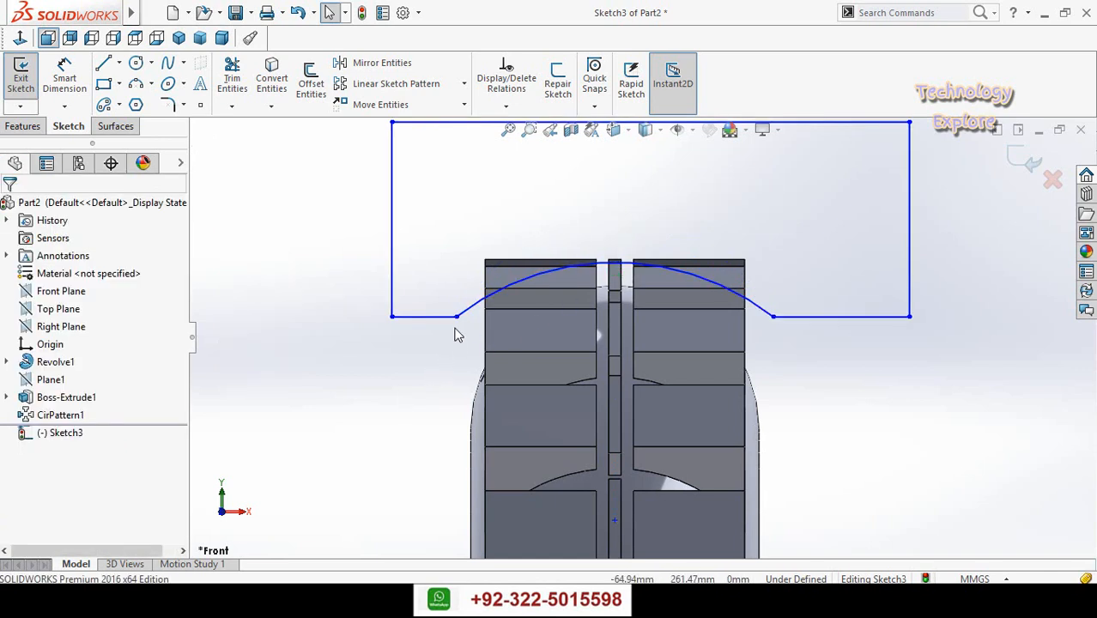
# - Raise the arc's endpoints to about Y 279 mm and flatten its crown onto the upper edge of the tread
pyautogui.moveTo(456, 317); pyautogui.dragTo(457, 286)
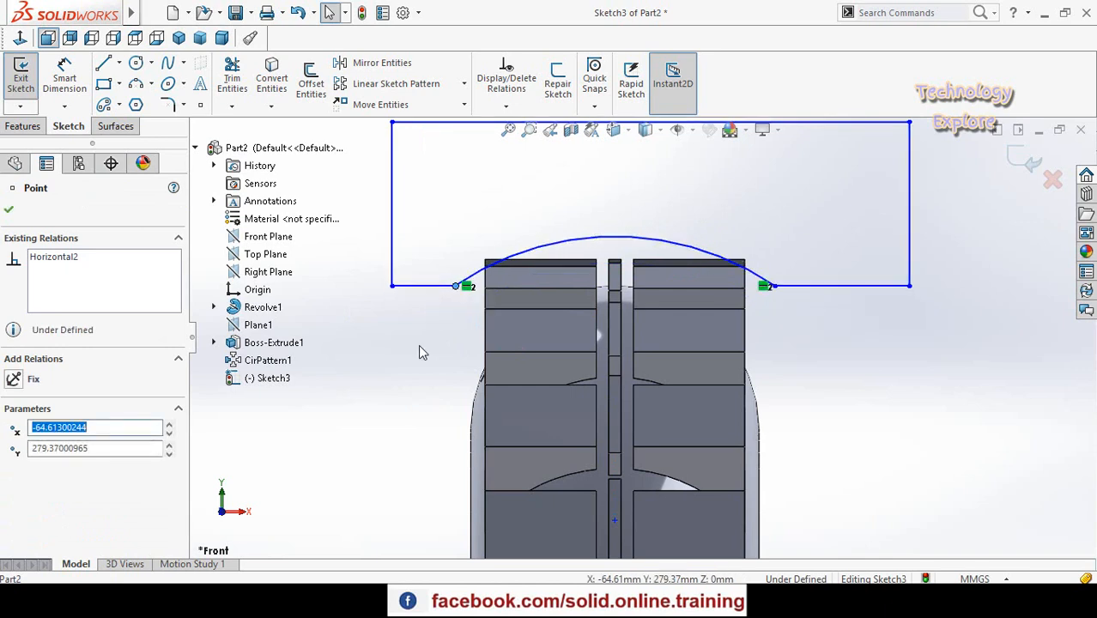
pyautogui.click(422, 351)
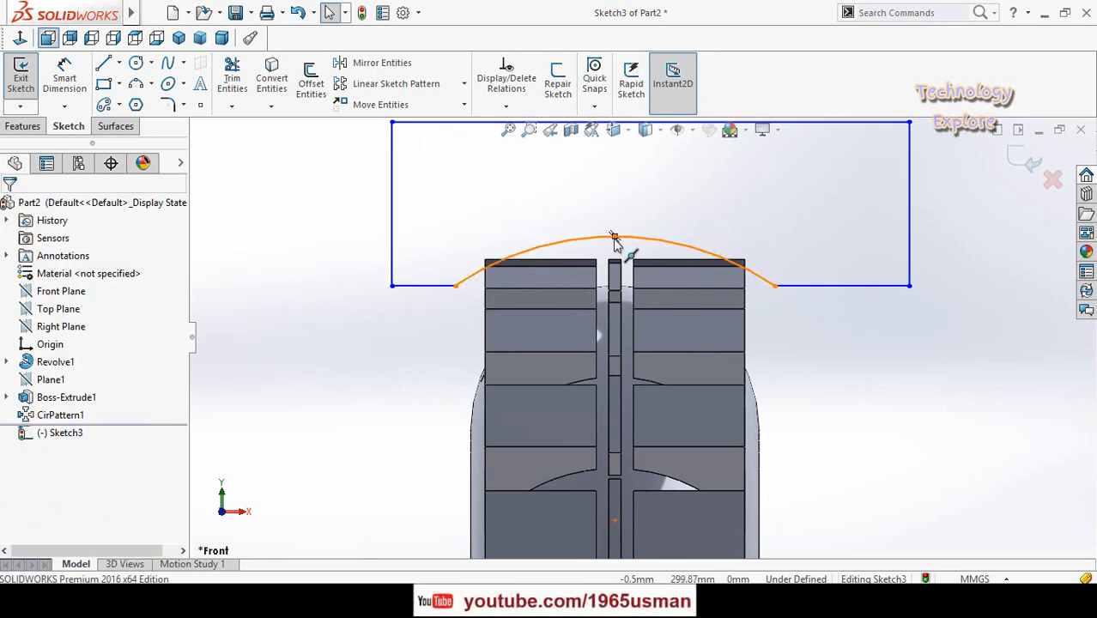
pyautogui.moveTo(614, 243); pyautogui.dragTo(614, 263)
pyautogui.click(409, 339)
pyautogui.click(455, 287)
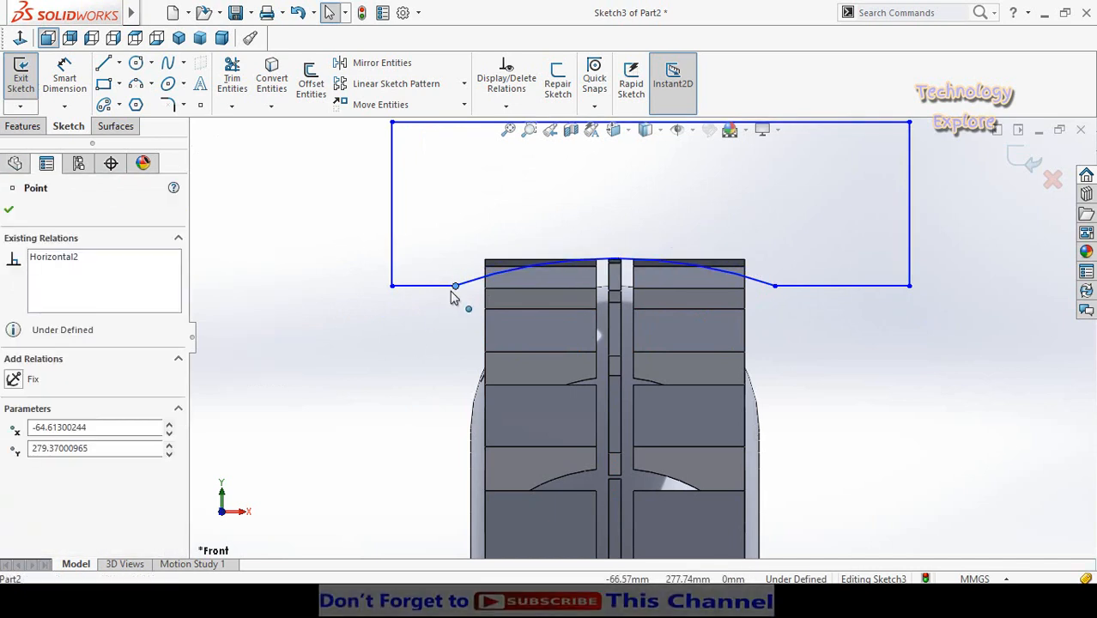
pyautogui.moveTo(451, 292)
pyautogui.mouseDown()
pyautogui.moveTo(450, 302)
pyautogui.moveTo(450, 293)
pyautogui.mouseUp()
pyautogui.click(432, 352)
# - Sketch a horizontal centerline through the origin, about 323 mm long, extending past both sides of the tyre
pyautogui.scroll(7, 434, 352)
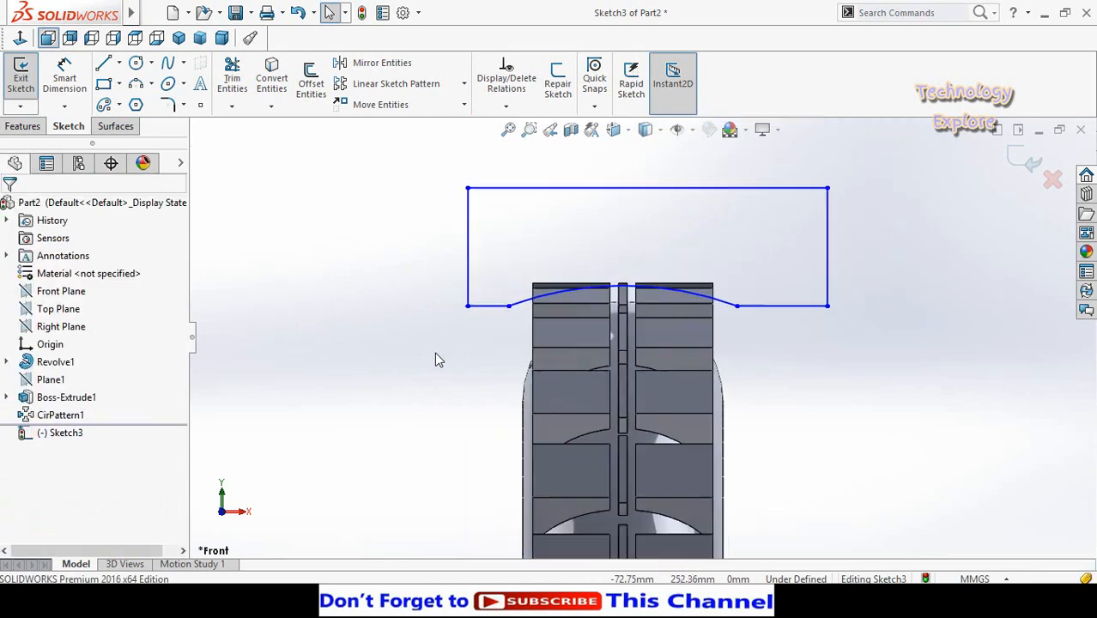
pyautogui.scroll(1, 745, 441)
pyautogui.scroll(1, 723, 512)
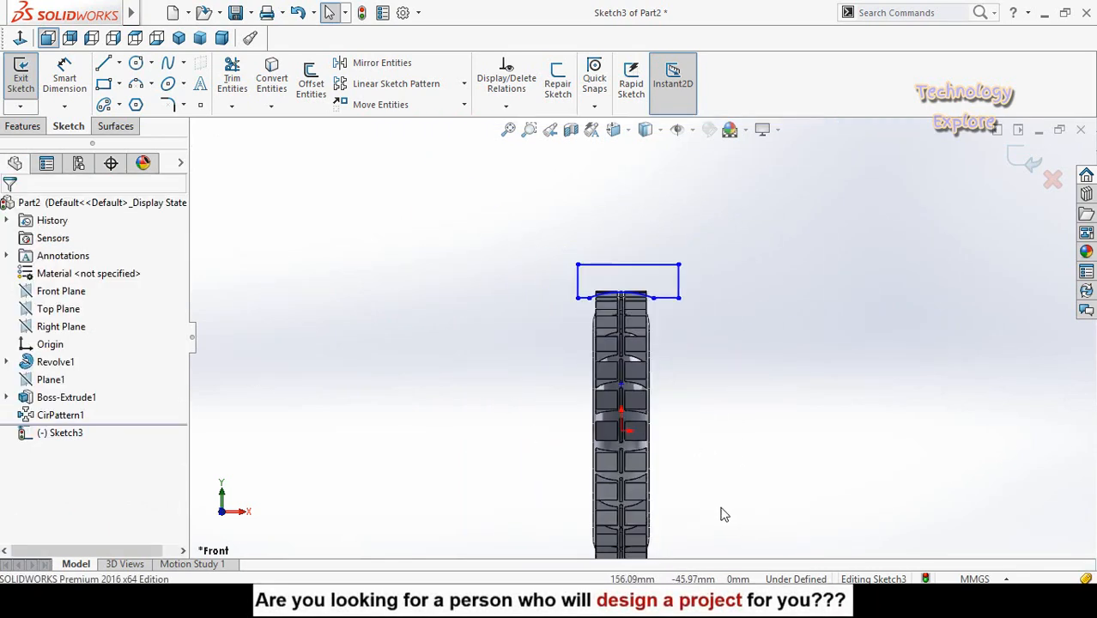
pyautogui.scroll(-2, 720, 508)
pyautogui.click(119, 66)
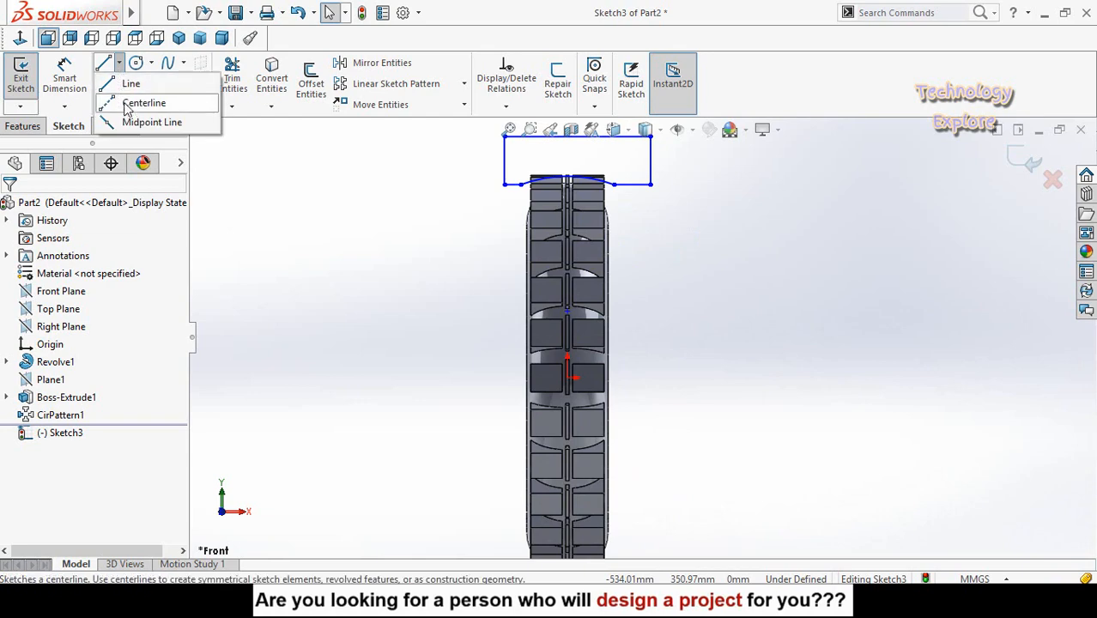
pyautogui.click(128, 102)
pyautogui.click(463, 378)
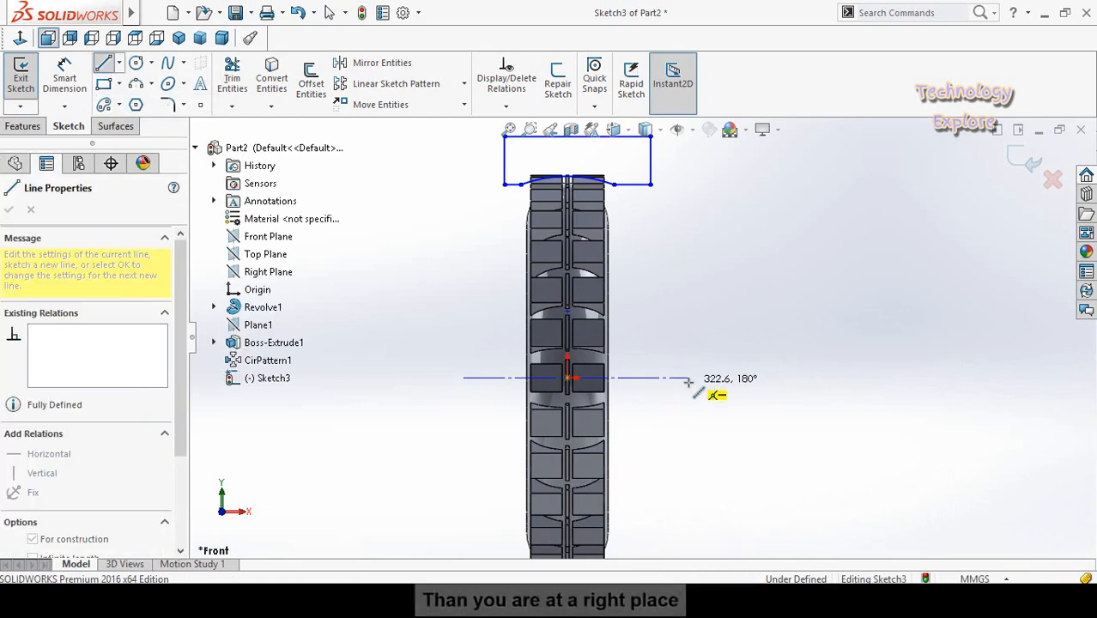
pyautogui.click(688, 377)
pyautogui.press('Escape')
pyautogui.scroll(2, 683, 365)
pyautogui.scroll(-2, 605, 245)
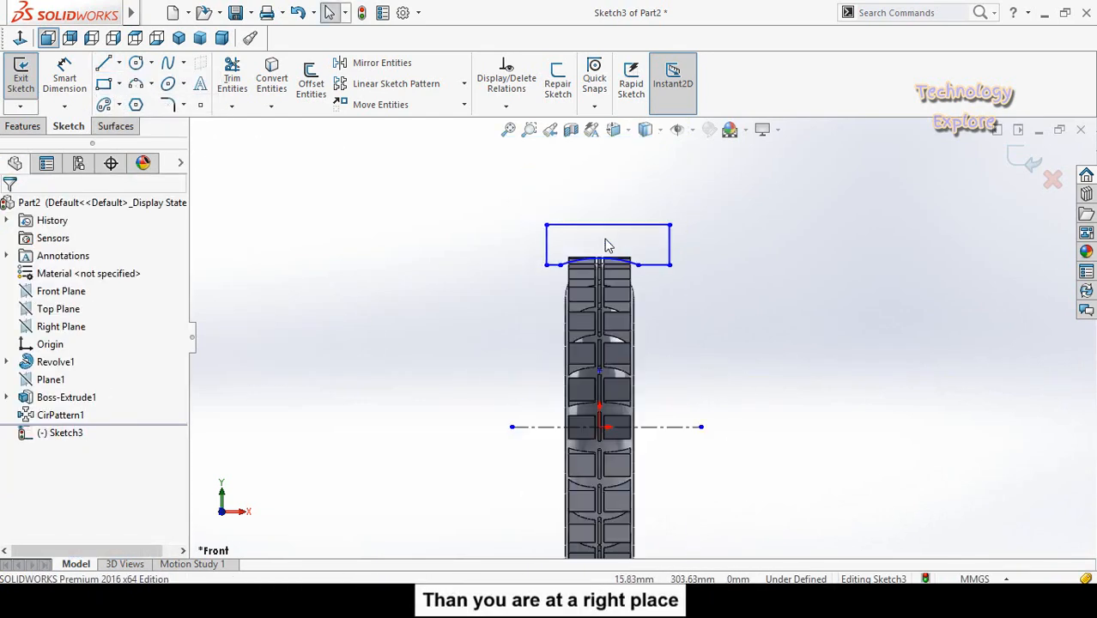
# - Cut the tread blocks with a 360-degree Revolved Cut of the closed profile about the horizontal centerline
pyautogui.click(22, 126)
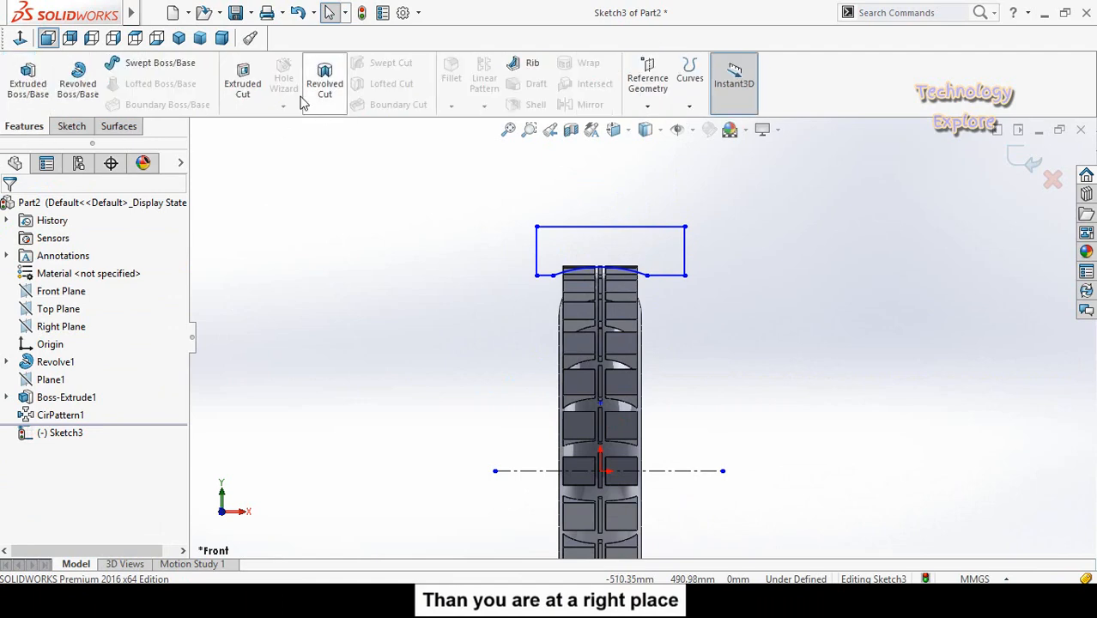
pyautogui.click(333, 94)
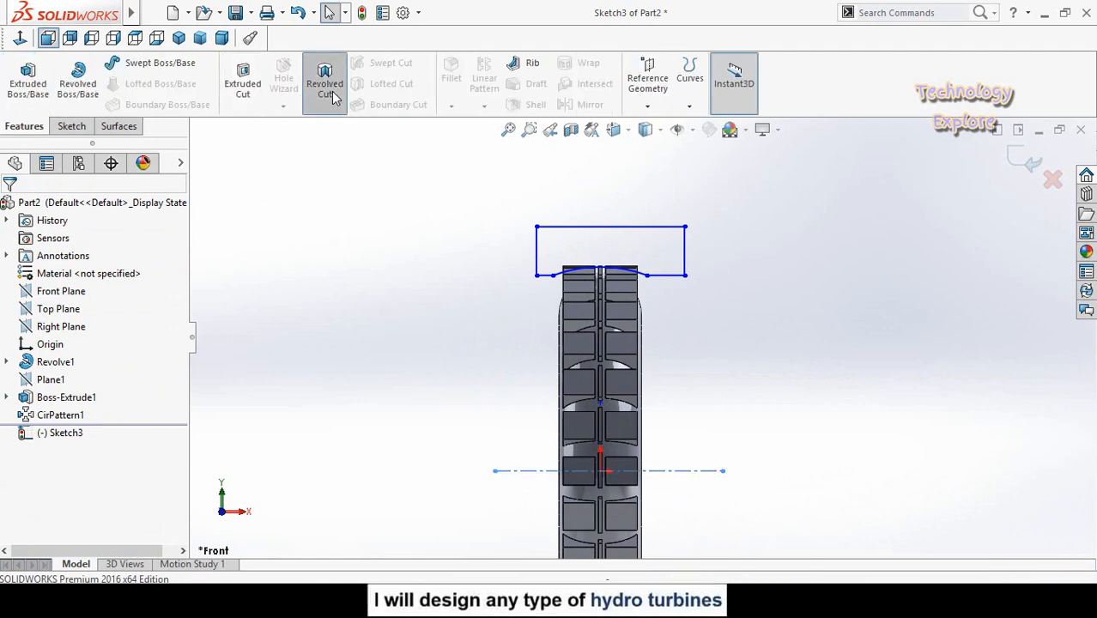
pyautogui.moveTo(385, 306); pyautogui.dragTo(540, 348, button='middle')
pyautogui.click(8, 210)
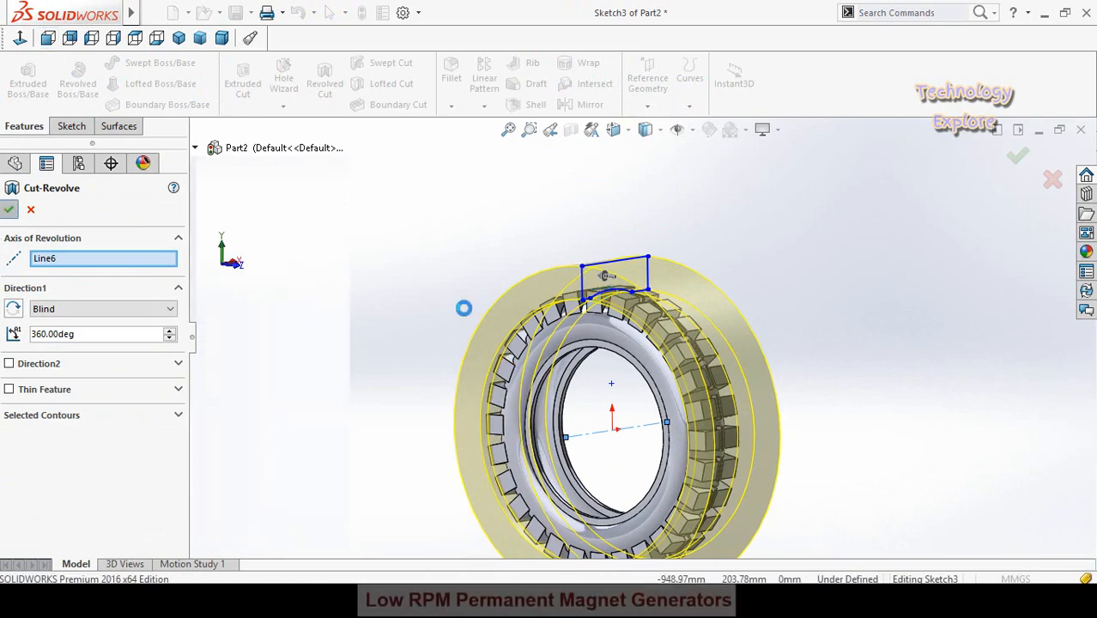
pyautogui.moveTo(443, 268); pyautogui.dragTo(633, 350, button='middle')
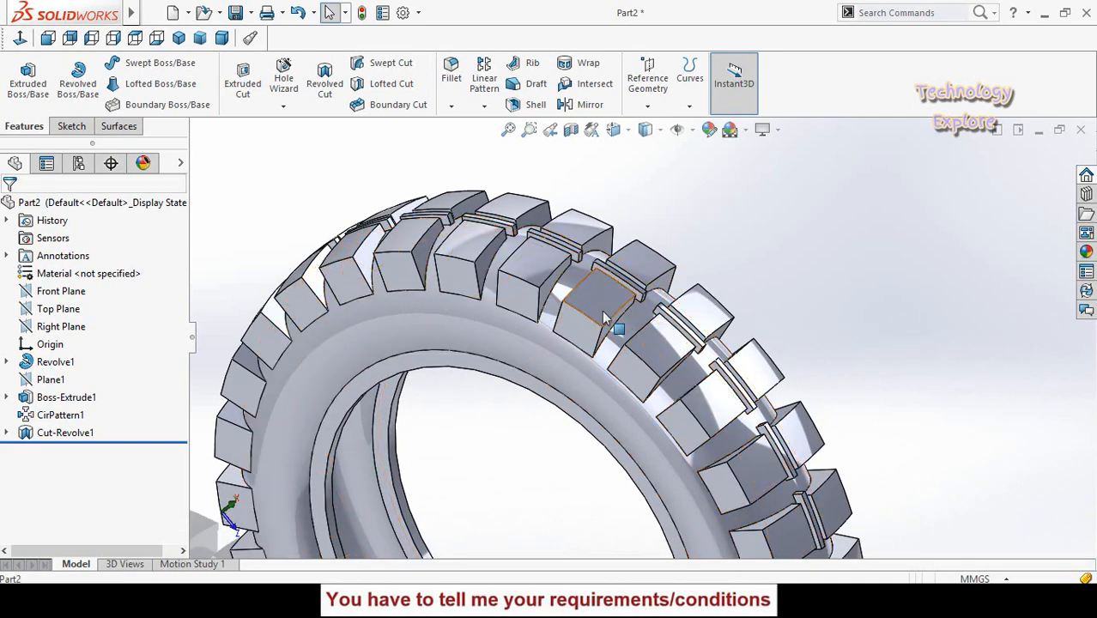
# - Edit the circular pattern of the tread blocks to use 30 equally spaced instances over 360 degrees
pyautogui.scroll(1, 623, 335)
pyautogui.scroll(2, 623, 329)
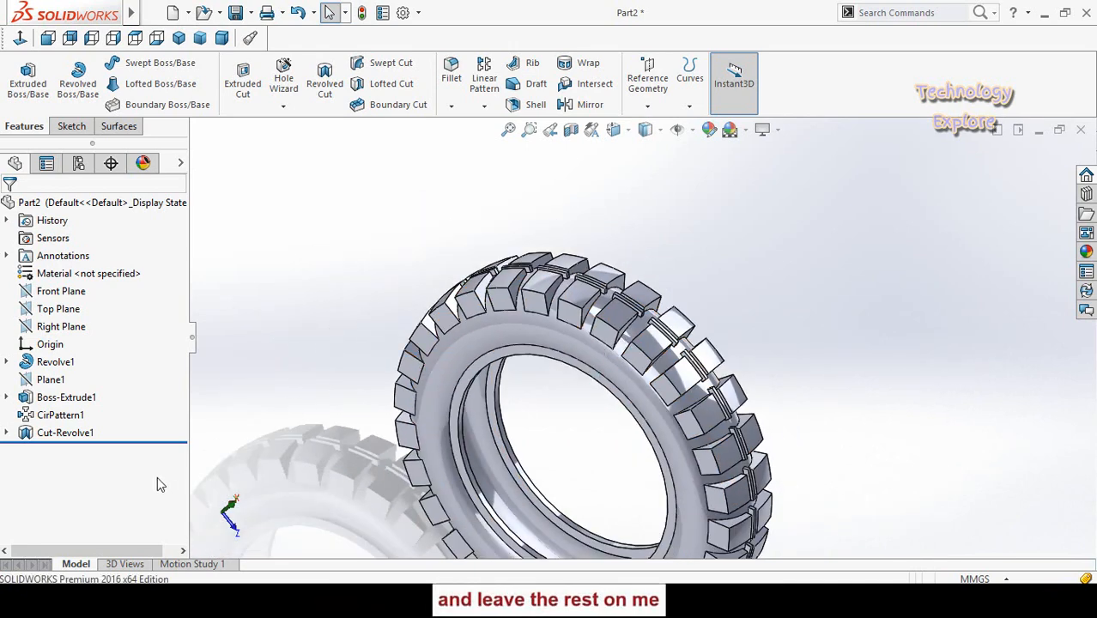
pyautogui.click(54, 417)
pyautogui.click(65, 376)
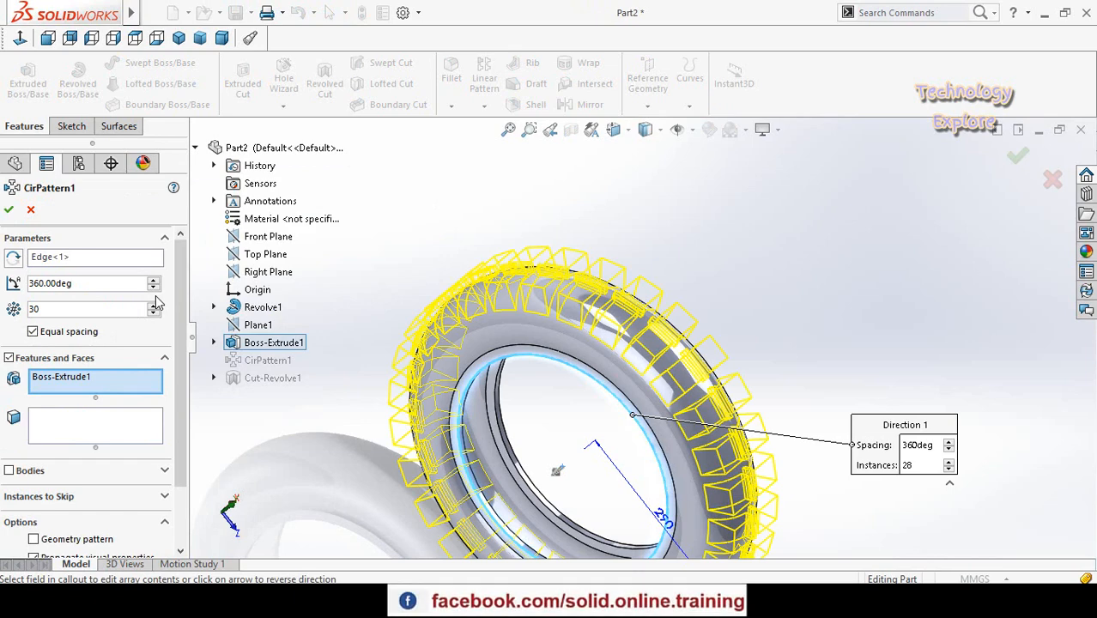
pyautogui.click(8, 210)
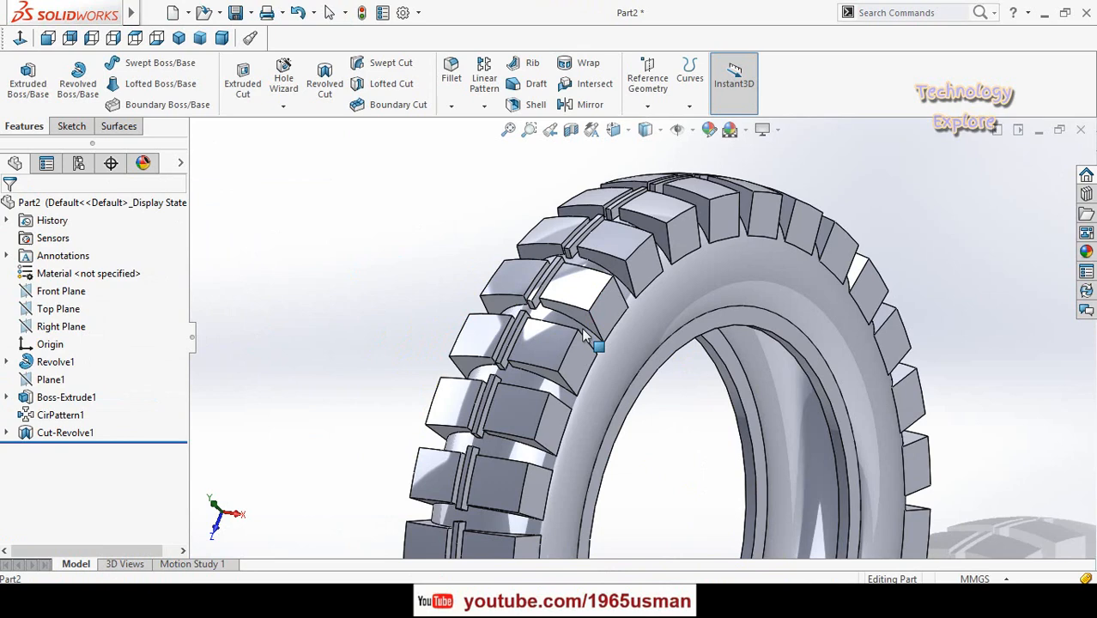
pyautogui.scroll(5, 585, 336)
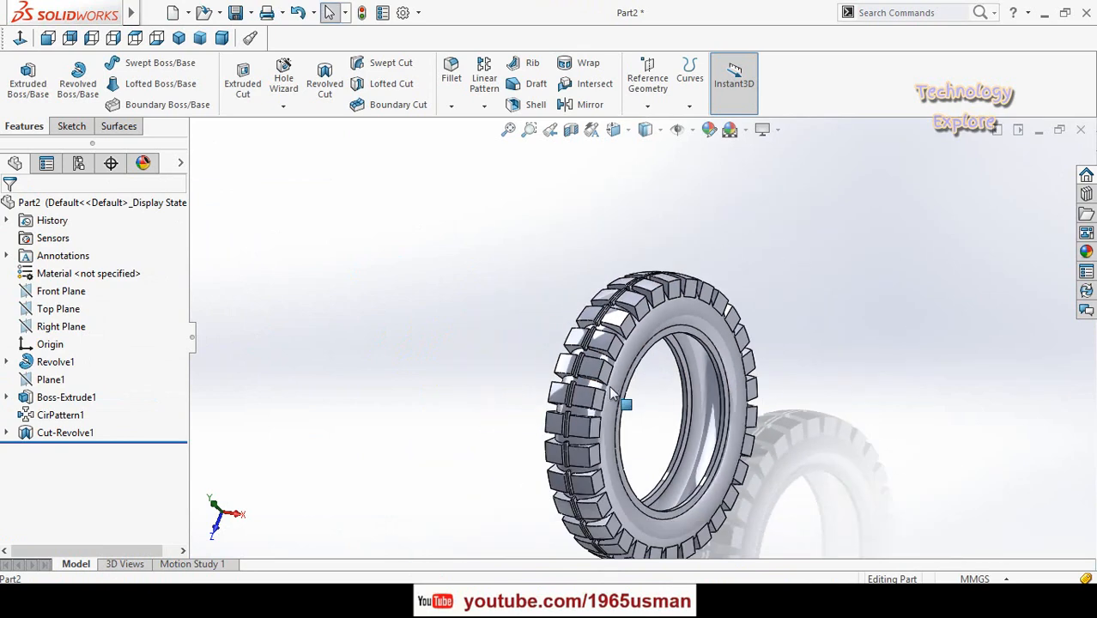
pyautogui.moveTo(612, 396); pyautogui.dragTo(567, 520, button='middle')
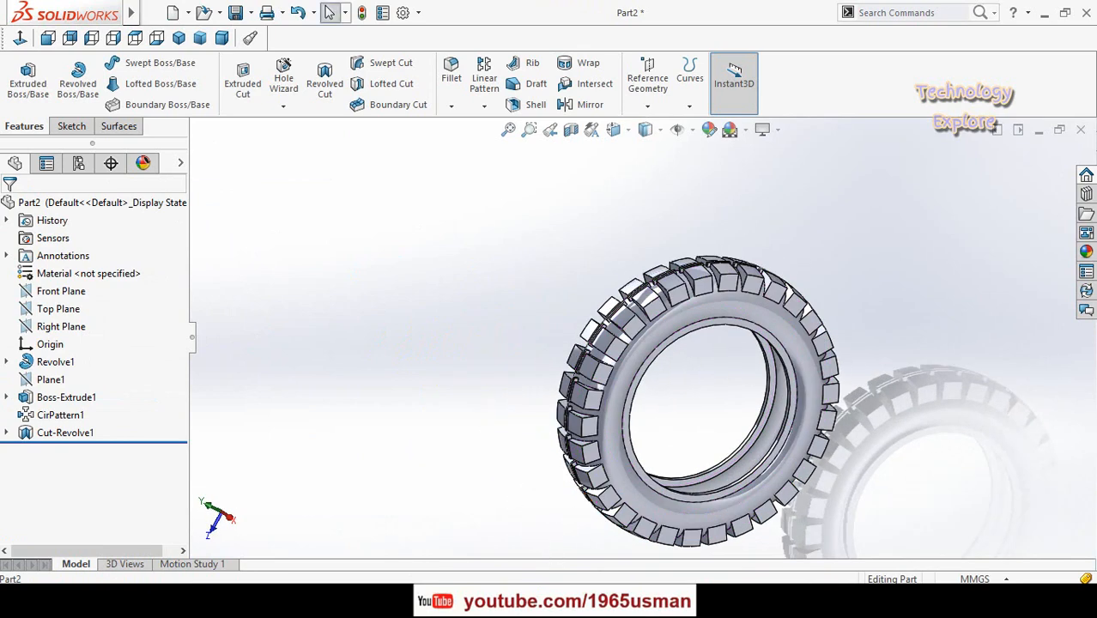
# - Switch to Chrome and examine the reference photos of the real tyre's tread and sidewall in the chat
pyautogui.moveTo(571, 601)
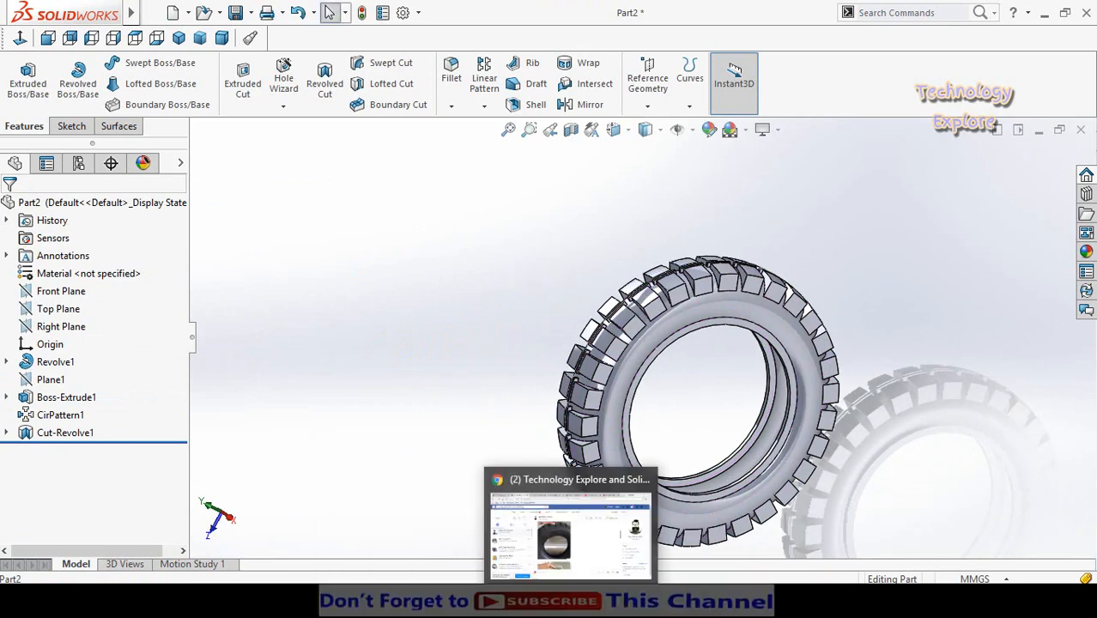
pyautogui.click(616, 485)
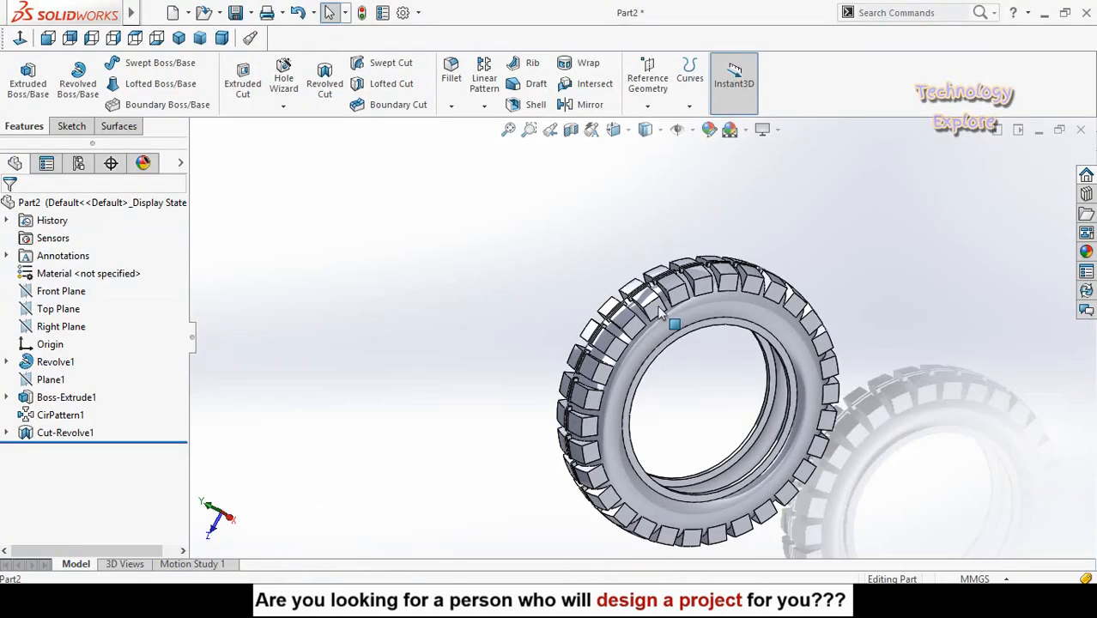
pyautogui.scroll(-2, 668, 328)
# - Switch back to SOLIDWORKS and start a sketch on the side face of one tread block, viewed face-on
pyautogui.moveTo(670, 329)
pyautogui.mouseDown(button='middle')
pyautogui.moveTo(609, 326)
pyautogui.moveTo(651, 328)
pyautogui.mouseUp(button='middle')
pyautogui.scroll(-2, 652, 333)
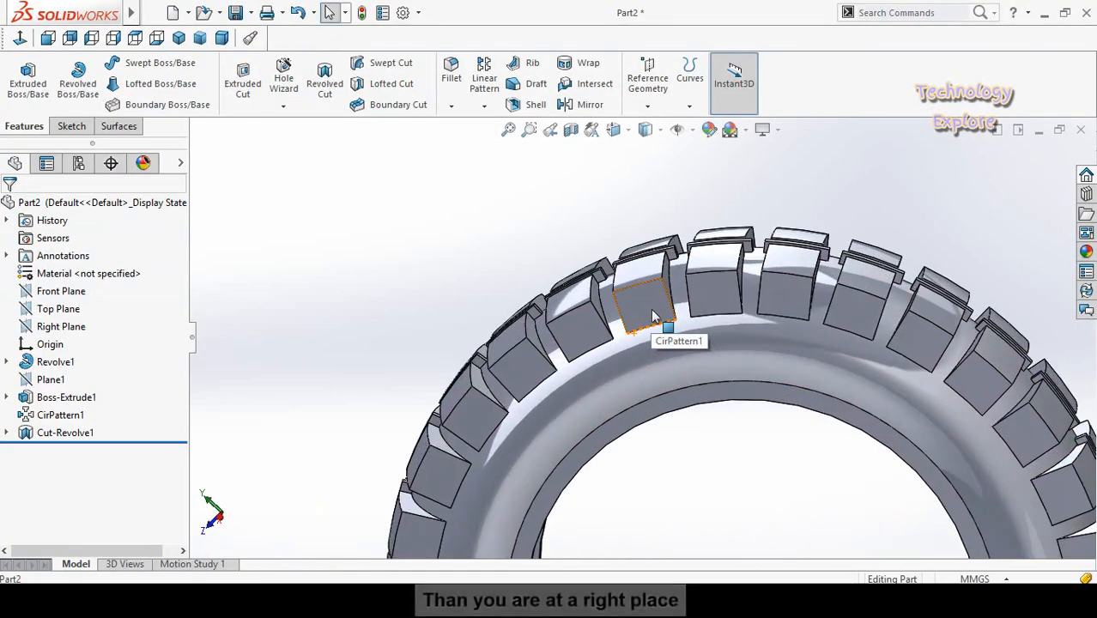
pyautogui.click(649, 309)
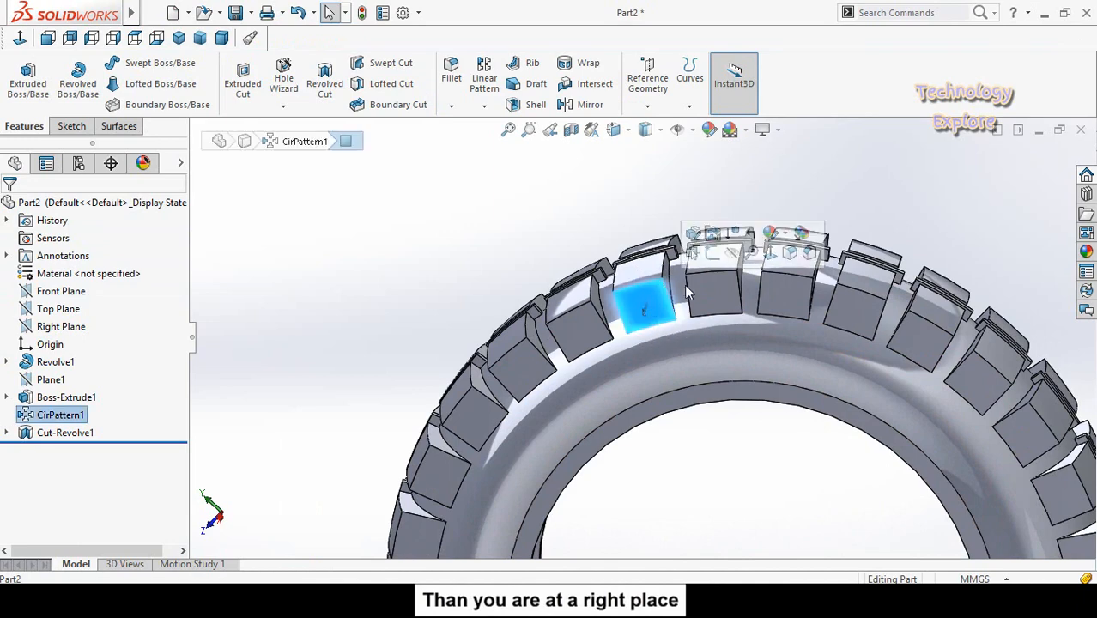
pyautogui.click(728, 256)
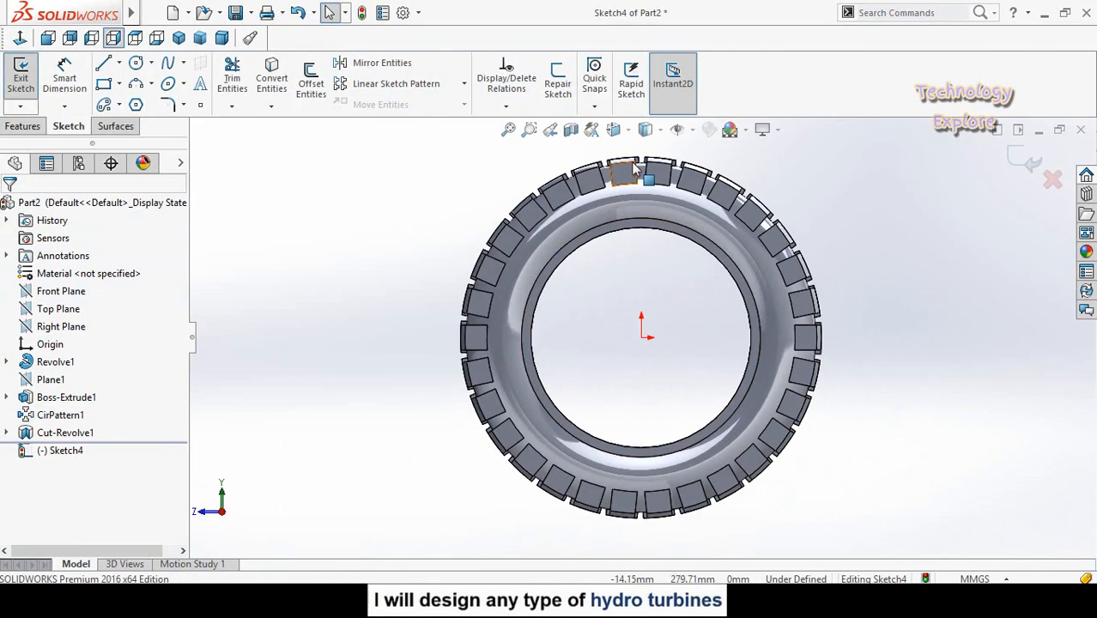
pyautogui.scroll(-3, 633, 169)
pyautogui.scroll(-5, 631, 259)
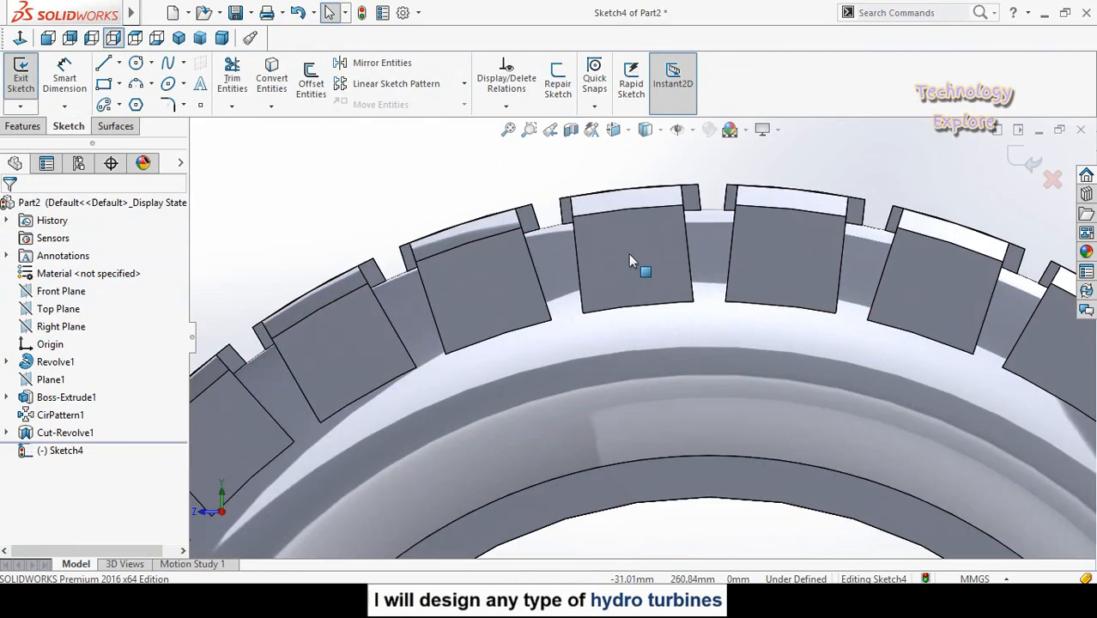
pyautogui.scroll(-2, 622, 300)
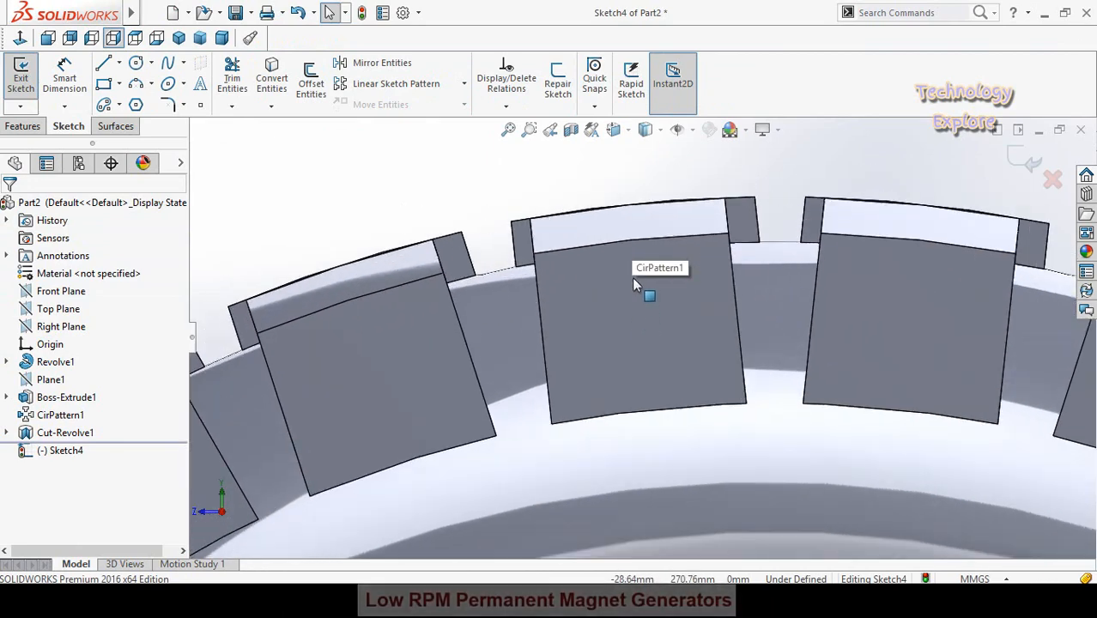
# - Sketch four three-point arcs across the tread block's side face, two near its upper edge and two near its lower edge
pyautogui.click(136, 83)
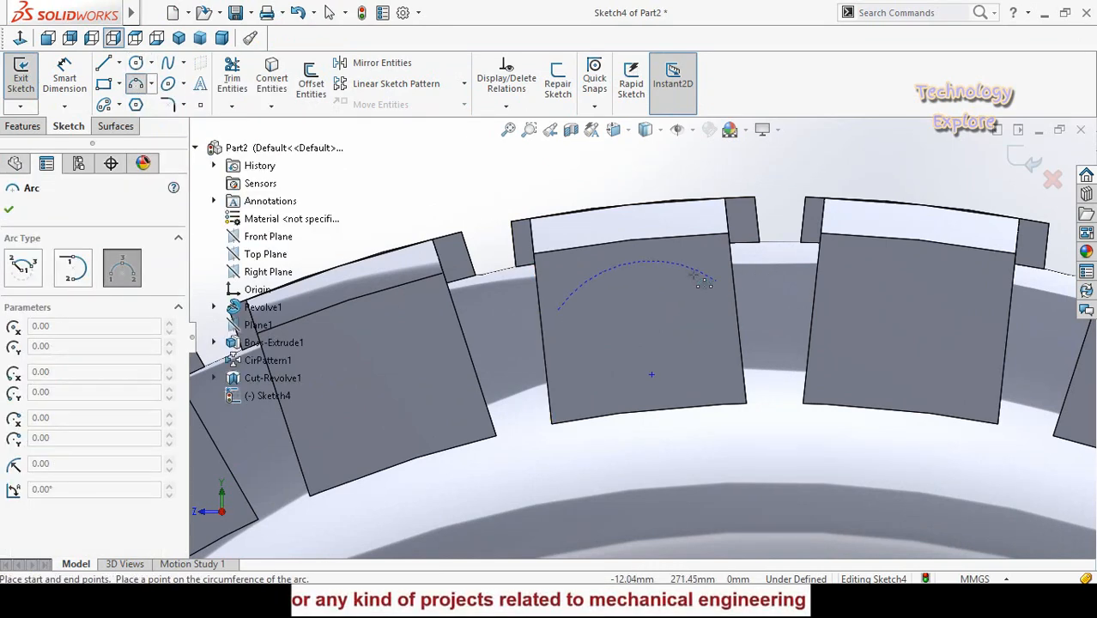
pyautogui.click(703, 282)
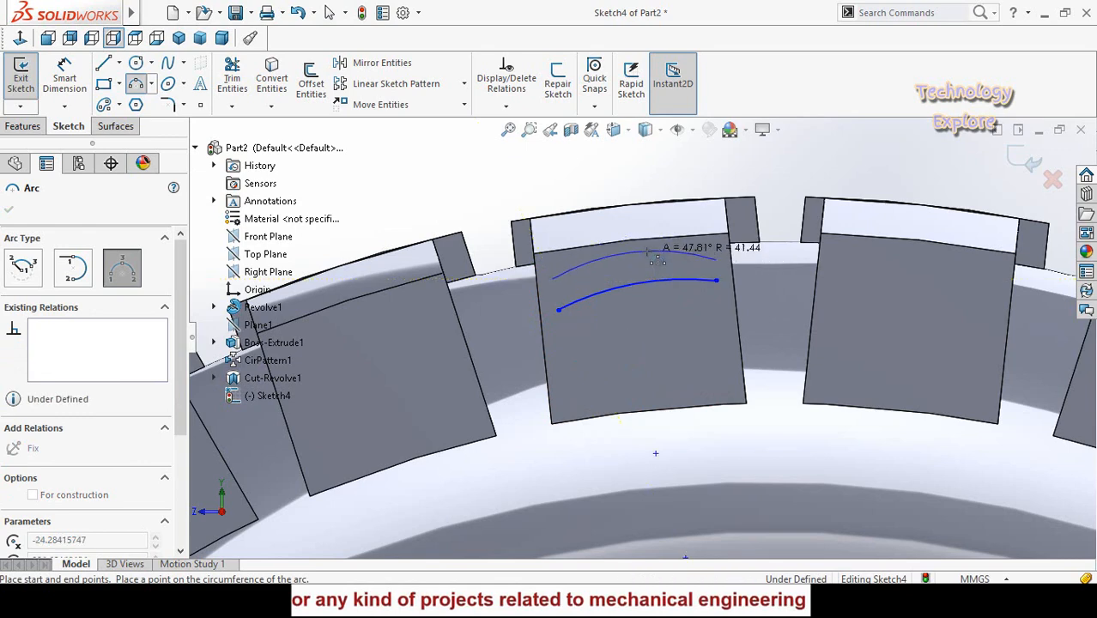
pyautogui.click(648, 251)
pyautogui.click(575, 406)
pyautogui.click(730, 384)
pyautogui.click(650, 387)
pyautogui.click(575, 386)
pyautogui.click(722, 352)
pyautogui.click(654, 358)
pyautogui.press('Escape')
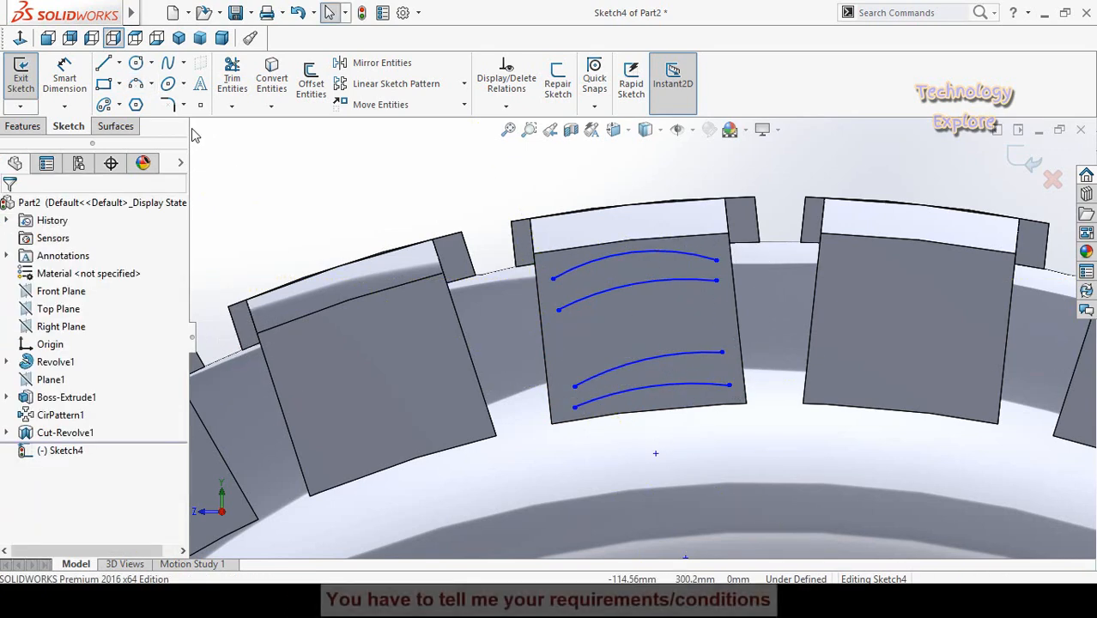
# - Close both curved slot profiles on the tread block face with straight lines joining the arc endpoints at each end
pyautogui.click(119, 63)
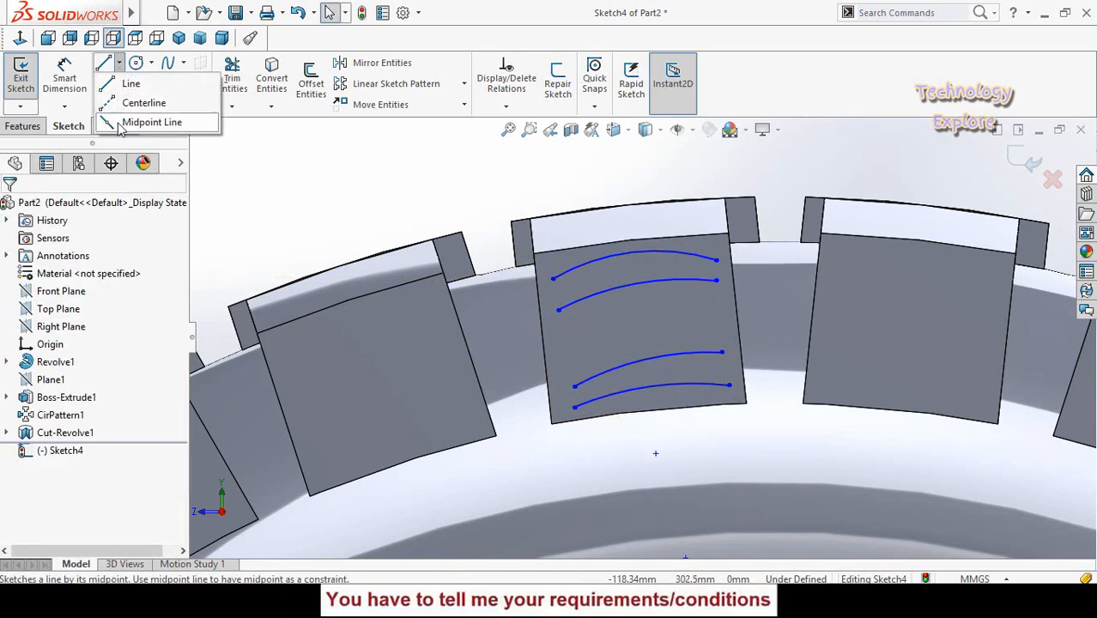
pyautogui.click(129, 85)
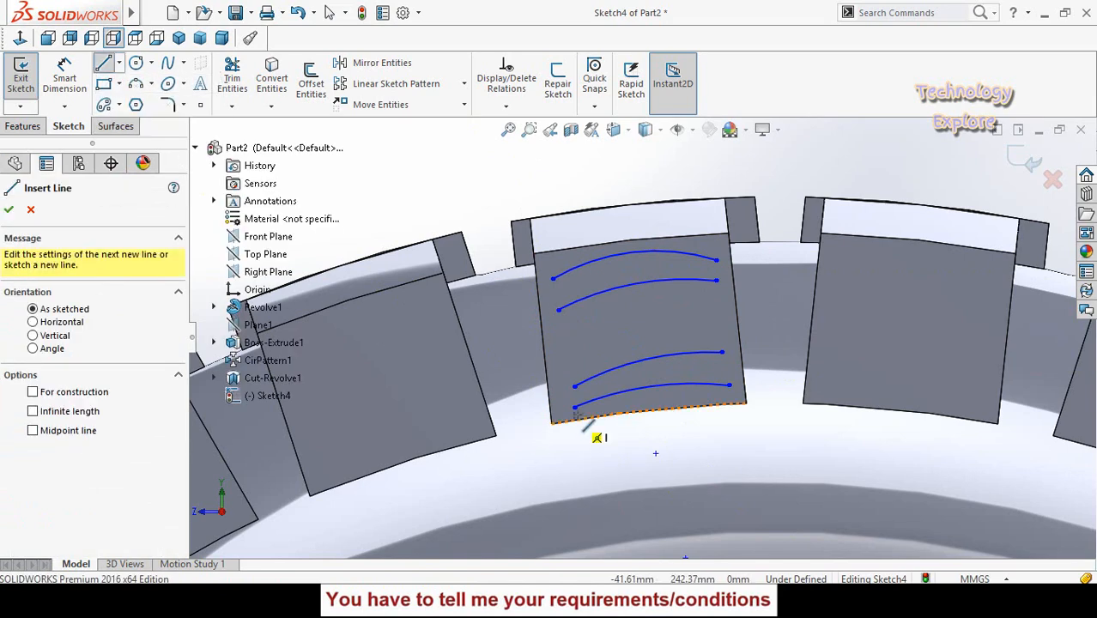
pyautogui.click(575, 386)
pyautogui.click(574, 407)
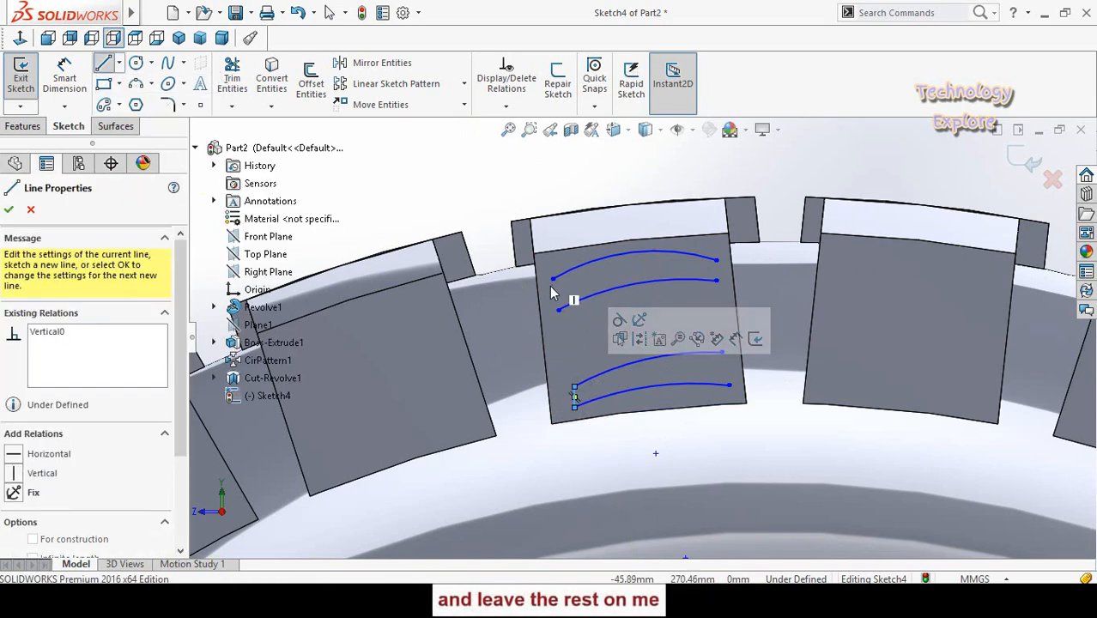
pyautogui.click(553, 279)
pyautogui.doubleClick(559, 310)
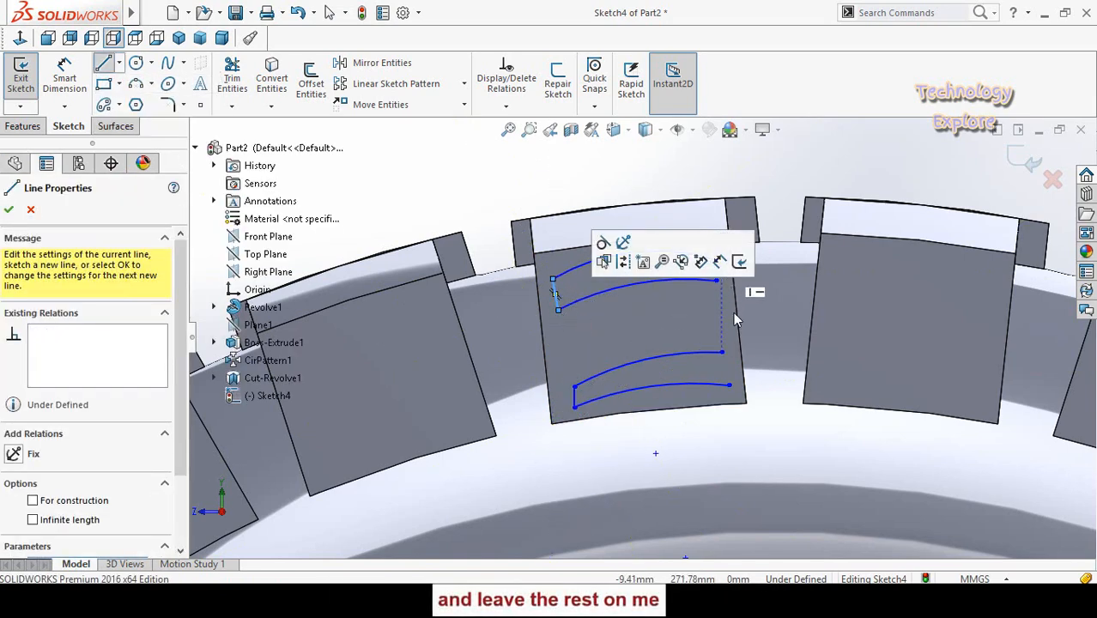
pyautogui.click(716, 259)
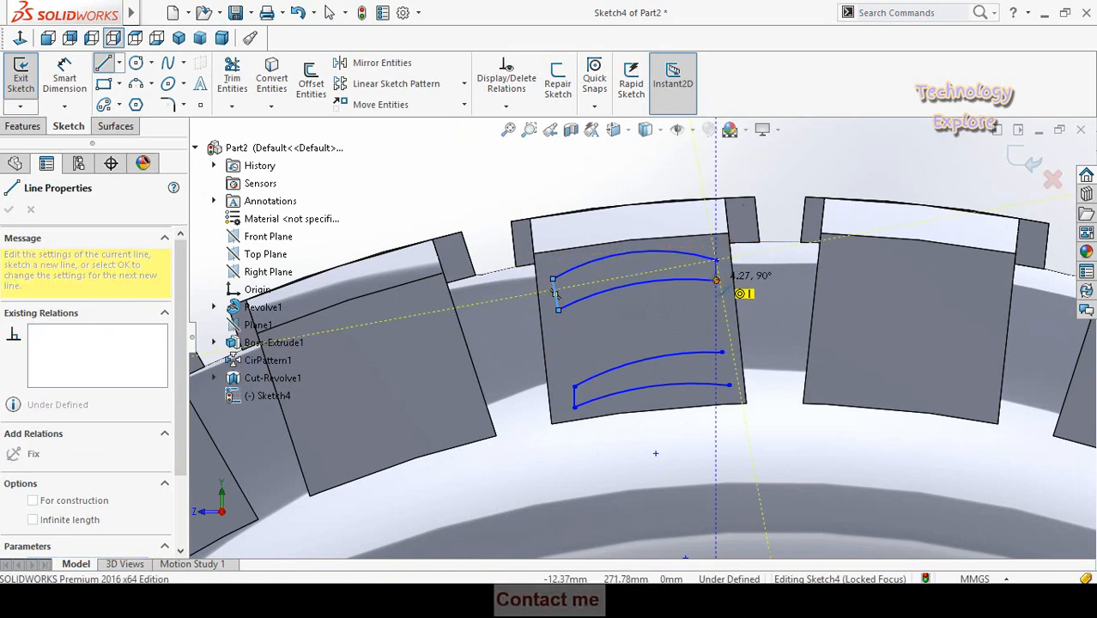
pyautogui.click(716, 280)
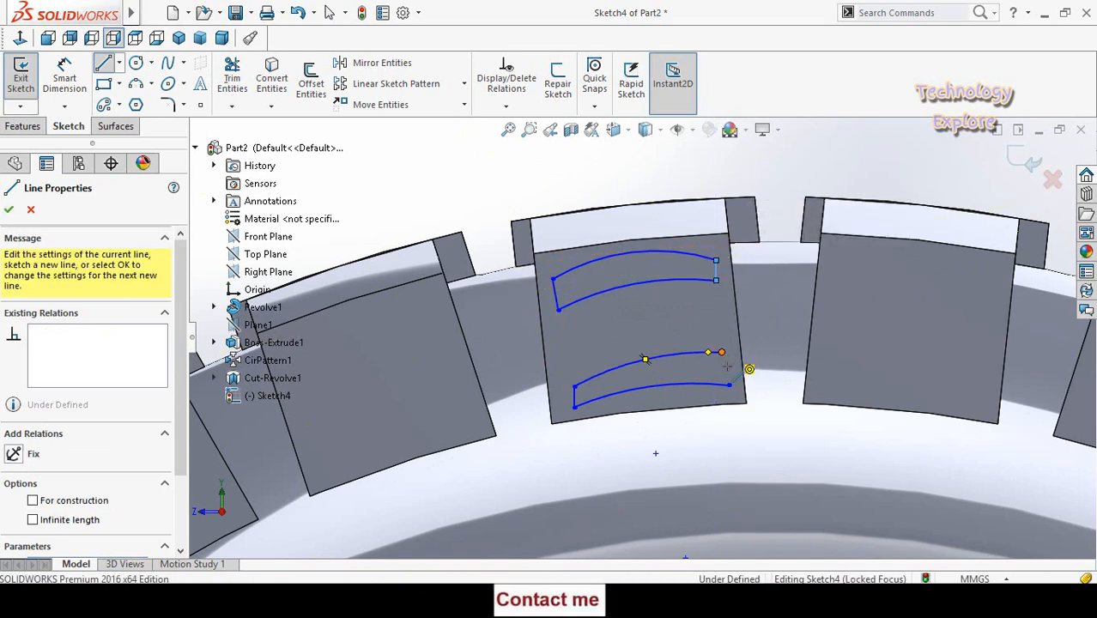
pyautogui.click(721, 352)
pyautogui.click(730, 384)
pyautogui.press('Escape')
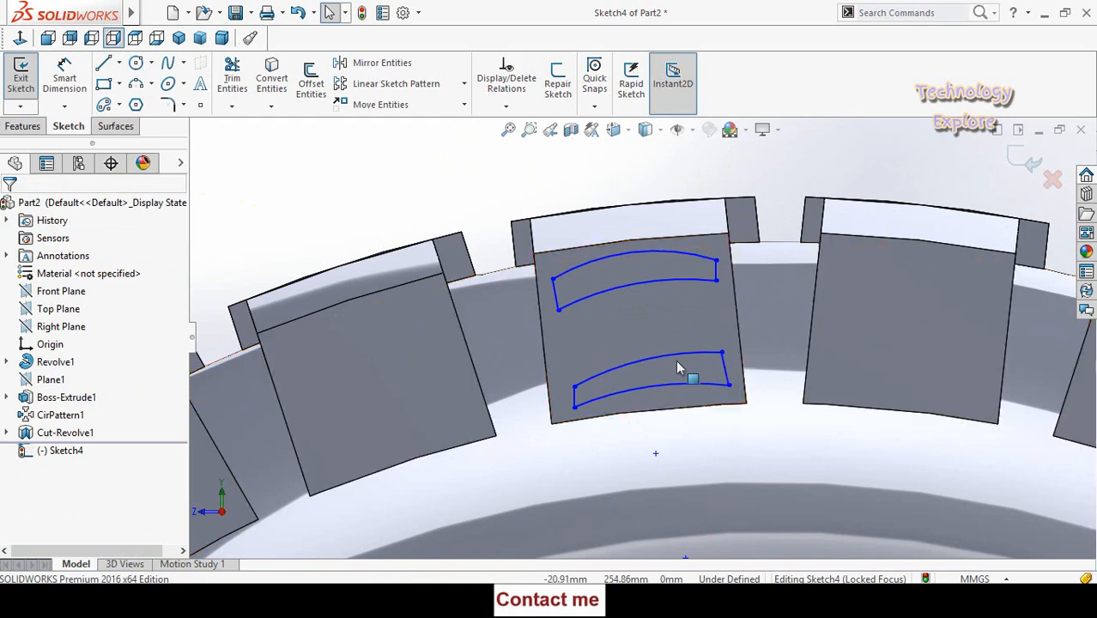
# - Make the four end lines of the two slot profiles equal in length
pyautogui.click(726, 372)
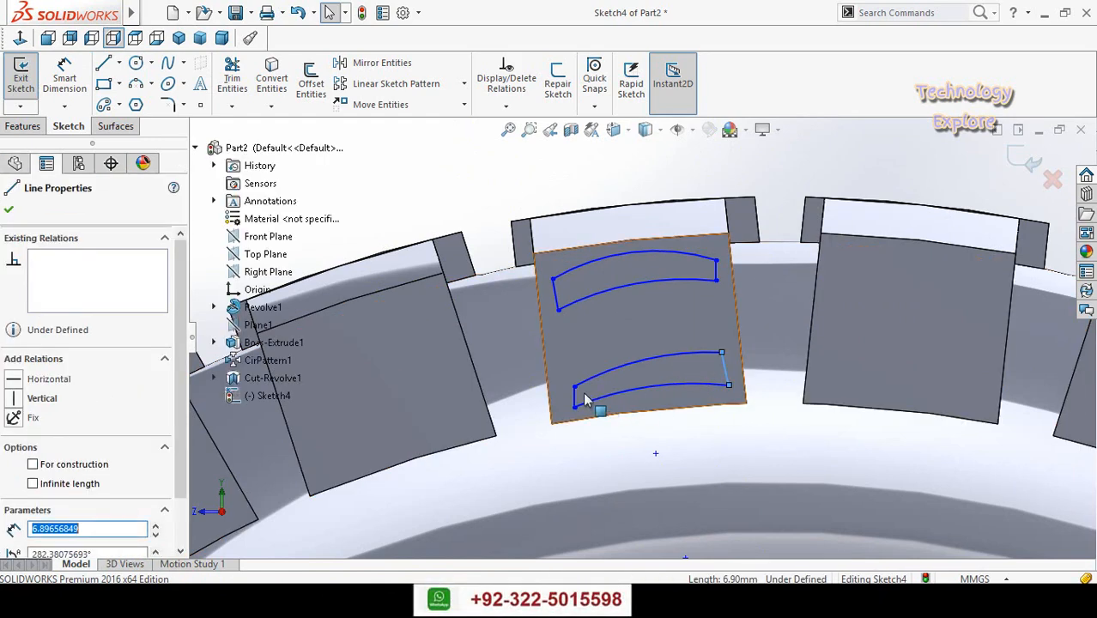
pyautogui.keyDown('ctrl'); pyautogui.click(575, 402); pyautogui.keyUp('ctrl')
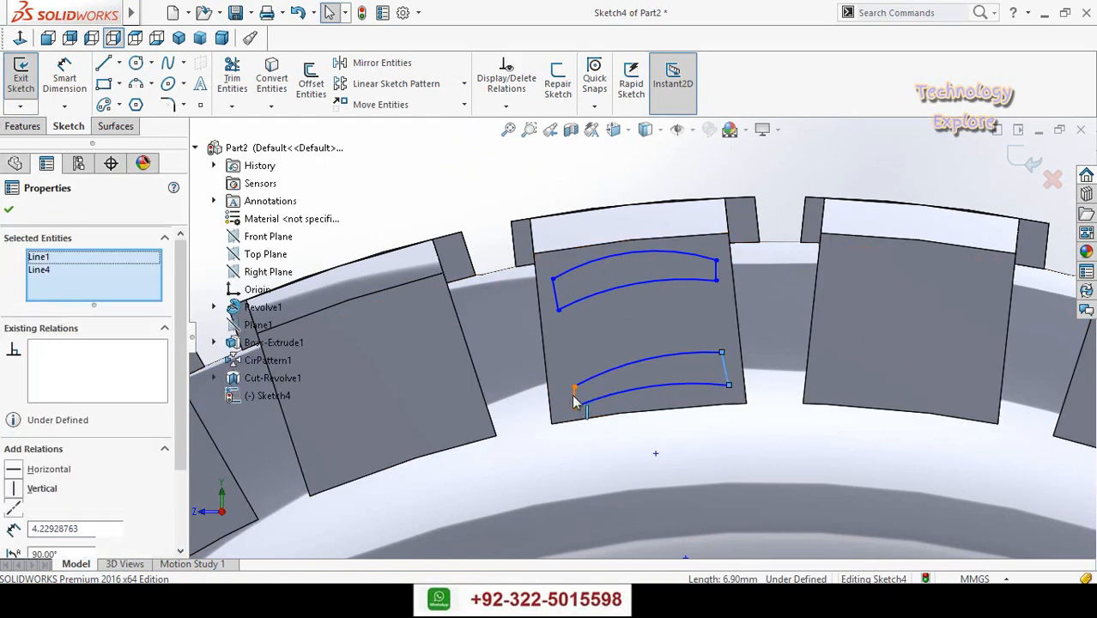
pyautogui.keyDown('ctrl'); pyautogui.click(555, 296); pyautogui.keyUp('ctrl')
pyautogui.keyDown('ctrl'); pyautogui.click(716, 273); pyautogui.keyUp('ctrl')
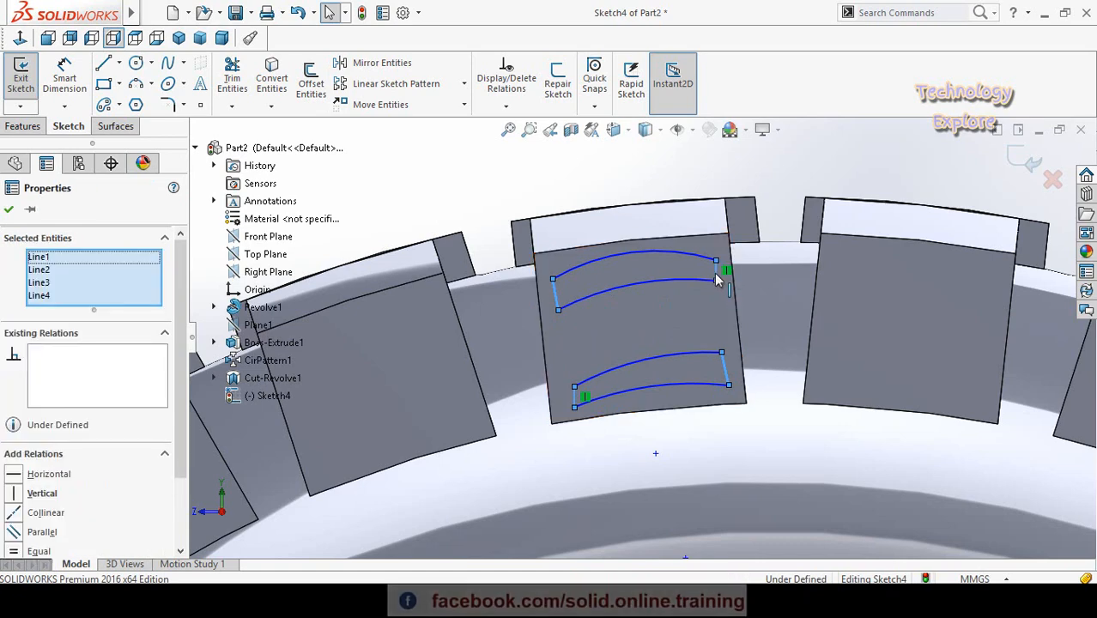
pyautogui.click(839, 217)
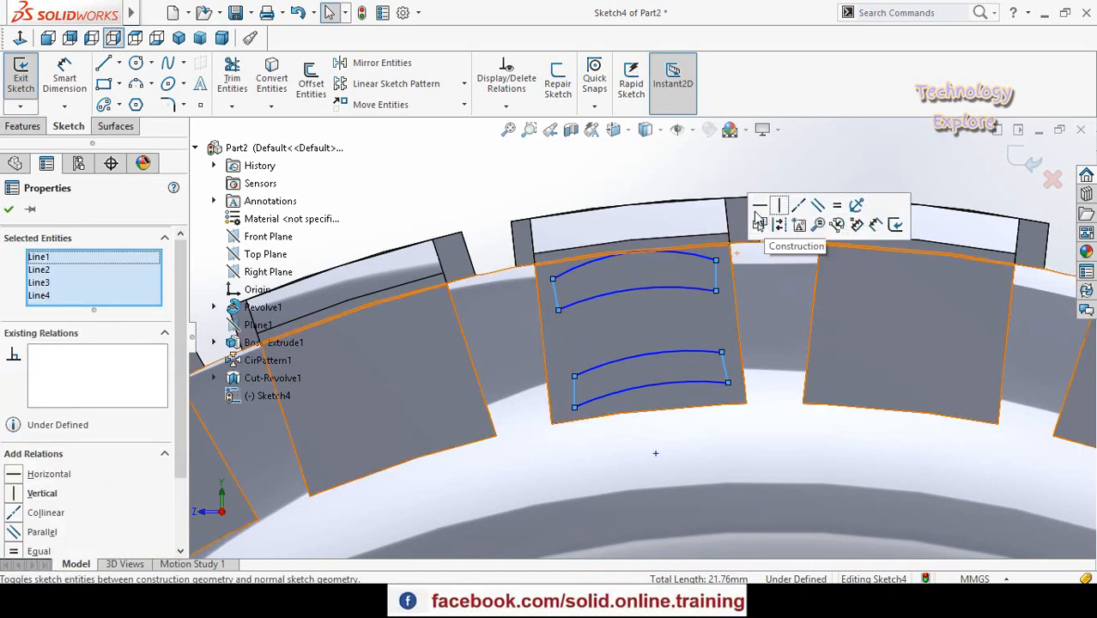
pyautogui.scroll(2, 599, 341)
pyautogui.press('Escape')
pyautogui.scroll(-3, 620, 330)
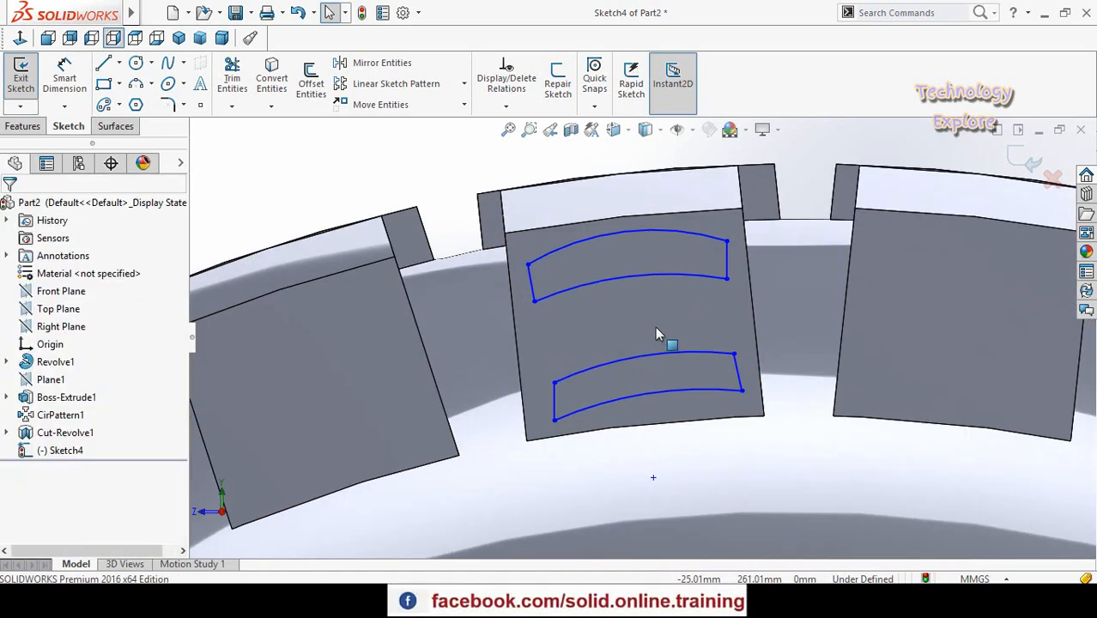
# - Make the right-hand end lines of the upper and lower slot profiles collinear
pyautogui.click(738, 369)
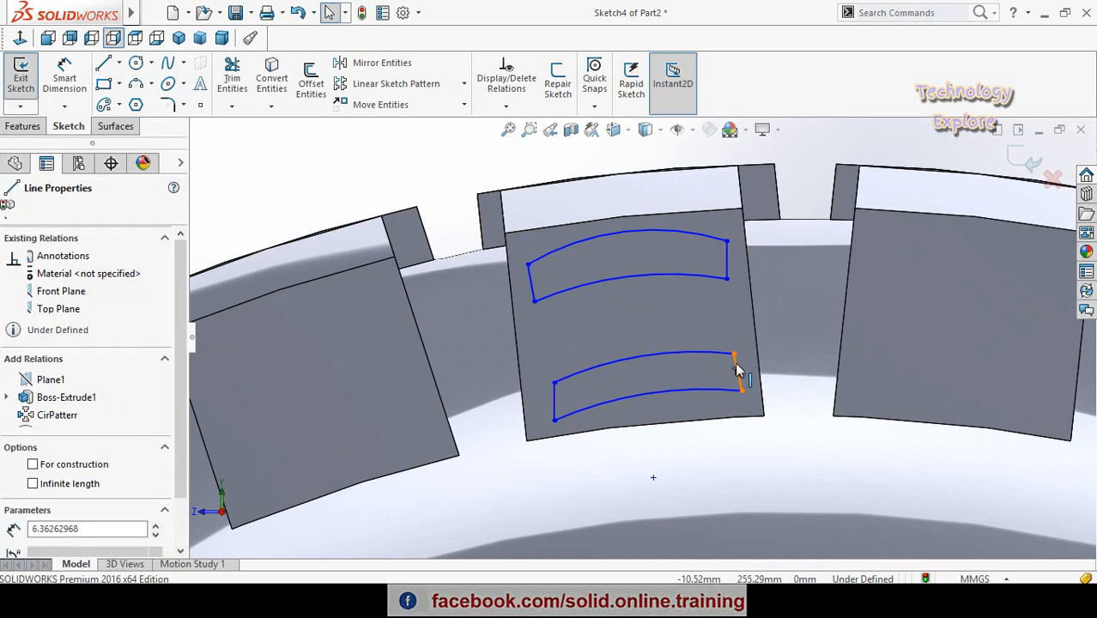
pyautogui.keyDown('ctrl'); pyautogui.click(726, 266); pyautogui.keyUp('ctrl')
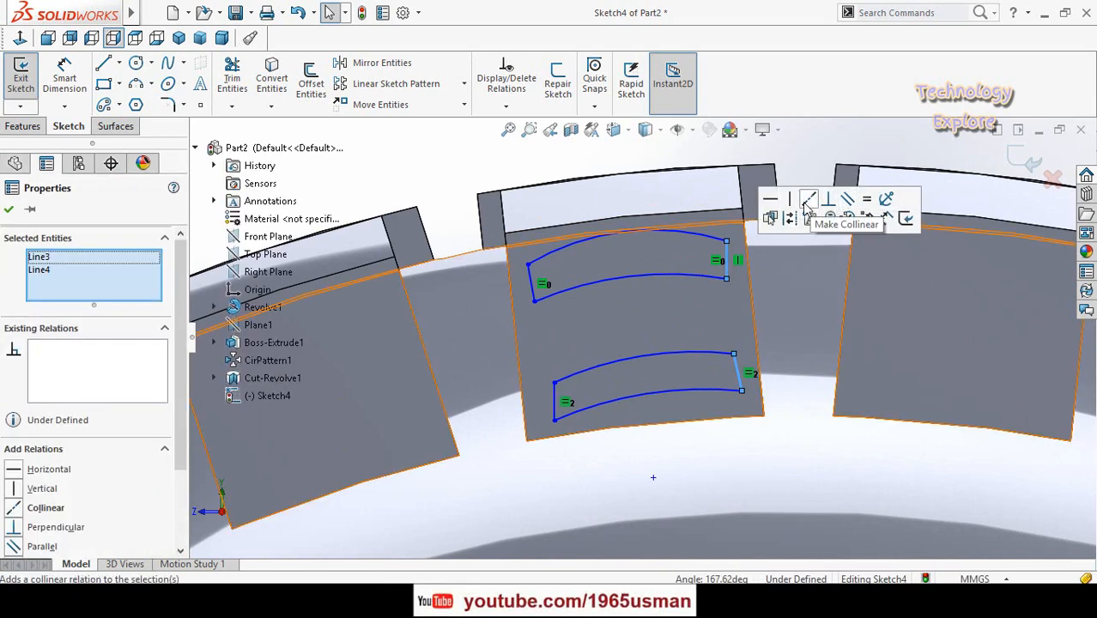
pyautogui.scroll(2, 711, 321)
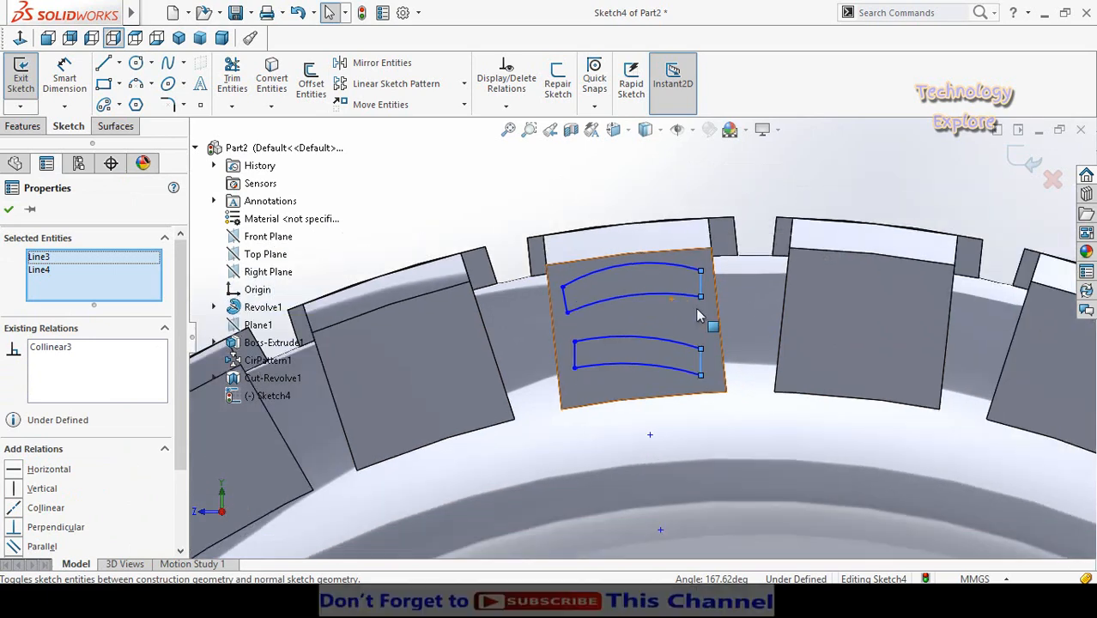
pyautogui.press('Escape')
pyautogui.scroll(-2, 700, 297)
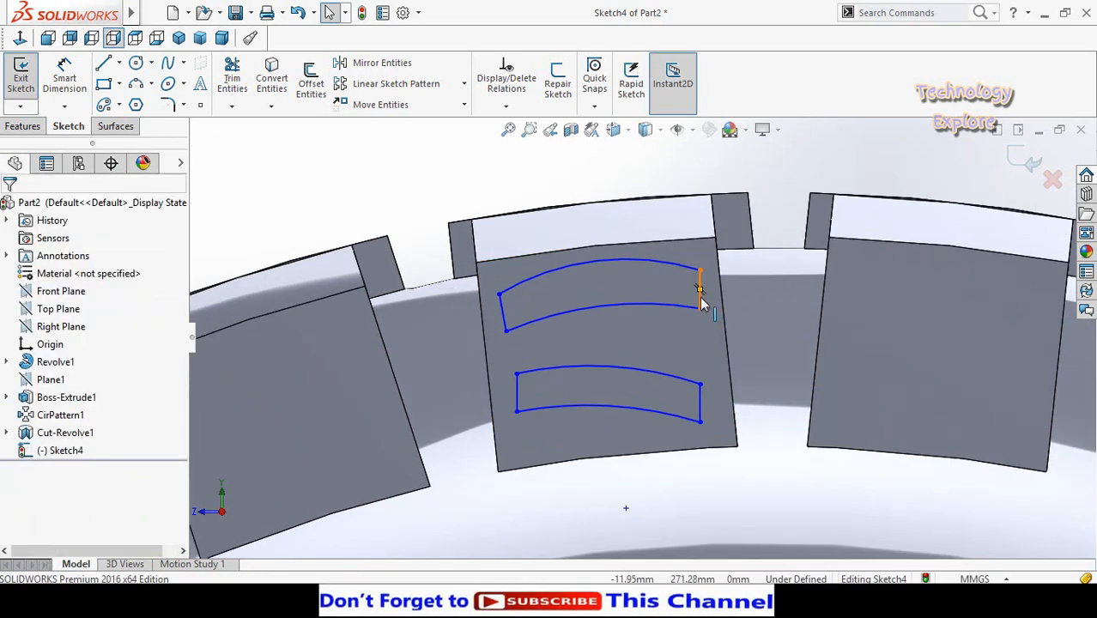
# - Delete the vertical relation from the upper slot profile's right-hand end line
pyautogui.click(701, 295)
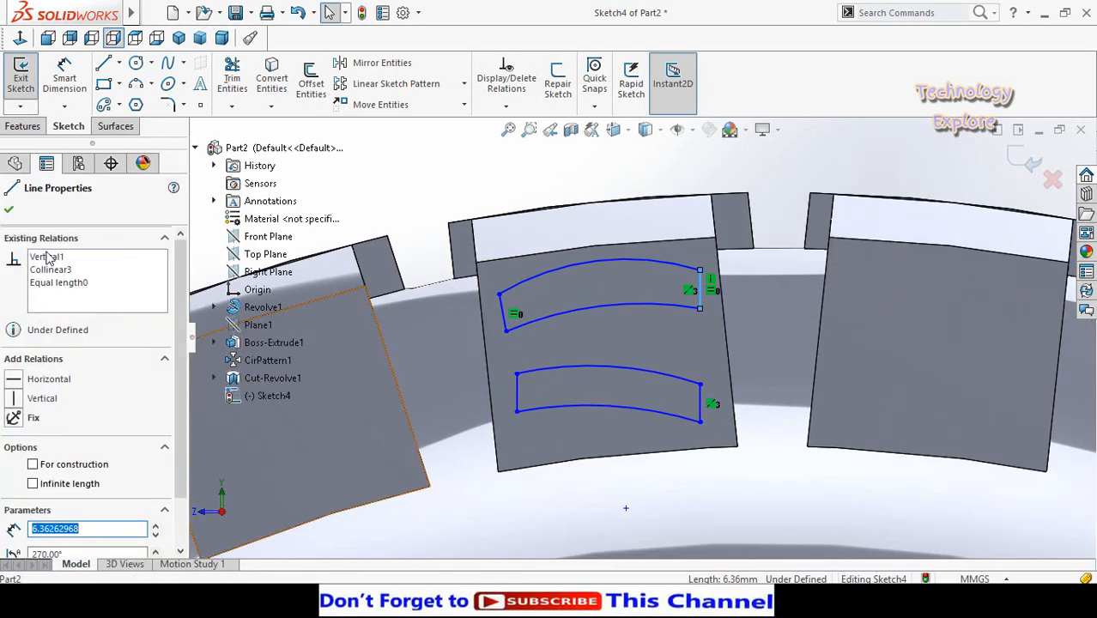
pyautogui.rightClick(72, 259)
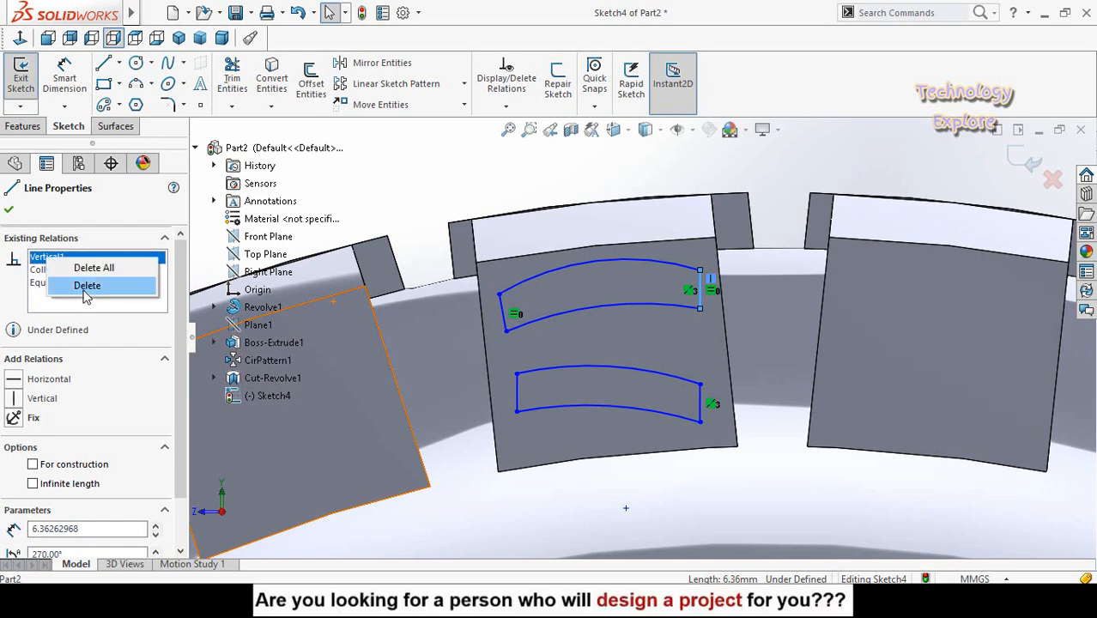
pyautogui.click(87, 286)
pyautogui.press('Escape')
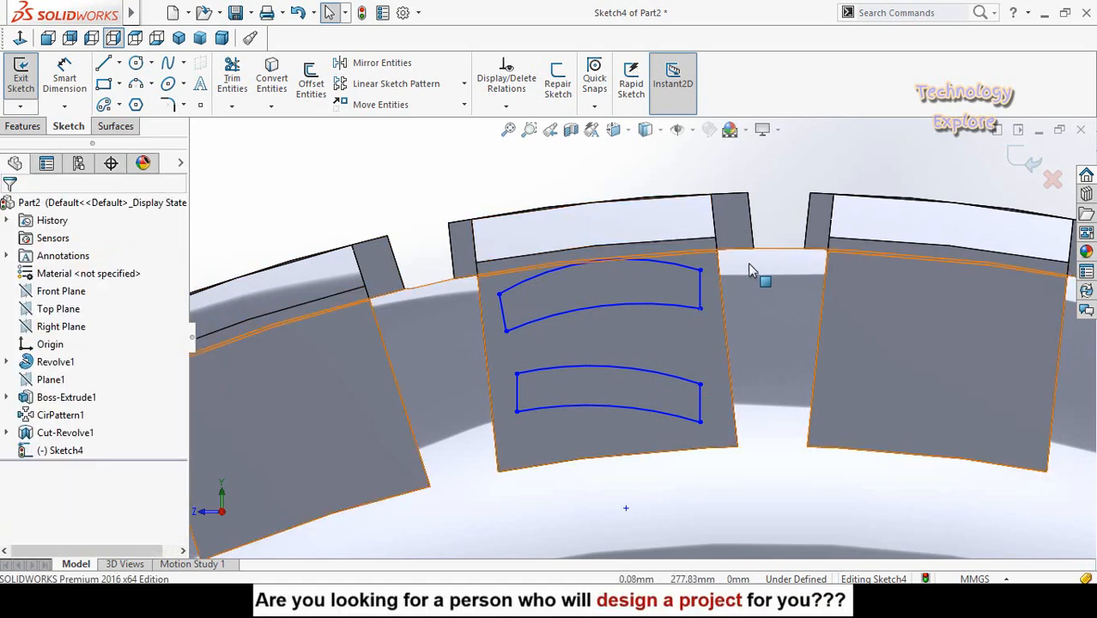
# - Reposition the right-hand ends of both slot profiles so their end lines slant along the block's right edge
pyautogui.moveTo(702, 272); pyautogui.dragTo(676, 271)
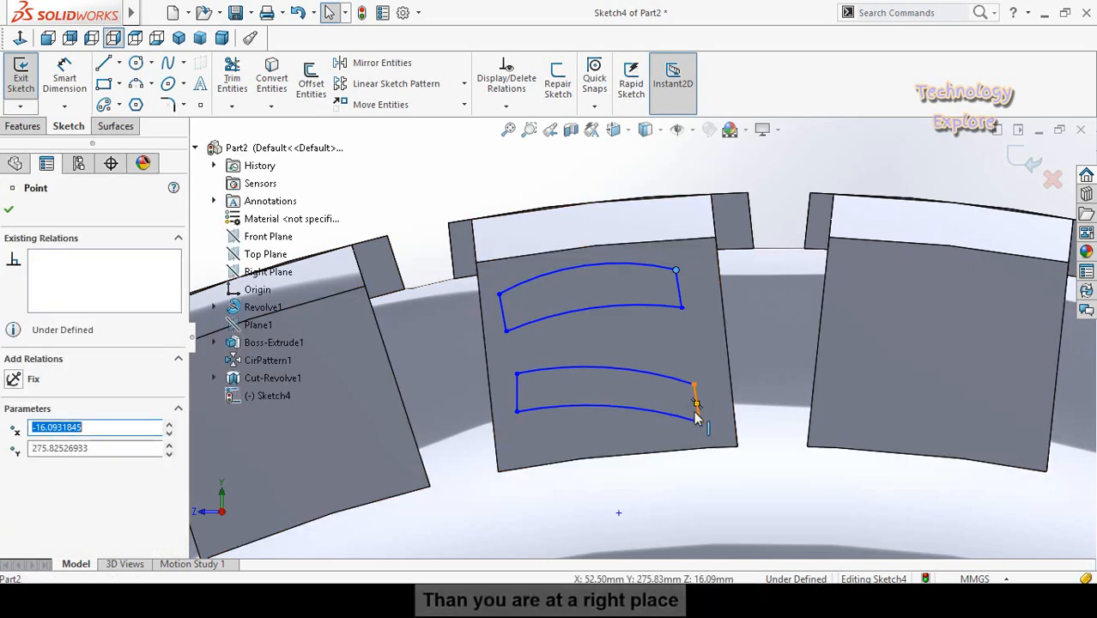
pyautogui.moveTo(699, 422); pyautogui.dragTo(711, 393)
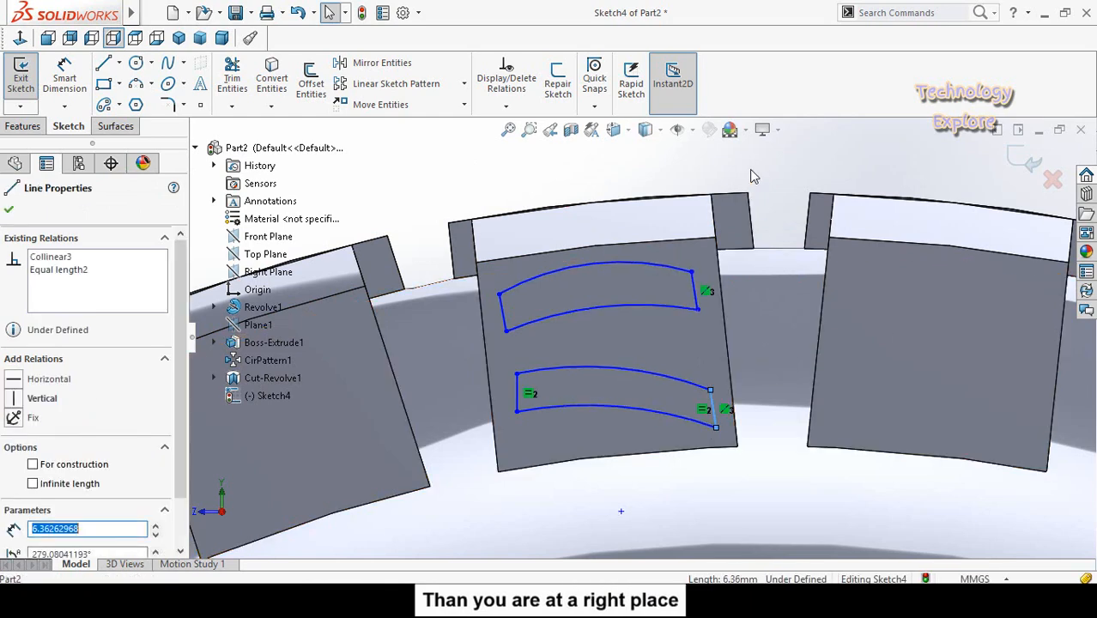
pyautogui.press('Escape')
# - Make the two right-hand slot end lines parallel to the tread block's right edge
pyautogui.click(694, 293)
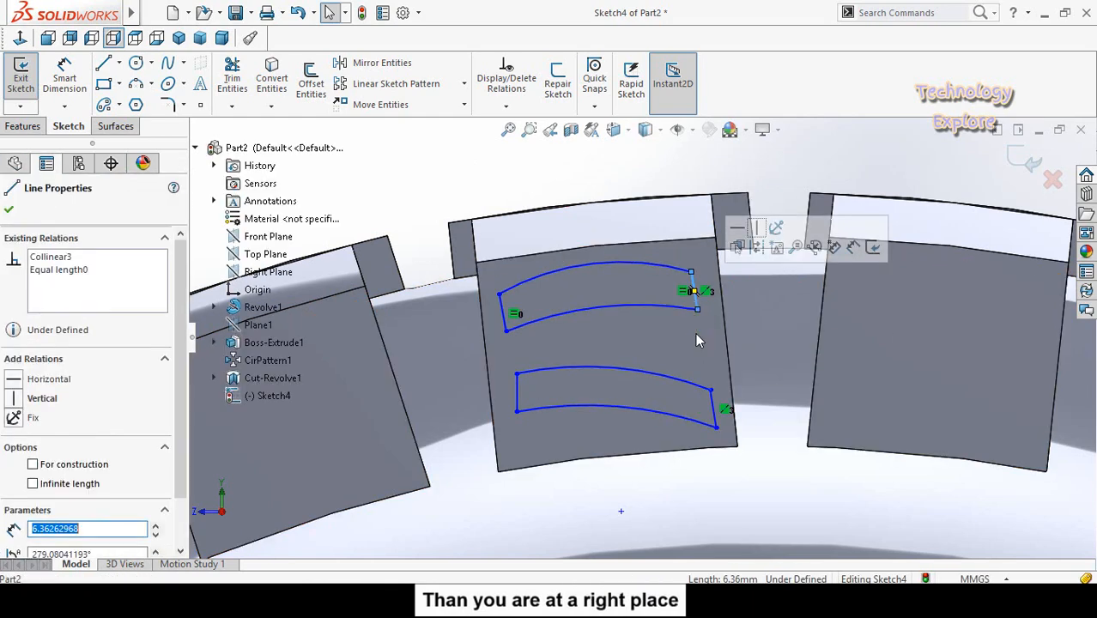
pyautogui.keyDown('ctrl'); pyautogui.click(713, 404); pyautogui.keyUp('ctrl')
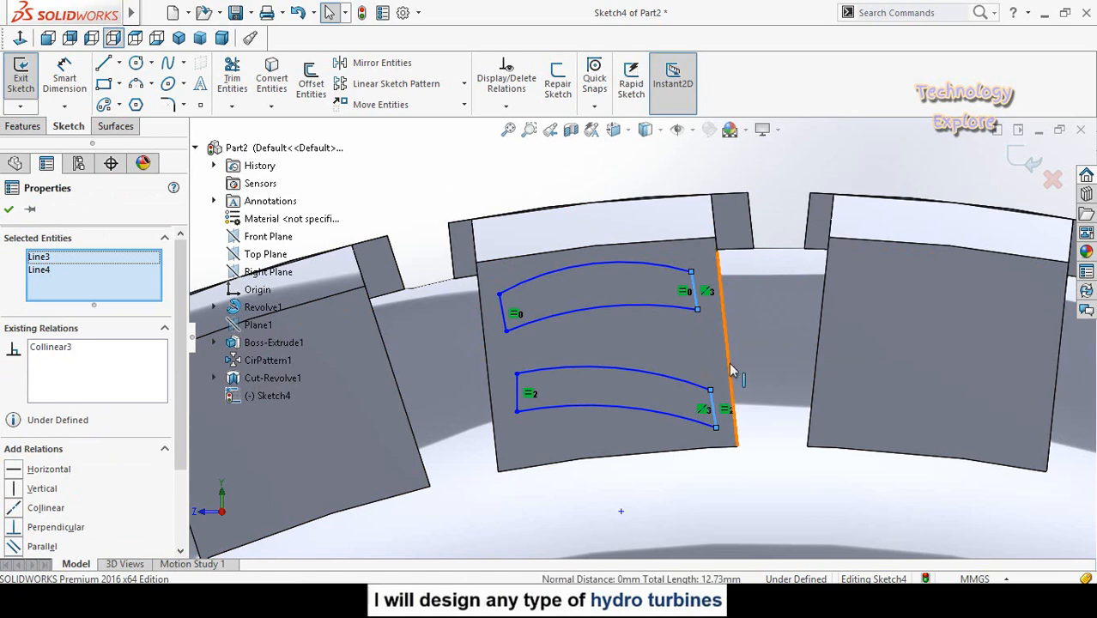
pyautogui.keyDown('ctrl'); pyautogui.click(731, 371); pyautogui.keyUp('ctrl')
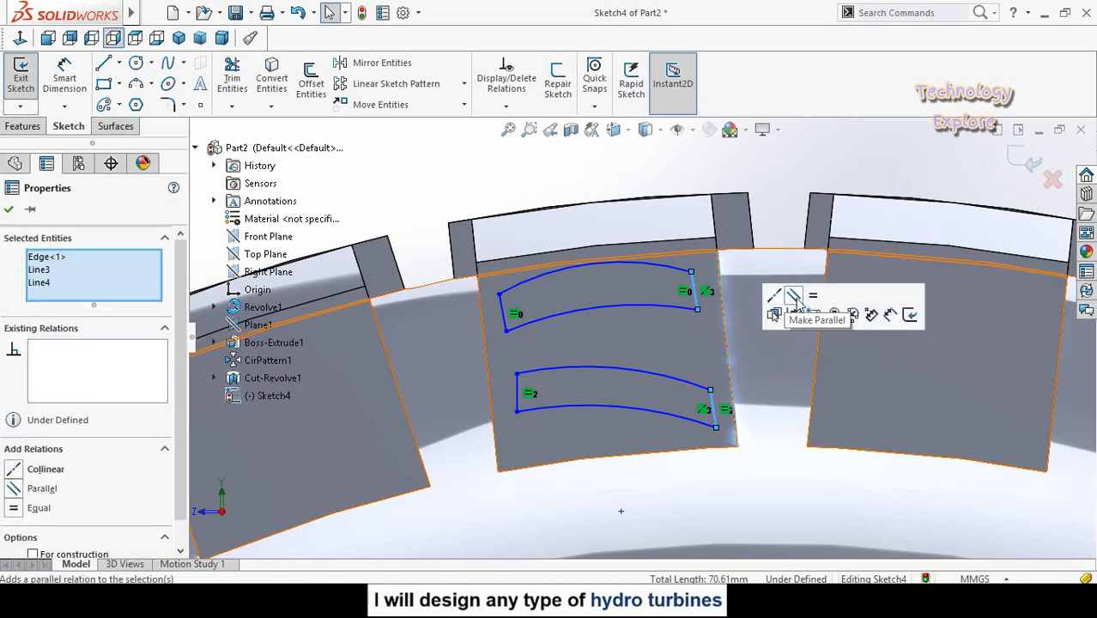
pyautogui.click(794, 301)
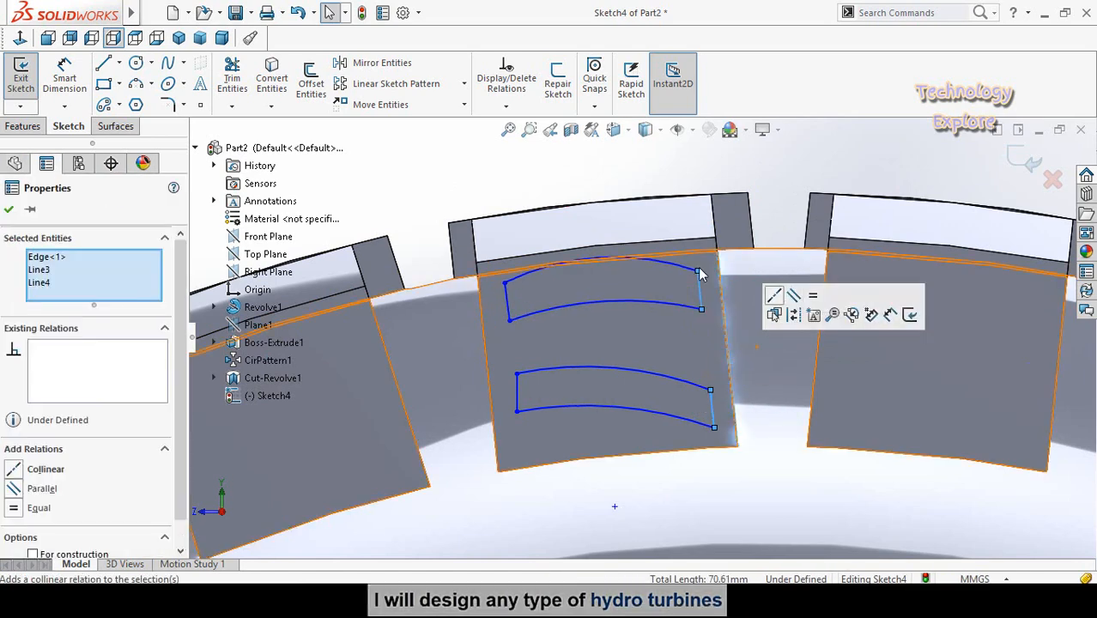
pyautogui.click(763, 176)
pyautogui.scroll(-1, 556, 401)
pyautogui.scroll(1, 537, 400)
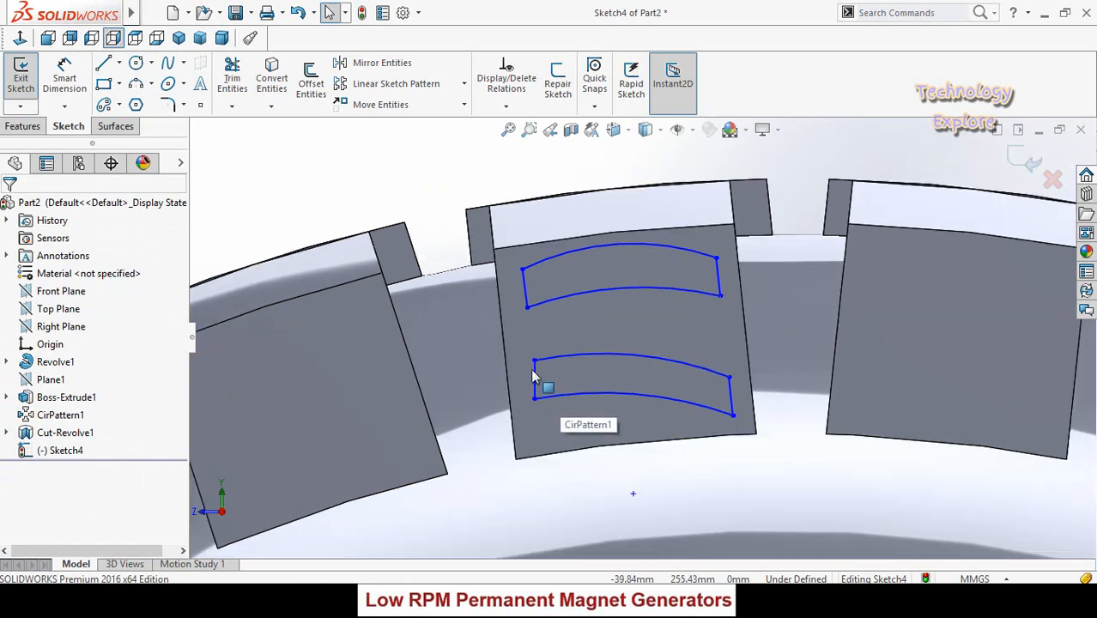
# - Try to delete the vertical relation from the lower slot profile's left-hand end line and recheck that line's relations
pyautogui.click(526, 304)
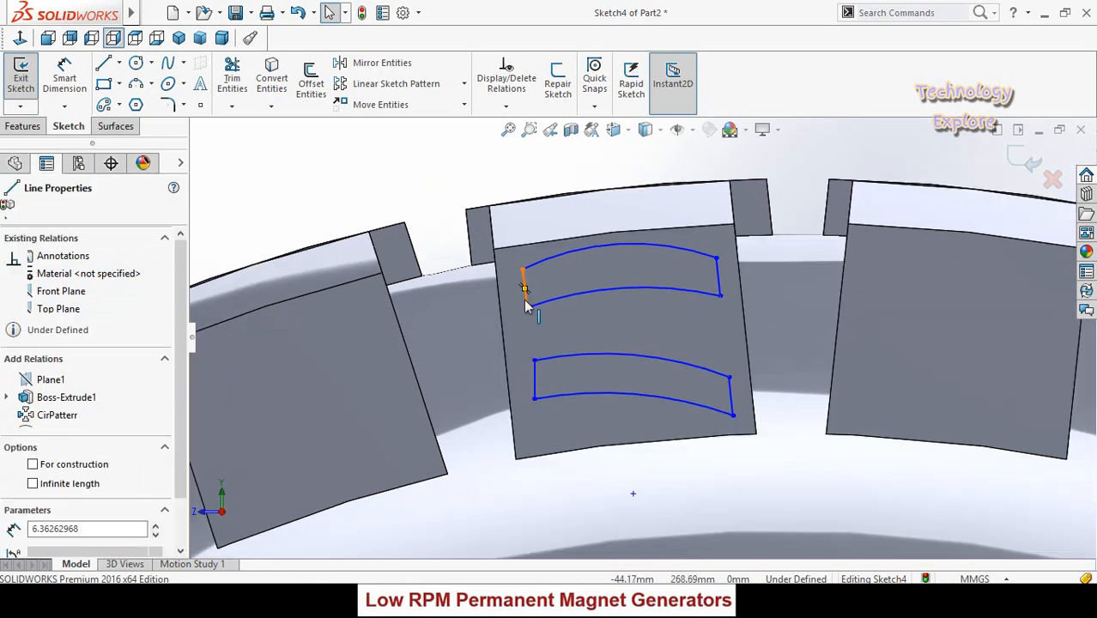
pyautogui.click(533, 388)
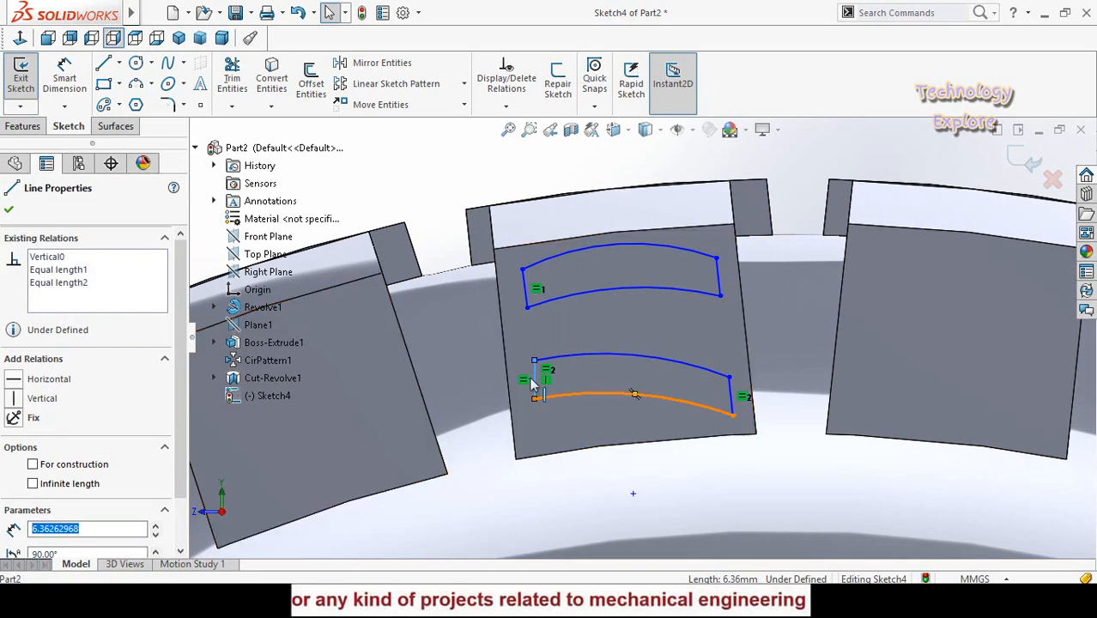
pyautogui.click(62, 259)
pyautogui.rightClick(62, 259)
pyautogui.click(102, 287)
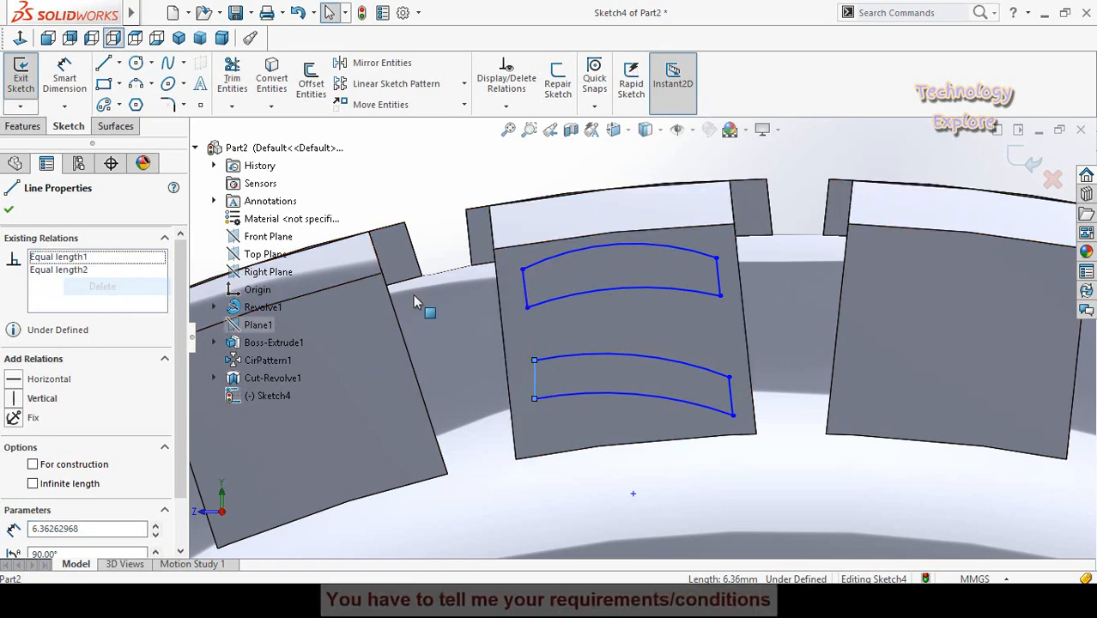
pyautogui.click(436, 170)
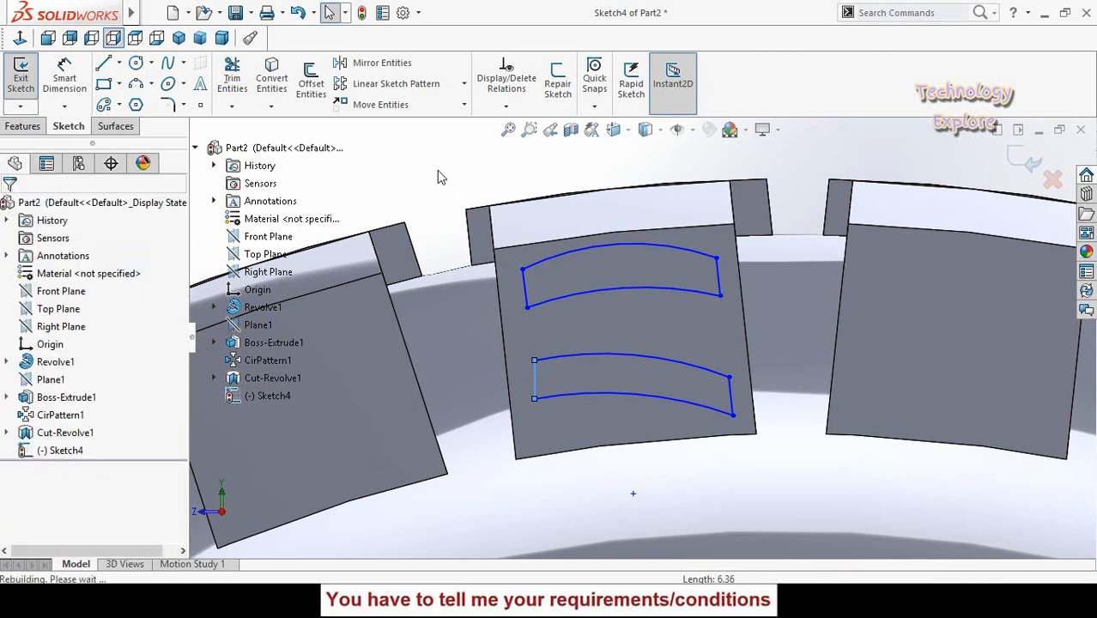
pyautogui.click(535, 388)
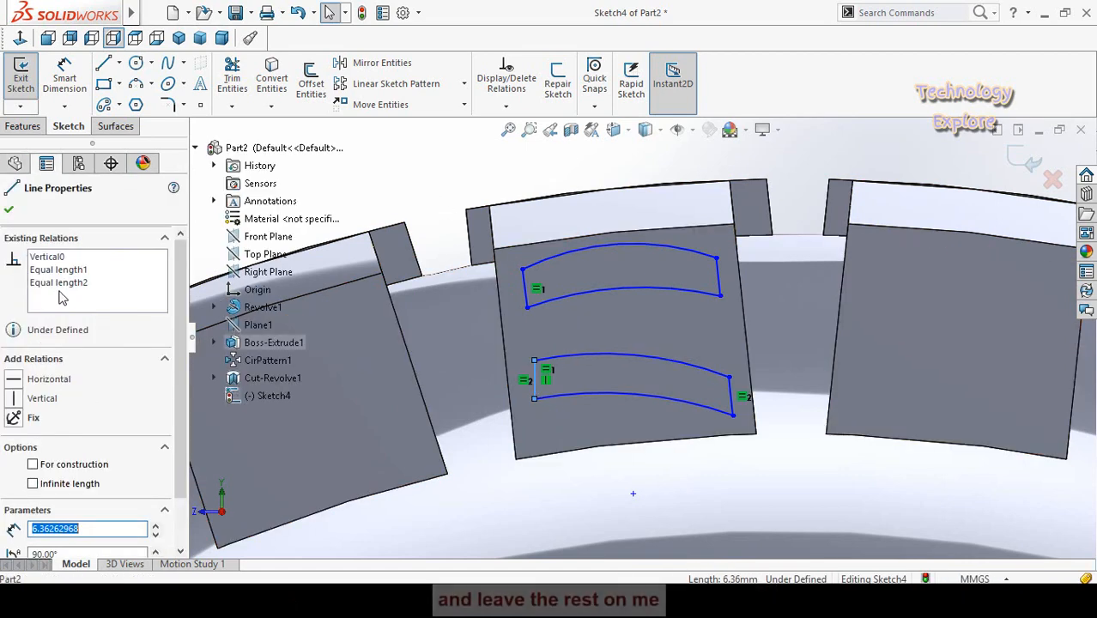
pyautogui.click(357, 198)
pyautogui.scroll(-1, 505, 394)
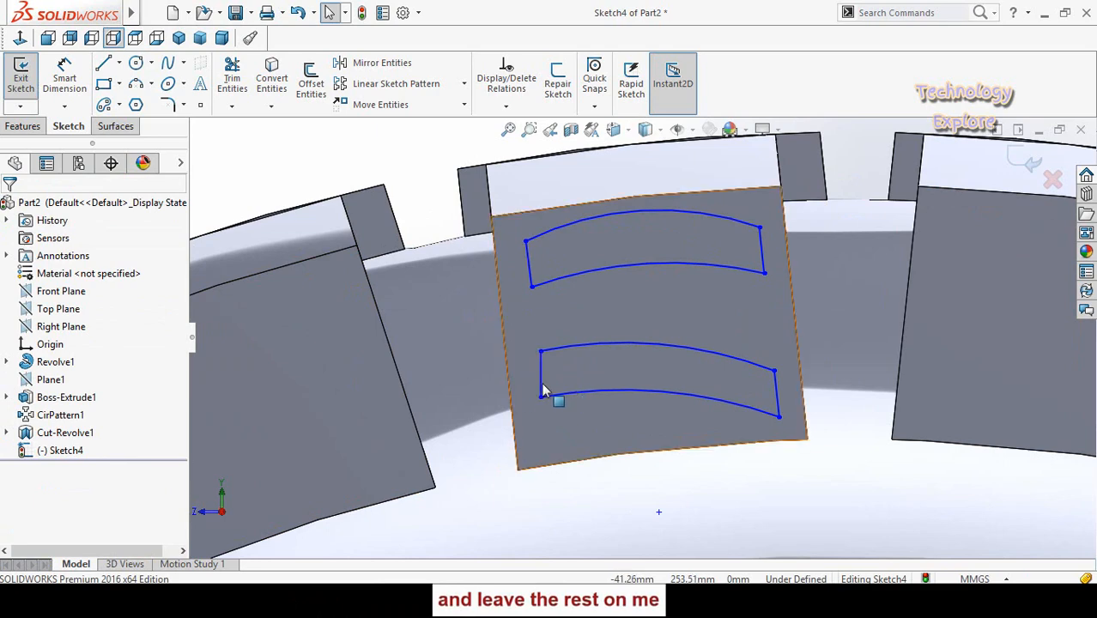
# - Select both slots' left-hand end lines together with the tread block's left edge for a shared sketch relation
pyautogui.click(540, 385)
pyautogui.click(530, 275)
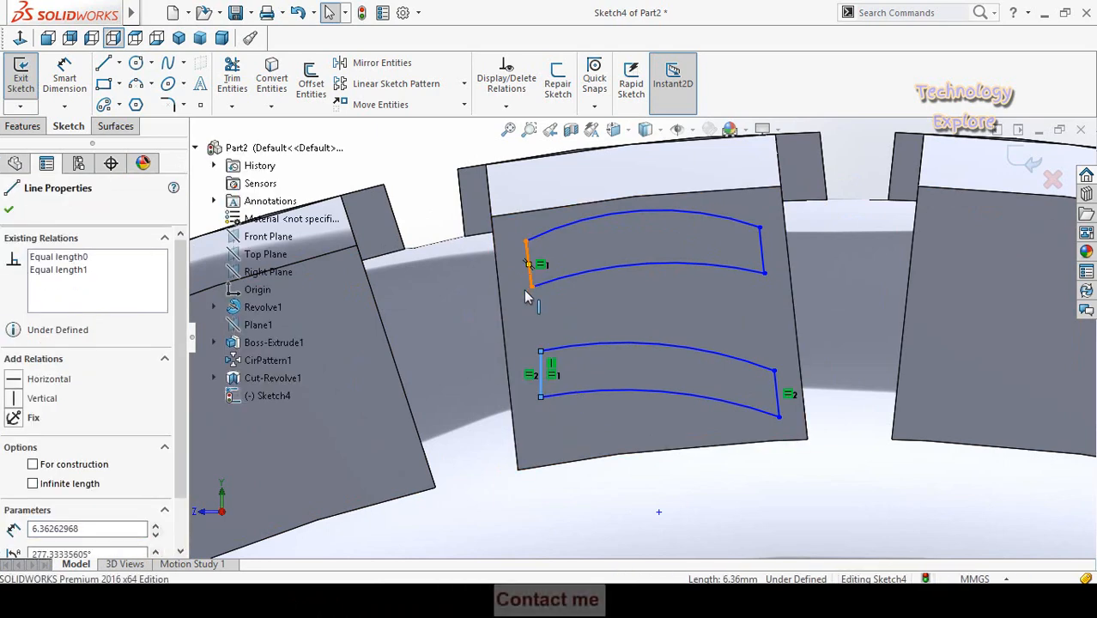
pyautogui.keyDown('ctrl'); pyautogui.click(501, 317); pyautogui.keyUp('ctrl')
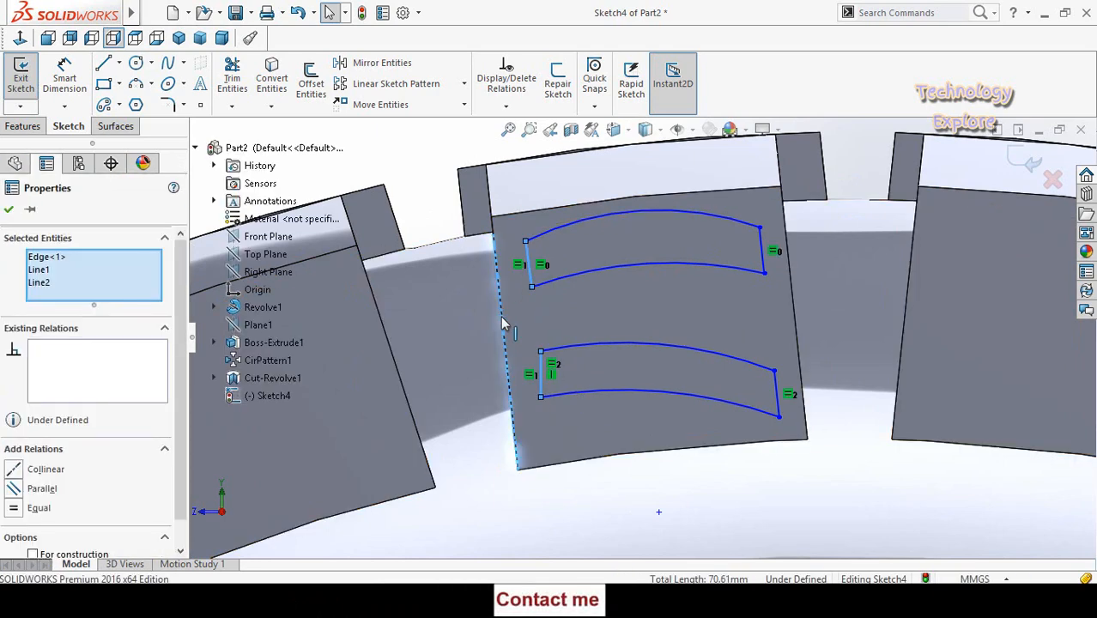
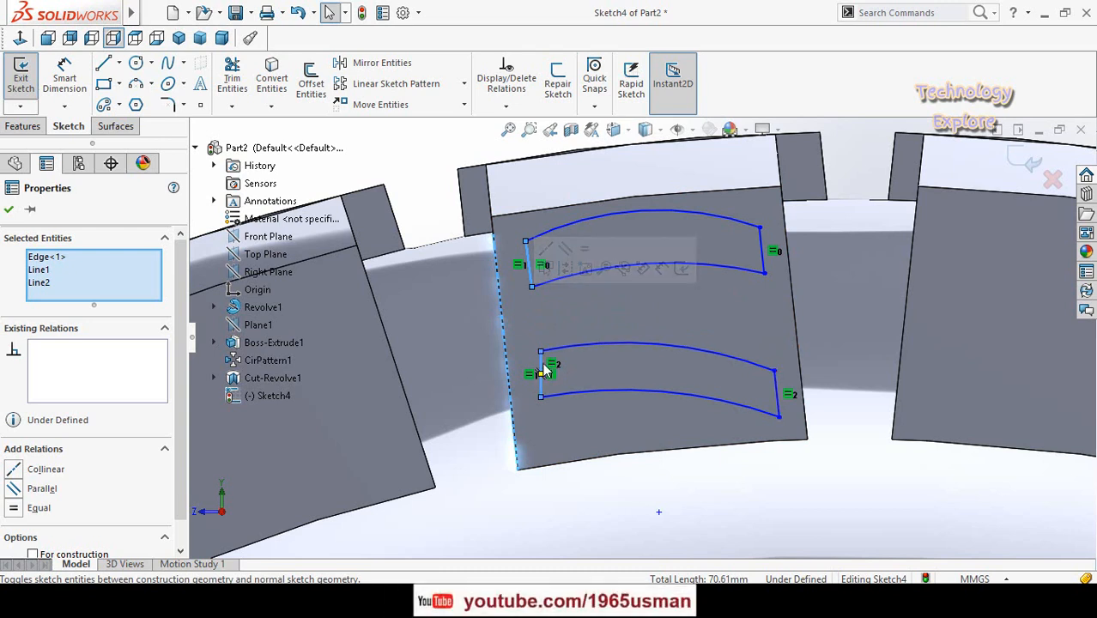
# - Try to make both slots' left-hand end lines parallel to the tread block's left edge and undo the relation
pyautogui.click(566, 250)
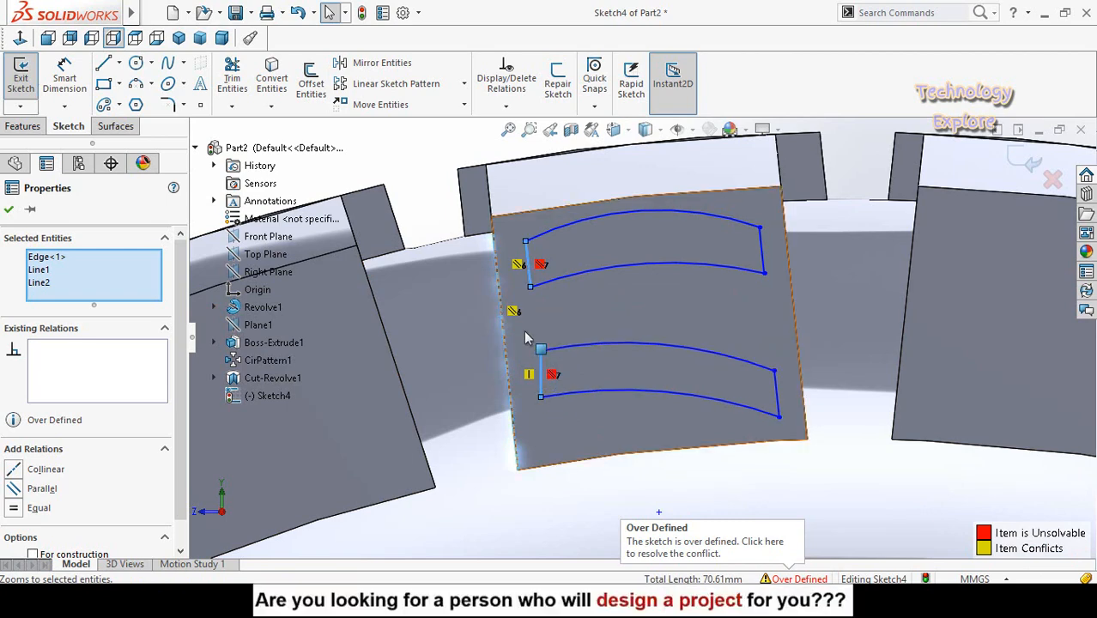
pyautogui.hotkey('ctrl', 'z')
pyautogui.click(406, 167)
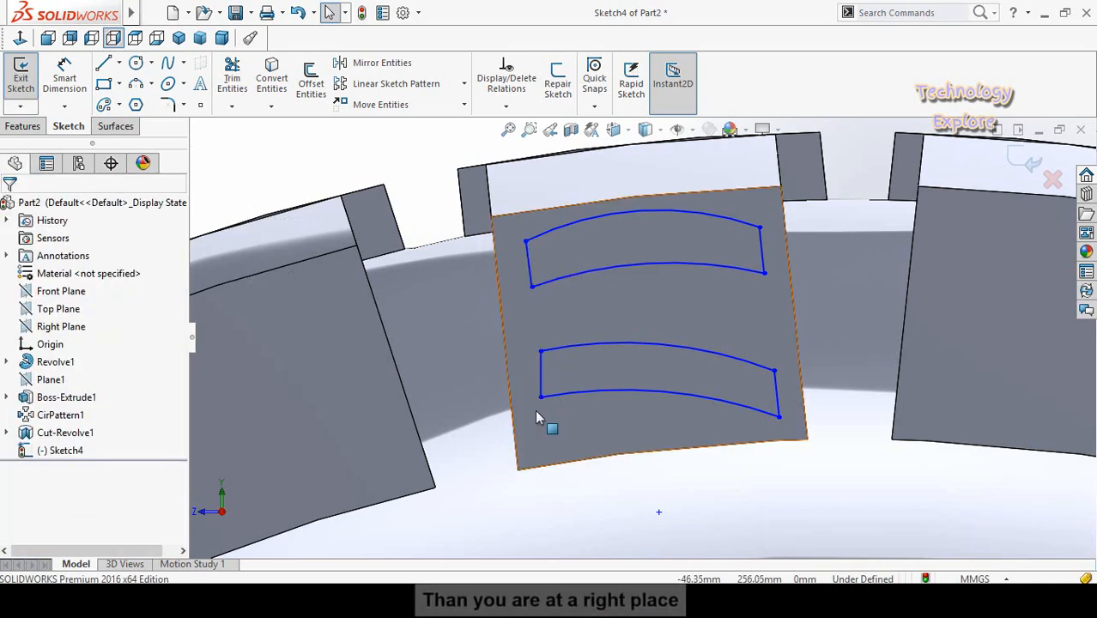
# - Delete the vertical relation from the lower slot's left-hand end line and shift that line's upper endpoint slightly
pyautogui.click(541, 365)
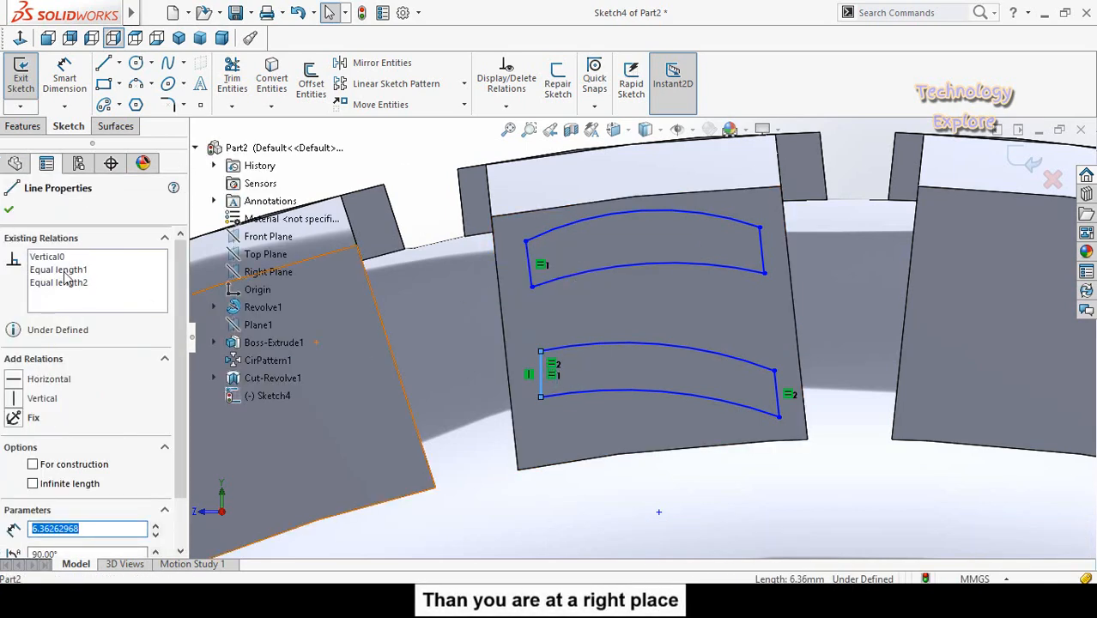
pyautogui.rightClick(52, 260)
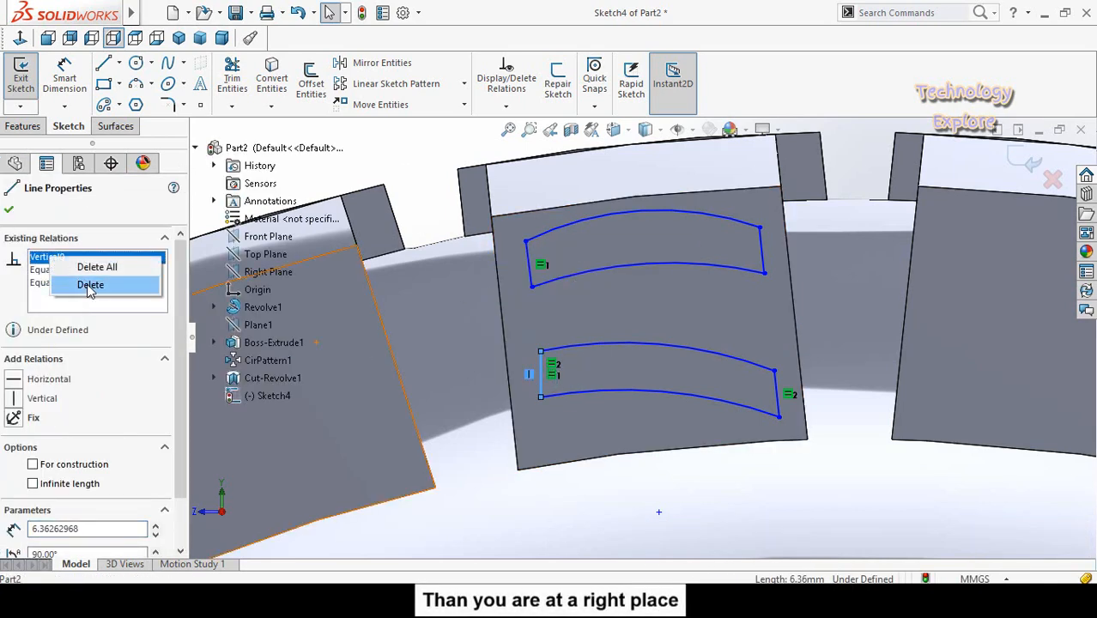
pyautogui.click(91, 285)
pyautogui.press('Escape')
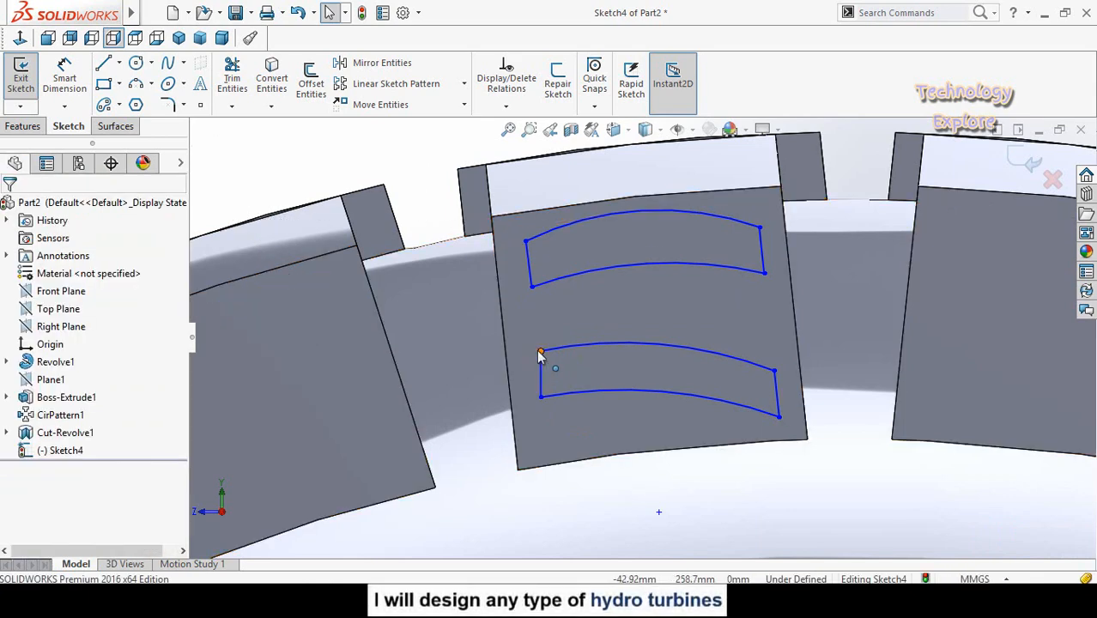
pyautogui.moveTo(540, 353)
pyautogui.mouseDown()
pyautogui.moveTo(525, 344)
pyautogui.moveTo(552, 347)
pyautogui.moveTo(541, 346)
pyautogui.mouseUp()
pyautogui.click(550, 344)
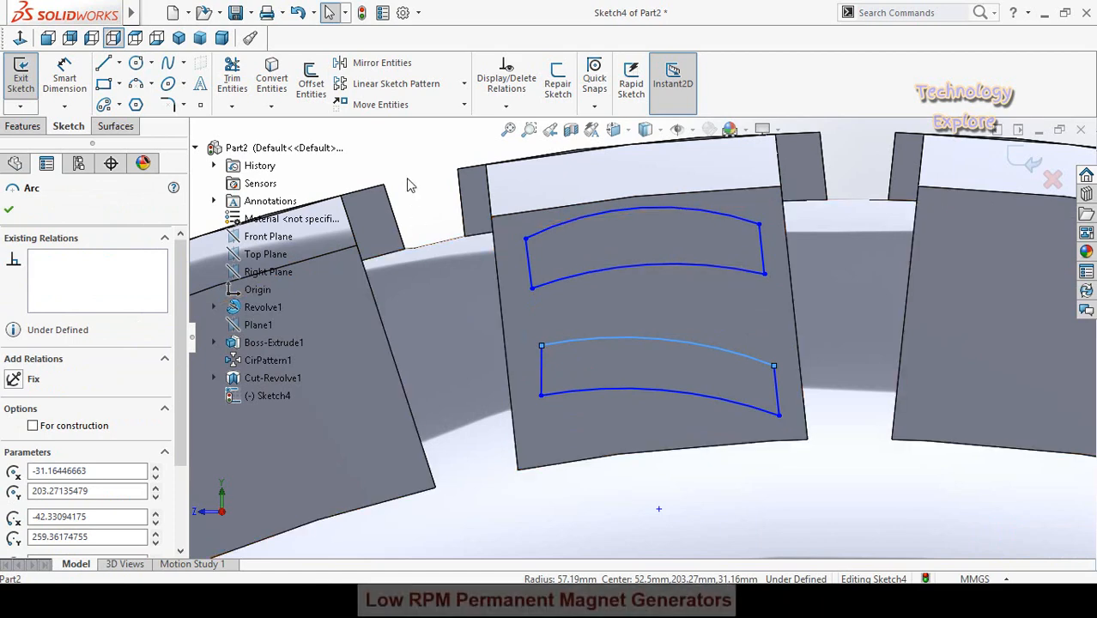
pyautogui.click(410, 186)
# - Make the two left-hand slot end lines collinear with each other and parallel to the tread block's left edge
pyautogui.click(542, 353)
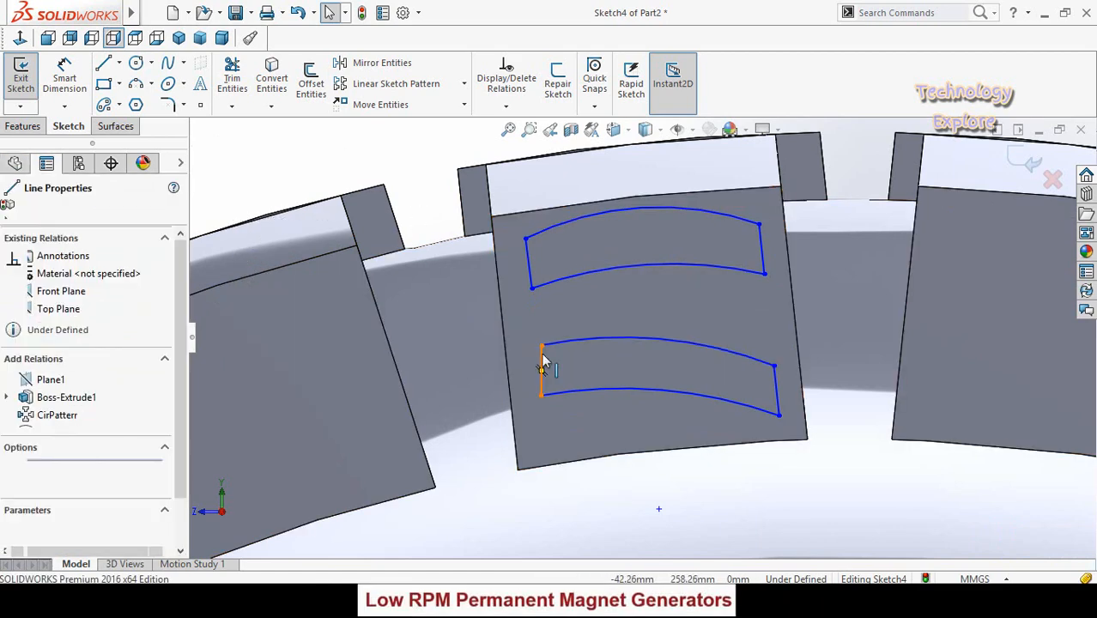
pyautogui.keyDown('ctrl'); pyautogui.click(531, 291); pyautogui.keyUp('ctrl')
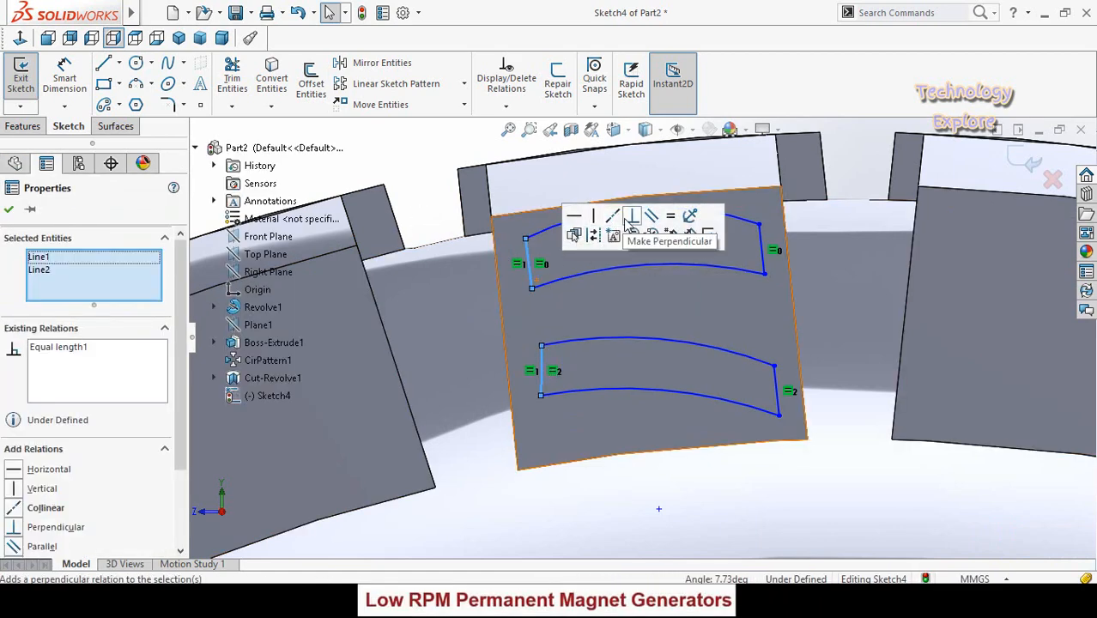
pyautogui.click(612, 219)
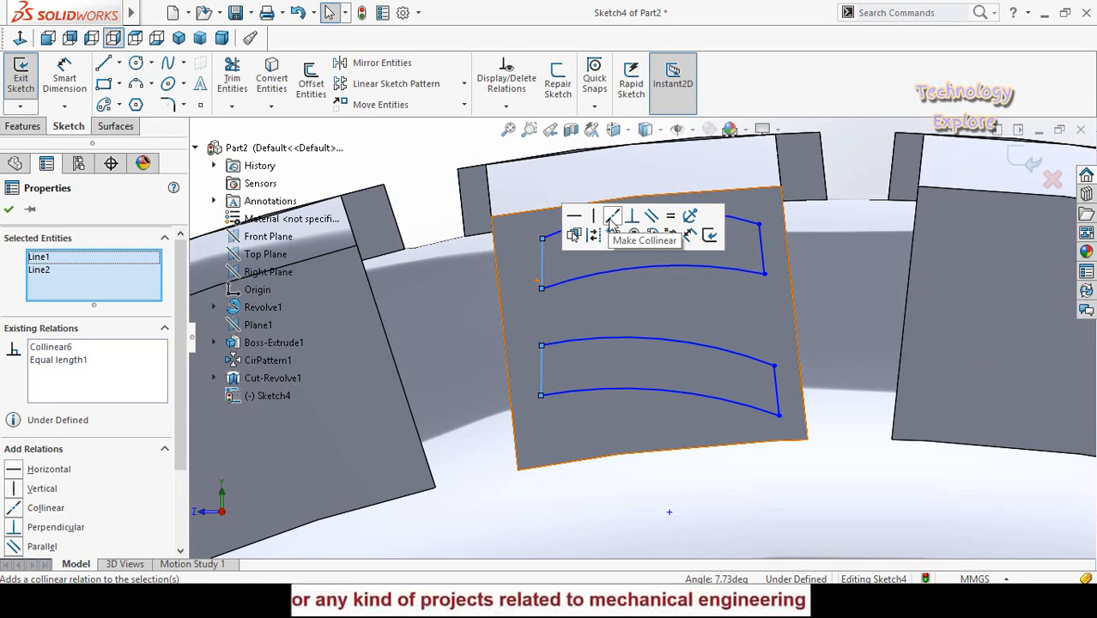
pyautogui.keyDown('ctrl'); pyautogui.click(502, 310); pyautogui.keyUp('ctrl')
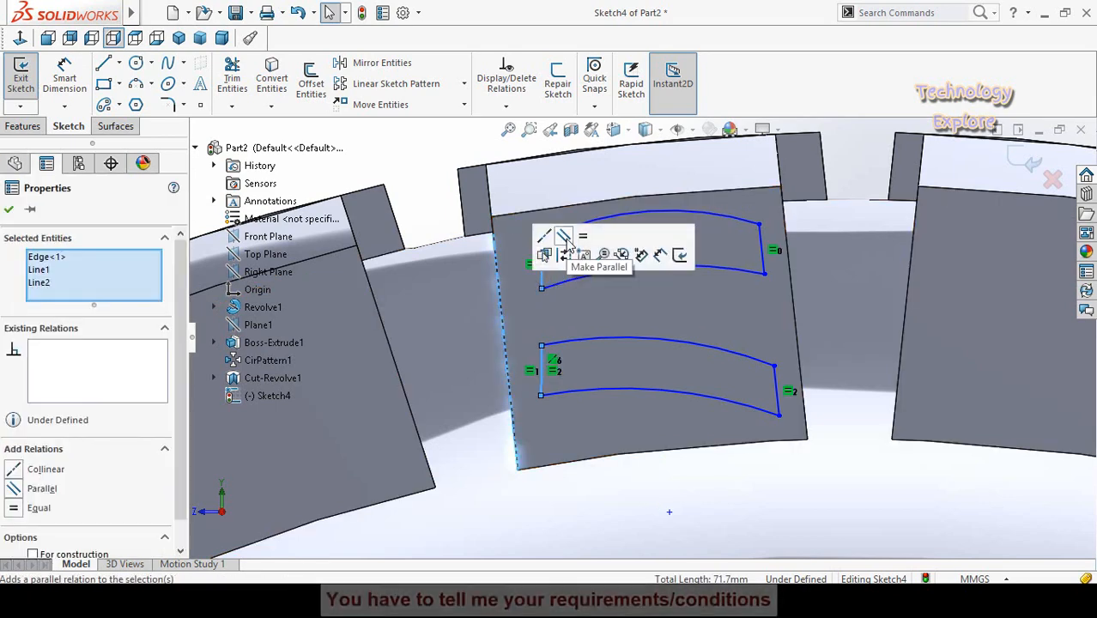
pyautogui.click(565, 241)
pyautogui.click(450, 188)
# - Reposition both slot profiles by their endpoints so they lie within the tread block's side face
pyautogui.scroll(3, 611, 369)
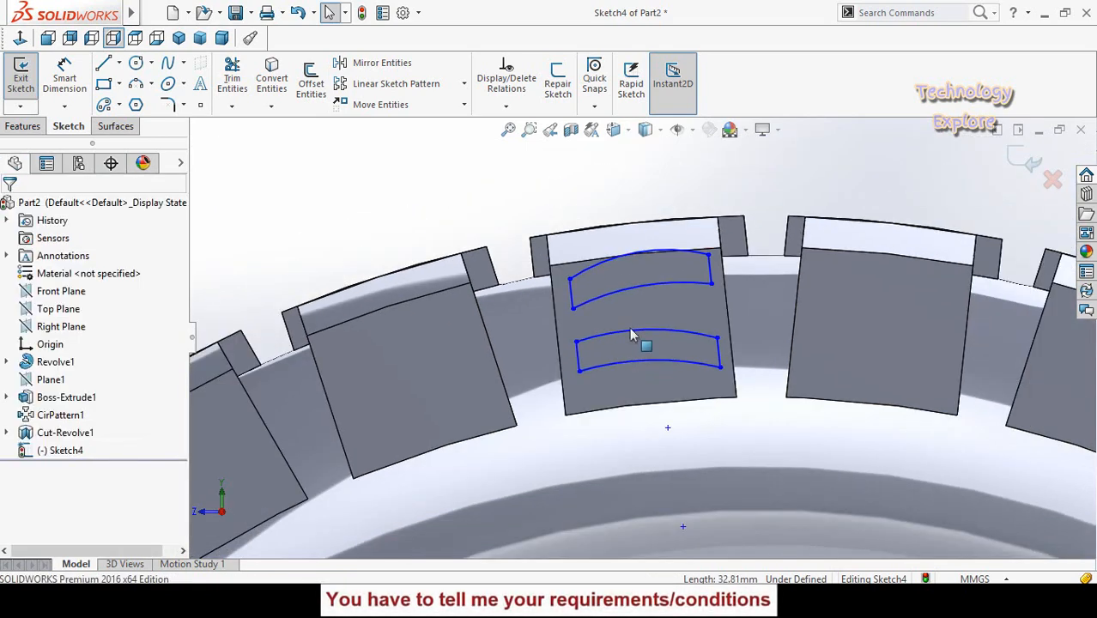
pyautogui.moveTo(712, 302); pyautogui.dragTo(711, 310)
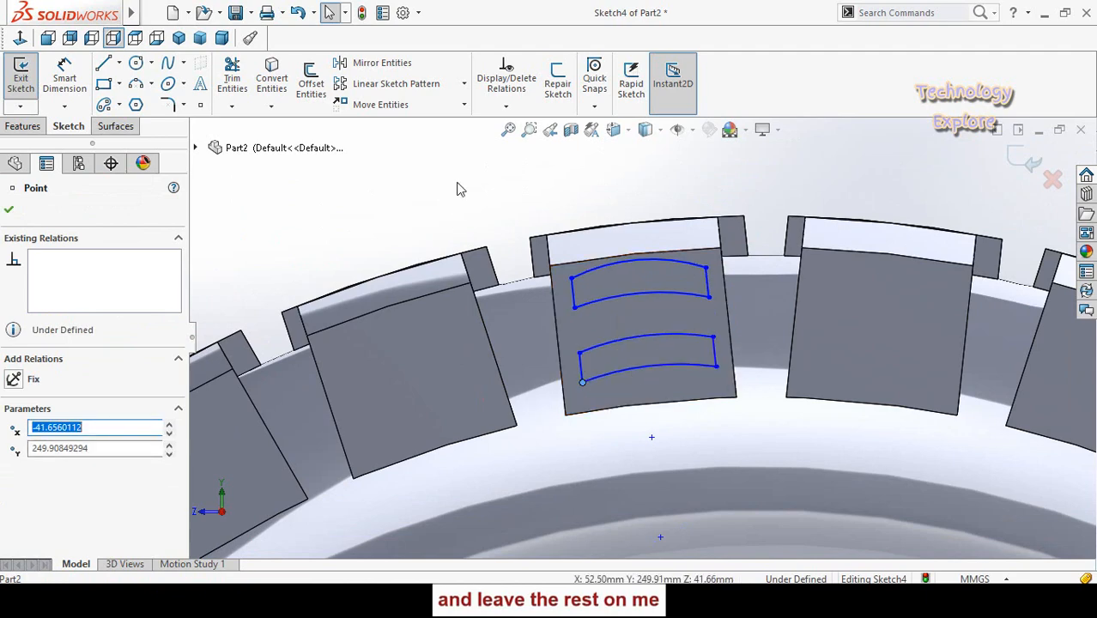
pyautogui.press('Escape')
# - Dimension the lower slot's left-hand end line at 8 mm and increase that dimension to 10 mm
pyautogui.click(581, 368)
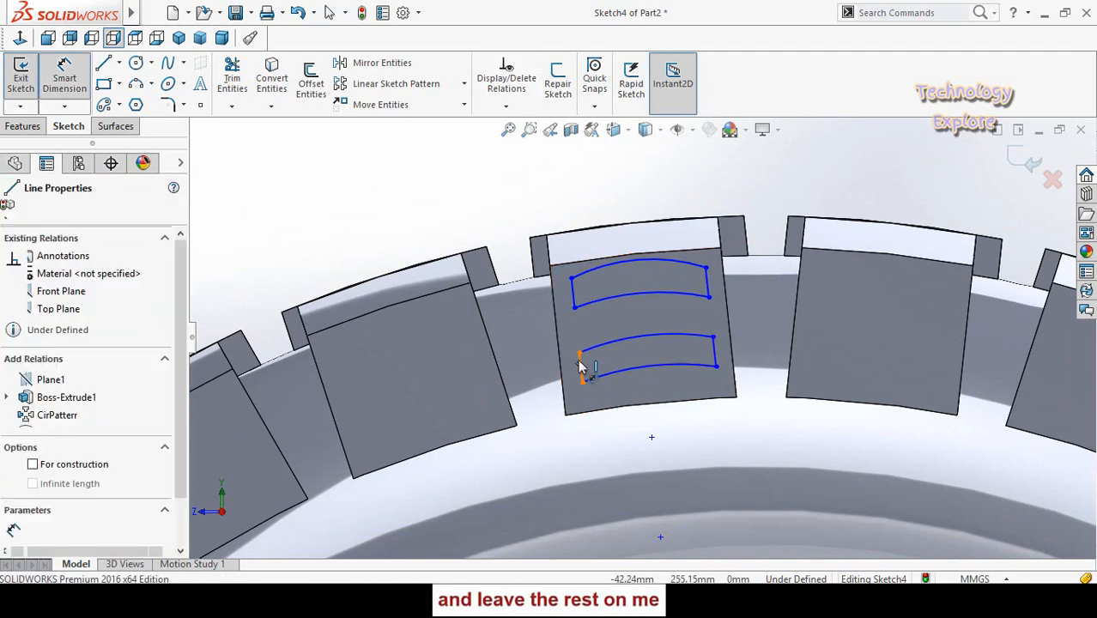
pyautogui.click(383, 223)
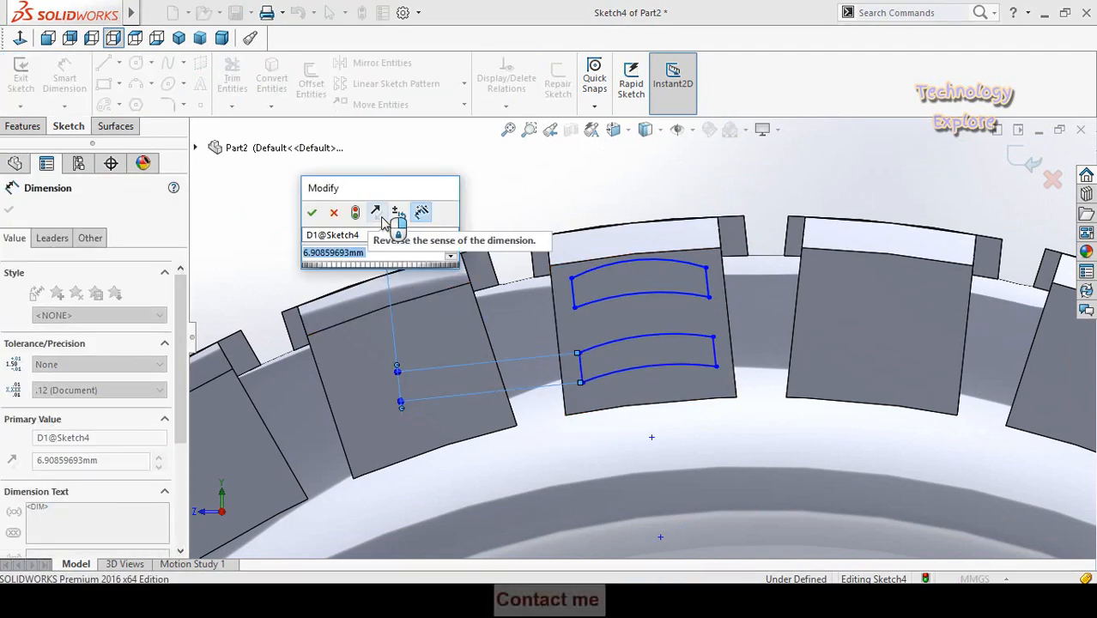
pyautogui.write('8')
pyautogui.press('Return')
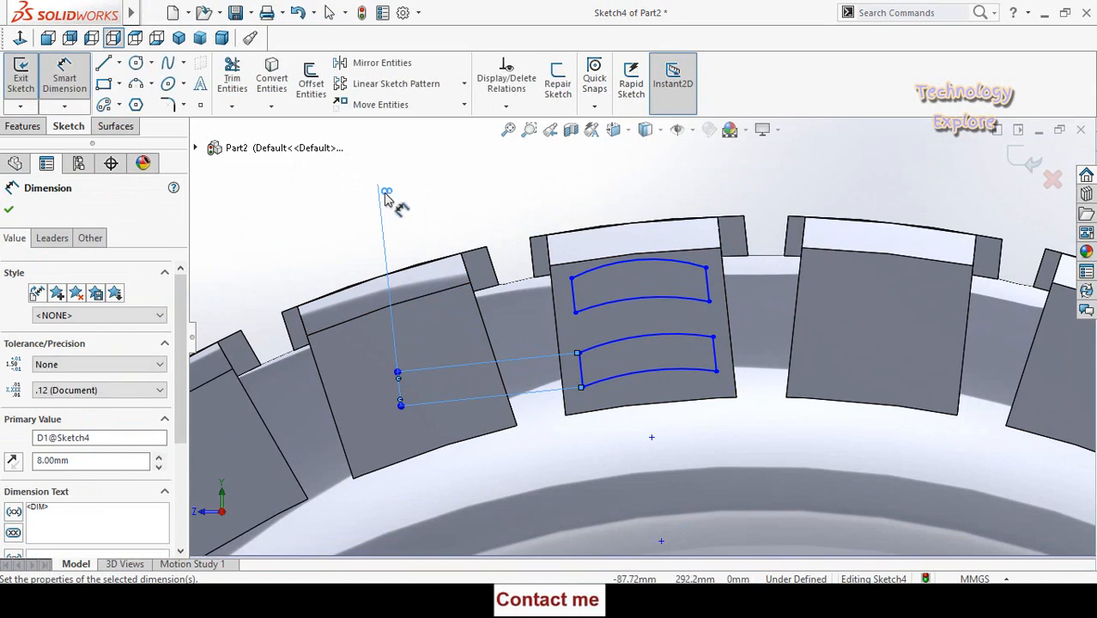
pyautogui.press('Escape')
pyautogui.press('Return')
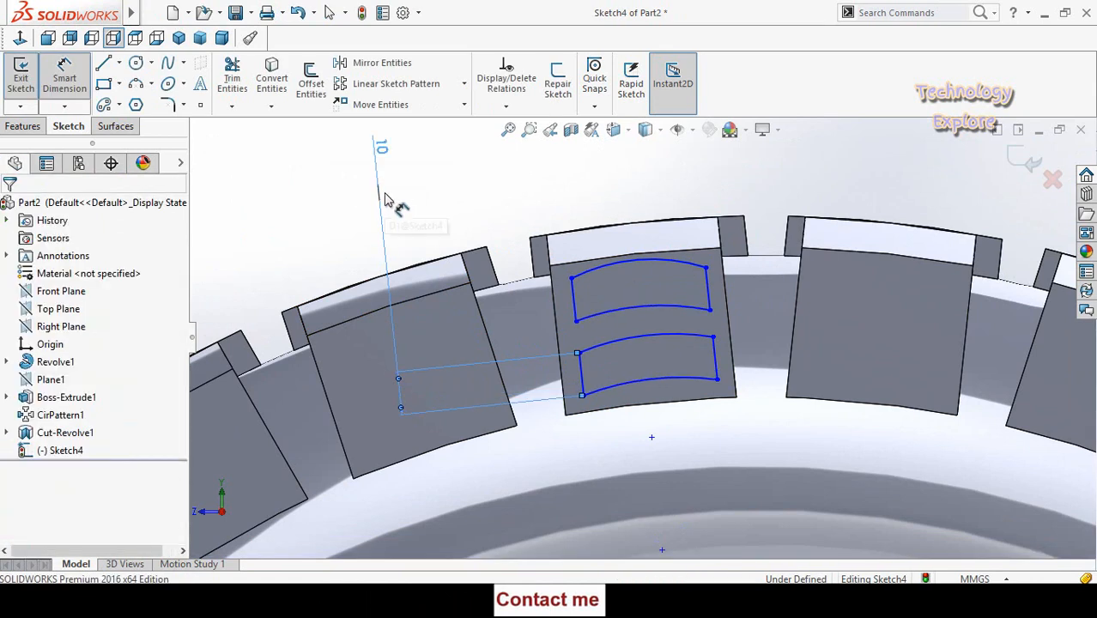
pyautogui.press('Escape')
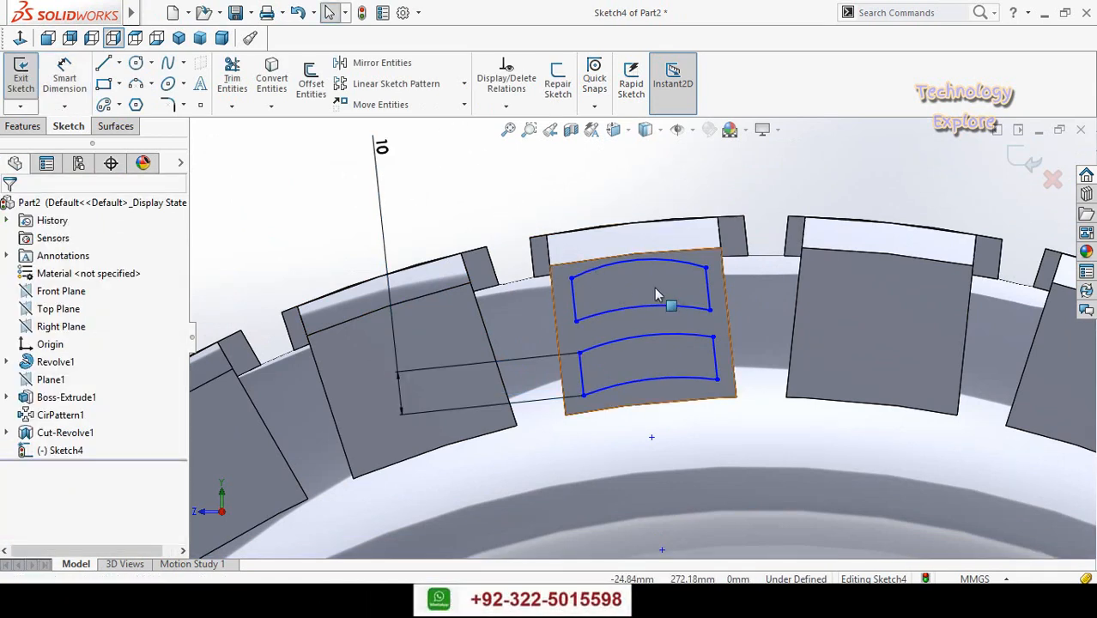
# - Adjust the upper slot's position and arcs, flattening its top arc below the block face's upper edge
pyautogui.scroll(-2, 629, 270)
pyautogui.keyDown('ctrl'); pyautogui.click(629, 268); pyautogui.keyUp('ctrl')
pyautogui.keyDown('ctrl'); pyautogui.click(625, 256); pyautogui.keyUp('ctrl')
pyautogui.click(571, 206)
pyautogui.moveTo(547, 290); pyautogui.dragTo(538, 296)
pyautogui.moveTo(642, 333)
pyautogui.mouseDown()
pyautogui.moveTo(648, 378)
pyautogui.moveTo(637, 337)
pyautogui.mouseUp()
pyautogui.press('Escape')
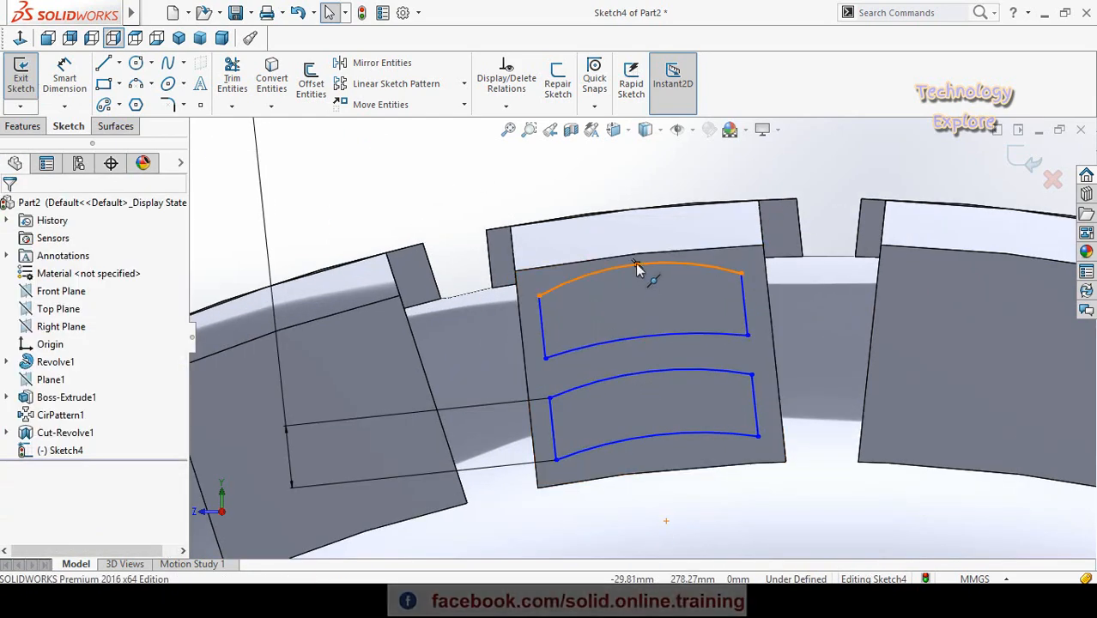
pyautogui.moveTo(637, 270)
pyautogui.mouseDown()
pyautogui.moveTo(642, 293)
pyautogui.moveTo(636, 275)
pyautogui.mouseUp()
pyautogui.press('Escape')
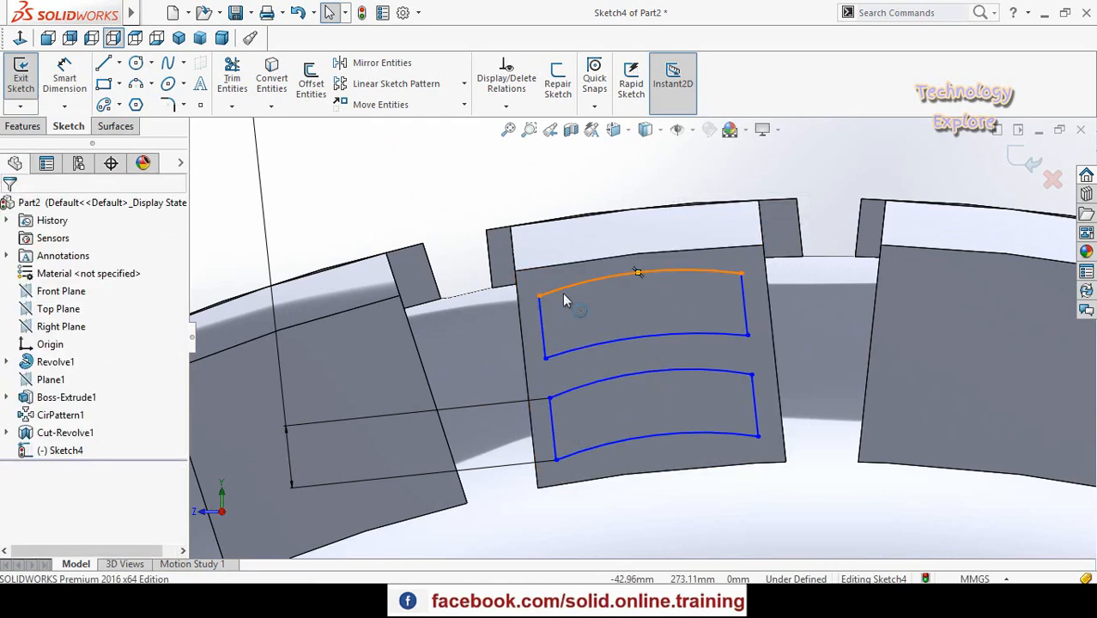
# - Give the top arcs of the upper and lower slots an equal radius relation
pyautogui.click(564, 293)
pyautogui.keyDown('ctrl'); pyautogui.click(588, 385); pyautogui.keyUp('ctrl')
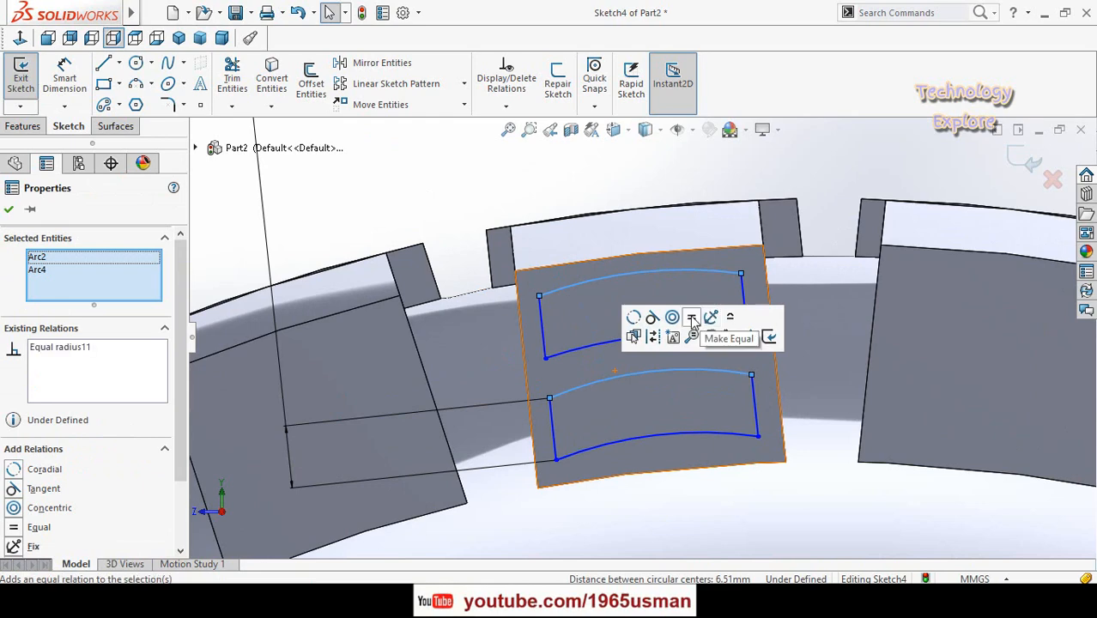
pyautogui.click(692, 318)
pyautogui.click(467, 266)
# - Give the bottom arcs of the upper and lower slots an equal radius relation
pyautogui.click(595, 350)
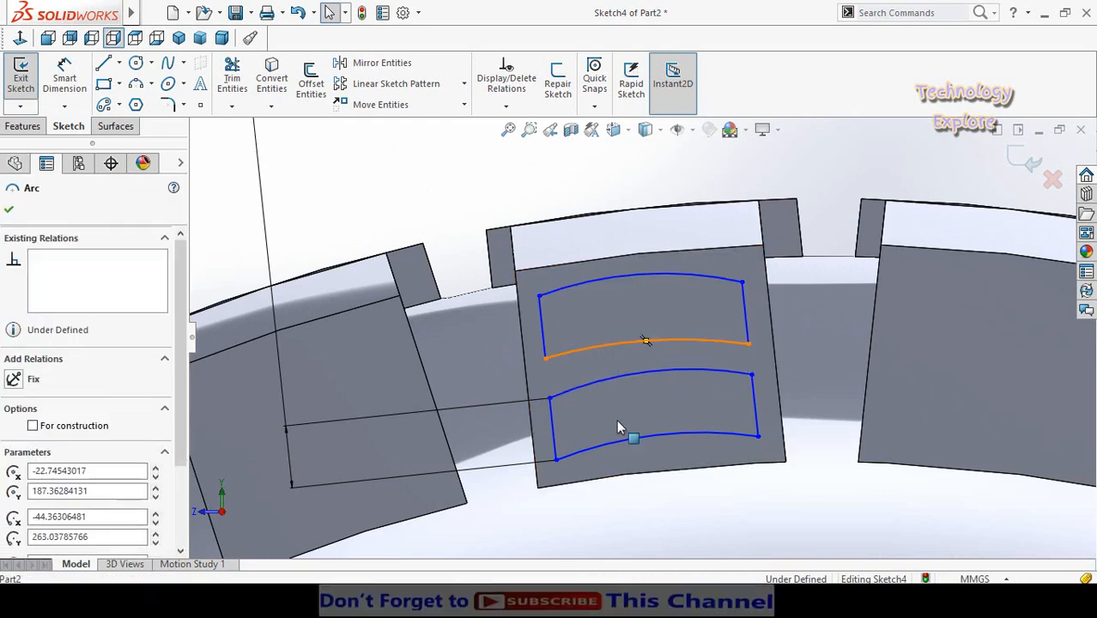
pyautogui.keyDown('ctrl'); pyautogui.click(617, 440); pyautogui.keyUp('ctrl')
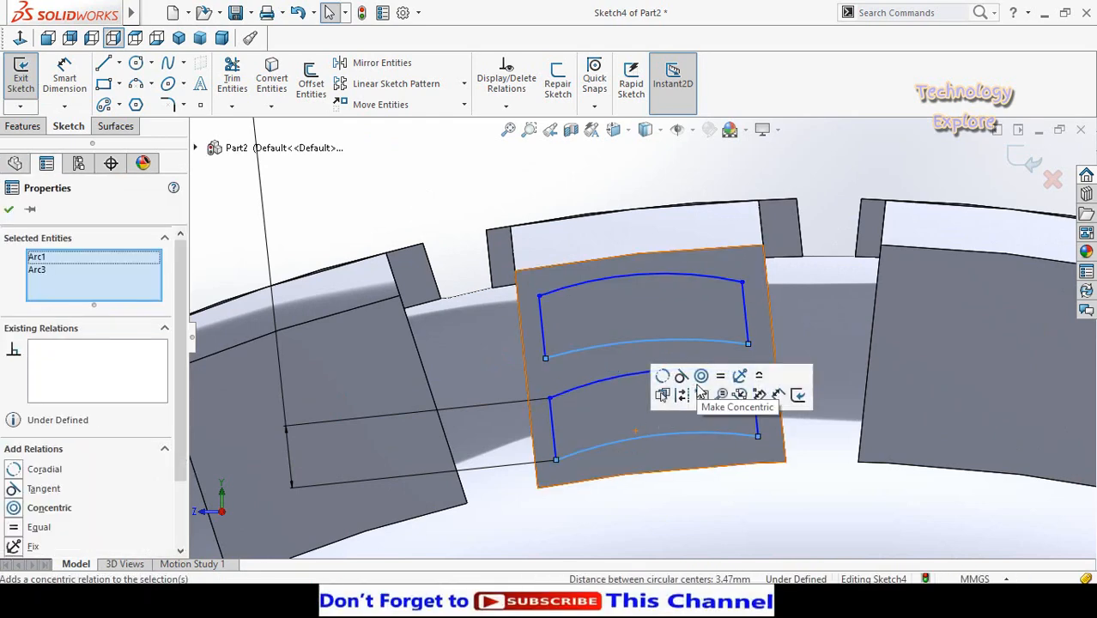
pyautogui.click(710, 392)
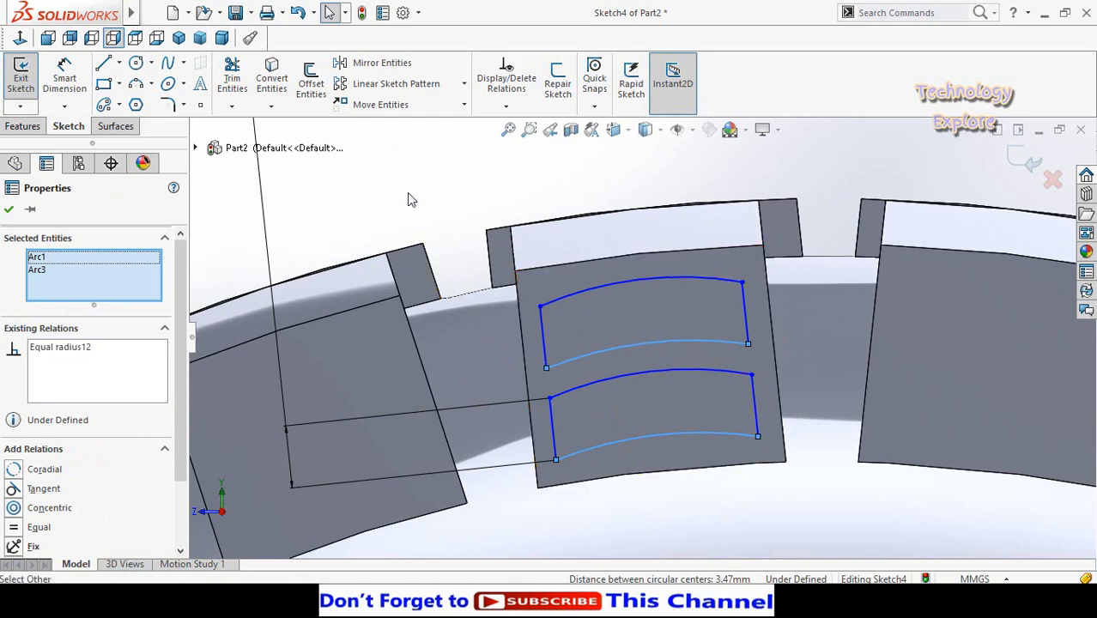
pyautogui.click(407, 192)
# - Set the Sketch Fillet radius to 3 mm and mark all four corners of the upper slot, accepting the loss of equal-length relations
pyautogui.scroll(3, 635, 376)
pyautogui.scroll(-3, 649, 374)
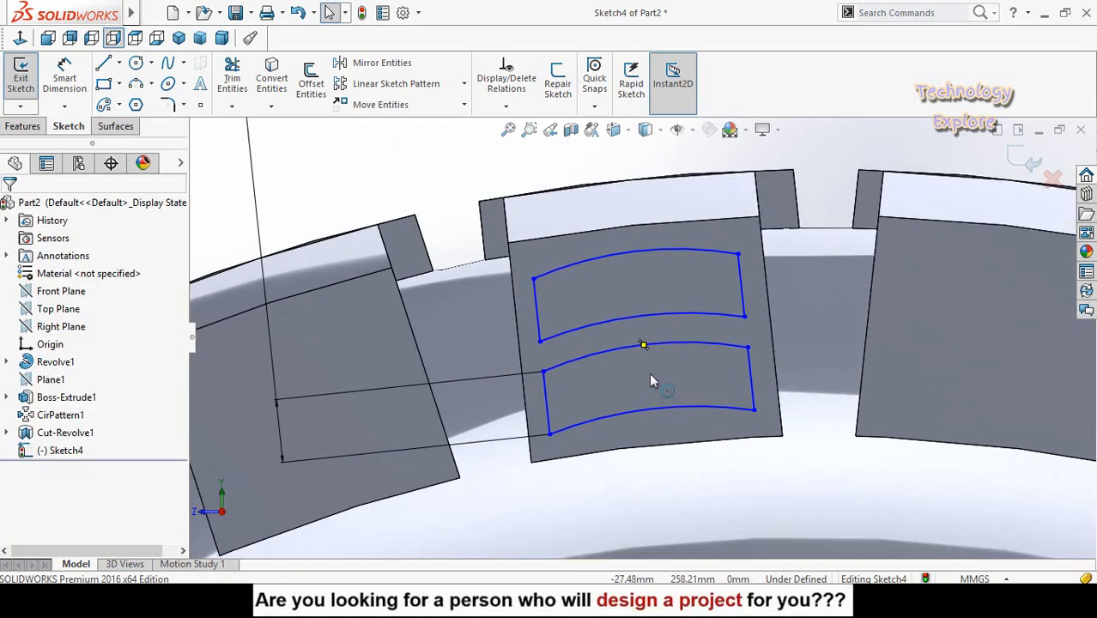
pyautogui.scroll(3, 662, 398)
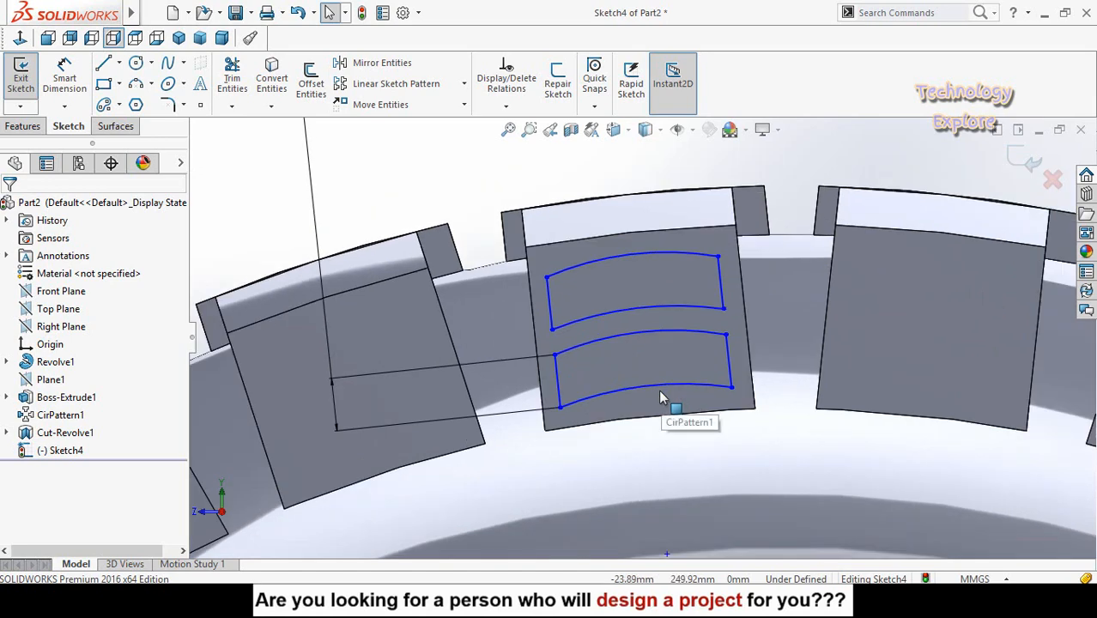
pyautogui.click(168, 105)
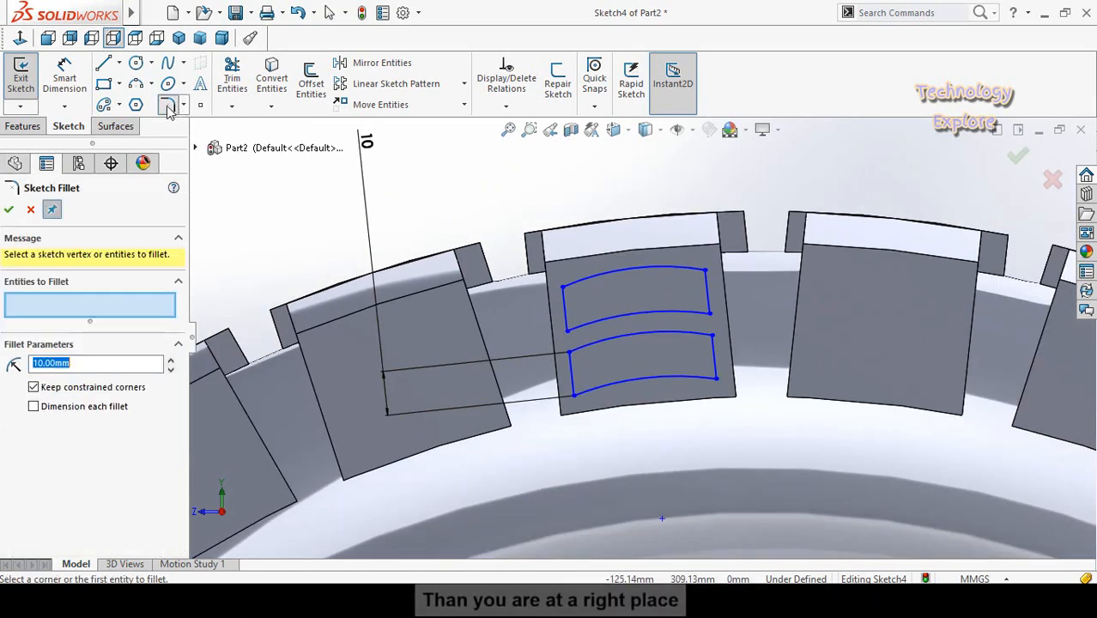
pyautogui.scroll(-2, 570, 305)
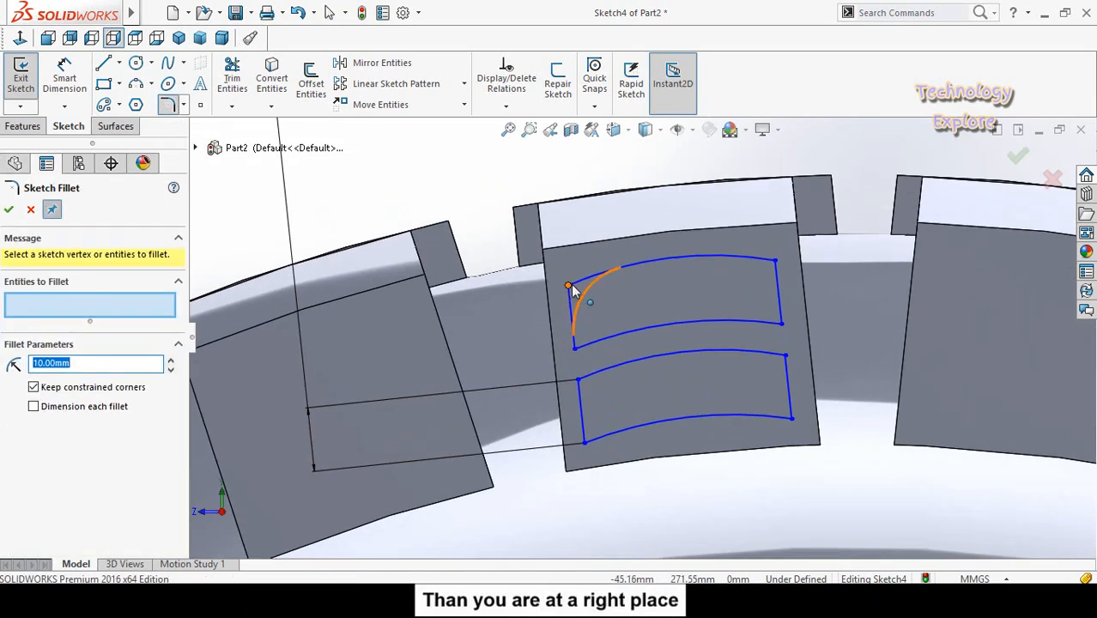
pyautogui.doubleClick(123, 365)
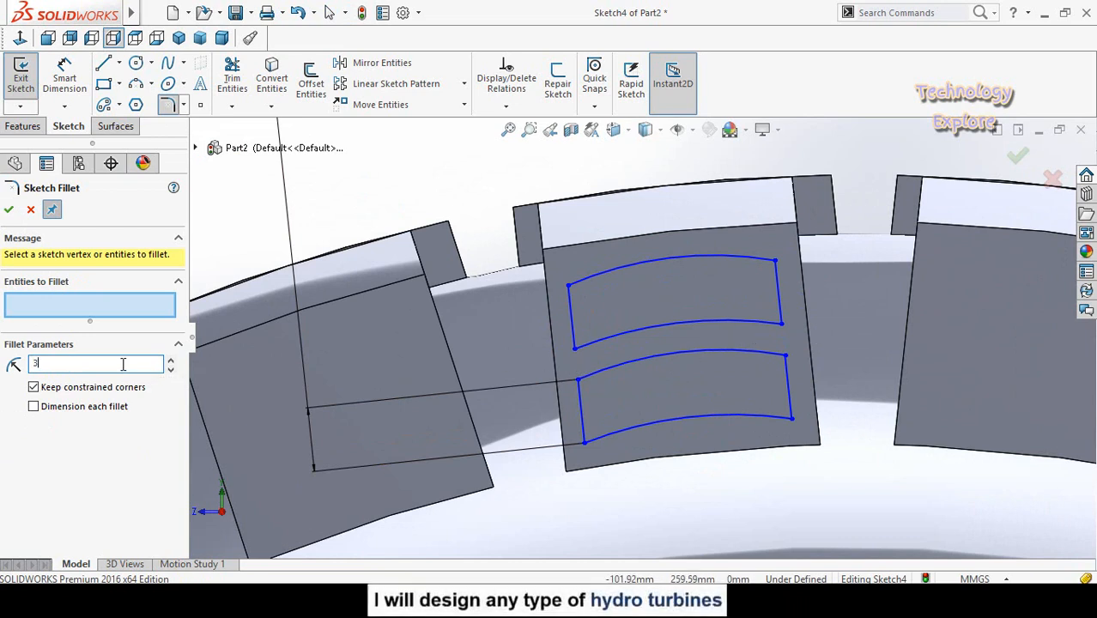
pyautogui.click(569, 287)
pyautogui.click(581, 312)
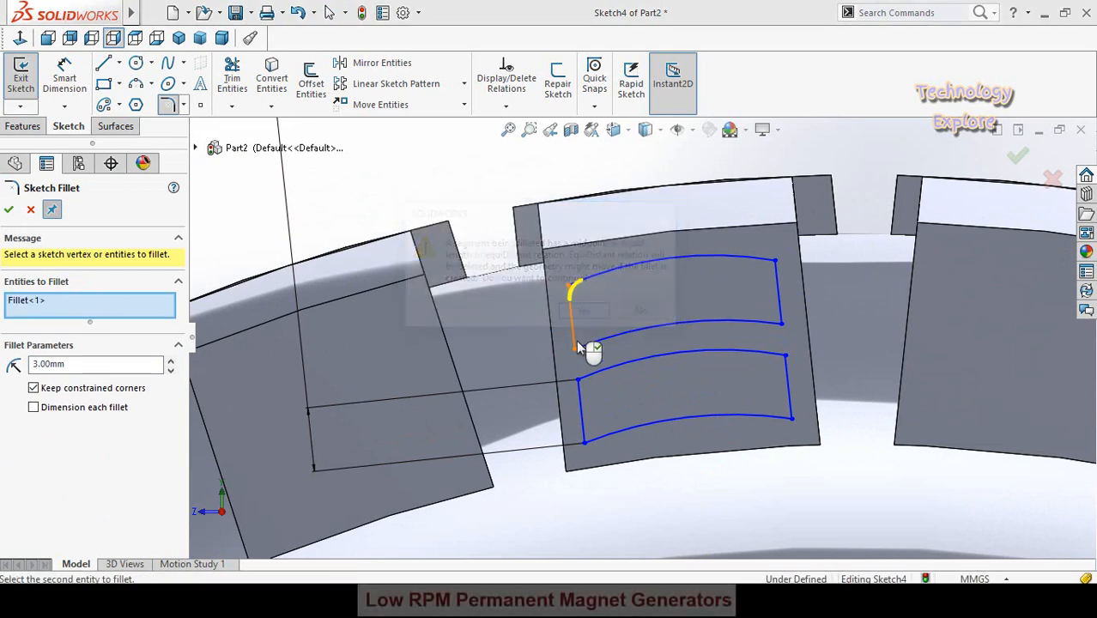
pyautogui.click(575, 347)
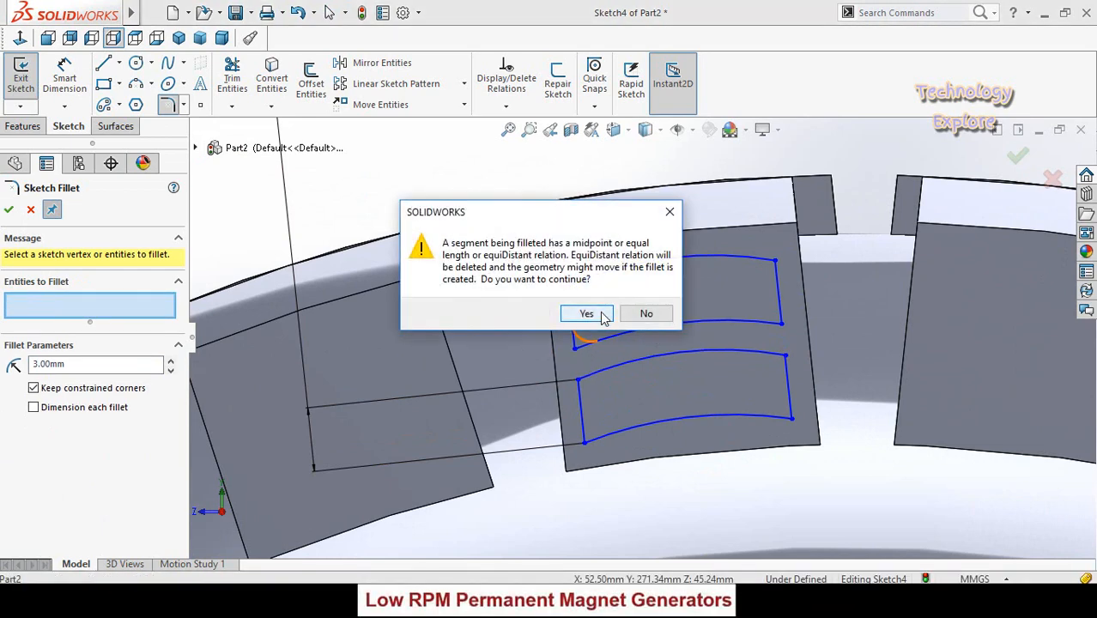
pyautogui.click(586, 313)
pyautogui.click(779, 321)
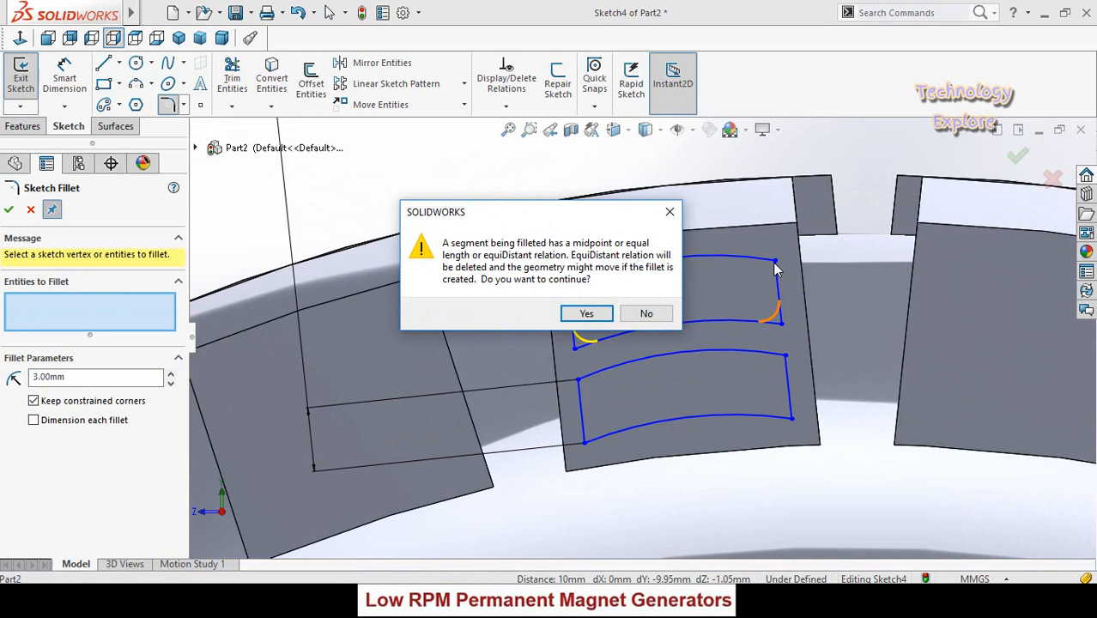
pyautogui.click(586, 313)
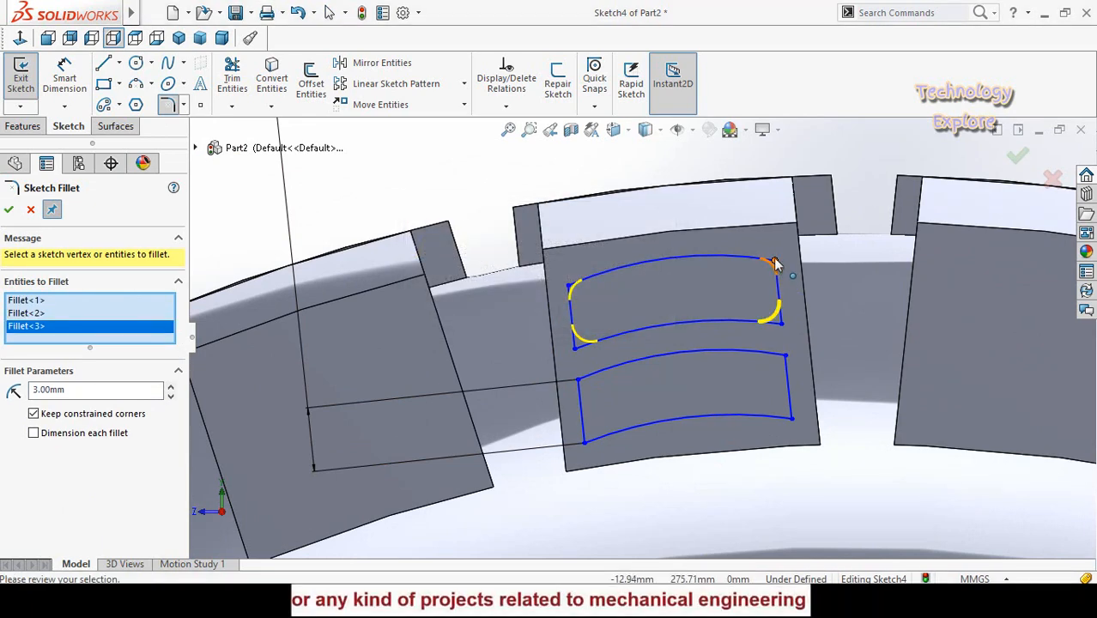
pyautogui.click(775, 261)
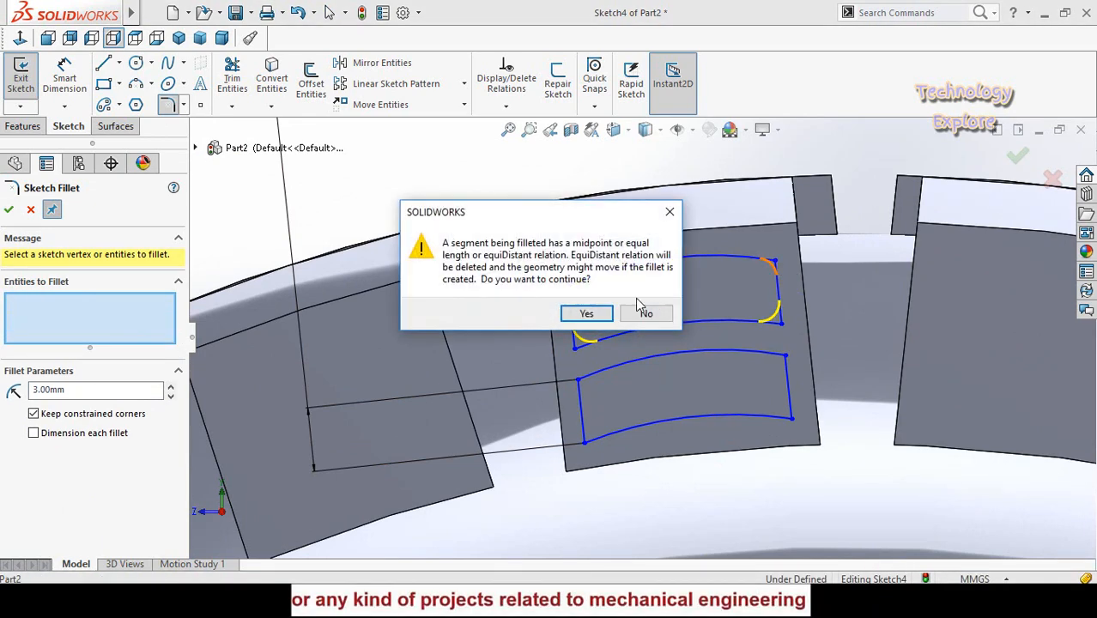
pyautogui.click(587, 313)
# - Add the lower slot's four corners to the 3 mm sketch fillet and apply it to both slots
pyautogui.click(578, 378)
pyautogui.click(586, 314)
pyautogui.click(785, 355)
pyautogui.click(586, 313)
pyautogui.click(790, 417)
pyautogui.click(586, 314)
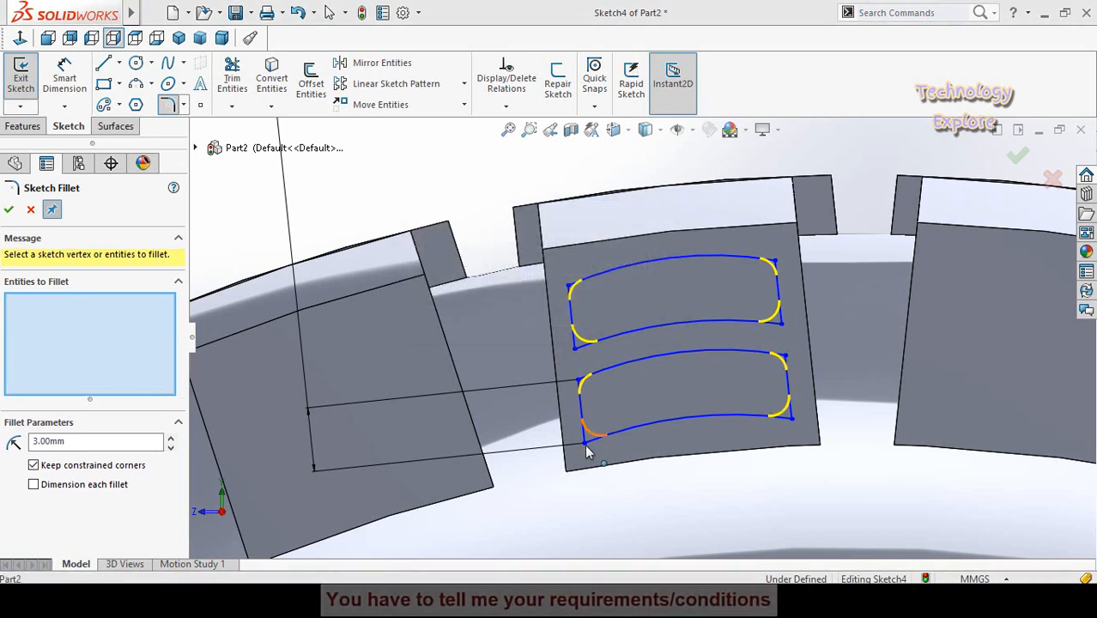
pyautogui.click(584, 442)
pyautogui.click(586, 313)
pyautogui.click(10, 211)
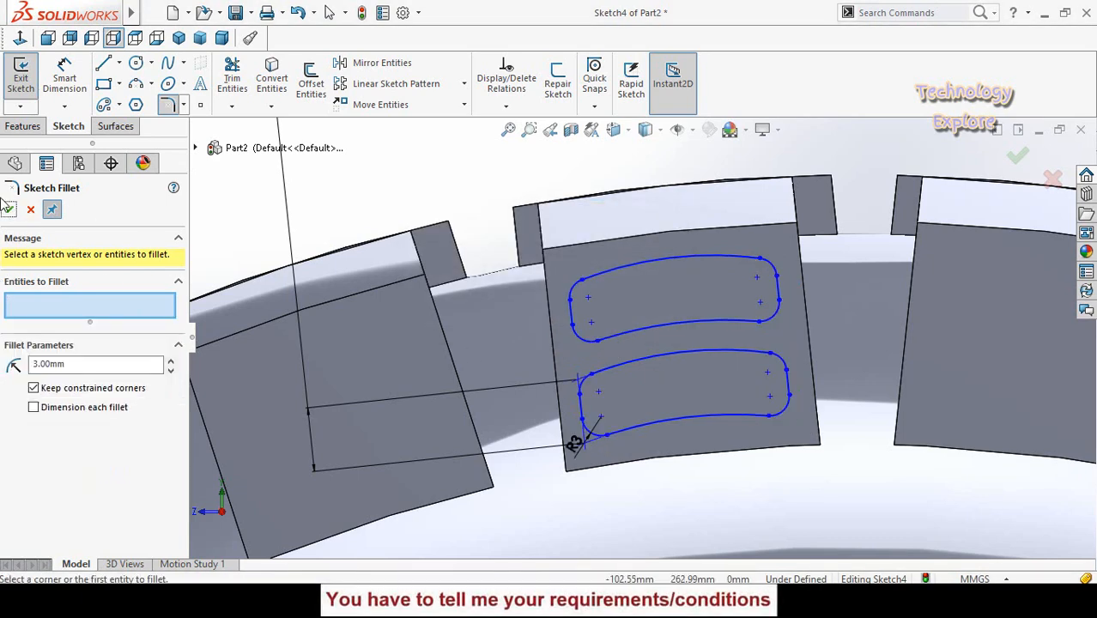
# - Cut-extrude the two rounded slot profiles blind to a depth of 5 mm into the tread block's side face
pyautogui.scroll(3, 456, 202)
pyautogui.scroll(-2, 659, 390)
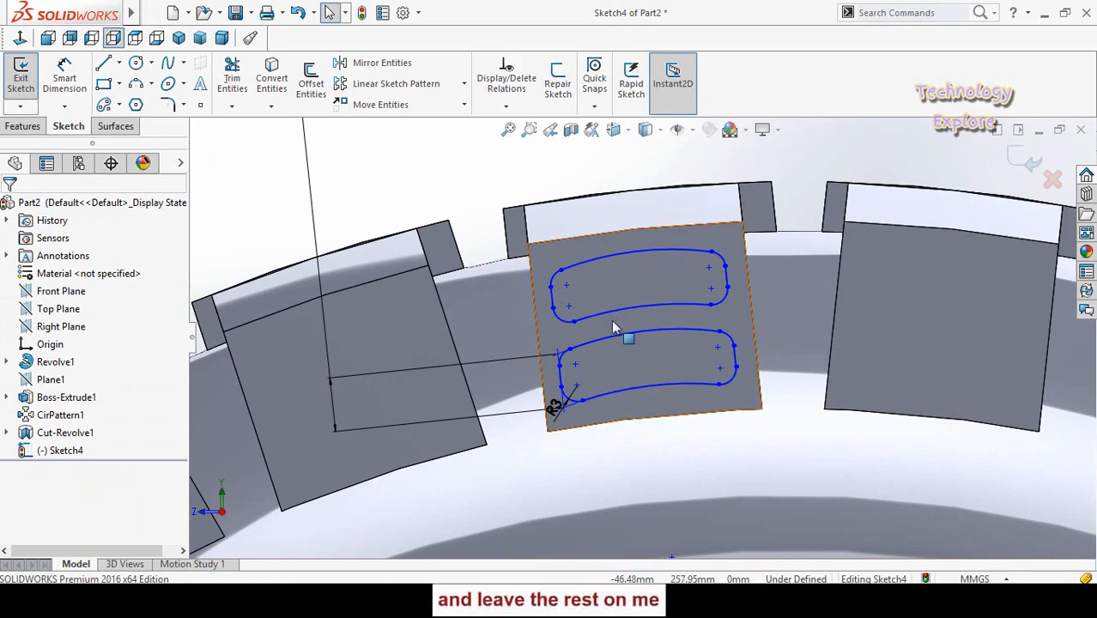
pyautogui.scroll(1, 662, 382)
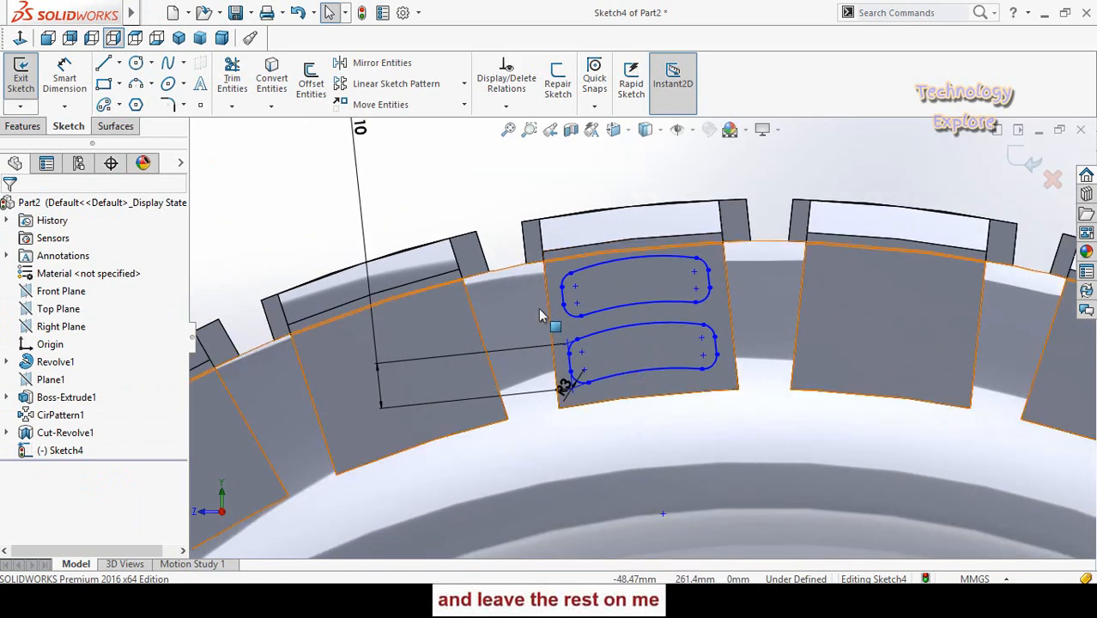
pyautogui.click(19, 128)
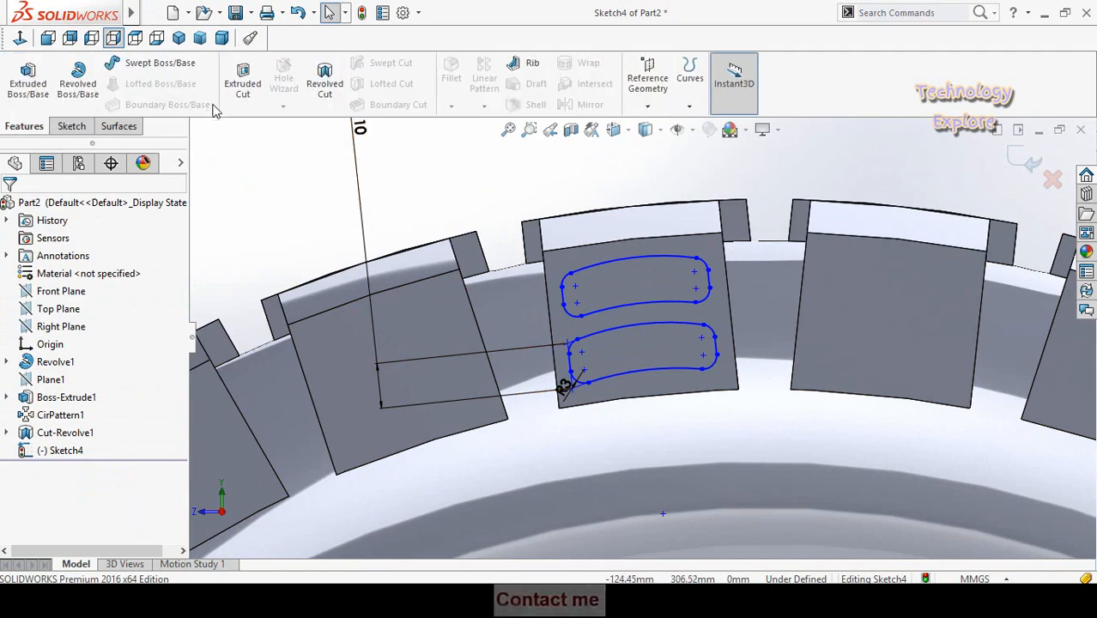
pyautogui.click(245, 83)
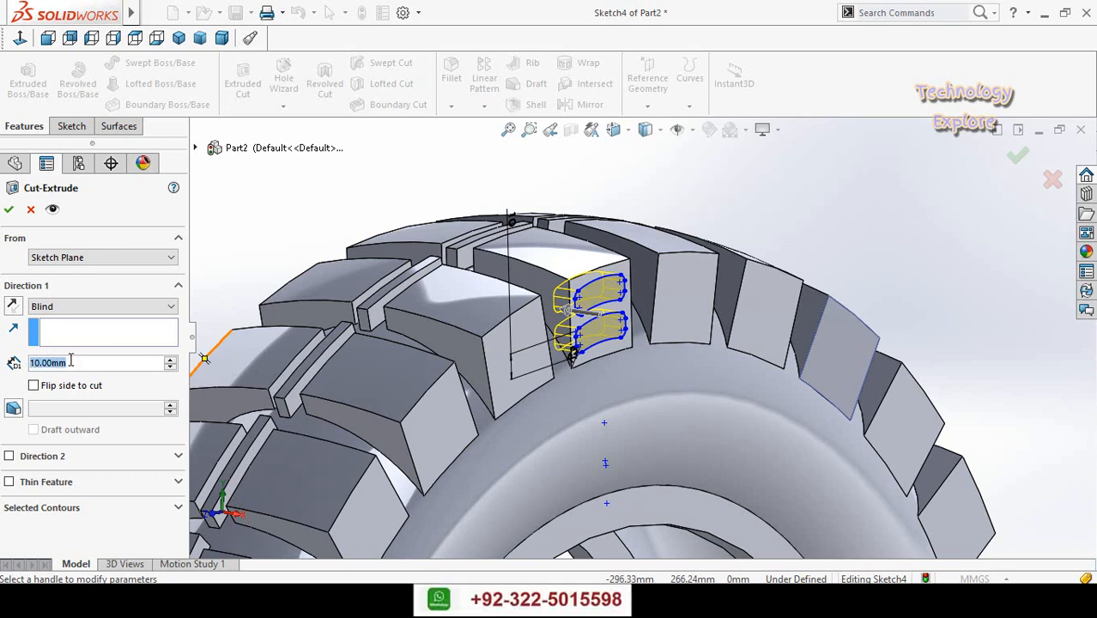
pyautogui.write('5')
pyautogui.press('Return')
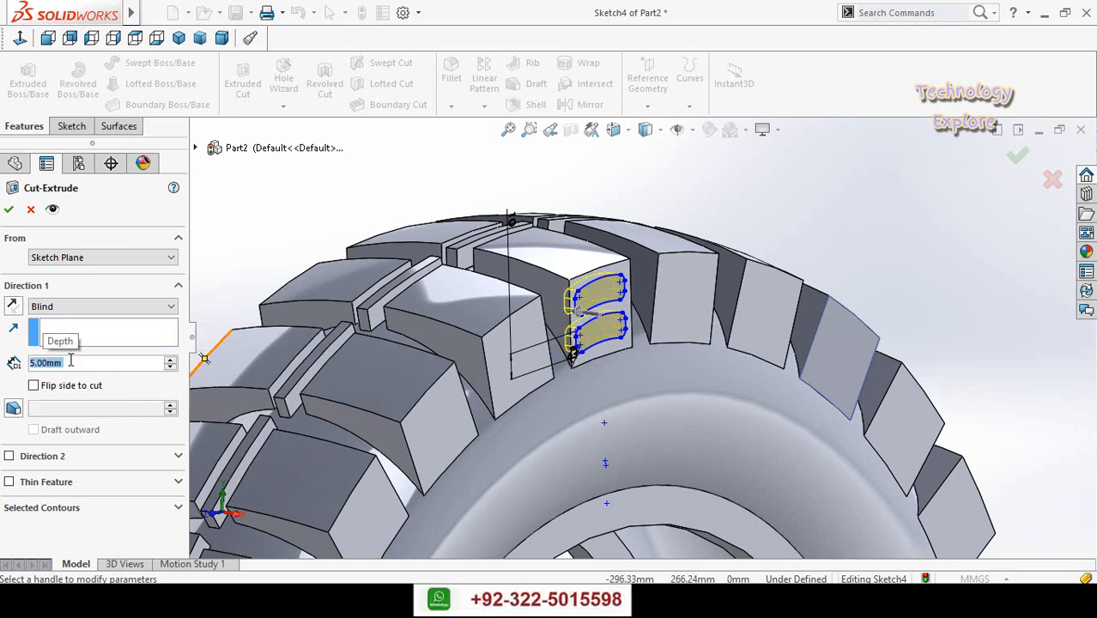
pyautogui.click(8, 209)
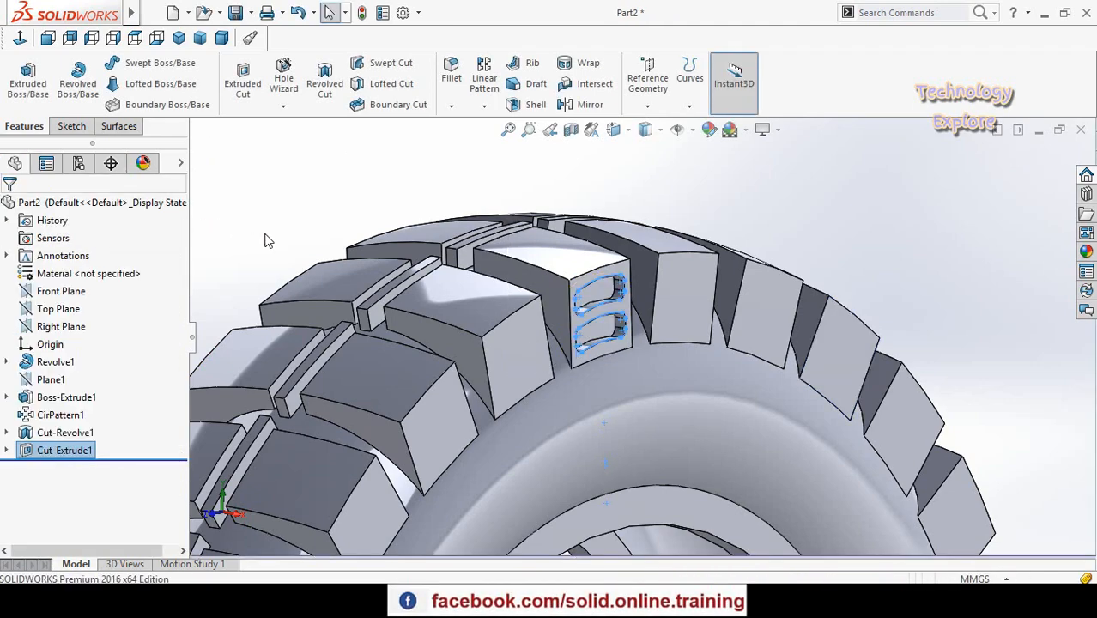
# - Start a sketch on a tread block's side face on the tyre's opposite side and convert the slot profiles of Sketch4 into it
pyautogui.moveTo(265, 240); pyautogui.dragTo(455, 328, button='middle')
pyautogui.scroll(-2, 325, 259)
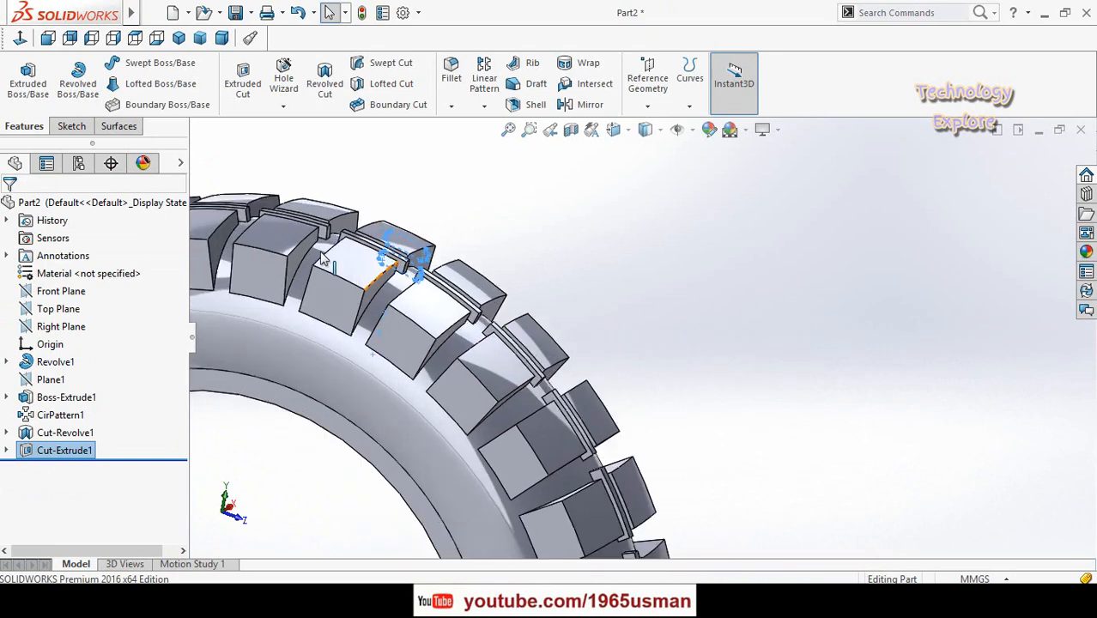
pyautogui.scroll(-2, 325, 259)
pyautogui.click(410, 342)
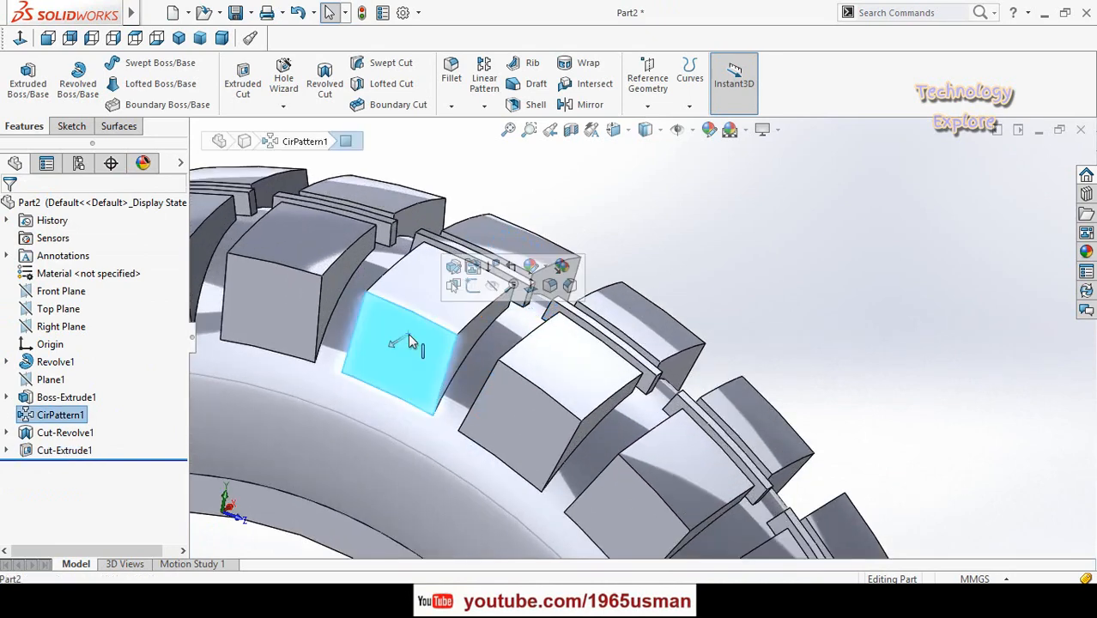
pyautogui.click(475, 290)
pyautogui.scroll(3, 675, 249)
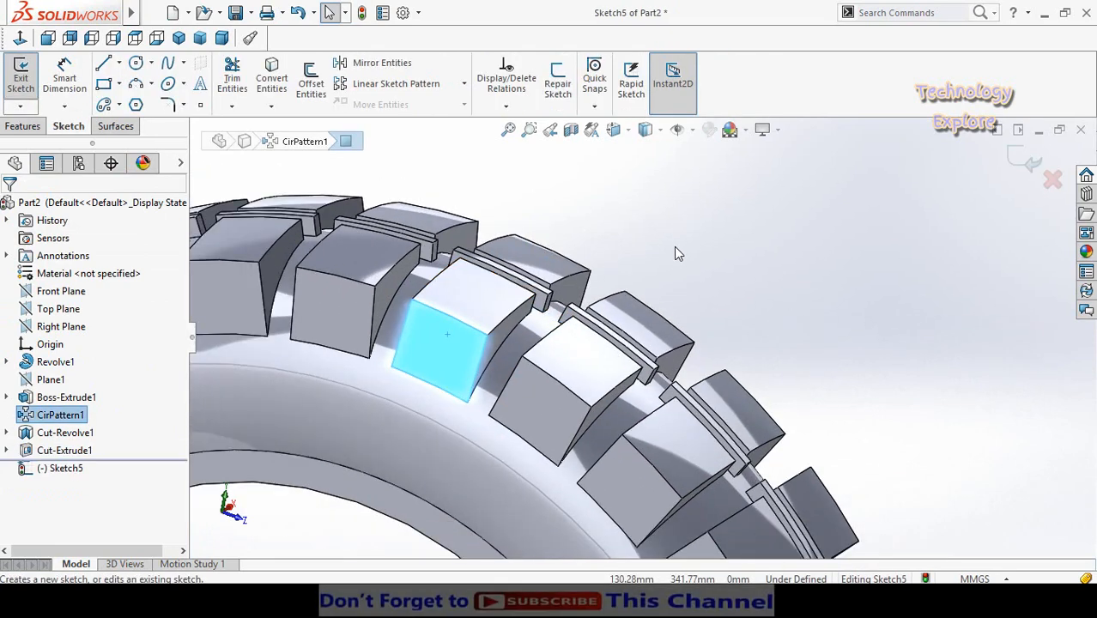
pyautogui.click(674, 248)
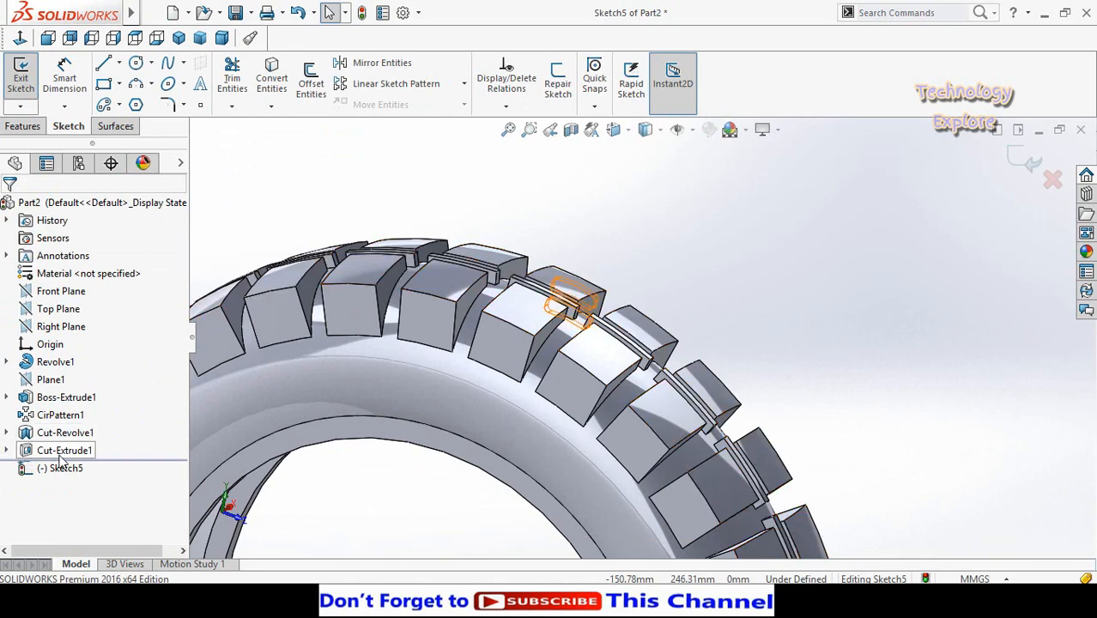
pyautogui.click(7, 452)
pyautogui.click(60, 470)
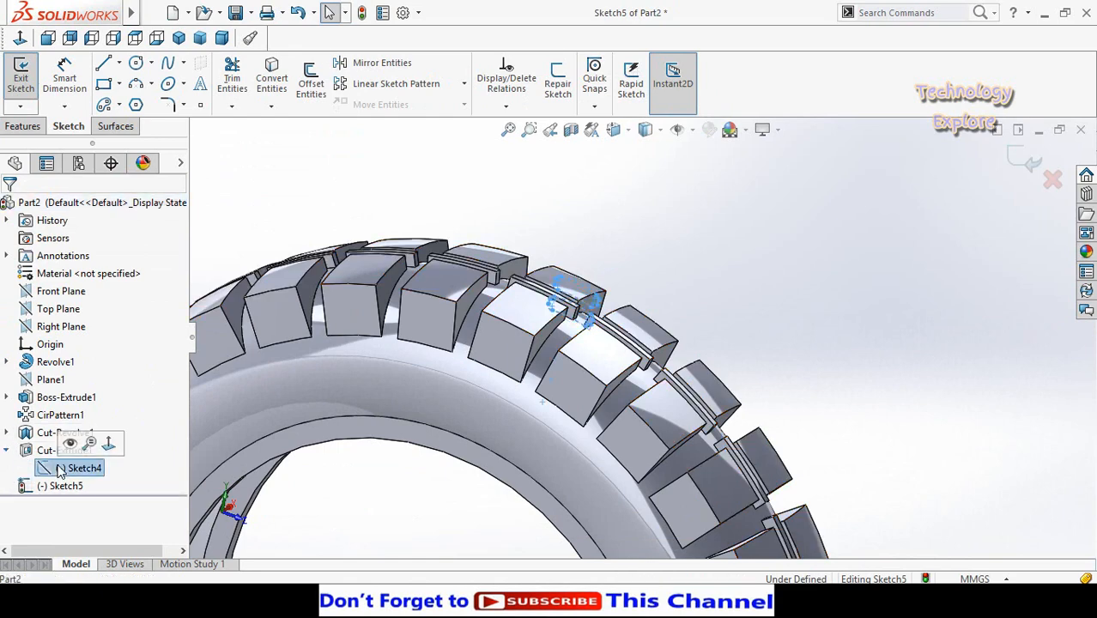
pyautogui.click(269, 82)
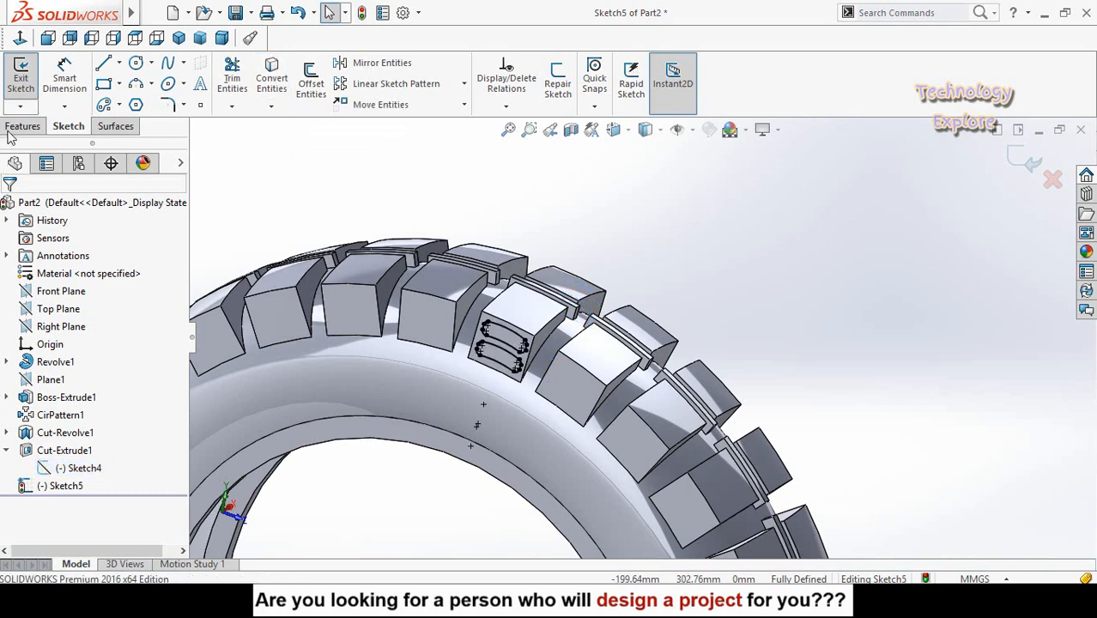
# - Cut-extrude the converted slot profiles blind to a depth of 5 mm on the opposite side of the tyre
pyautogui.click(22, 126)
pyautogui.click(245, 88)
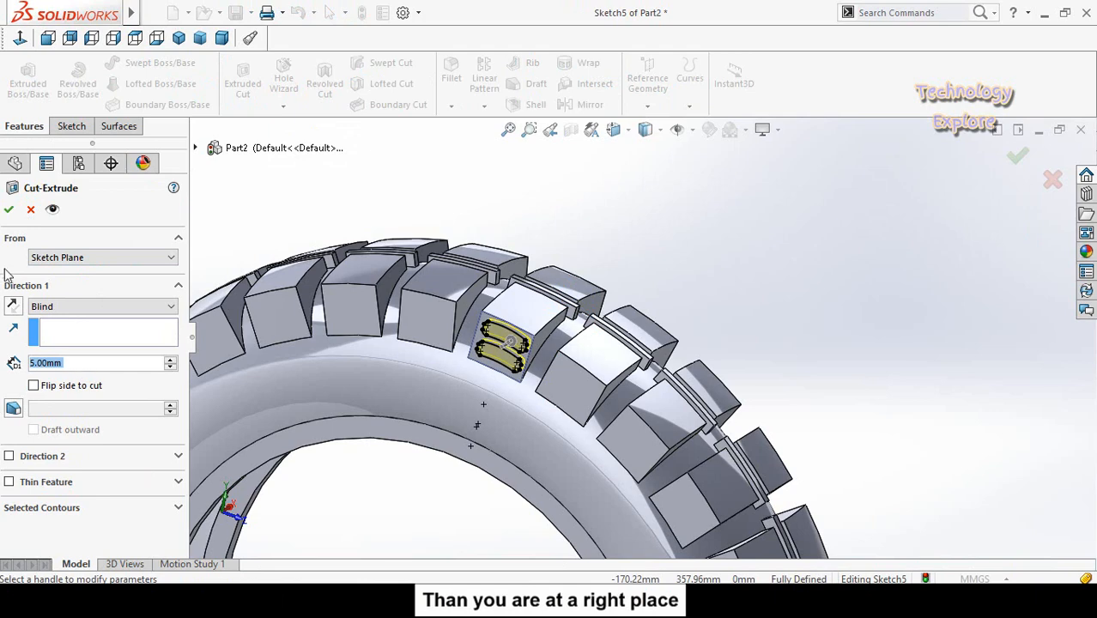
pyautogui.click(9, 210)
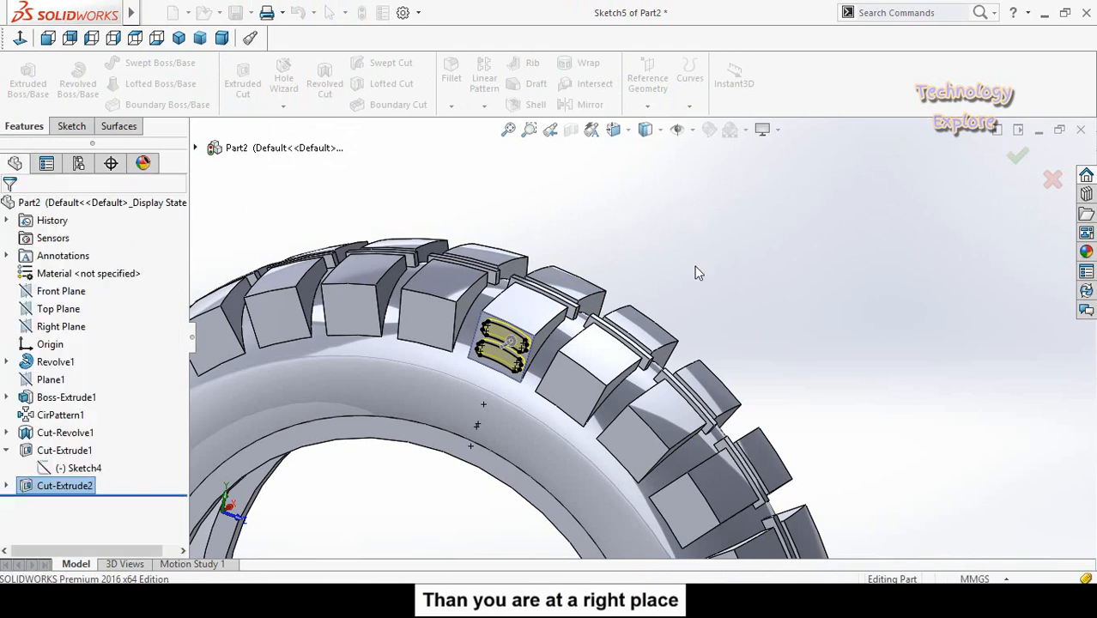
# - Set up a circular pattern with Cut-Extrude2 and Cut-Extrude1 as the features to repeat
pyautogui.scroll(5, 710, 292)
pyautogui.moveTo(710, 294); pyautogui.dragTo(558, 275, button='middle')
pyautogui.scroll(-3, 675, 344)
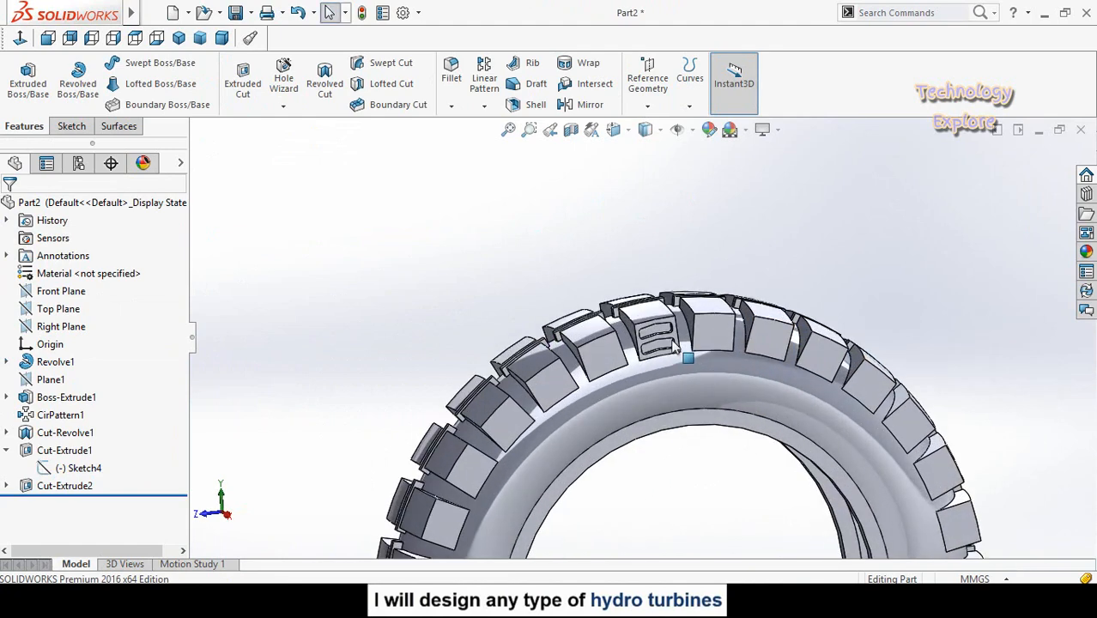
pyautogui.click(484, 106)
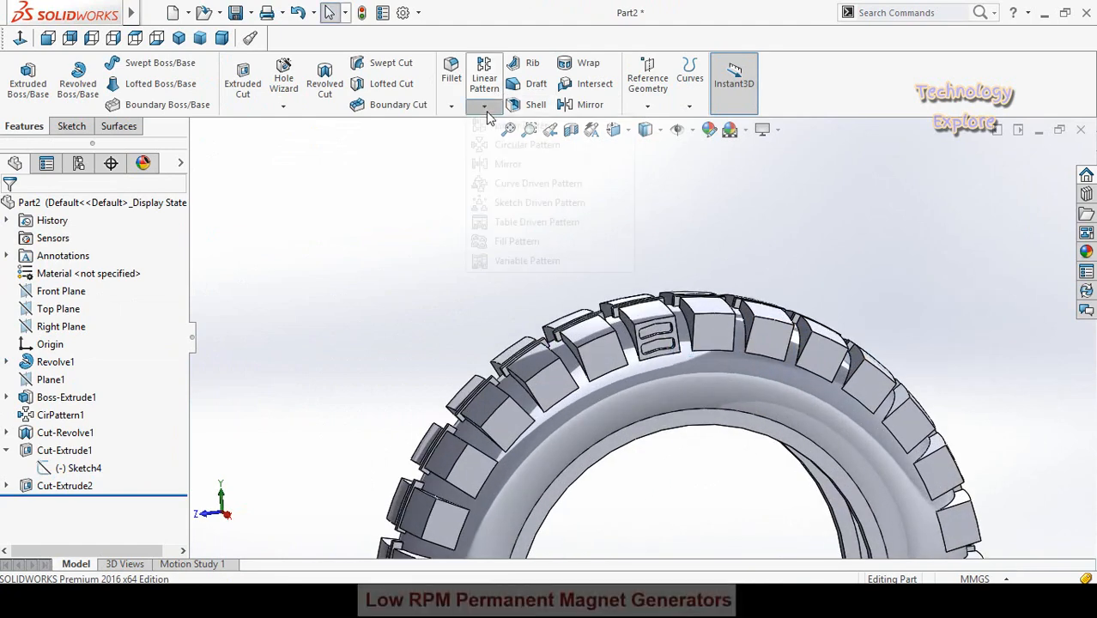
pyautogui.click(509, 146)
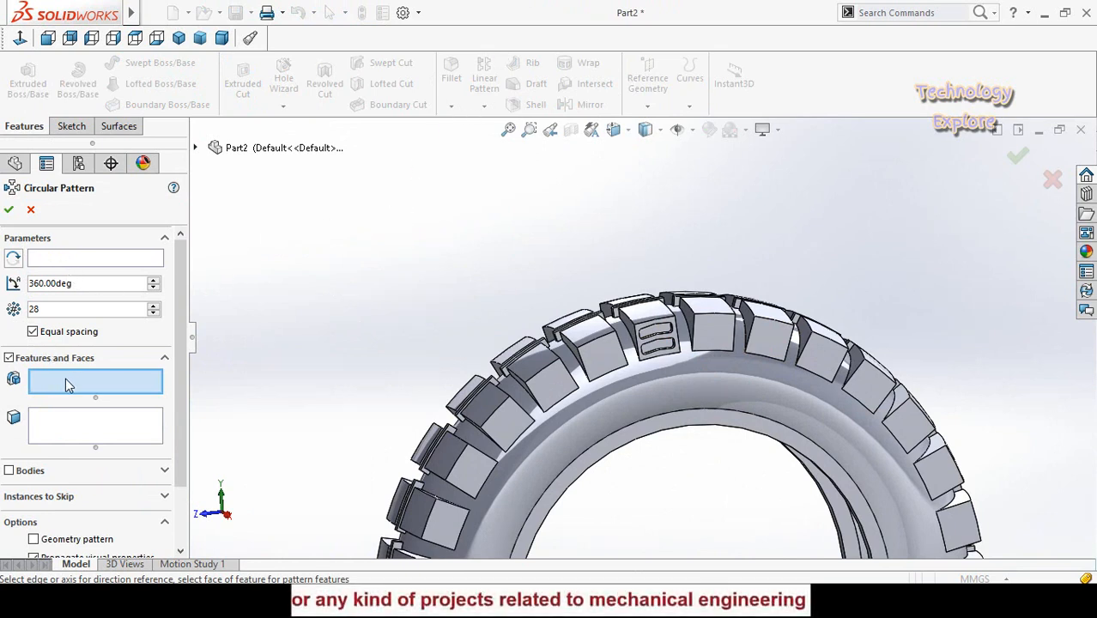
pyautogui.click(196, 147)
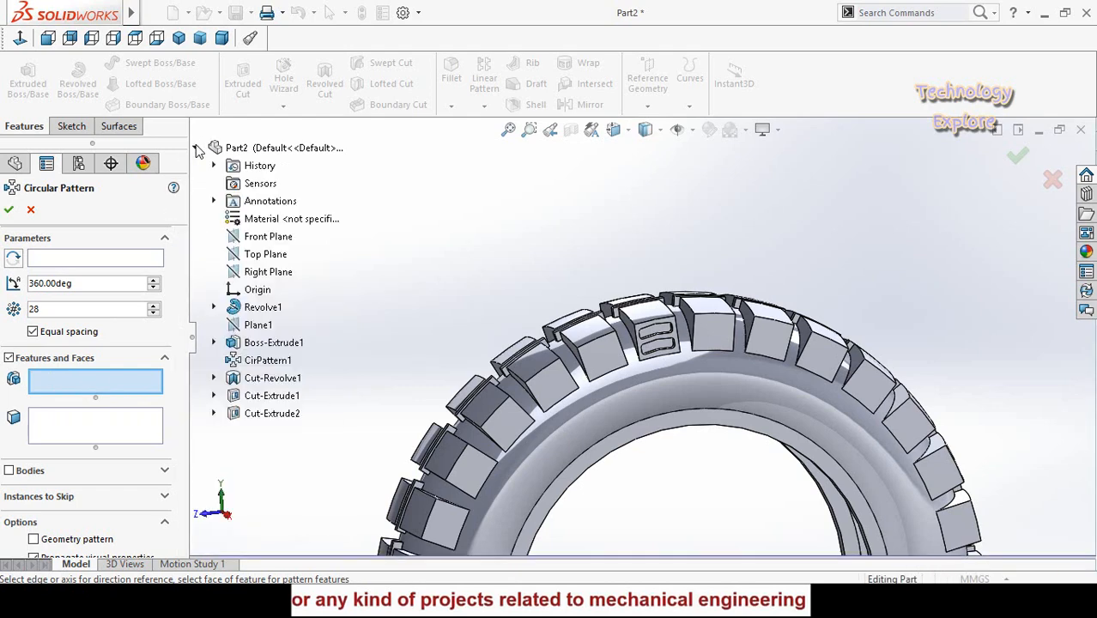
pyautogui.click(262, 416)
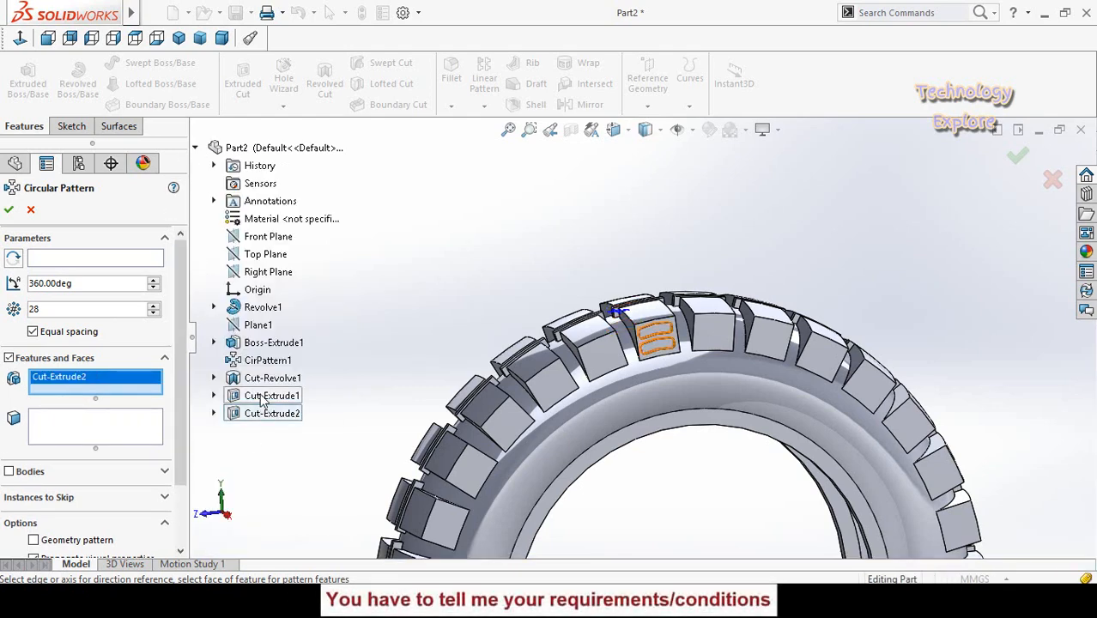
pyautogui.click(264, 396)
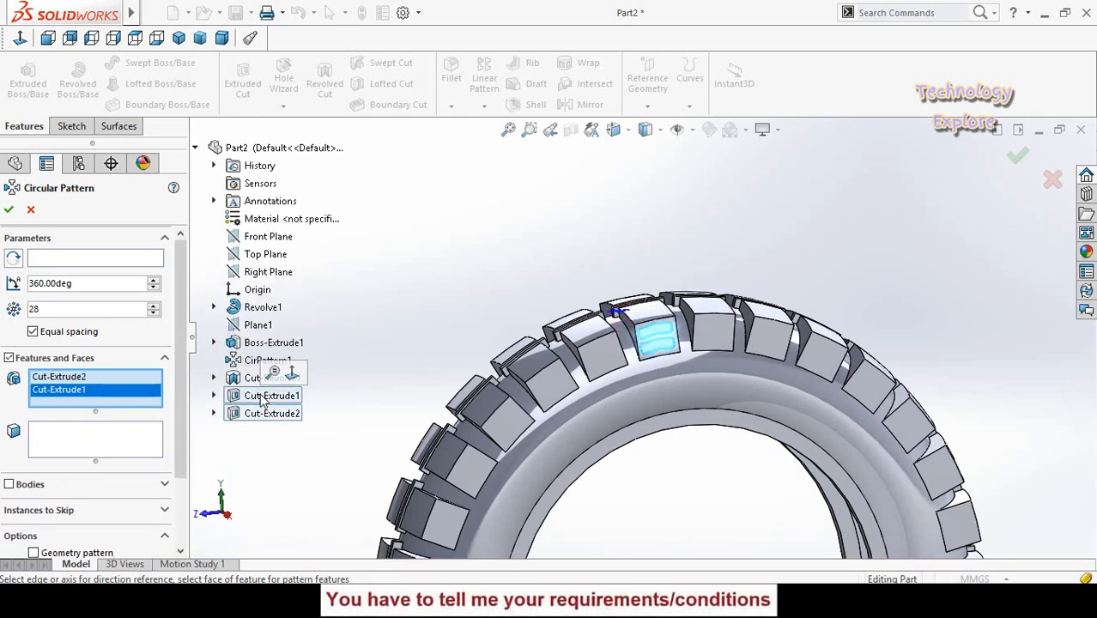
# - Pattern the slot cuts around the tyre's inner circular edge with 30 equally spaced instances over 360 degrees
pyautogui.click(60, 260)
pyautogui.scroll(1, 654, 418)
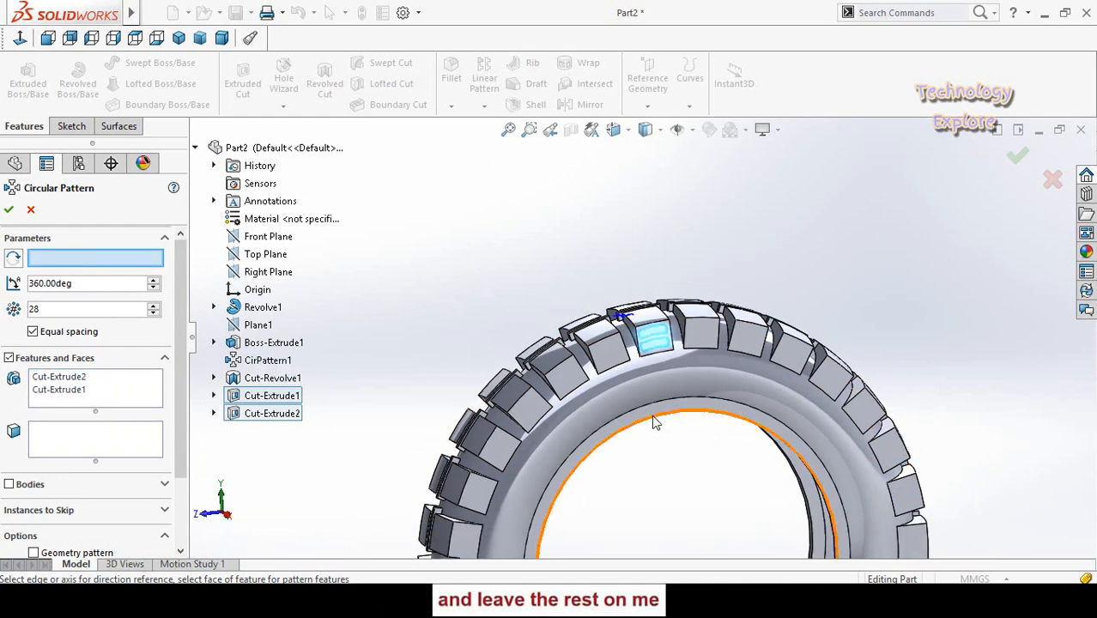
pyautogui.click(622, 504)
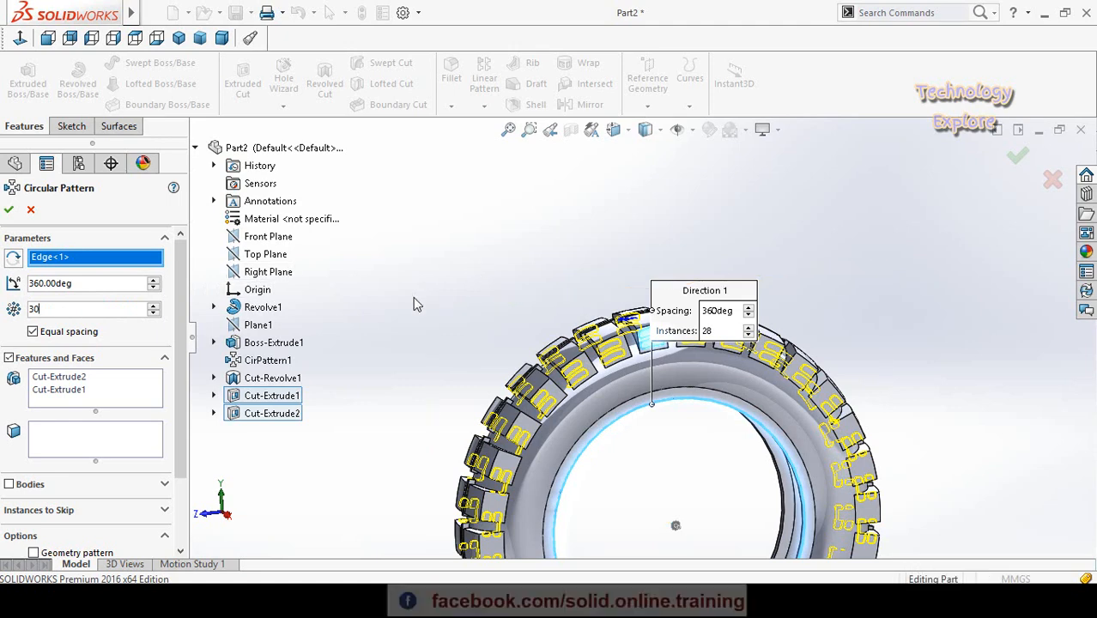
pyautogui.click(431, 268)
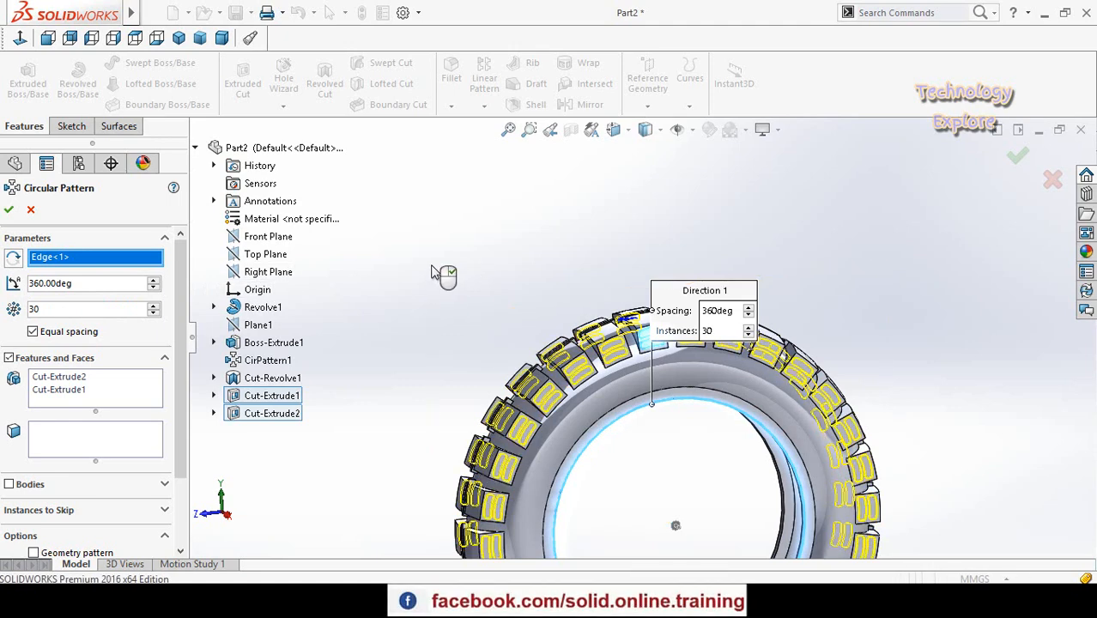
pyautogui.click(7, 210)
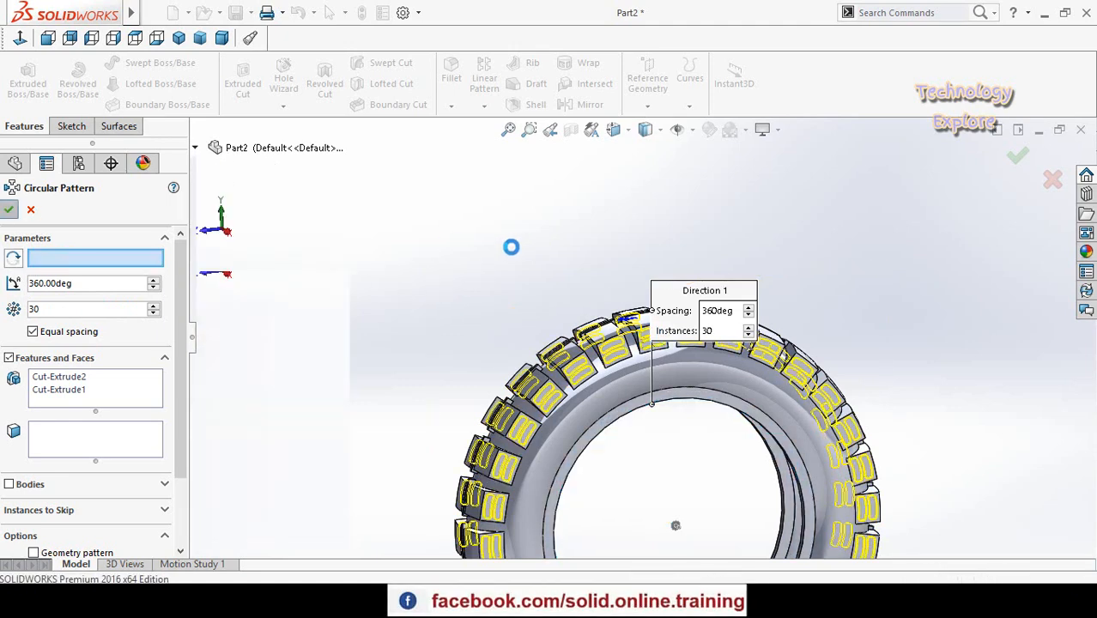
# - Start a new sketch on Plane1, facing the tread
pyautogui.click(417, 283)
pyautogui.scroll(2, 417, 285)
pyautogui.moveTo(416, 284); pyautogui.dragTo(512, 360, button='middle')
pyautogui.moveTo(581, 345); pyautogui.dragTo(593, 348, button='middle')
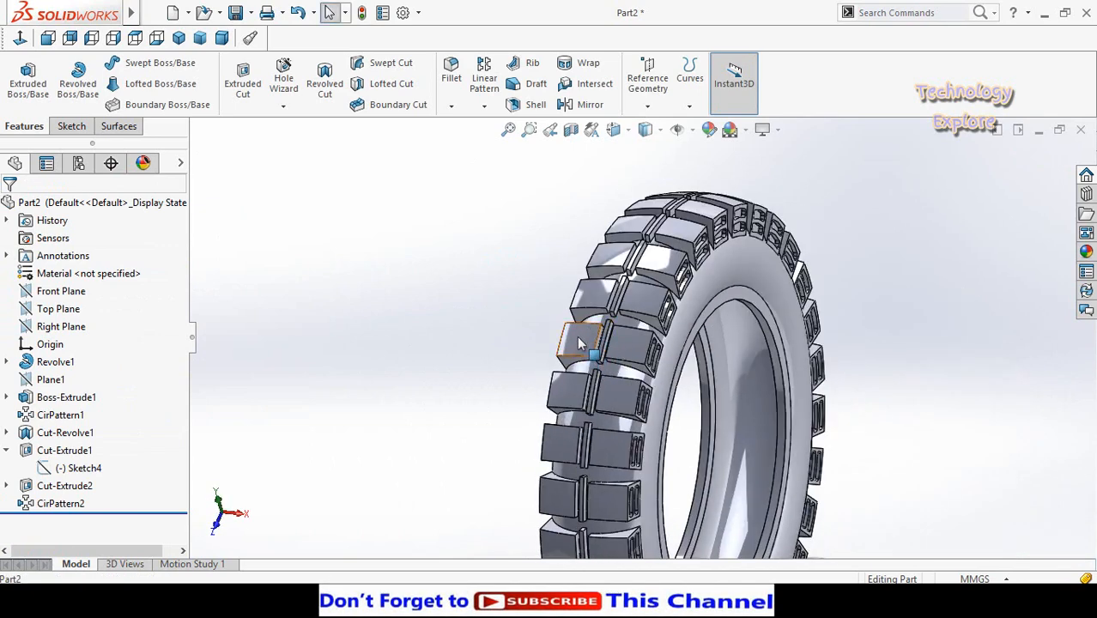
pyautogui.moveTo(490, 381); pyautogui.dragTo(484, 347, button='middle')
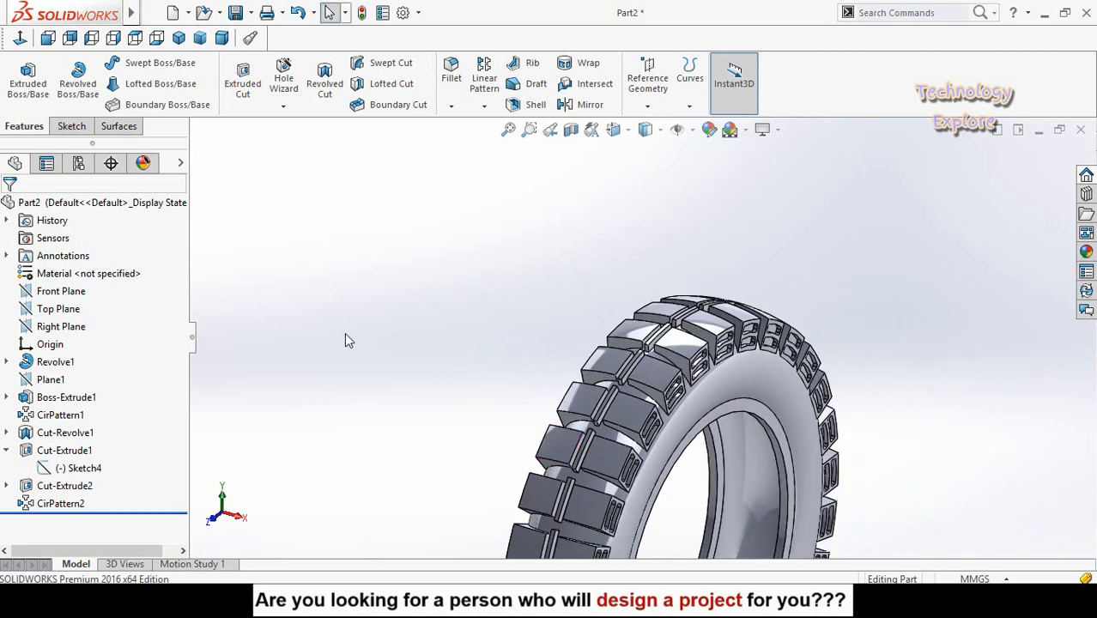
pyautogui.scroll(2, 348, 343)
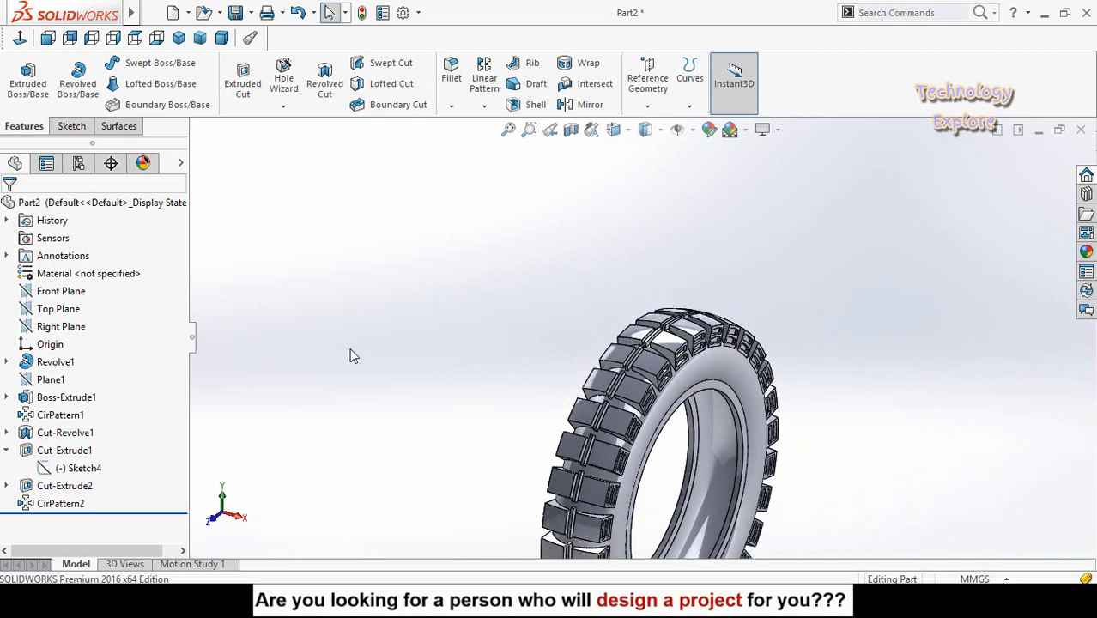
pyautogui.click(50, 383)
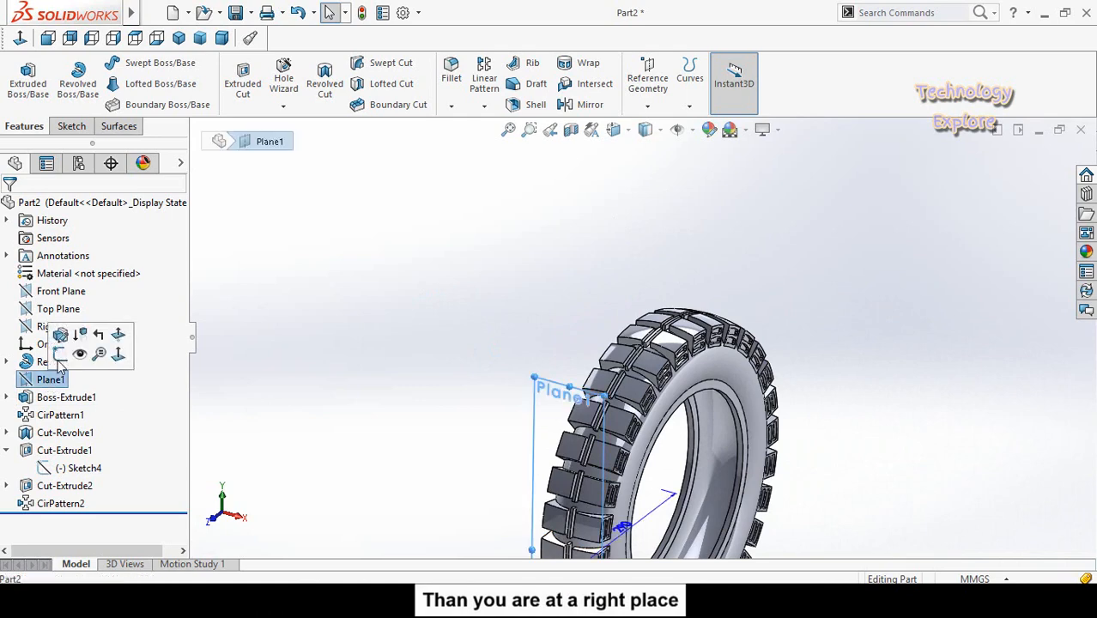
pyautogui.scroll(4, 382, 419)
pyautogui.moveTo(468, 388); pyautogui.dragTo(423, 358, button='middle')
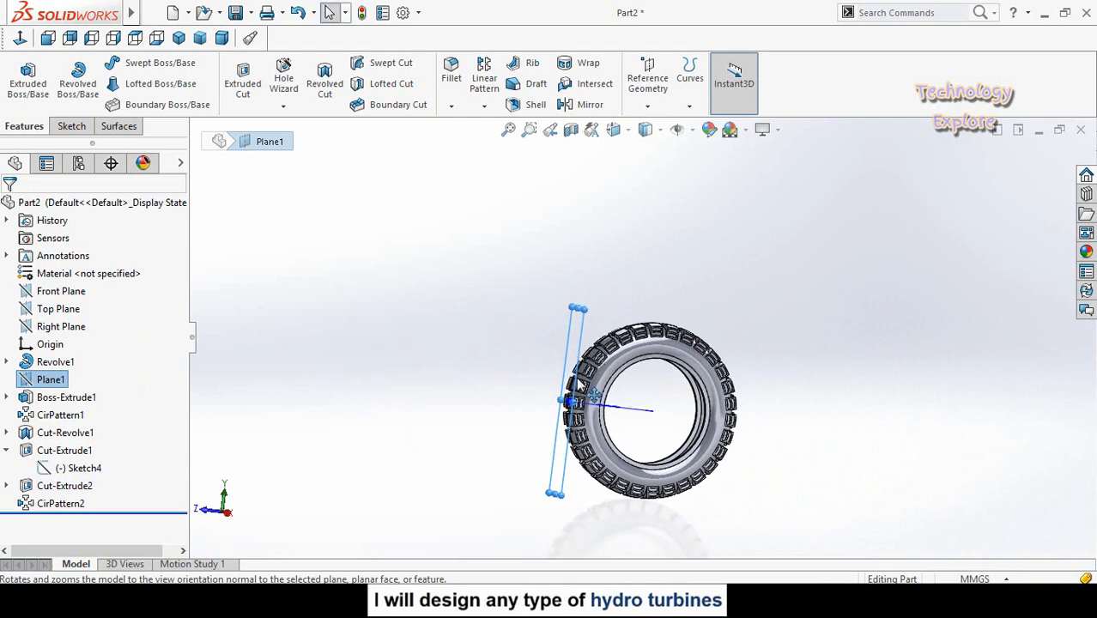
pyautogui.click(26, 386)
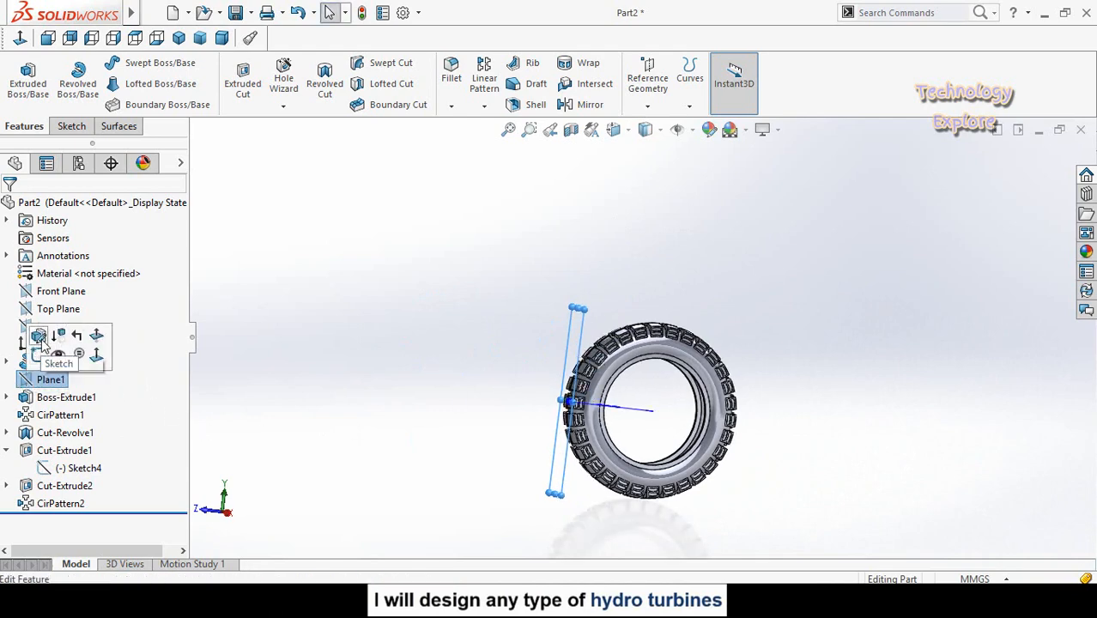
pyautogui.click(40, 356)
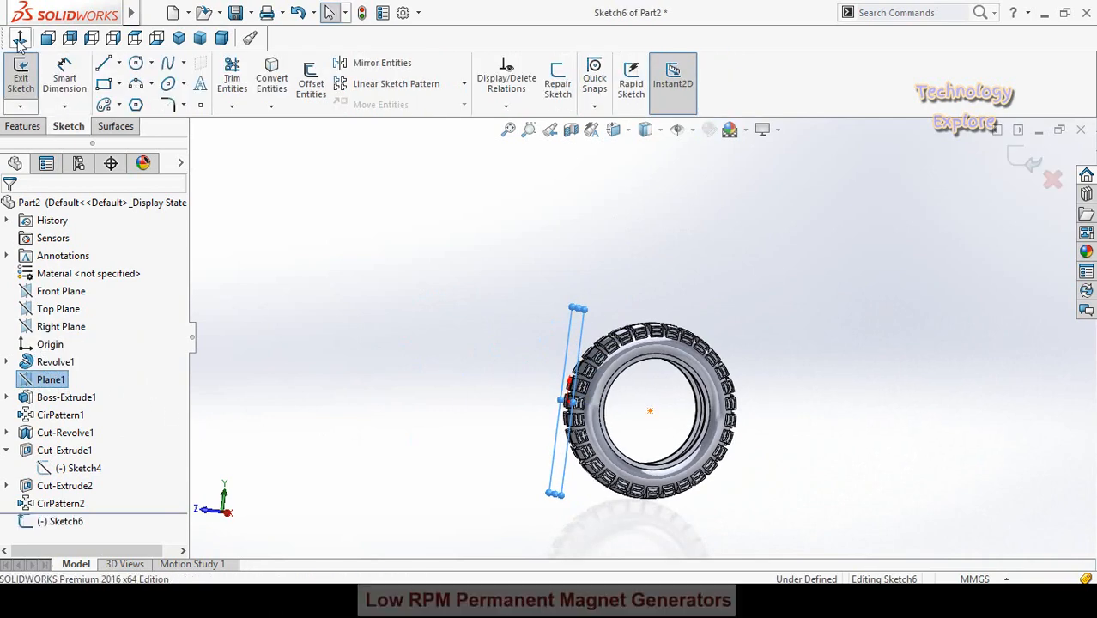
pyautogui.scroll(-5, 590, 354)
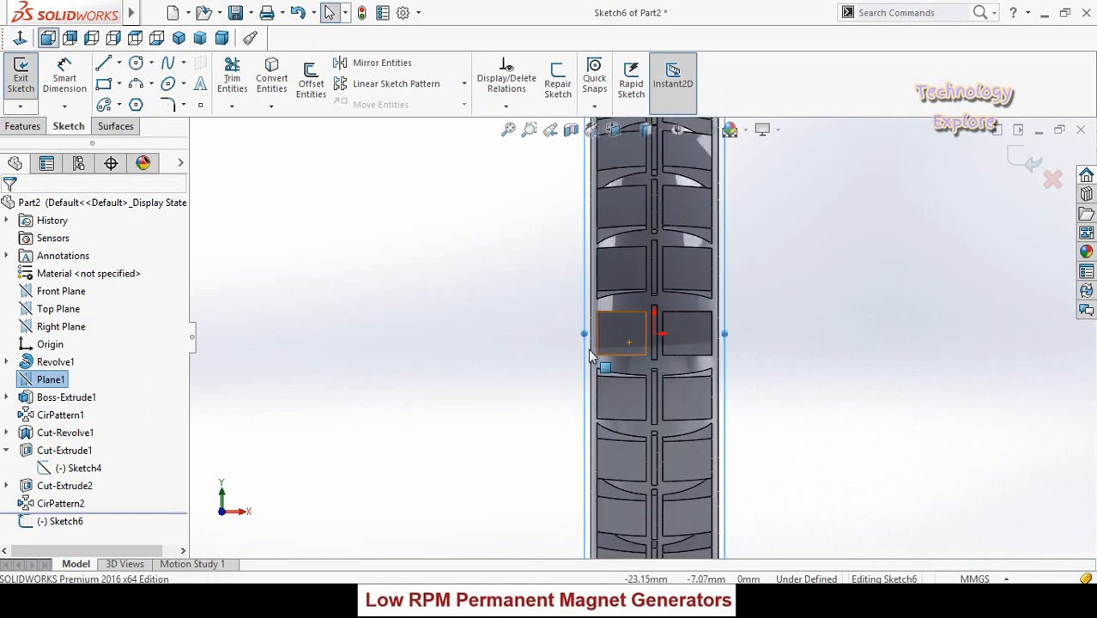
pyautogui.click(423, 299)
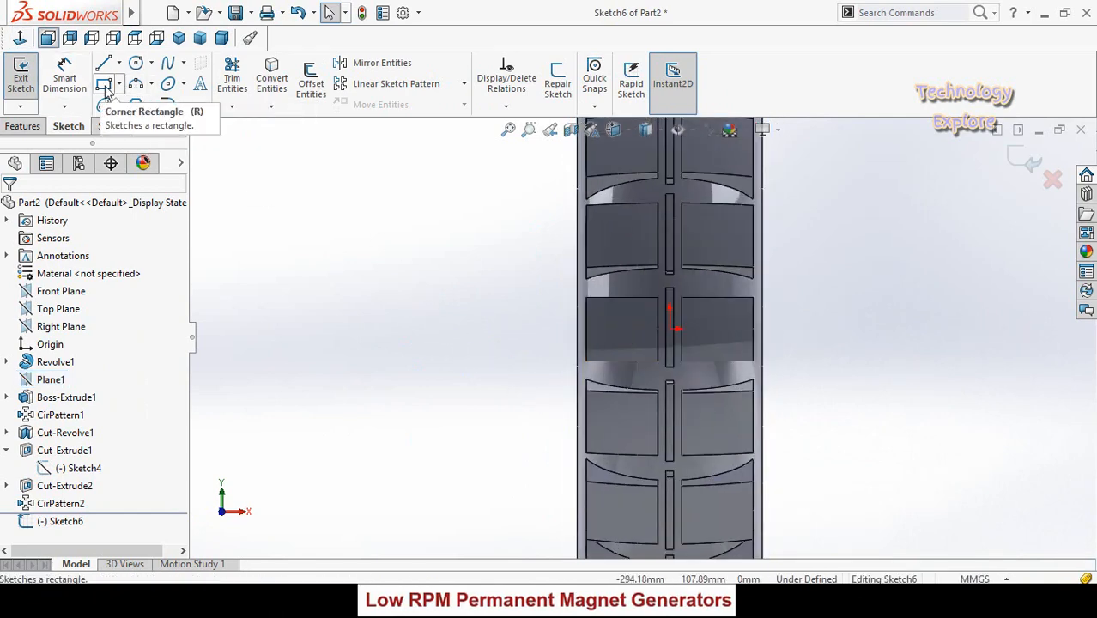
# - Sketch two horizontal rectangles, one above the other, on the left middle tread block, the lower about 34 by 6 mm
pyautogui.click(104, 85)
pyautogui.scroll(-2, 687, 365)
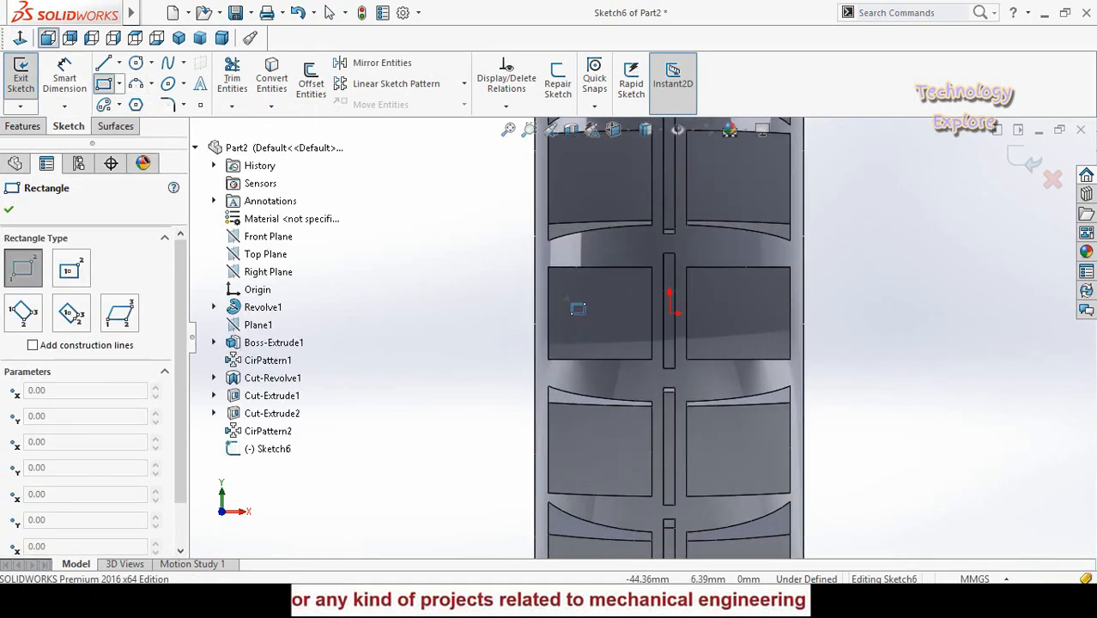
pyautogui.click(564, 288)
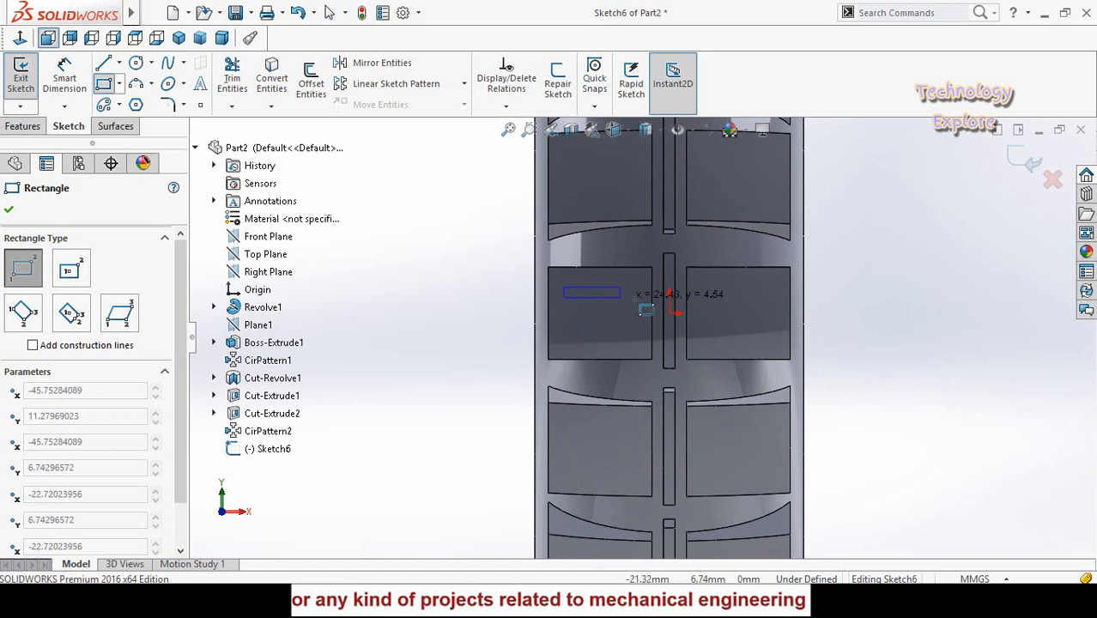
pyautogui.click(639, 298)
pyautogui.click(564, 330)
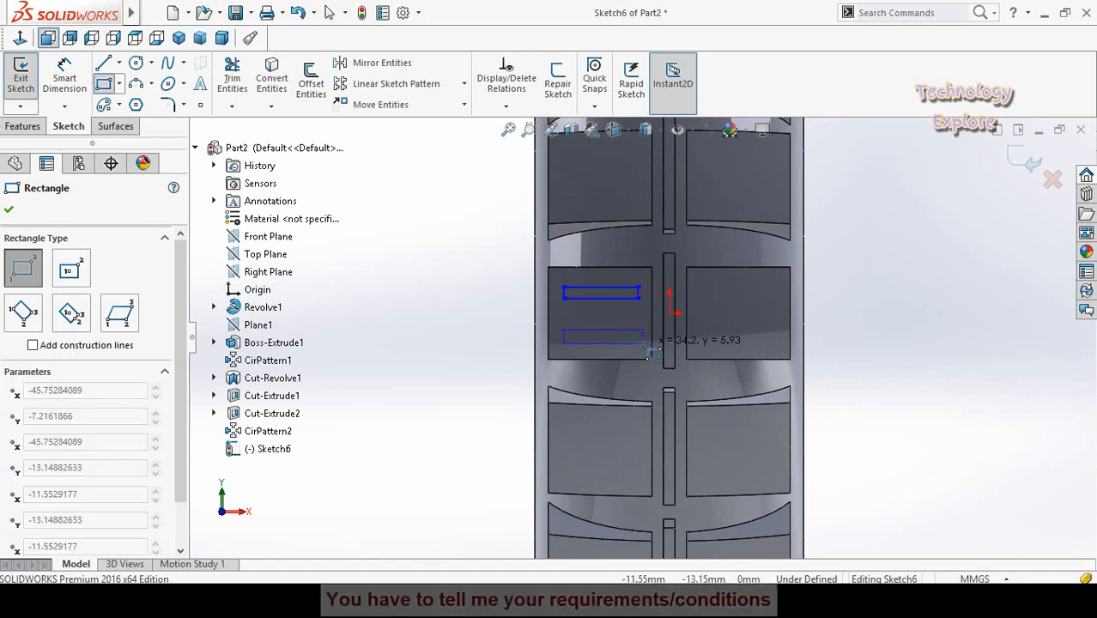
pyautogui.click(644, 342)
# - Sketch two horizontal rectangles, one above the other, on the right middle tread block beside the first pair
pyautogui.click(695, 289)
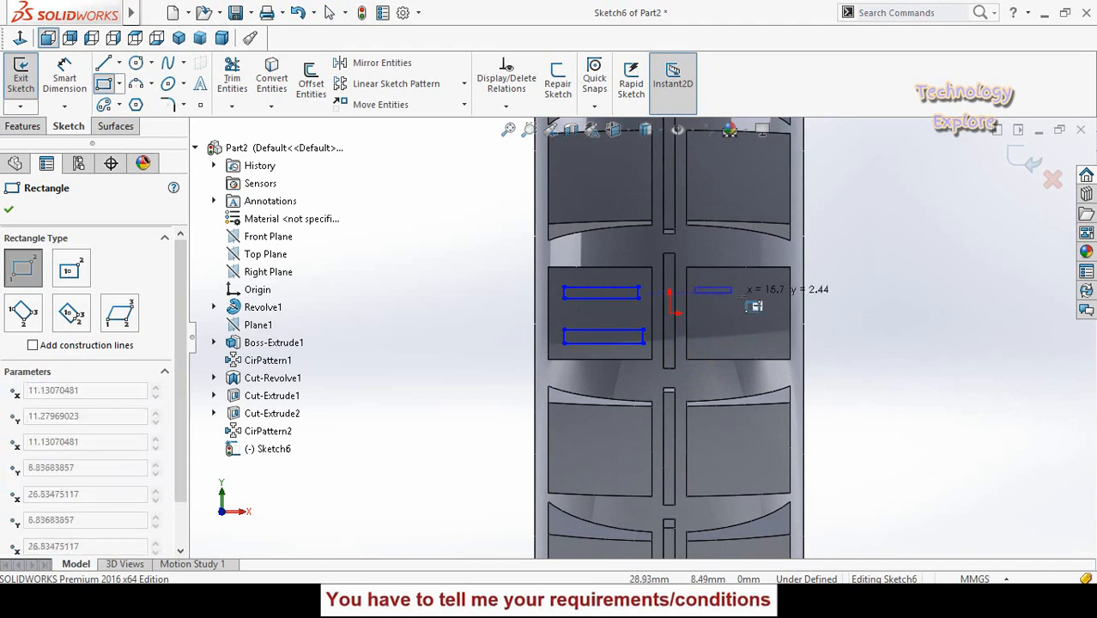
pyautogui.click(779, 303)
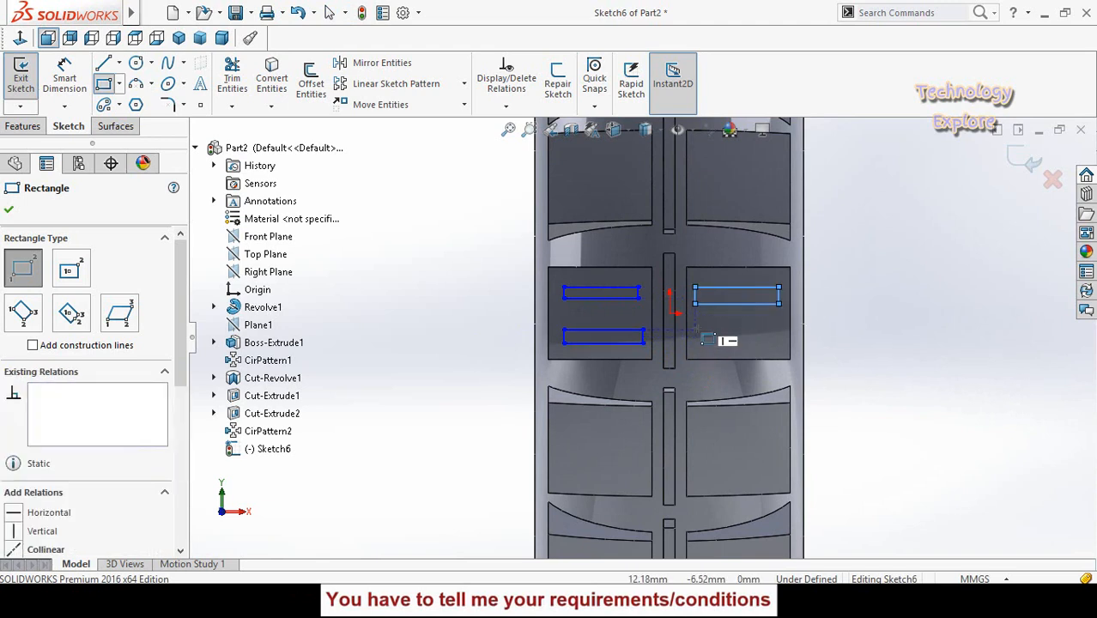
pyautogui.click(695, 331)
pyautogui.click(786, 343)
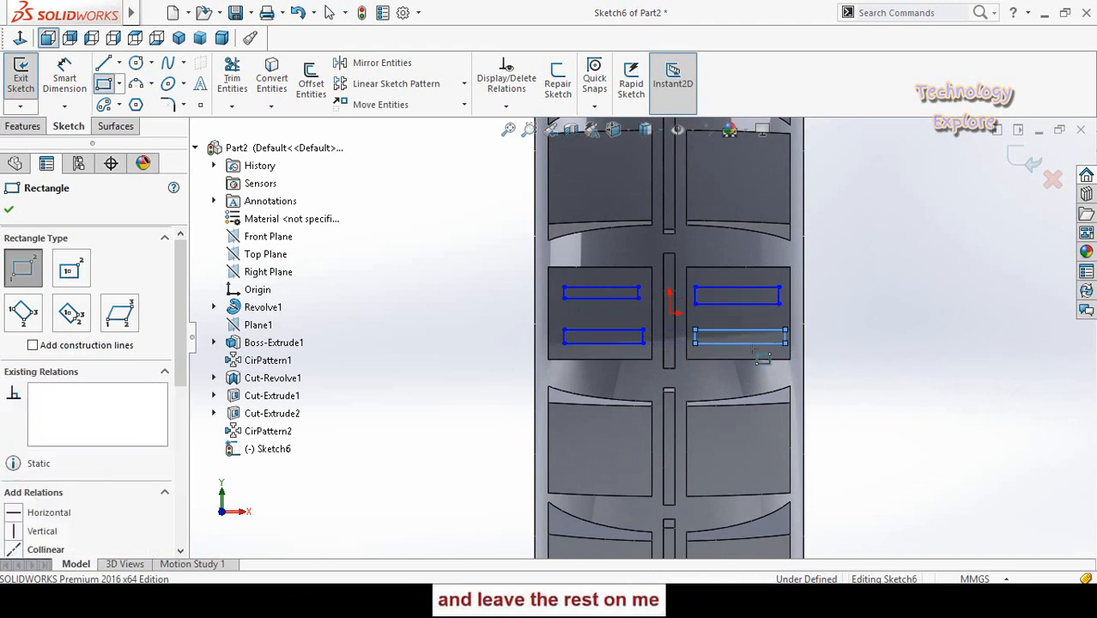
pyautogui.press('Escape')
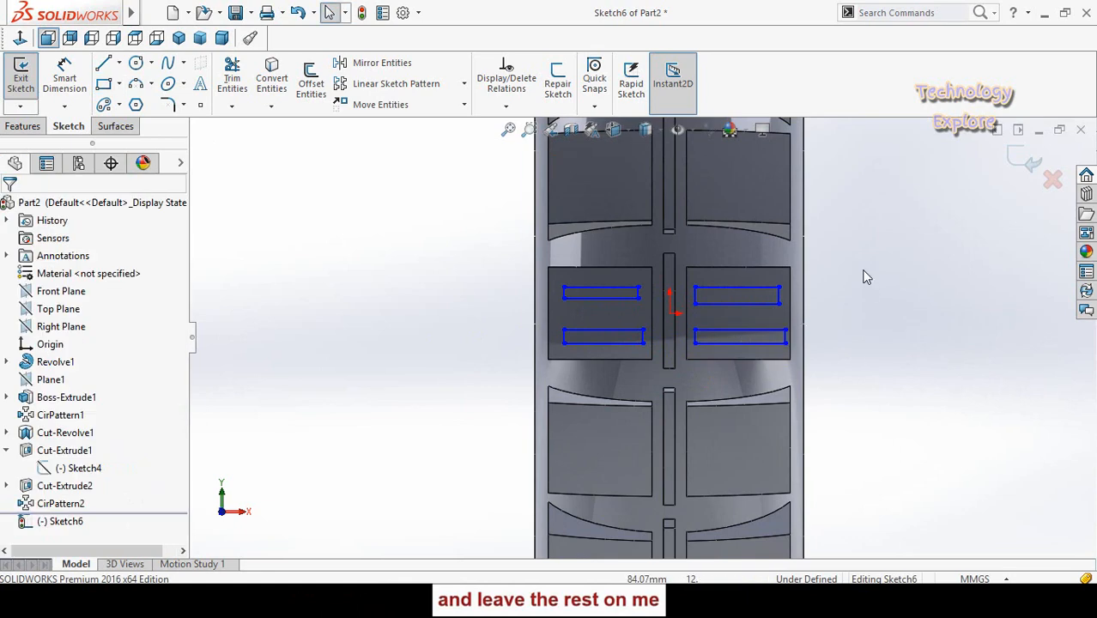
# - Make the outer short edges of the left block's two rectangles equal in length
pyautogui.moveTo(865, 276); pyautogui.dragTo(762, 352)
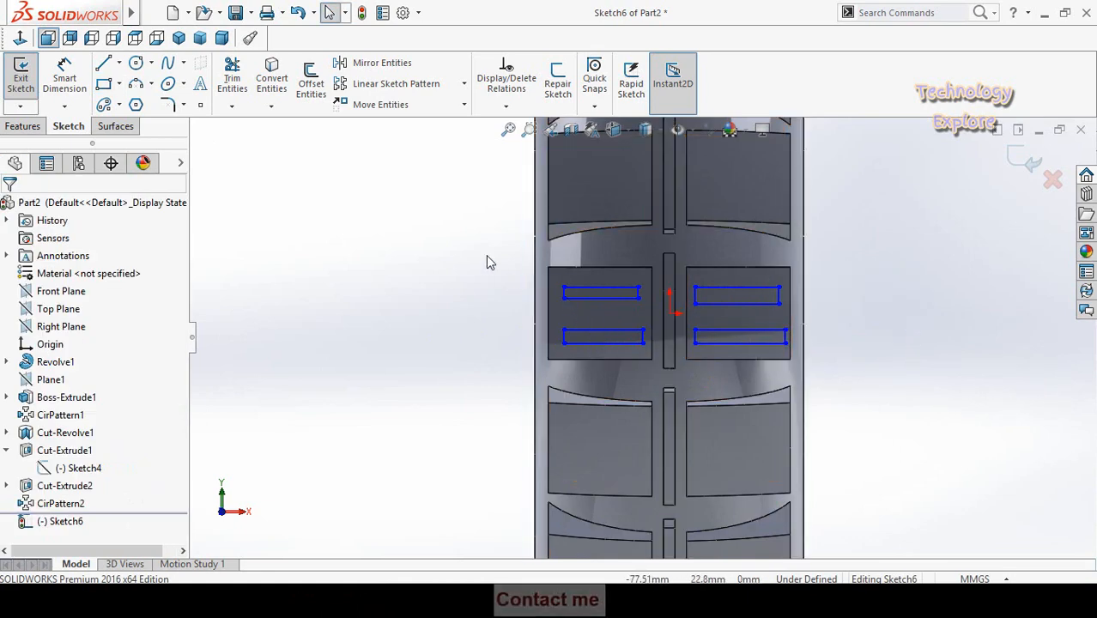
pyautogui.moveTo(486, 256); pyautogui.dragTo(598, 396)
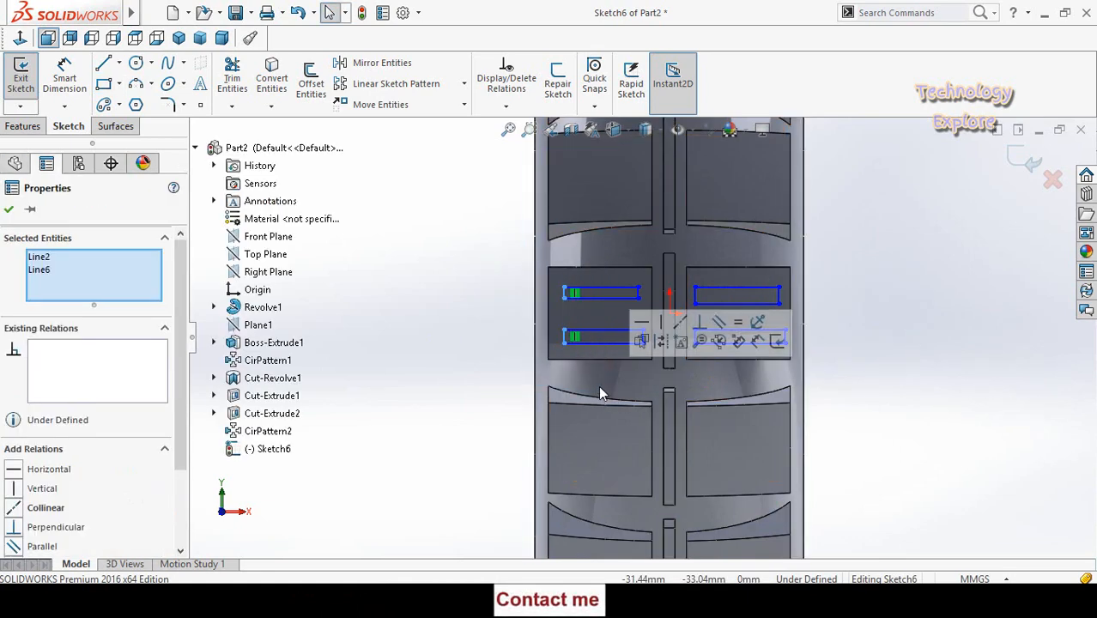
pyautogui.click(740, 326)
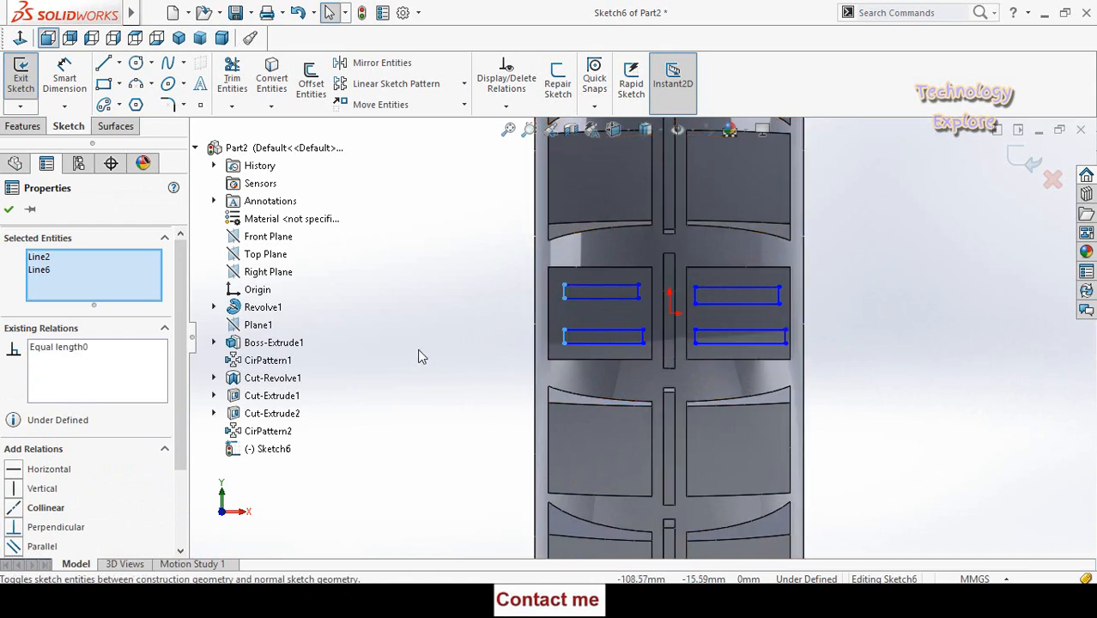
pyautogui.click(419, 350)
pyautogui.moveTo(449, 247); pyautogui.dragTo(600, 383)
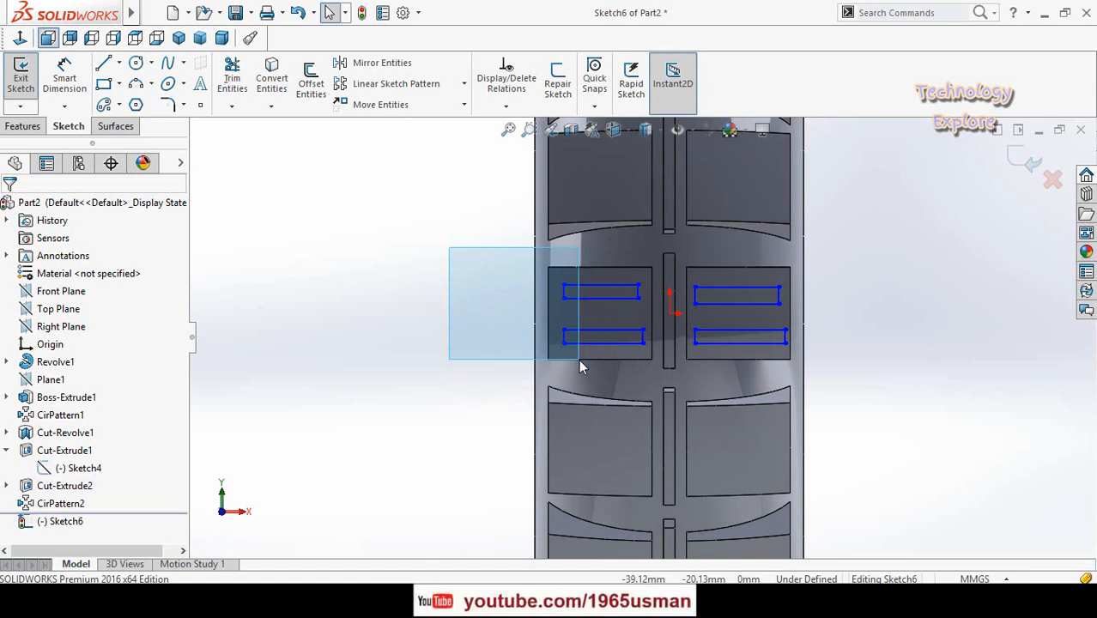
pyautogui.moveTo(588, 374); pyautogui.dragTo(589, 373)
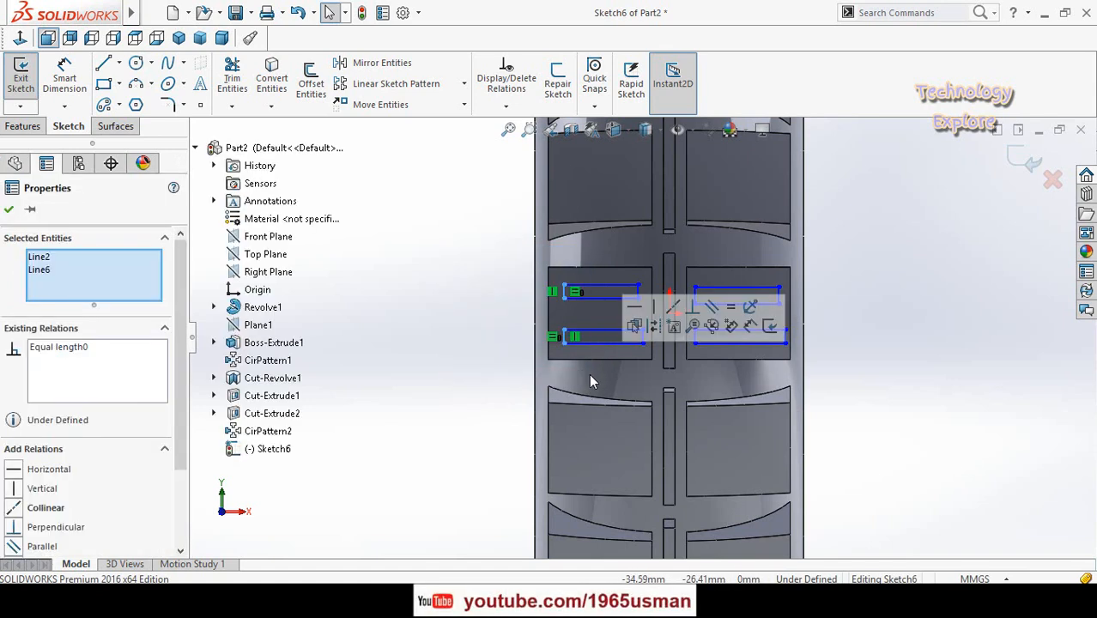
pyautogui.click(489, 318)
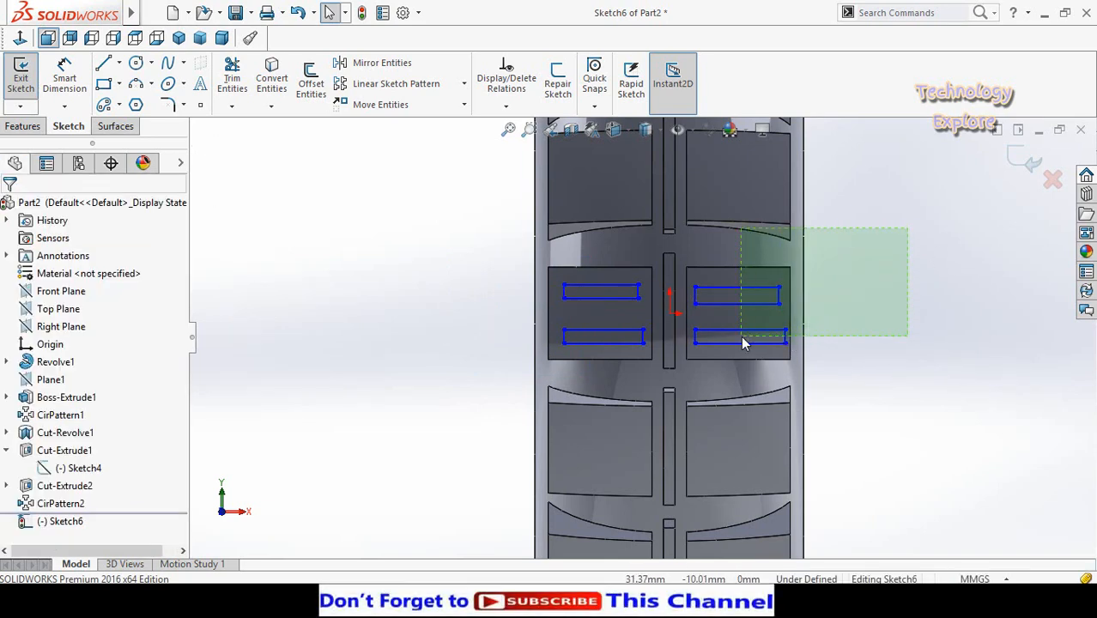
# - Make the outer short edges of the right block's two rectangles equal in length
pyautogui.moveTo(761, 361)
pyautogui.mouseDown()
pyautogui.moveTo(762, 391)
pyautogui.moveTo(735, 349)
pyautogui.moveTo(739, 371)
pyautogui.mouseUp()
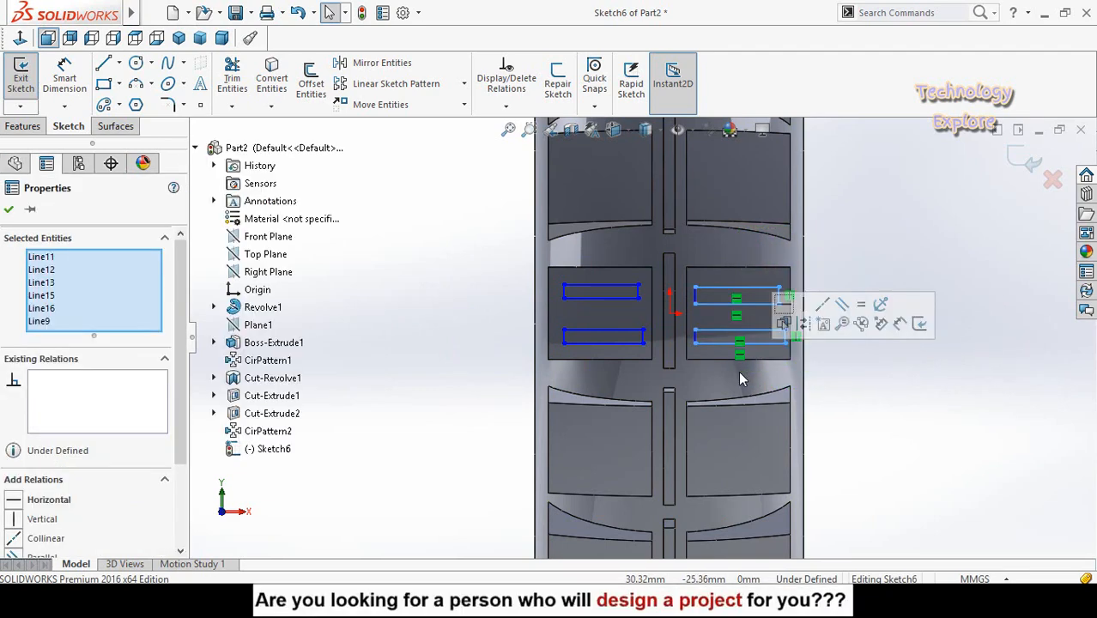
pyautogui.click(936, 415)
pyautogui.moveTo(715, 249); pyautogui.dragTo(822, 376)
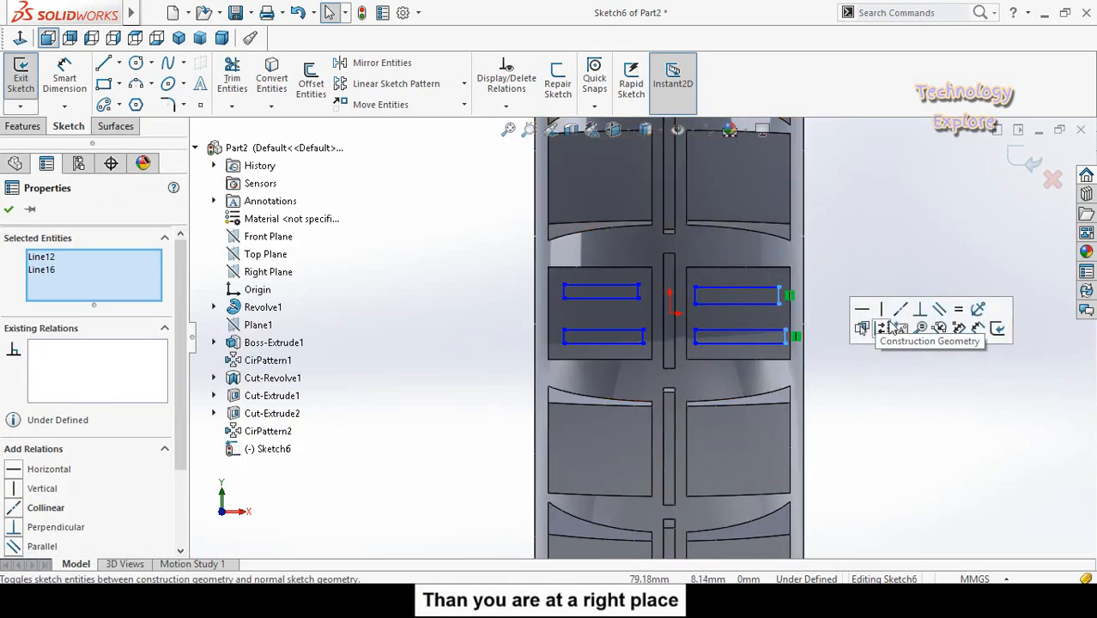
pyautogui.click(824, 332)
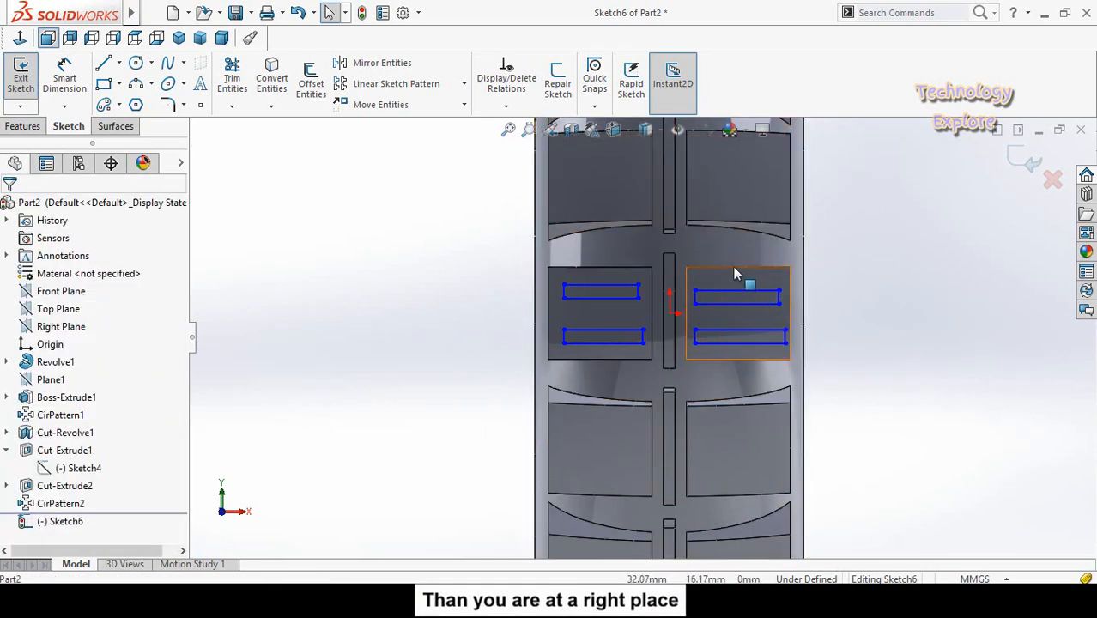
# - Make the long horizontal edges of the rectangles equal in length within each block, first right and then left
pyautogui.moveTo(769, 241); pyautogui.dragTo(720, 364)
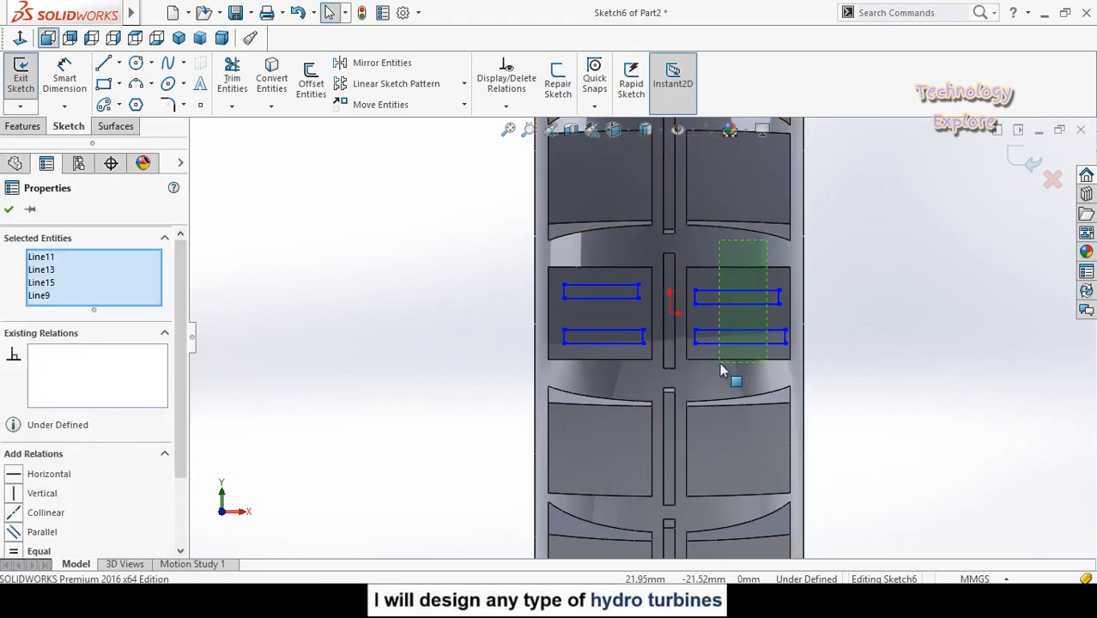
pyautogui.click(893, 434)
pyautogui.moveTo(615, 253); pyautogui.dragTo(586, 352)
pyautogui.click(703, 295)
pyautogui.click(443, 355)
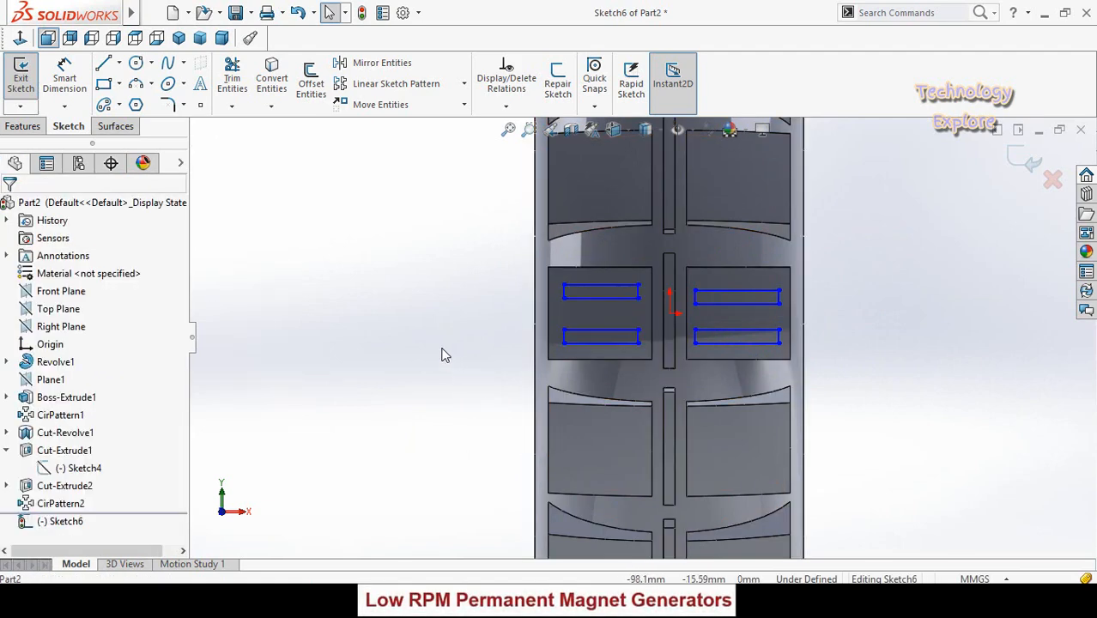
# - Make the bottom edges of the two lower rectangles collinear and equal in length across the blocks
pyautogui.click(578, 344)
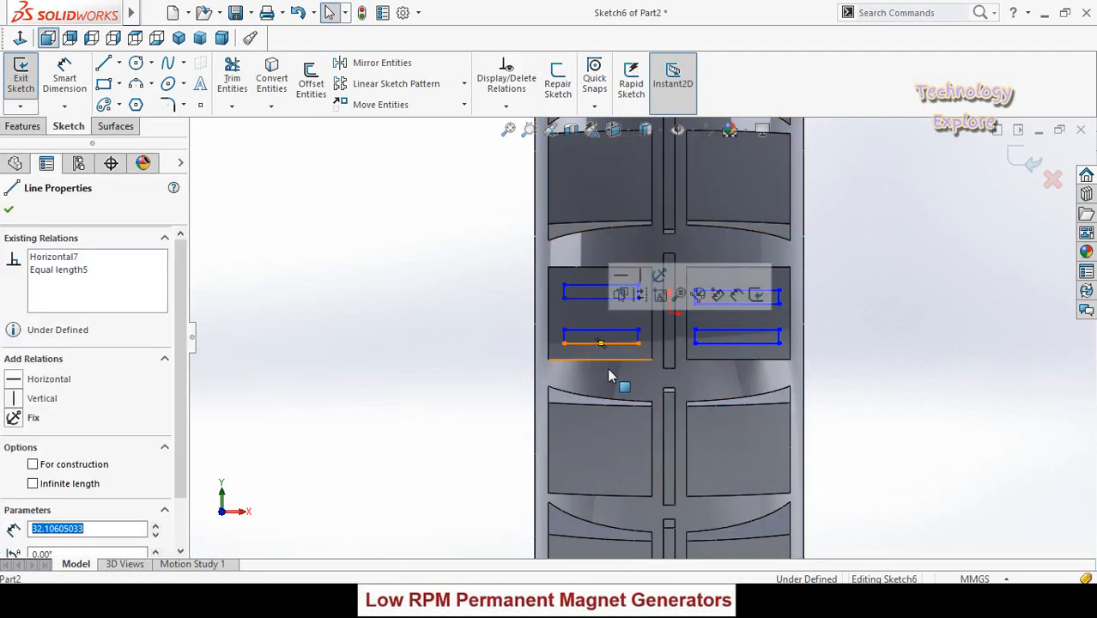
pyautogui.keyDown('ctrl'); pyautogui.click(704, 343); pyautogui.keyUp('ctrl')
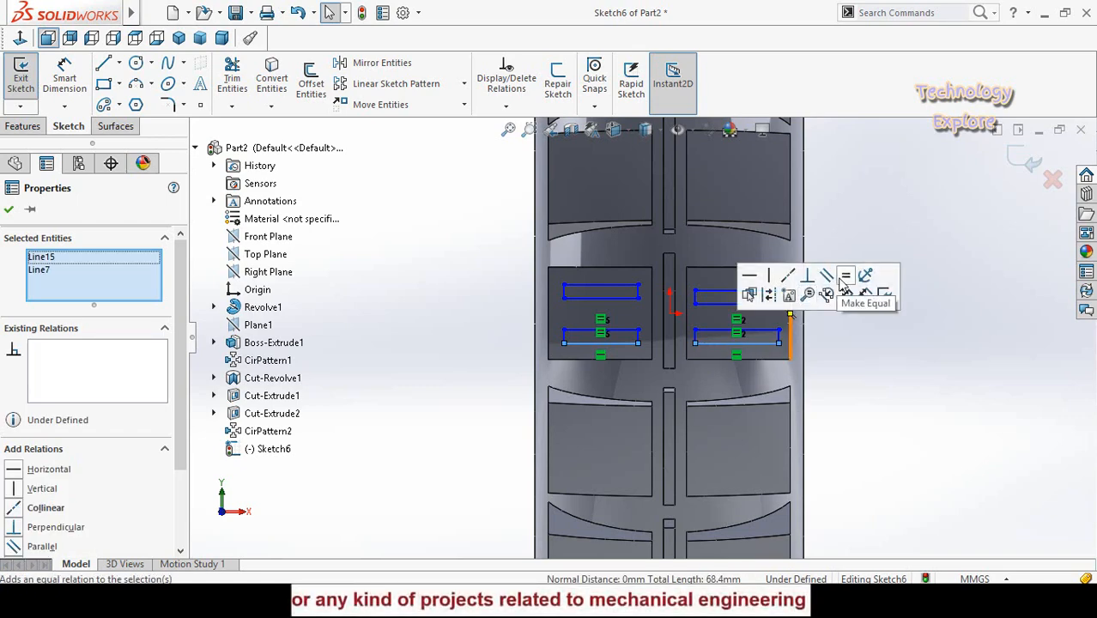
pyautogui.click(845, 275)
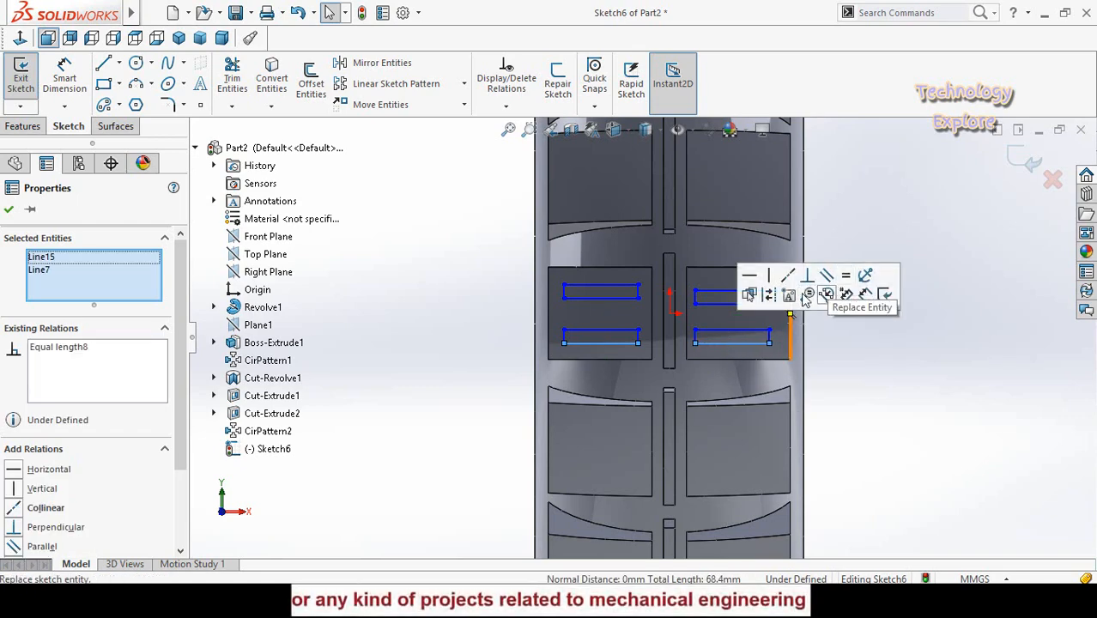
pyautogui.click(894, 384)
# - Make the bottom edges of the two upper rectangles collinear and equal in length across the blocks
pyautogui.click(620, 299)
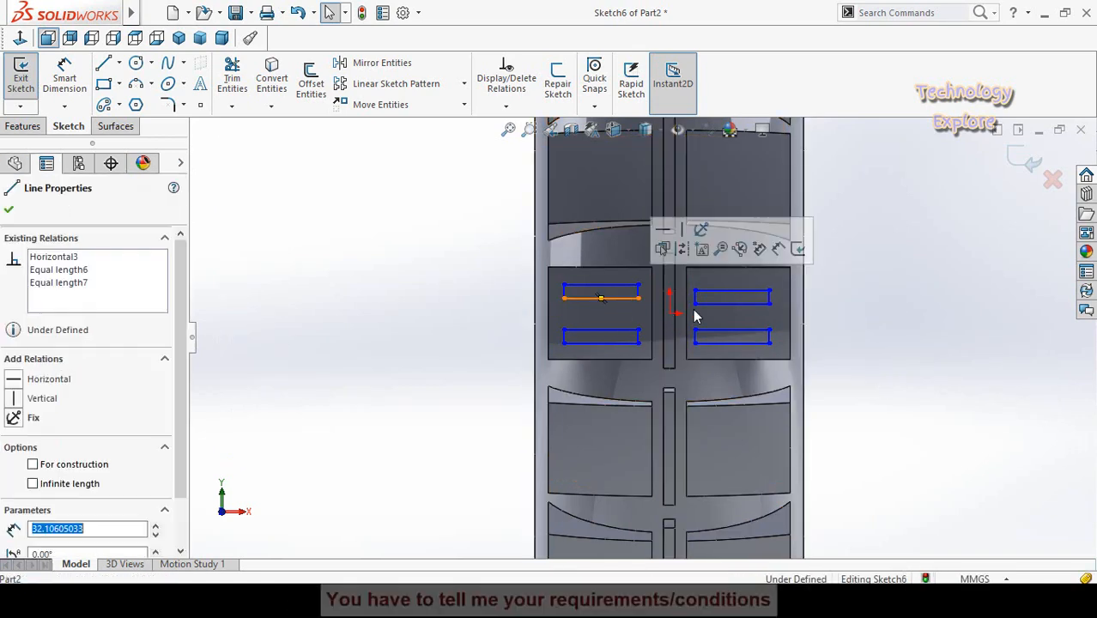
pyautogui.click(697, 305)
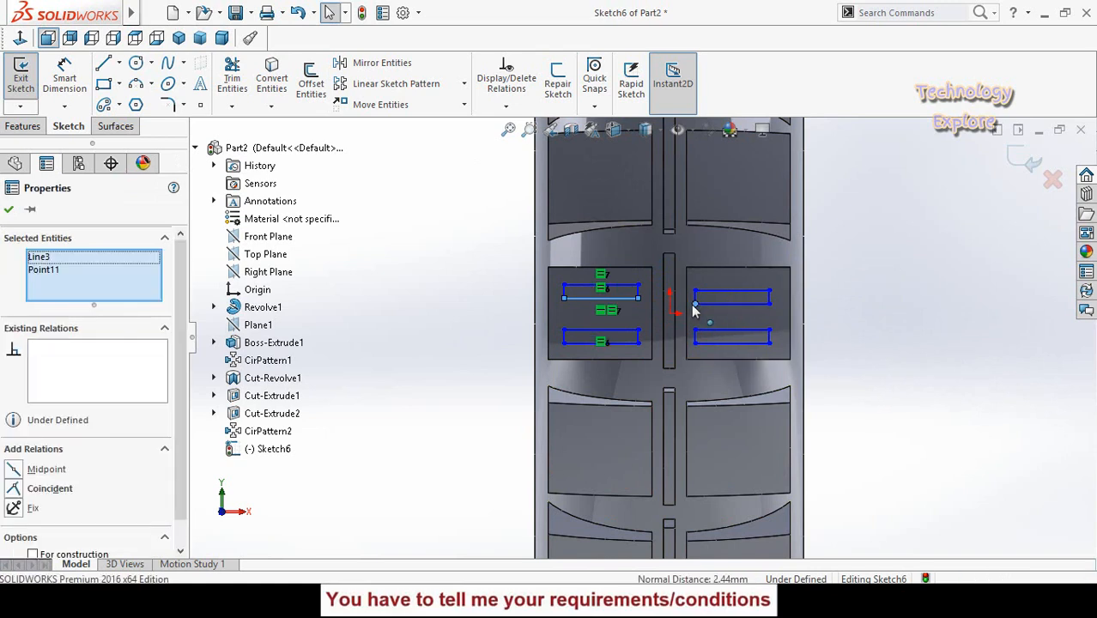
pyautogui.keyDown('ctrl'); pyautogui.click(697, 304); pyautogui.keyUp('ctrl')
pyautogui.keyDown('ctrl'); pyautogui.click(709, 306); pyautogui.keyUp('ctrl')
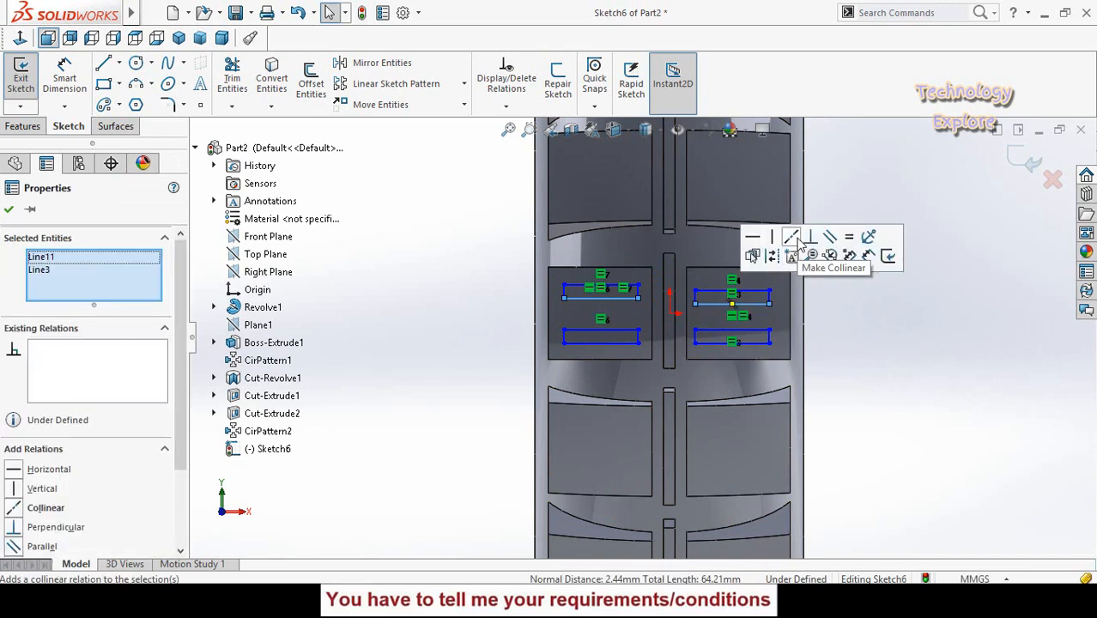
pyautogui.click(848, 240)
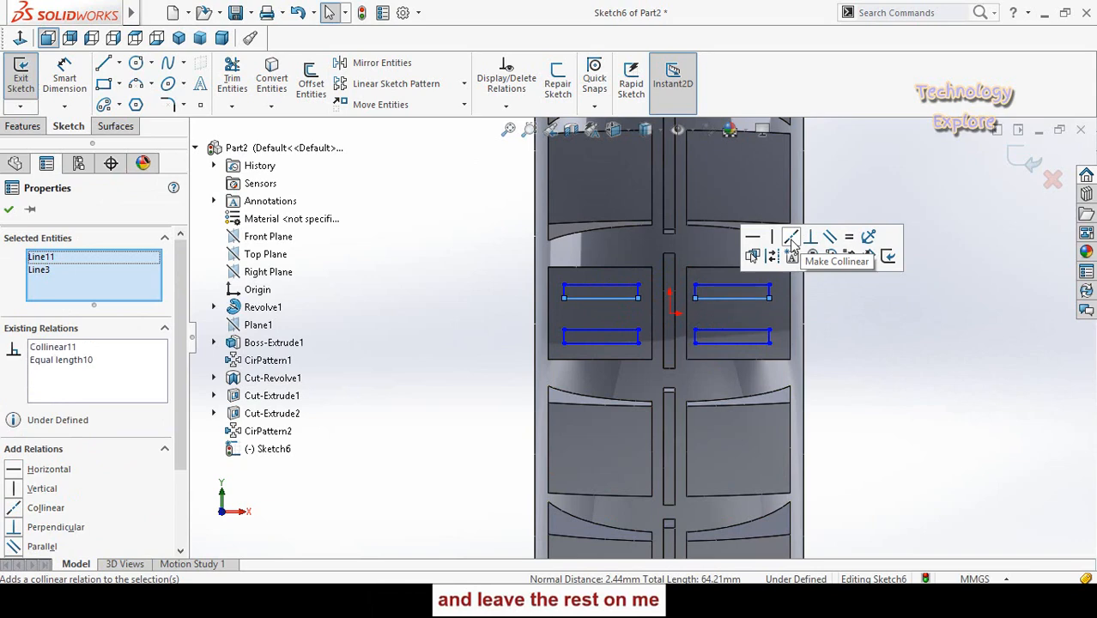
pyautogui.click(933, 346)
# - Dimension the gap from the upper right rectangle's outer short edge to the block's outer edge as 5 mm
pyautogui.scroll(-2, 777, 308)
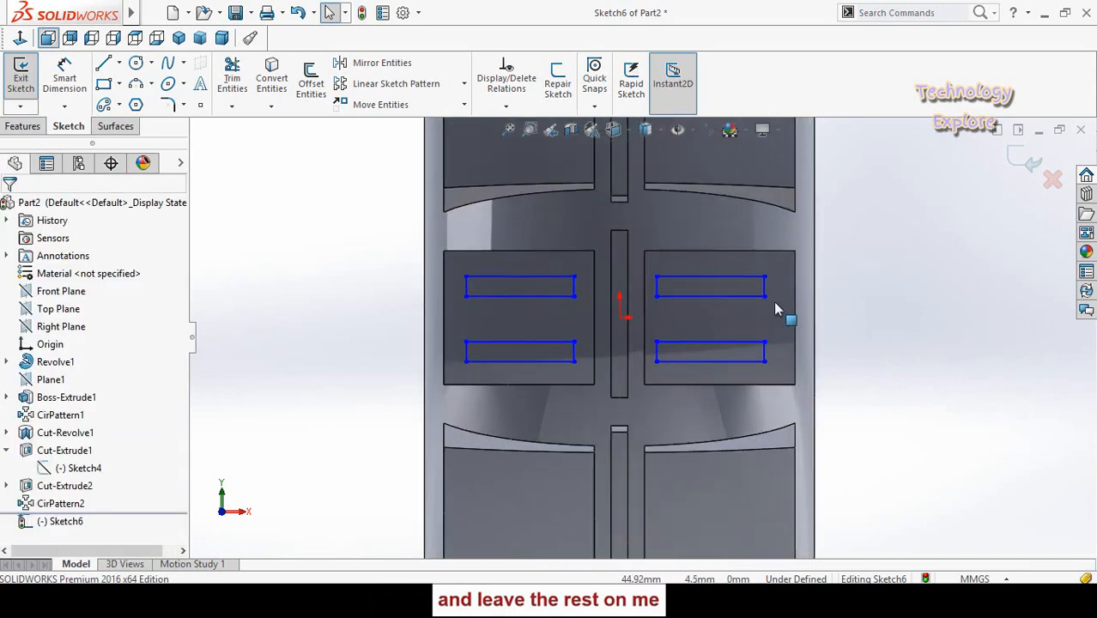
pyautogui.scroll(2, 753, 310)
pyautogui.scroll(-1, 624, 335)
pyautogui.moveTo(824, 367); pyautogui.dragTo(837, 235, button='right')
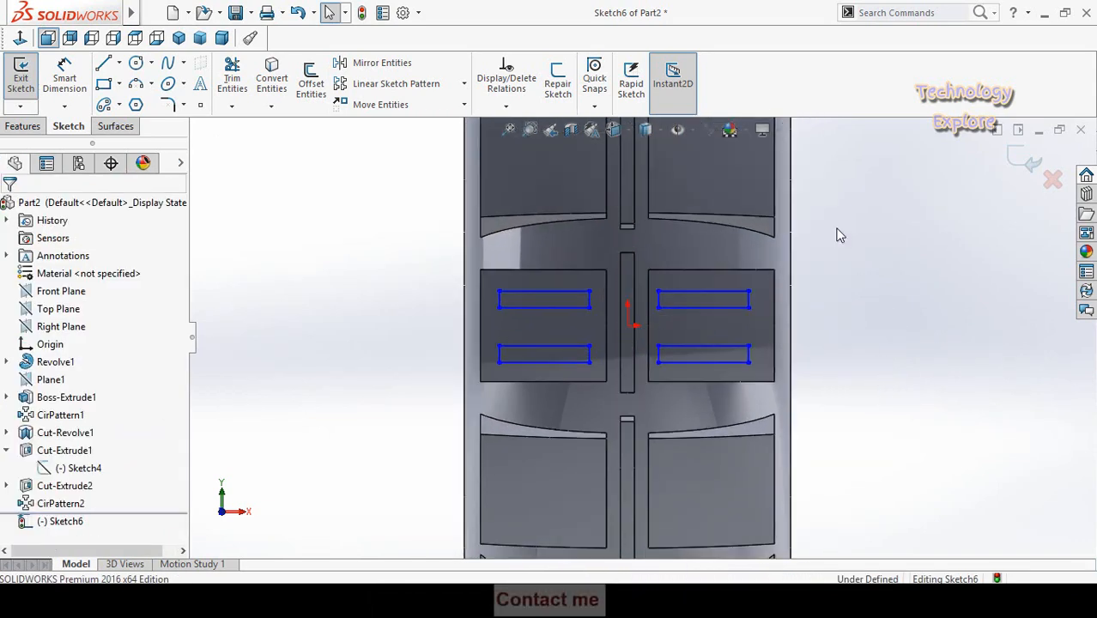
pyautogui.scroll(-3, 772, 300)
pyautogui.click(714, 314)
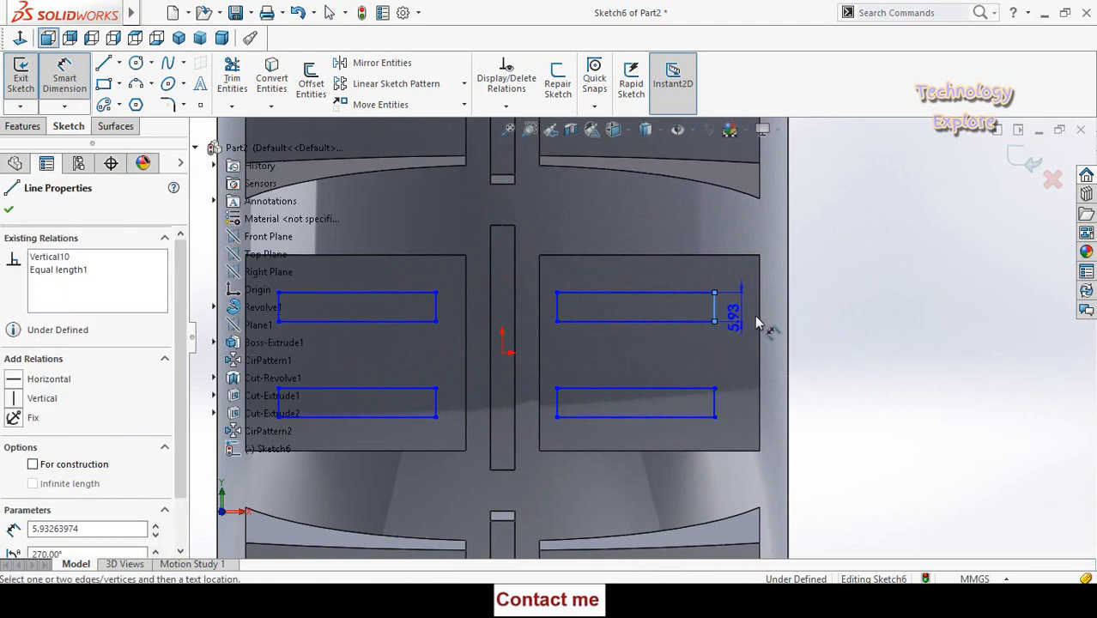
pyautogui.click(759, 312)
pyautogui.click(903, 338)
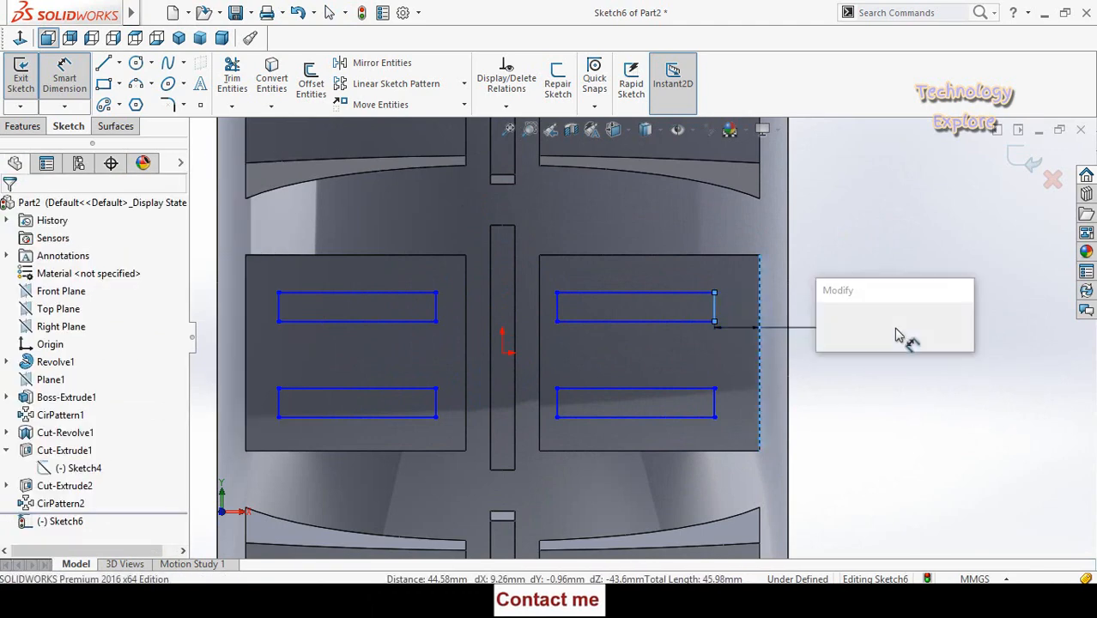
pyautogui.write('5')
pyautogui.press('Return')
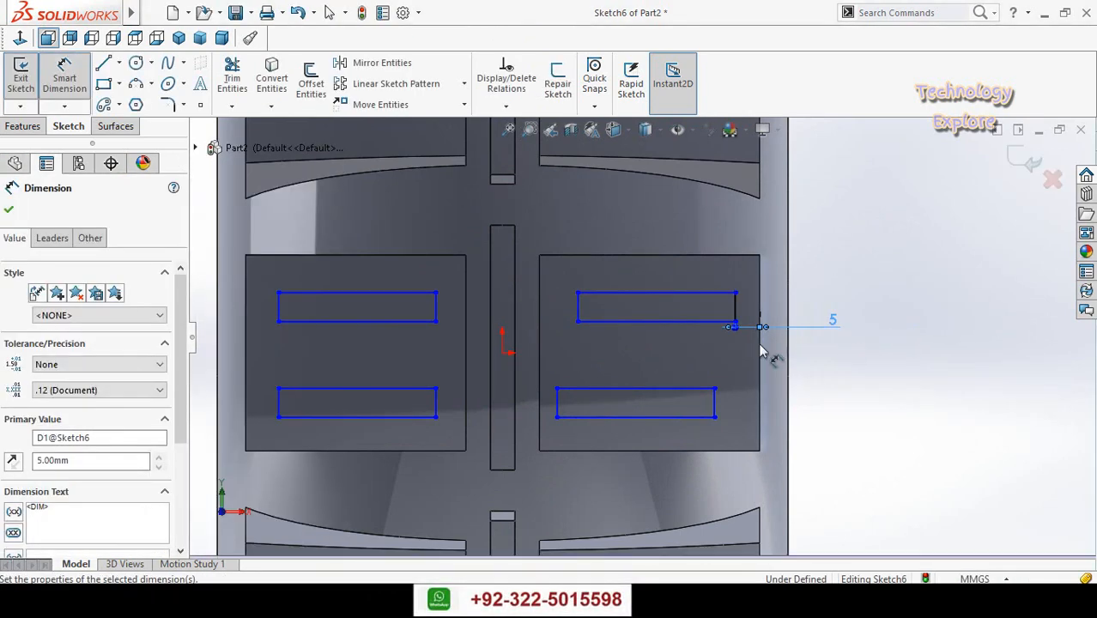
# - Dimension the gap from the upper right rectangle's inner short edge to the block's inner edge as 5 mm
pyautogui.click(539, 322)
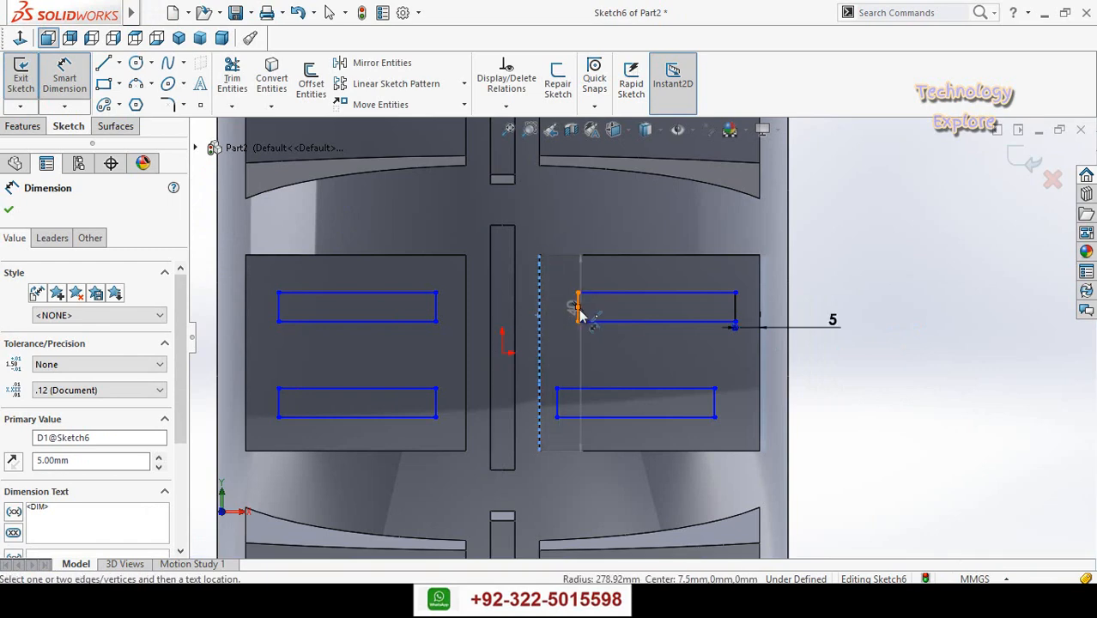
pyautogui.click(579, 321)
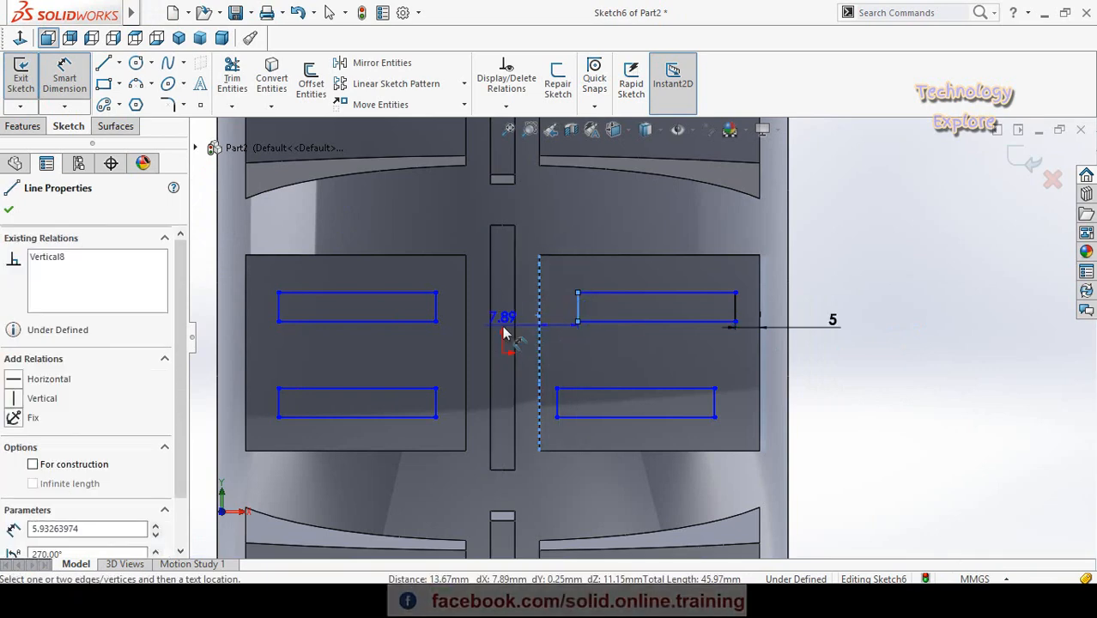
pyautogui.click(505, 333)
pyautogui.write('5')
pyautogui.press('Return')
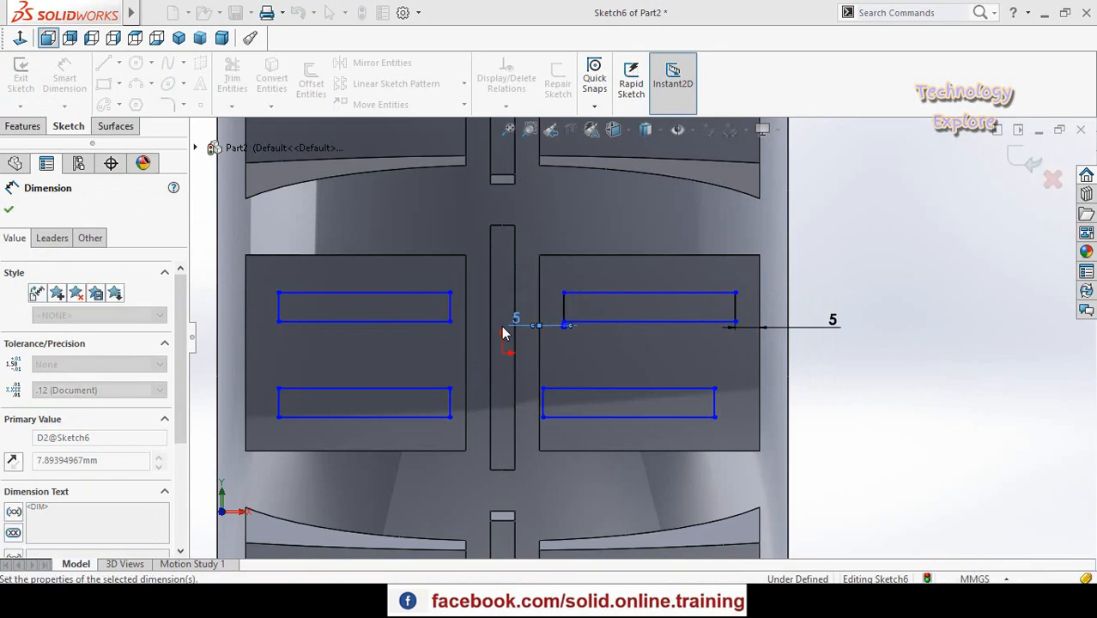
# - Dimension the gap from the upper left rectangle's inner short edge to the block's inner edge as 5 mm
pyautogui.scroll(1, 618, 372)
pyautogui.scroll(-2, 472, 330)
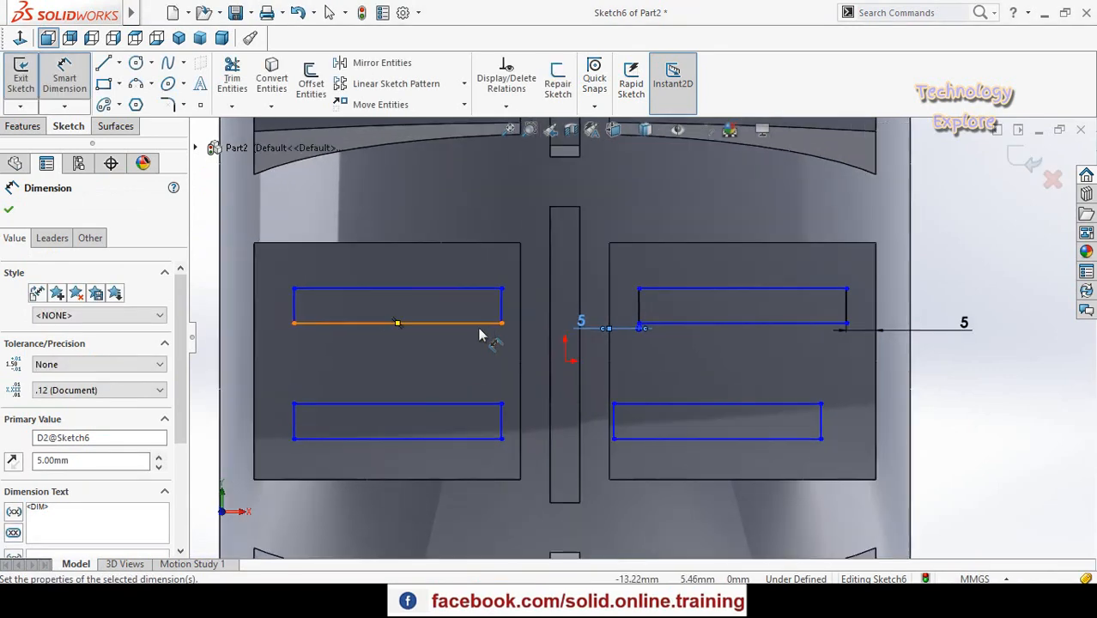
pyautogui.click(500, 315)
pyautogui.click(519, 319)
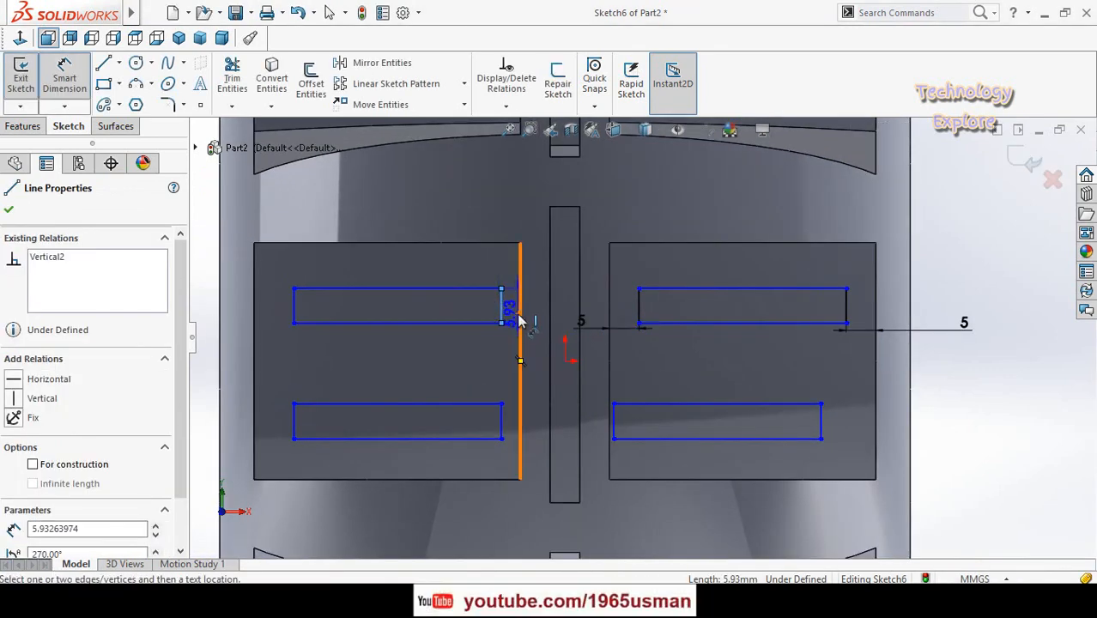
pyautogui.click(529, 225)
pyautogui.write('5.00mm')
pyautogui.press('Return')
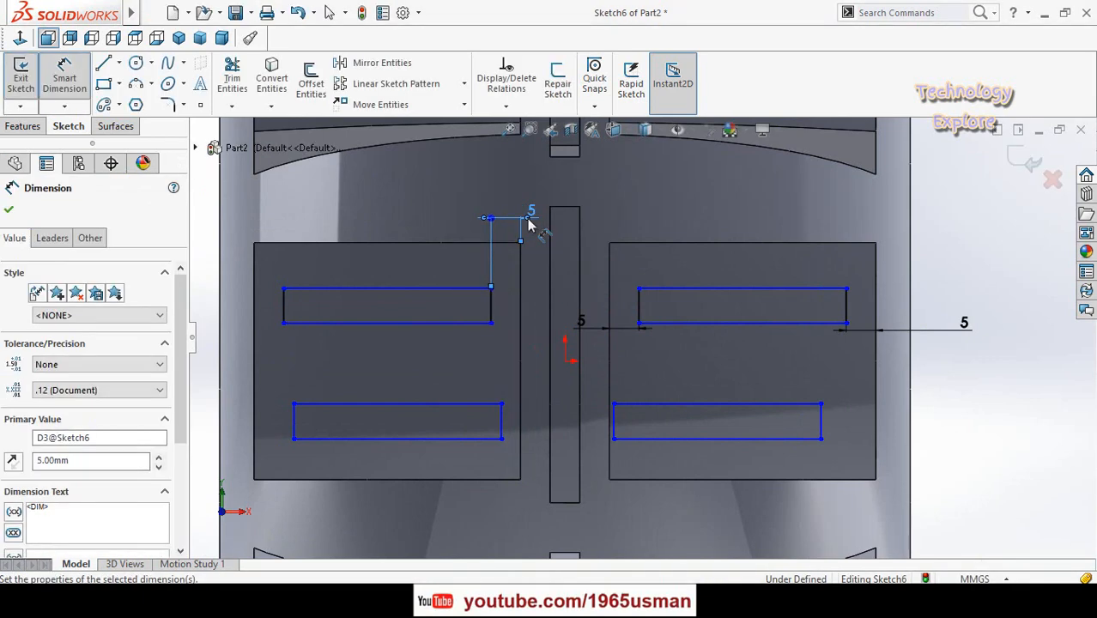
# - Add a driven dimension between the upper left rectangle's outer short edge and the block's outer edge
pyautogui.scroll(3, 479, 377)
pyautogui.scroll(-3, 448, 335)
pyautogui.click(434, 319)
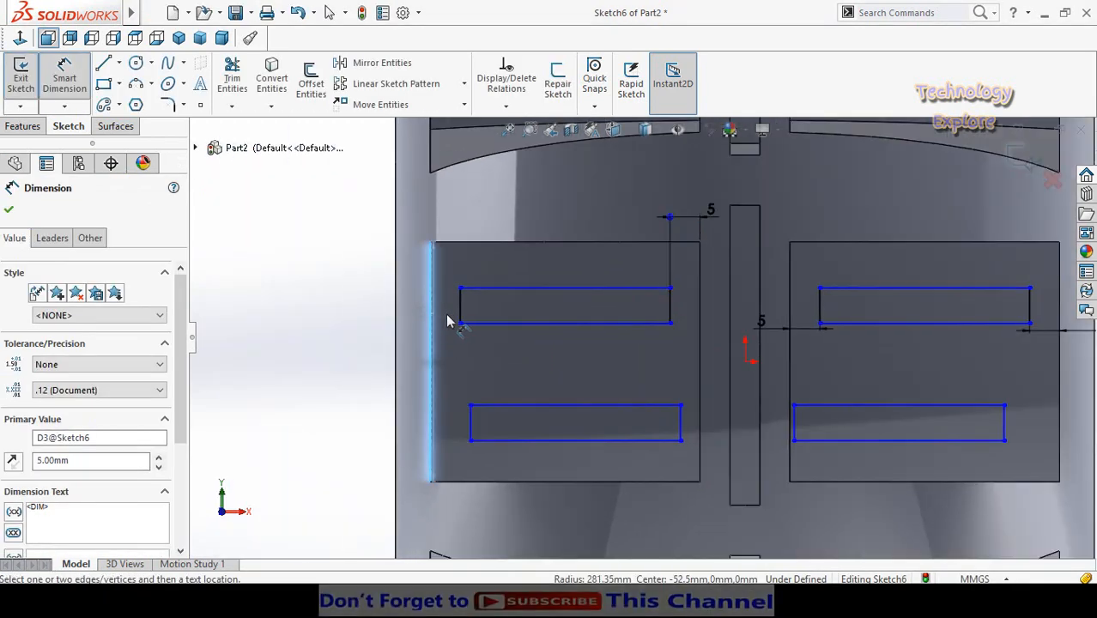
pyautogui.click(461, 318)
pyautogui.click(293, 315)
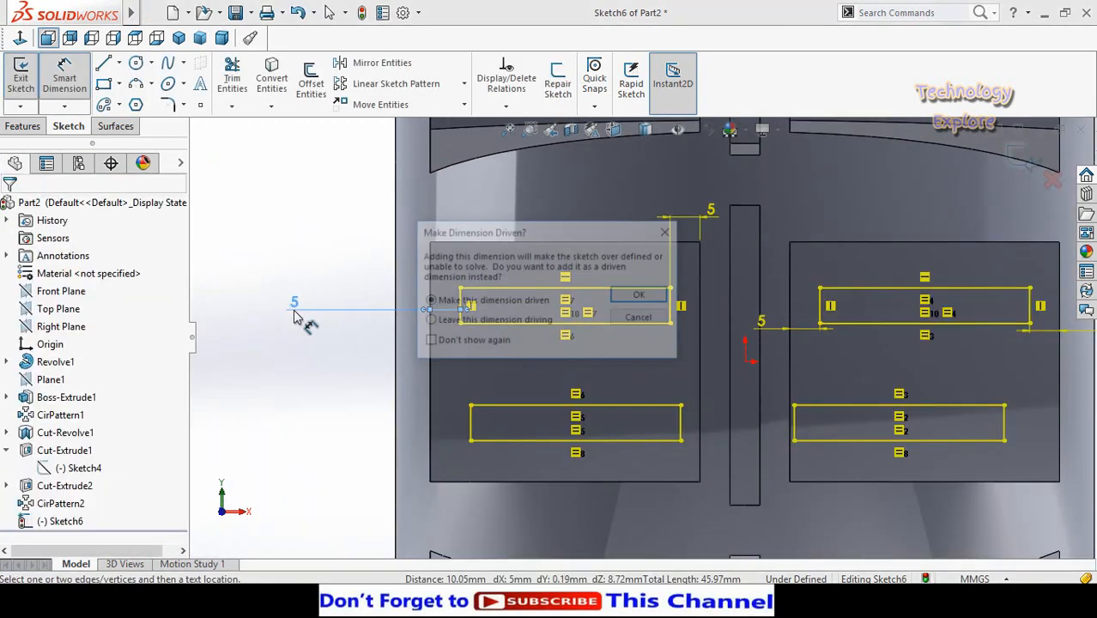
pyautogui.press('Return')
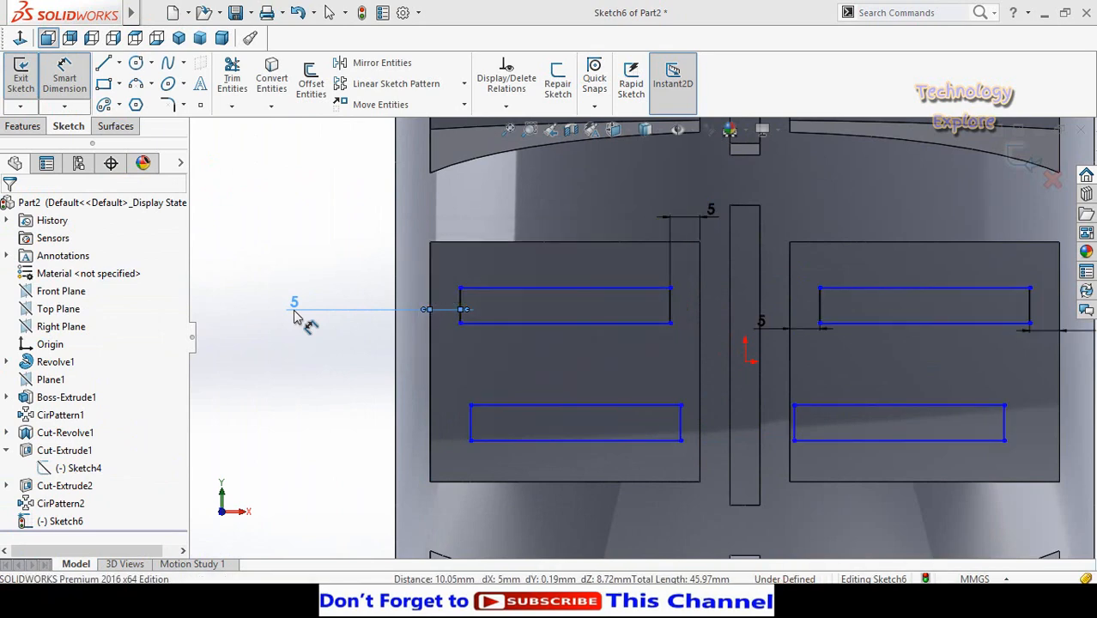
pyautogui.press('Escape')
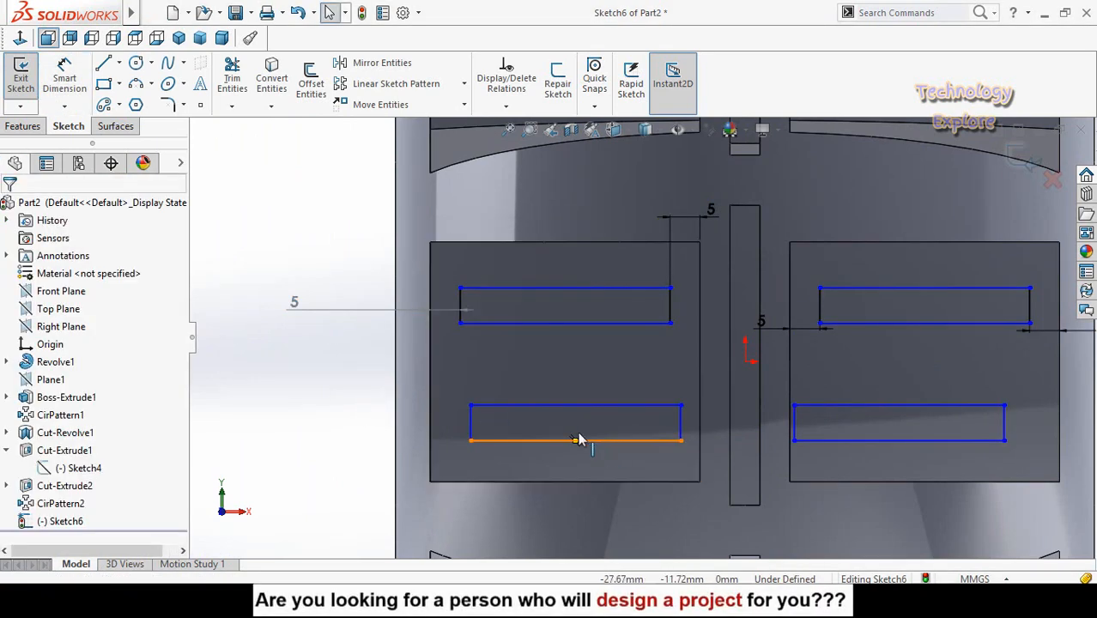
# - Align the bottom-edge midpoints of the two rectangles on the left block with a Vertical relation
pyautogui.click(575, 441)
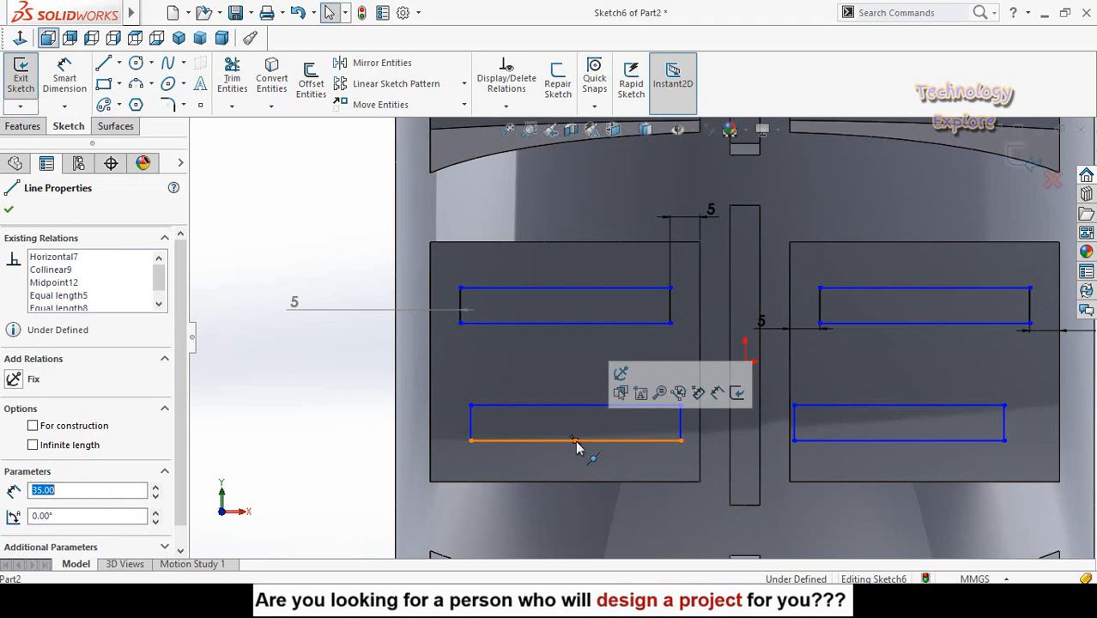
pyautogui.keyDown('ctrl'); pyautogui.click(564, 324); pyautogui.keyUp('ctrl')
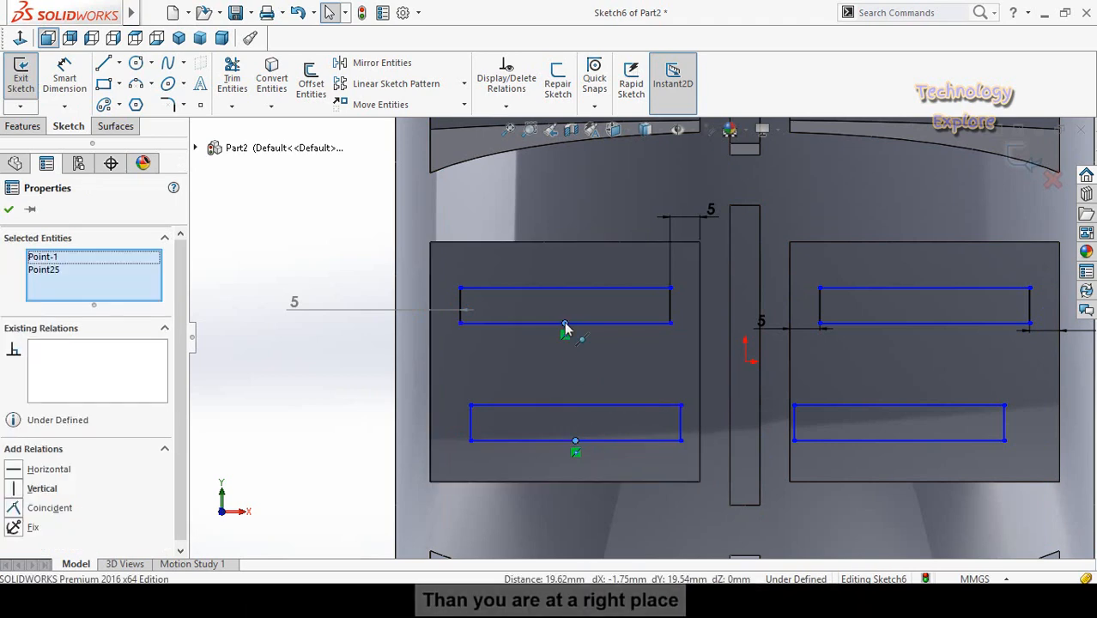
pyautogui.click(629, 256)
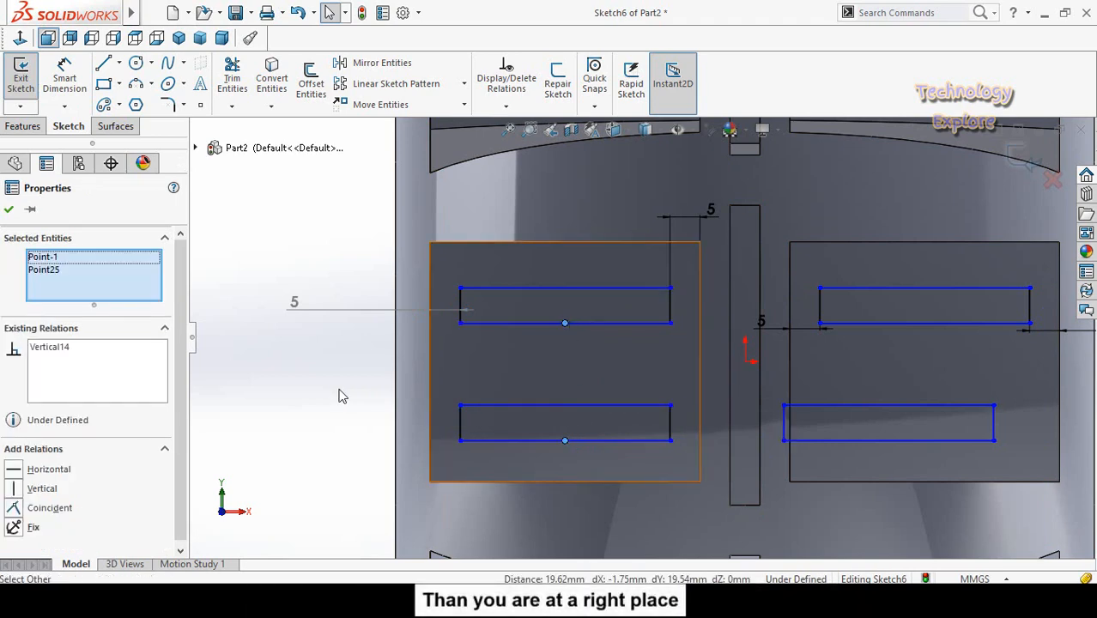
pyautogui.click(341, 390)
# - Align the bottom-edge midpoints of the two rectangles on the right block with a Vertical relation
pyautogui.scroll(2, 766, 433)
pyautogui.scroll(-1, 863, 361)
pyautogui.scroll(-2, 865, 364)
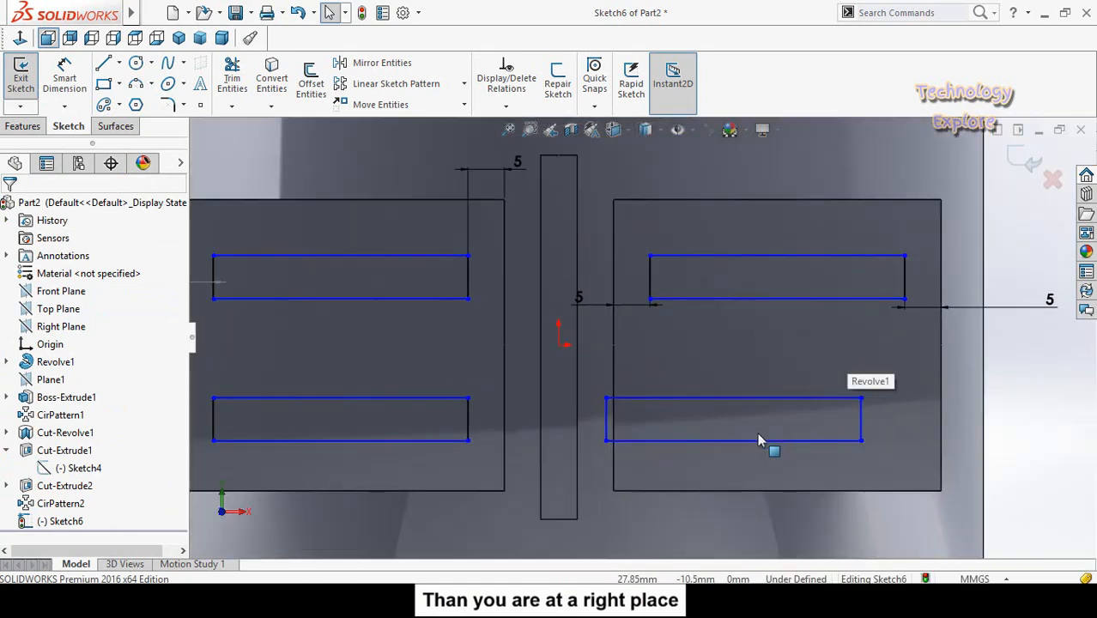
pyautogui.click(735, 441)
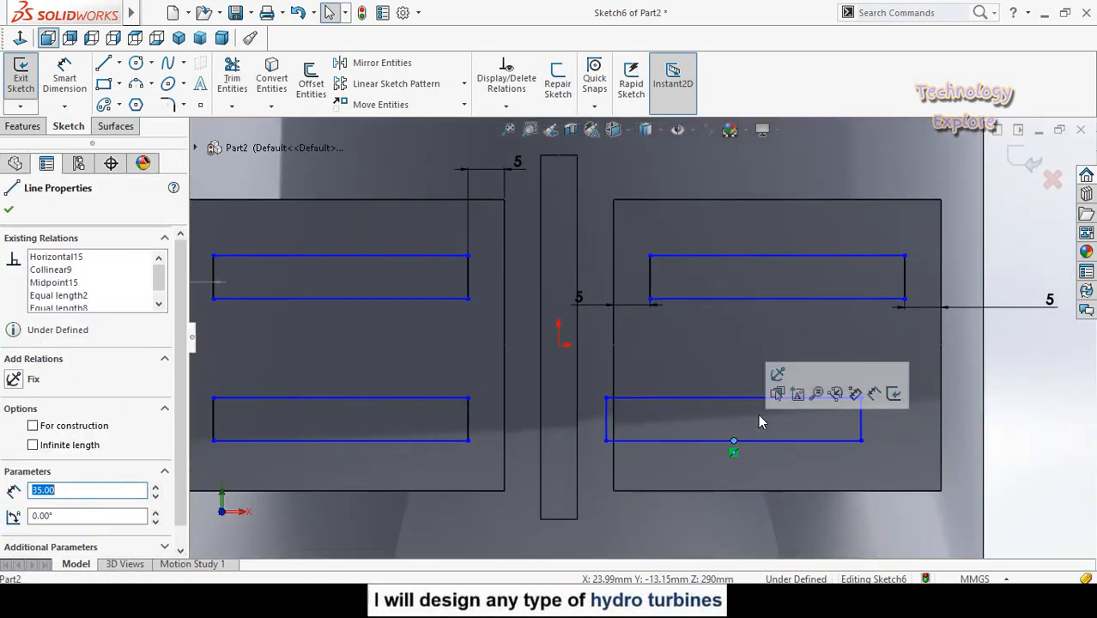
pyautogui.keyDown('ctrl'); pyautogui.click(777, 299); pyautogui.keyUp('ctrl')
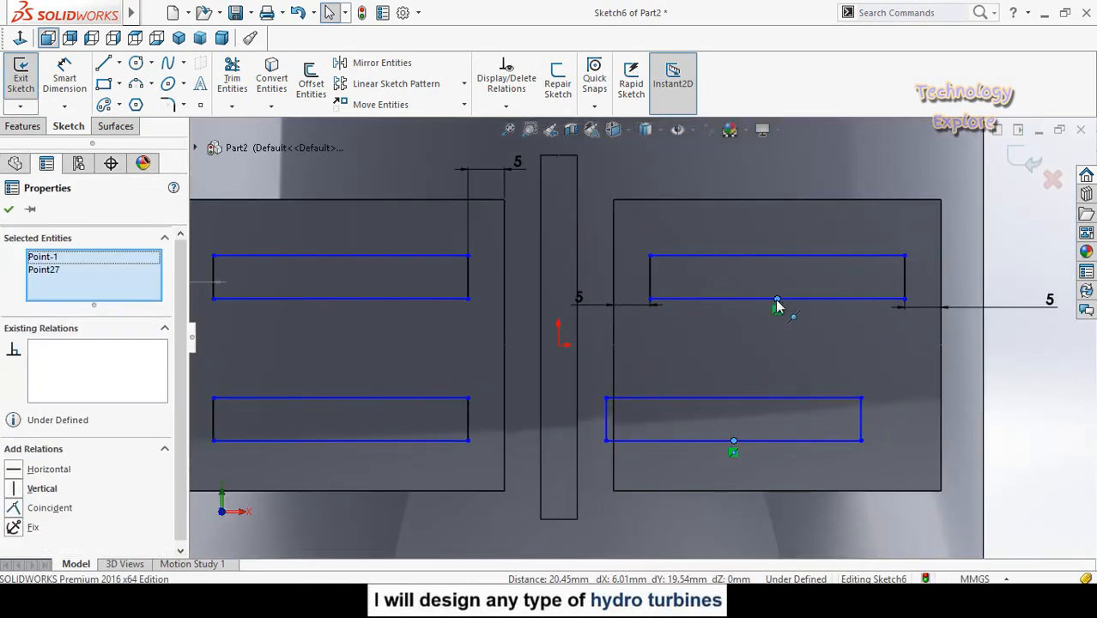
pyautogui.click(844, 233)
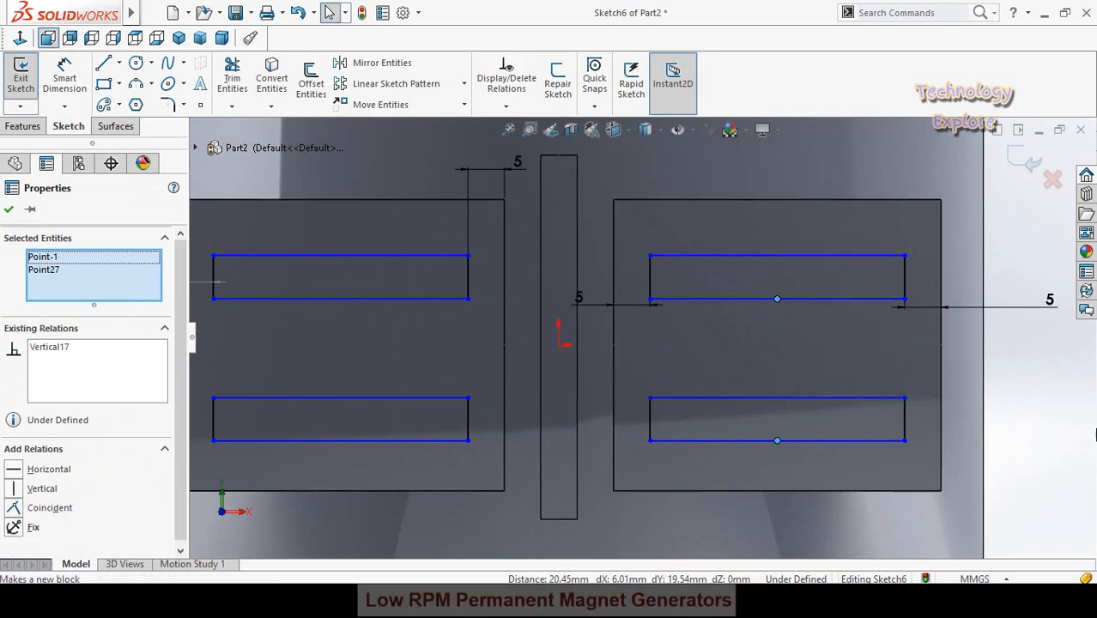
pyautogui.click(1001, 436)
# - Cut the four sketched rectangles into the tread blocks with a blind Extruded Cut 12 mm deep
pyautogui.scroll(5, 979, 441)
pyautogui.scroll(2, 639, 369)
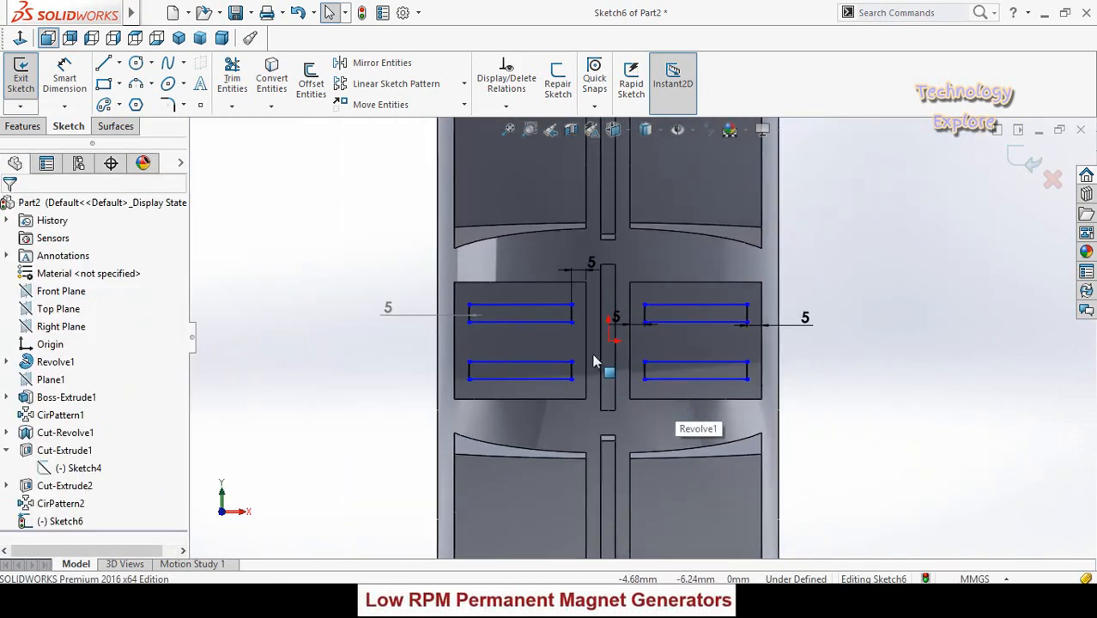
pyautogui.scroll(2, 676, 425)
pyautogui.moveTo(374, 330)
pyautogui.mouseDown(button='middle')
pyautogui.moveTo(326, 373)
pyautogui.moveTo(307, 343)
pyautogui.mouseUp(button='middle')
pyautogui.click(25, 127)
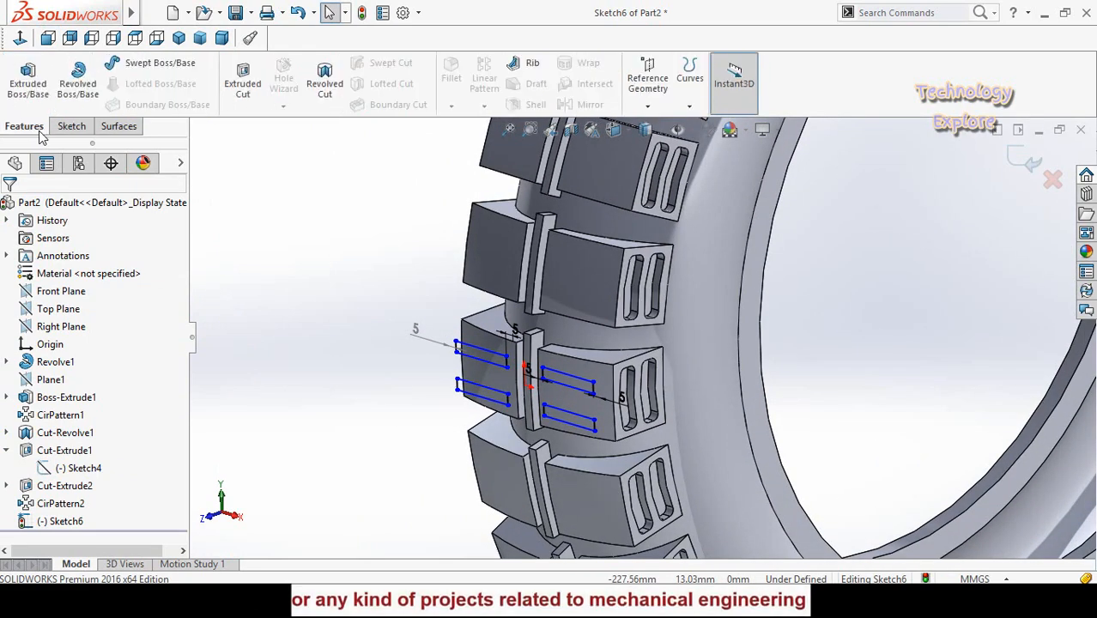
pyautogui.click(243, 85)
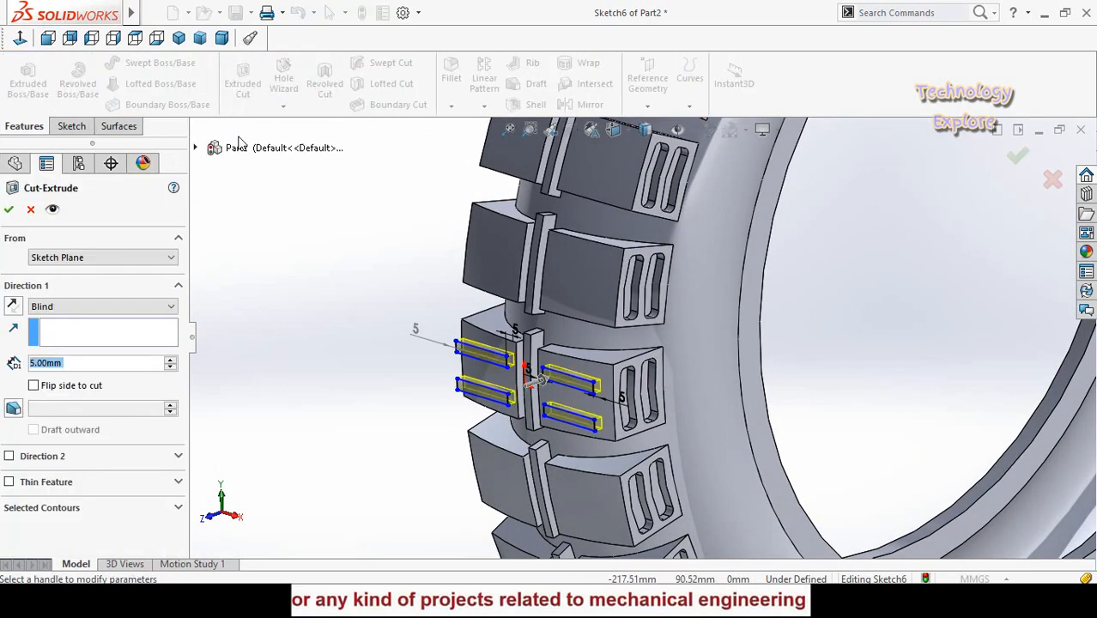
pyautogui.scroll(3, 290, 340)
pyautogui.moveTo(365, 336); pyautogui.dragTo(338, 387, button='middle')
pyautogui.scroll(-4, 604, 361)
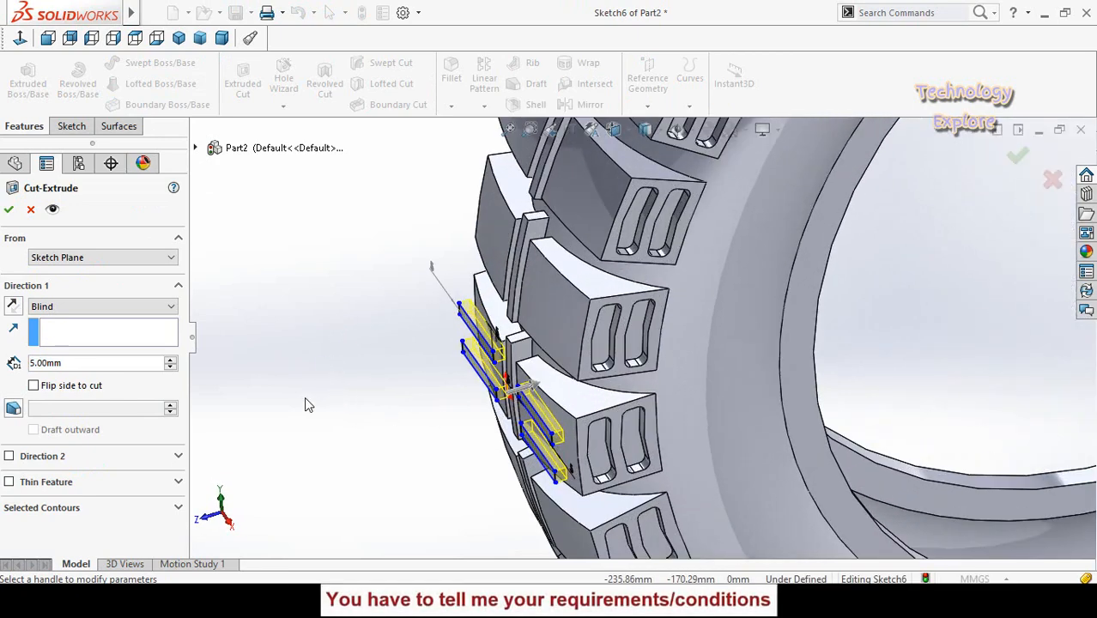
pyautogui.click(168, 361)
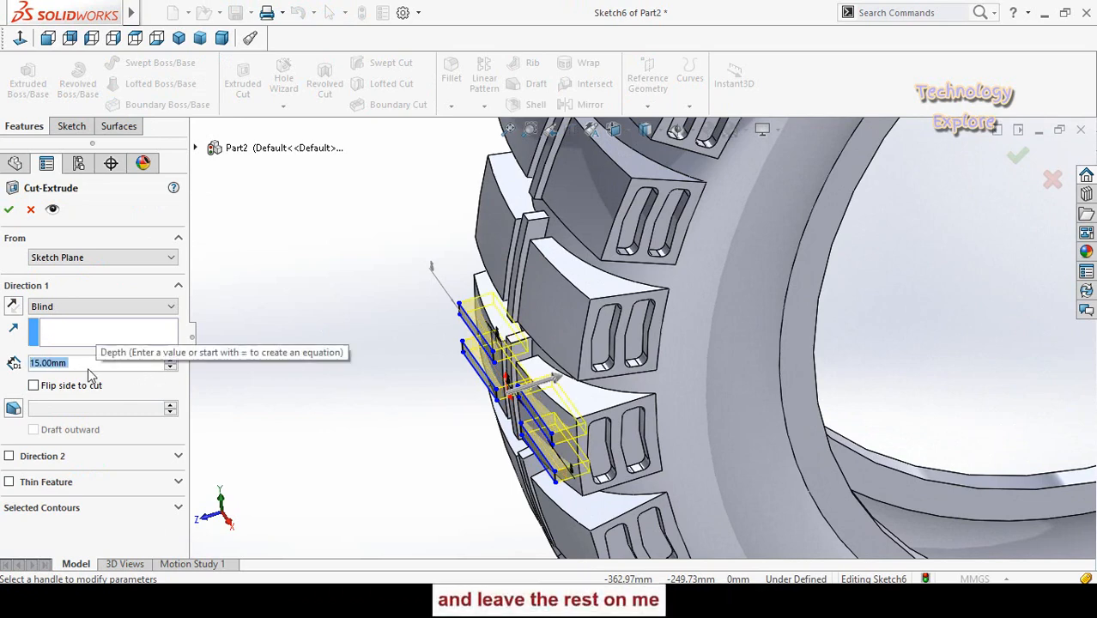
pyautogui.write('12')
pyautogui.press('Return')
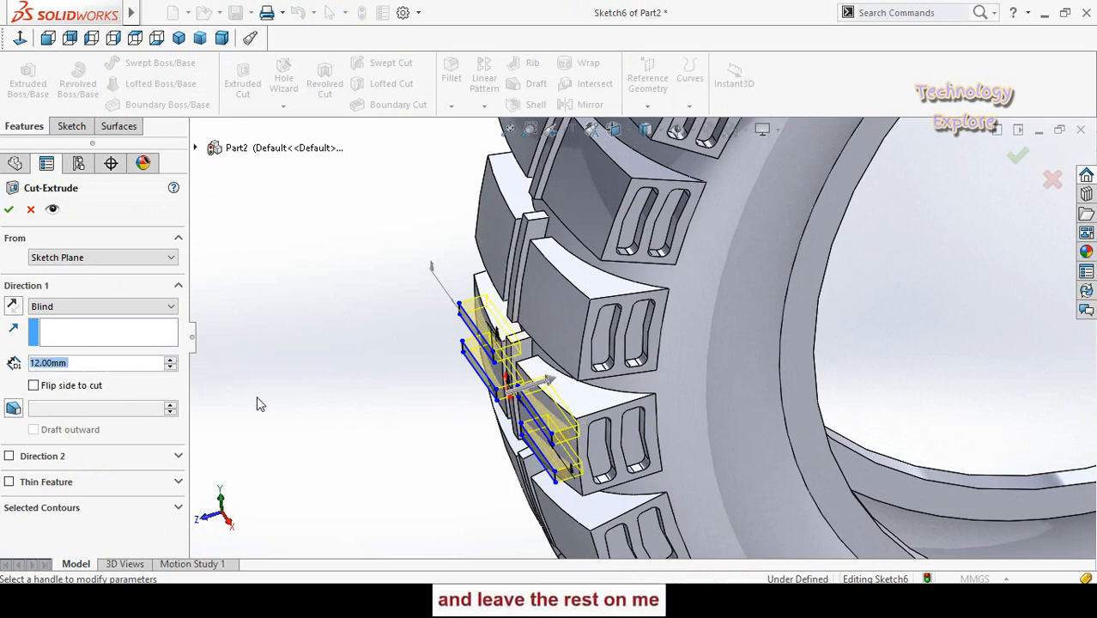
pyautogui.moveTo(257, 400); pyautogui.dragTo(300, 376, button='middle')
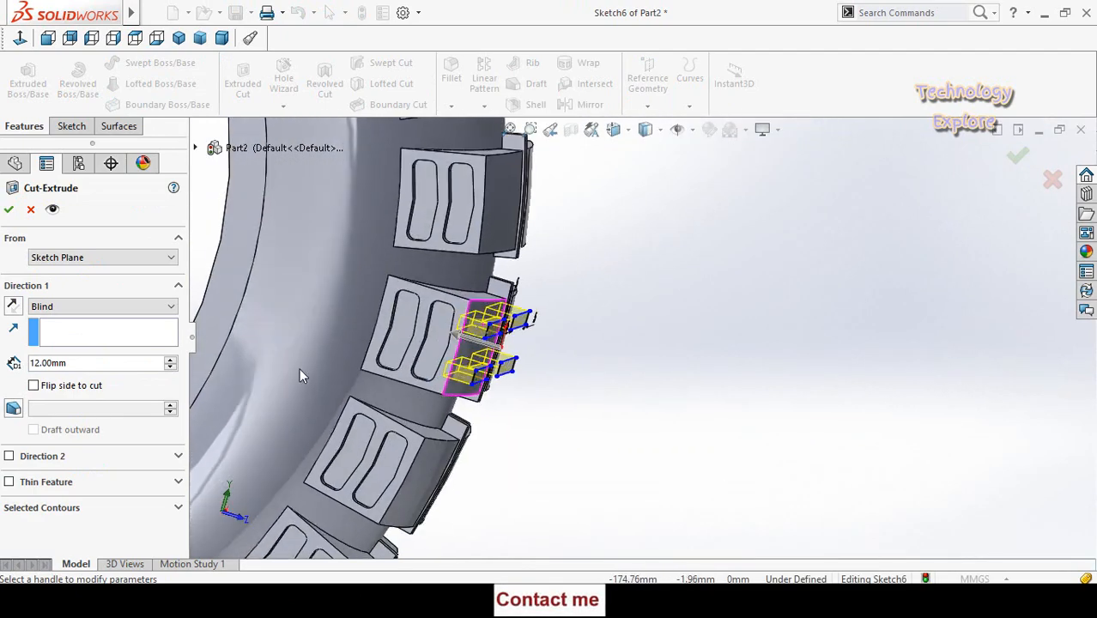
pyautogui.click(12, 212)
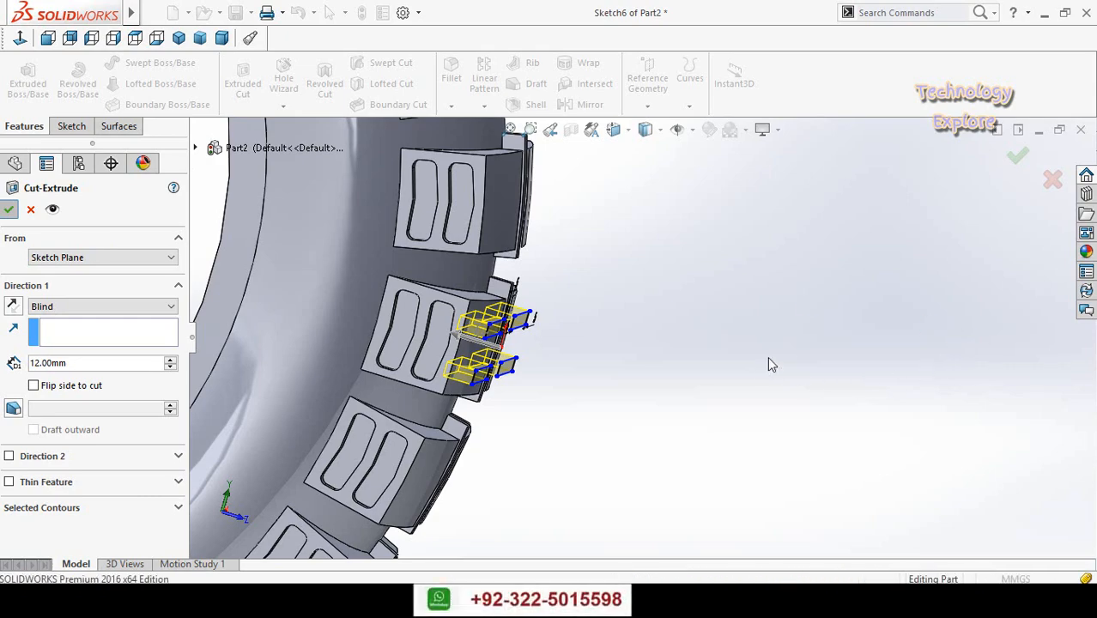
# - Circular-pattern the rectangular slot cut about the tyre's inner circular edge with 30 equally spaced instances over 360 degrees
pyautogui.scroll(3, 741, 368)
pyautogui.moveTo(739, 374)
pyautogui.mouseDown(button='middle')
pyautogui.moveTo(576, 243)
pyautogui.moveTo(468, 249)
pyautogui.moveTo(362, 300)
pyautogui.mouseUp(button='middle')
pyautogui.click(359, 283)
pyautogui.scroll(1, 358, 282)
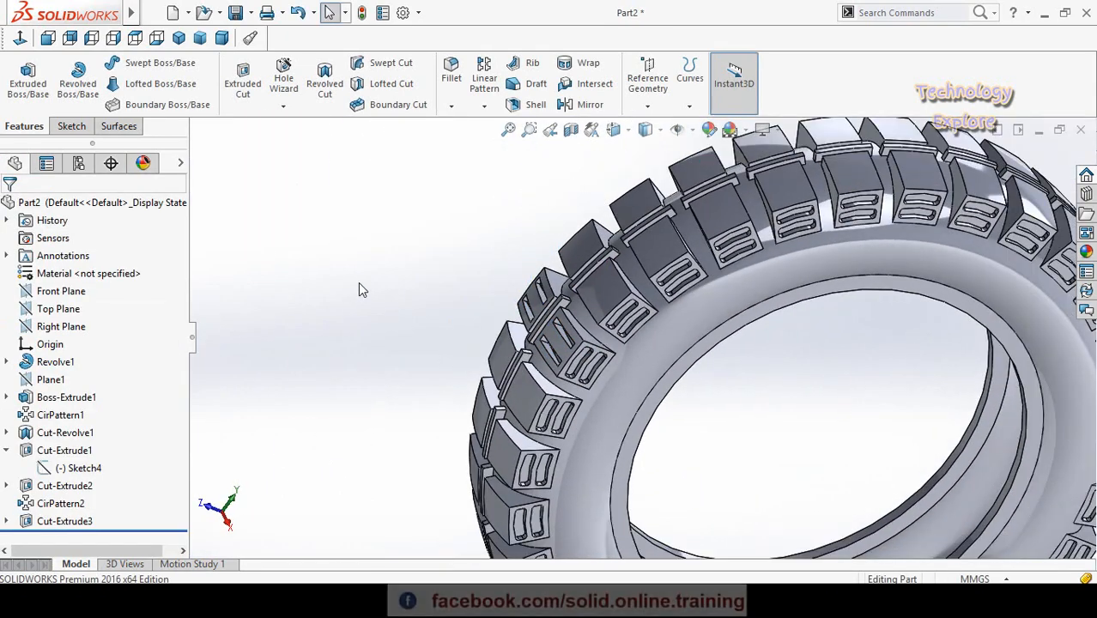
pyautogui.scroll(1, 357, 281)
pyautogui.click(484, 106)
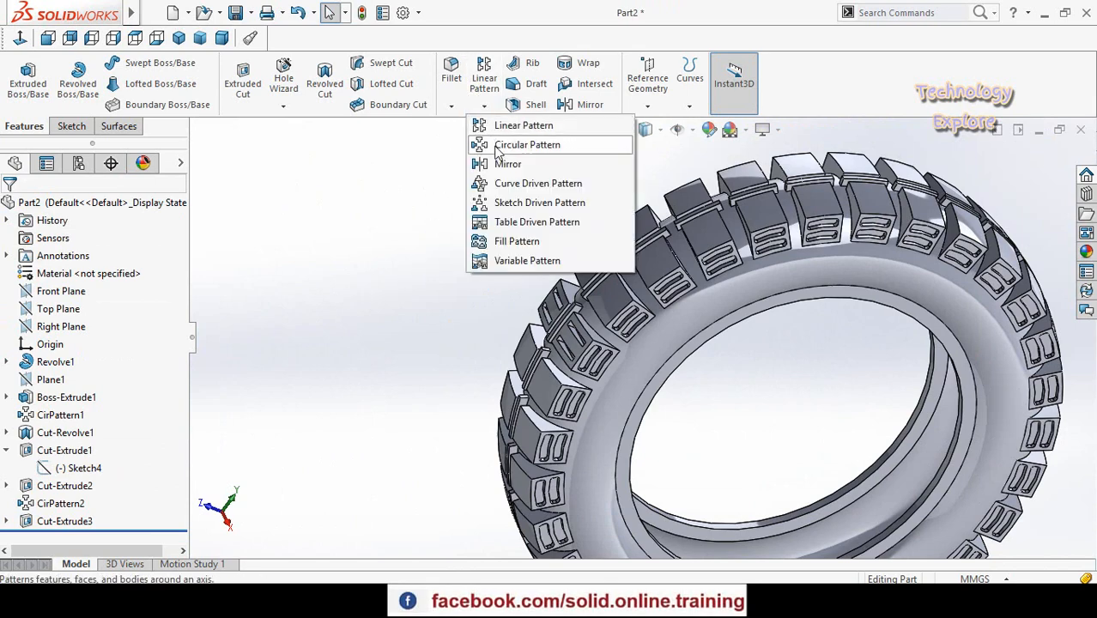
pyautogui.click(499, 147)
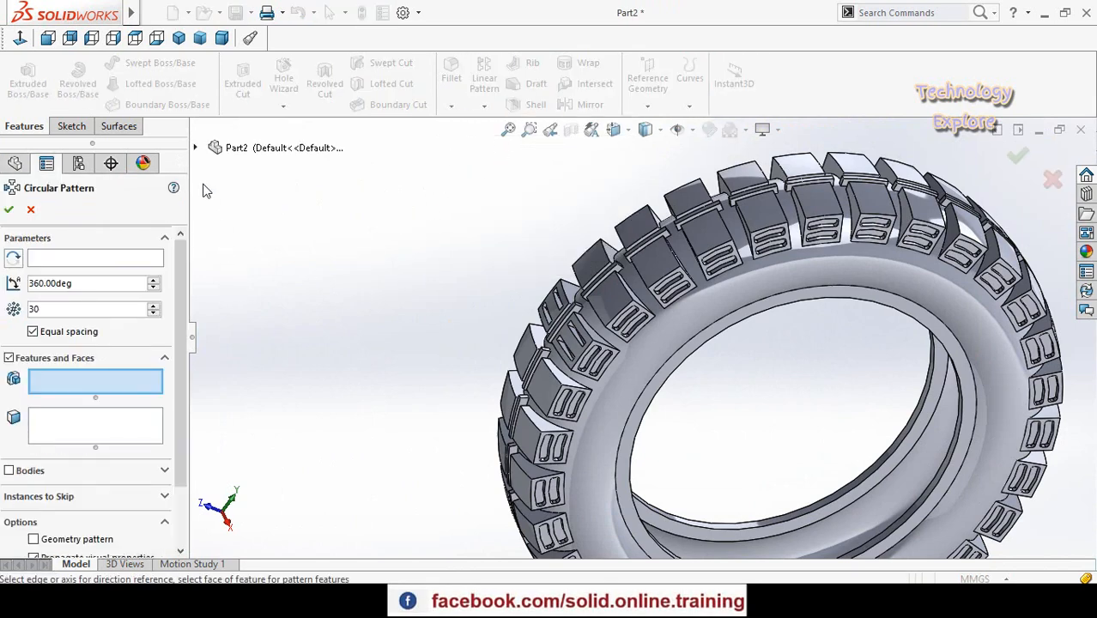
pyautogui.click(195, 148)
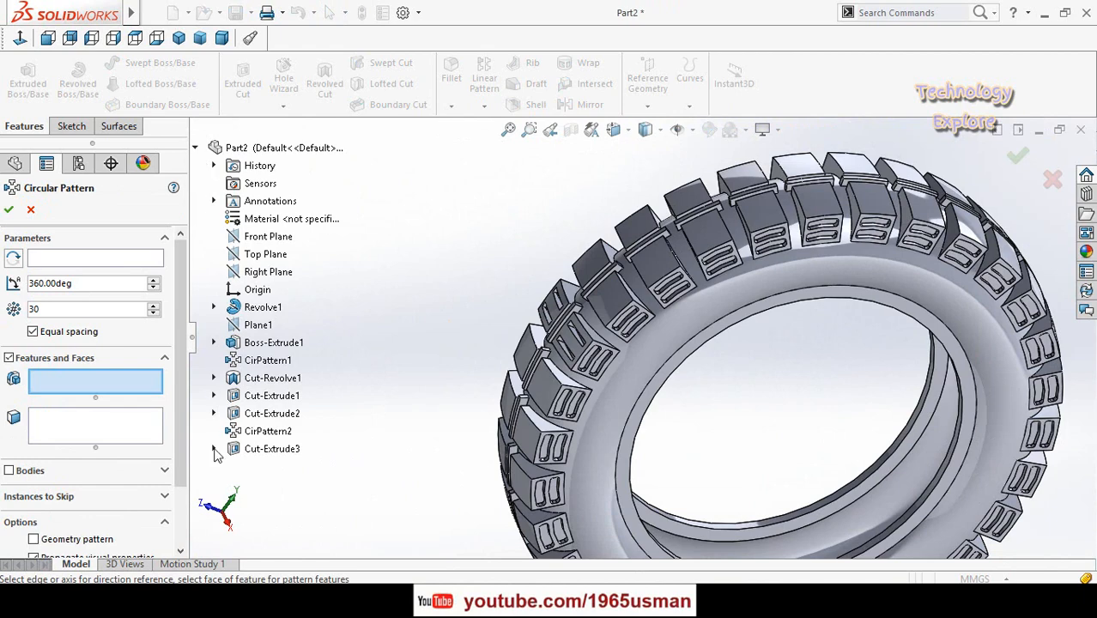
pyautogui.click(263, 450)
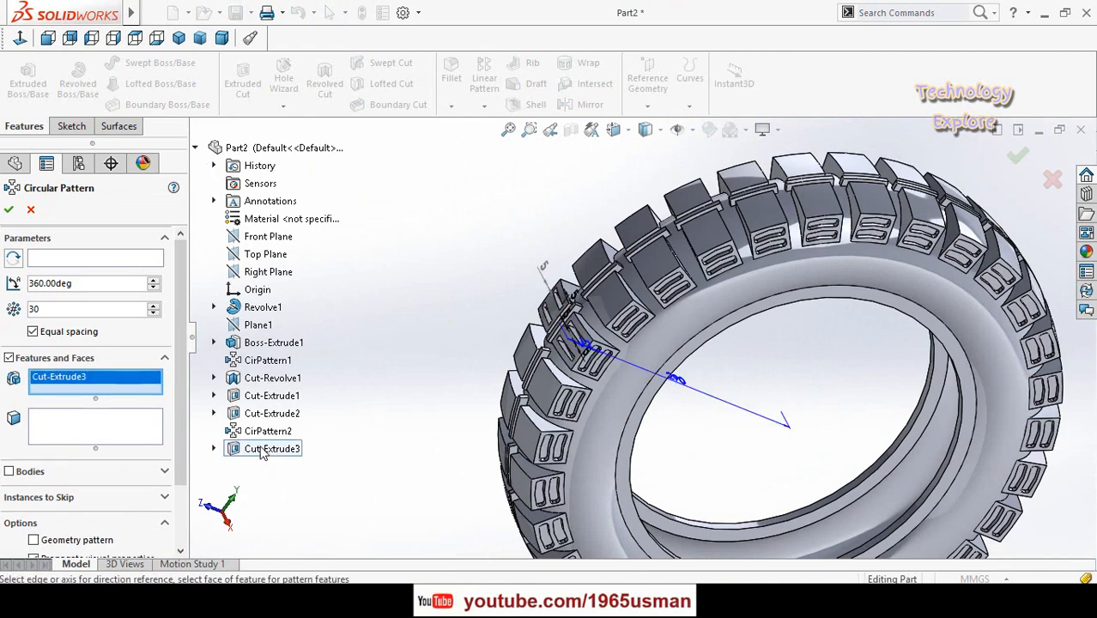
pyautogui.click(75, 260)
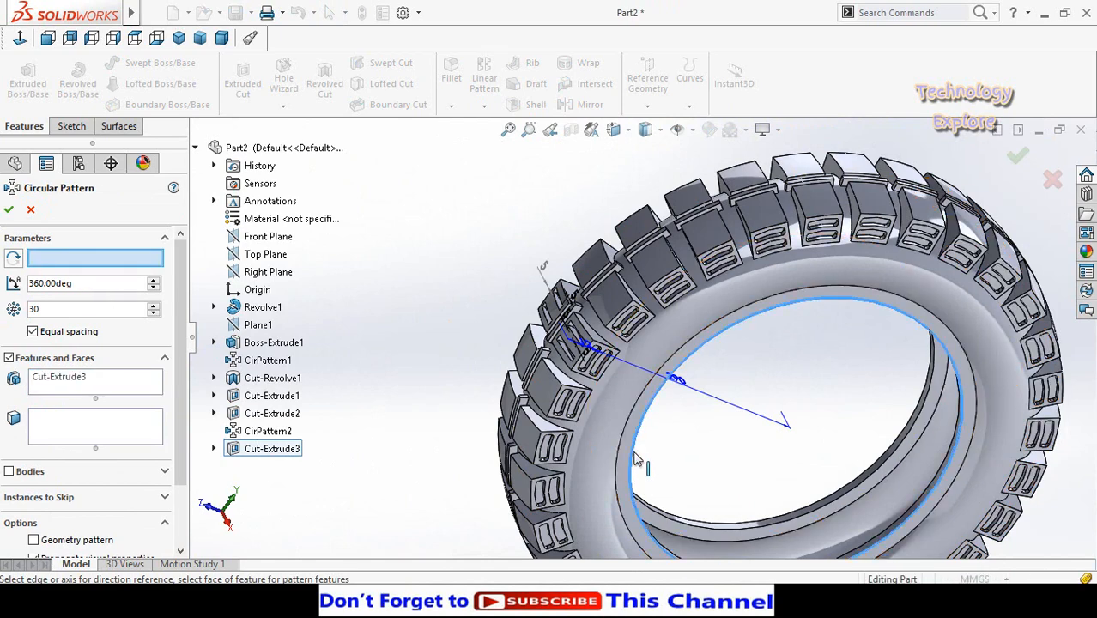
pyautogui.click(637, 459)
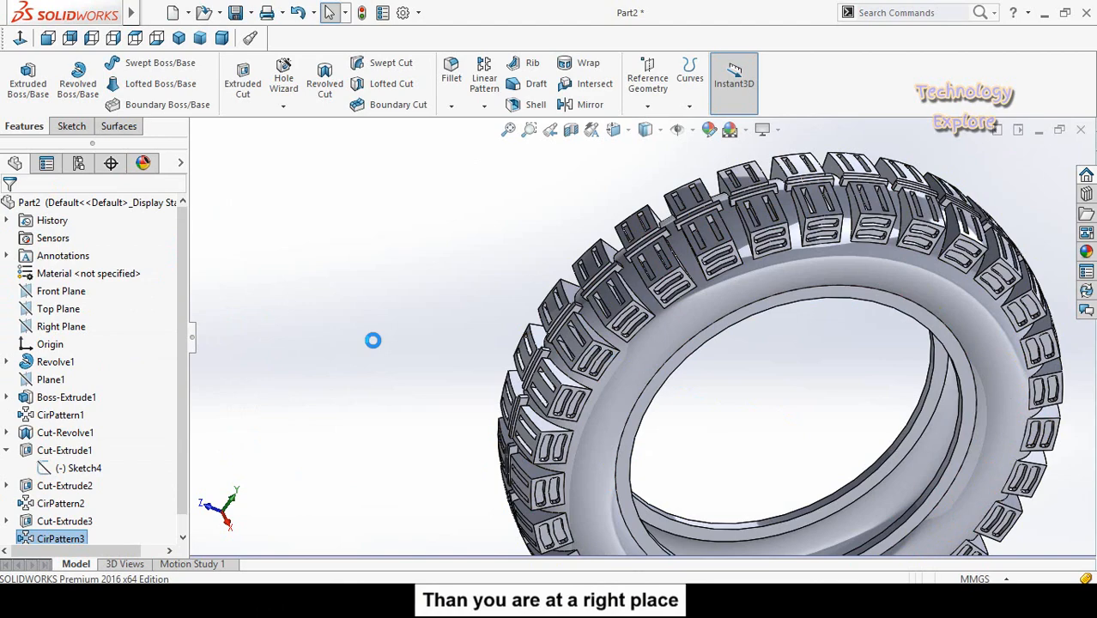
# - Start a reference plane offset from the Right Plane, with an initial distance of 80 mm toward the tyre's sidewall
pyautogui.scroll(3, 520, 426)
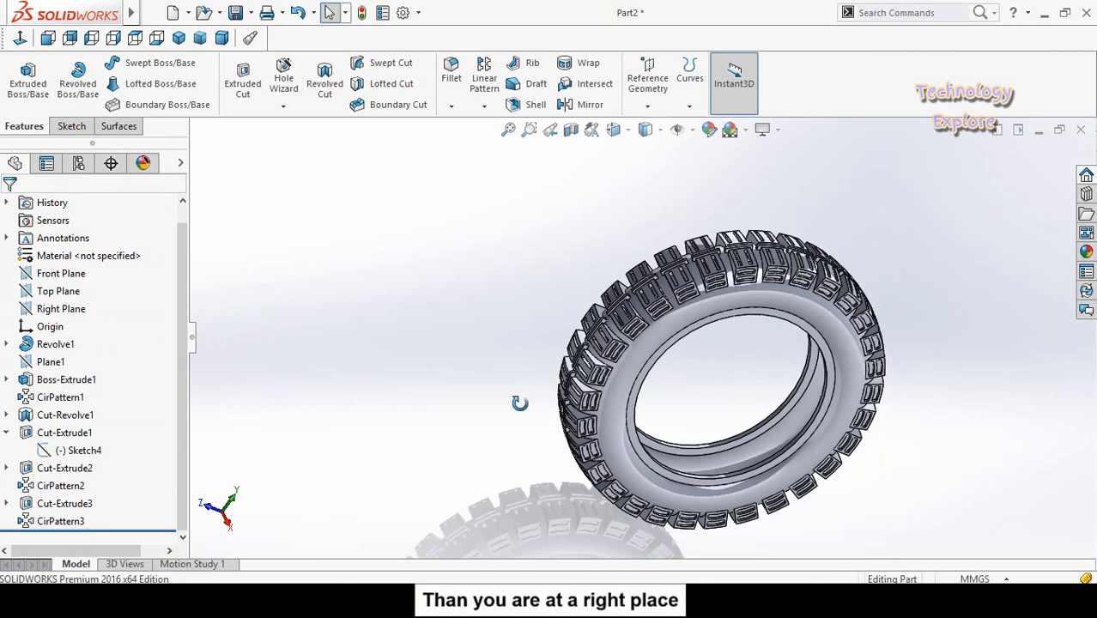
pyautogui.moveTo(519, 403); pyautogui.dragTo(852, 368, button='middle')
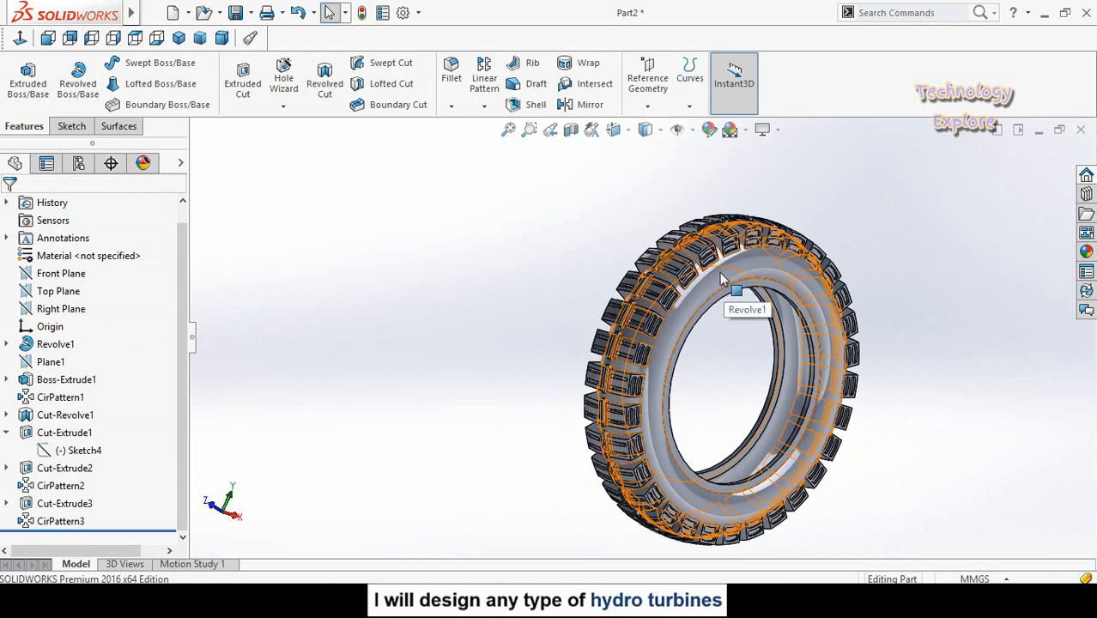
pyautogui.moveTo(441, 338)
pyautogui.mouseDown(button='middle')
pyautogui.moveTo(468, 309)
pyautogui.moveTo(433, 357)
pyautogui.mouseUp(button='middle')
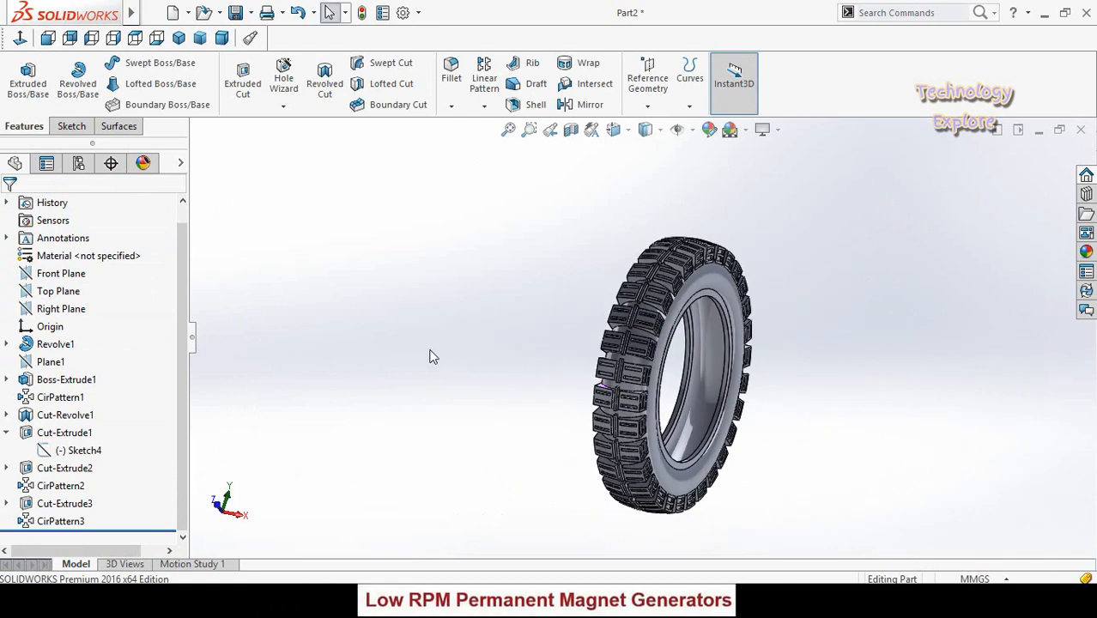
pyautogui.click(53, 309)
pyautogui.moveTo(380, 420); pyautogui.dragTo(402, 424, button='middle')
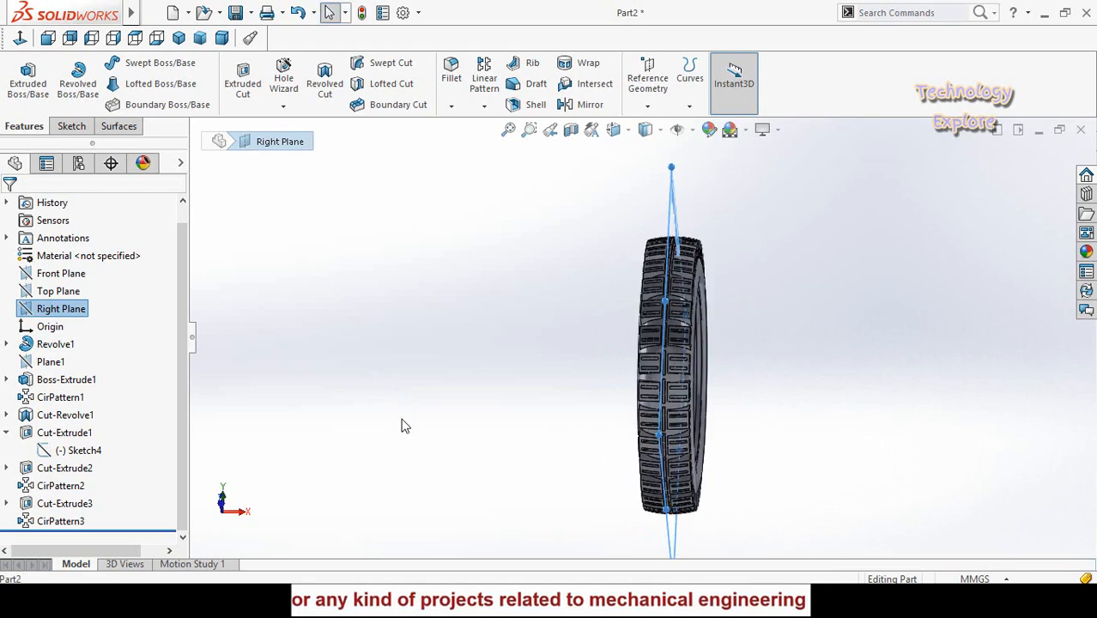
pyautogui.click(496, 323)
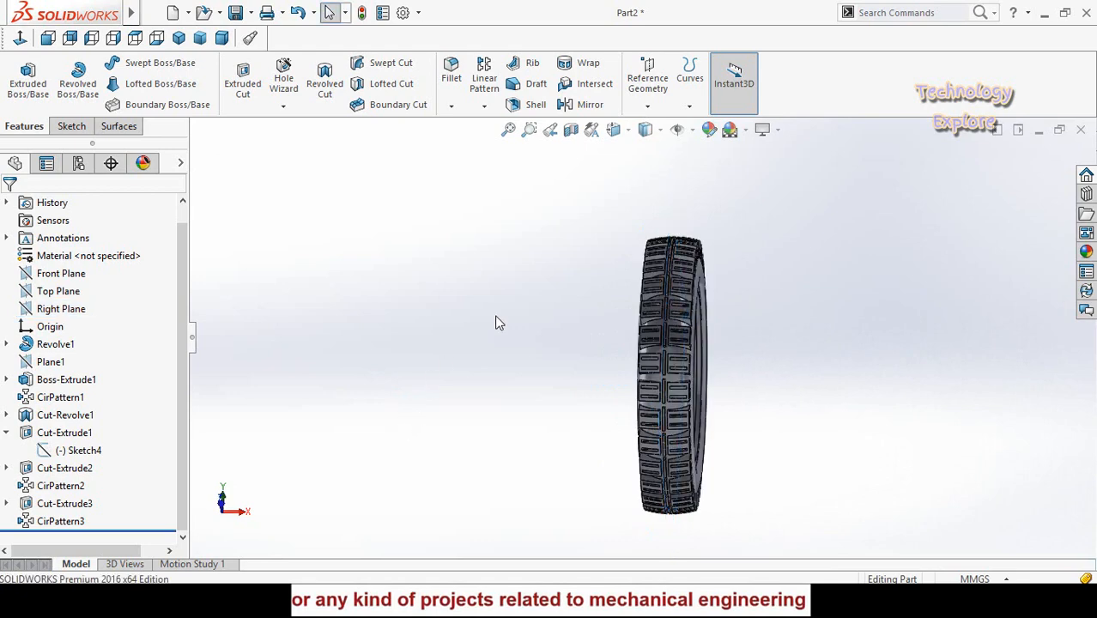
pyautogui.click(647, 81)
pyautogui.click(654, 126)
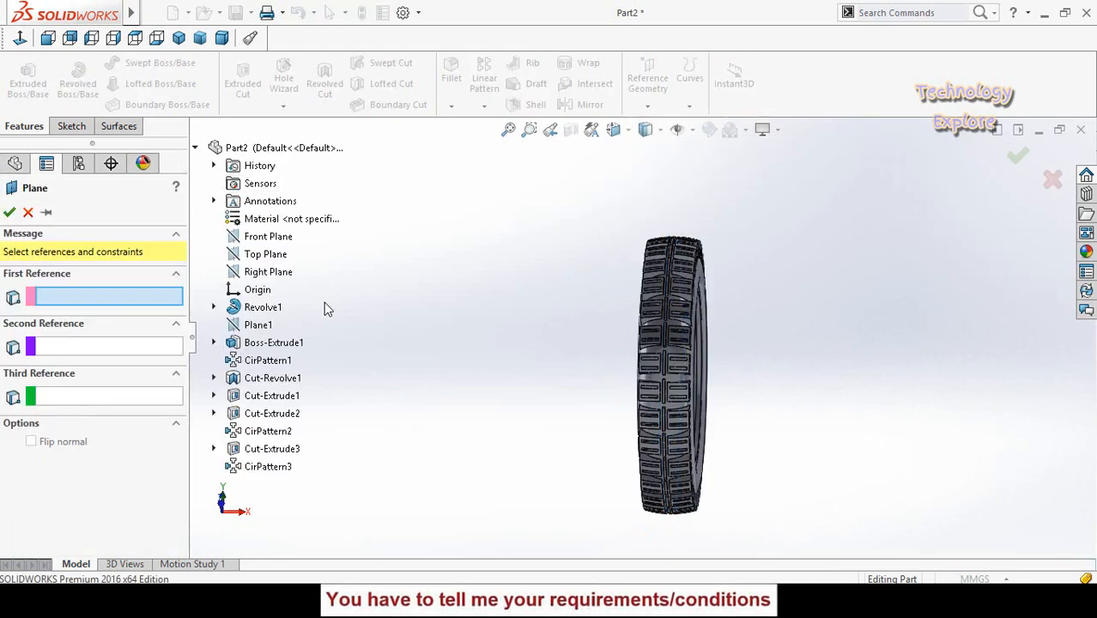
pyautogui.click(249, 273)
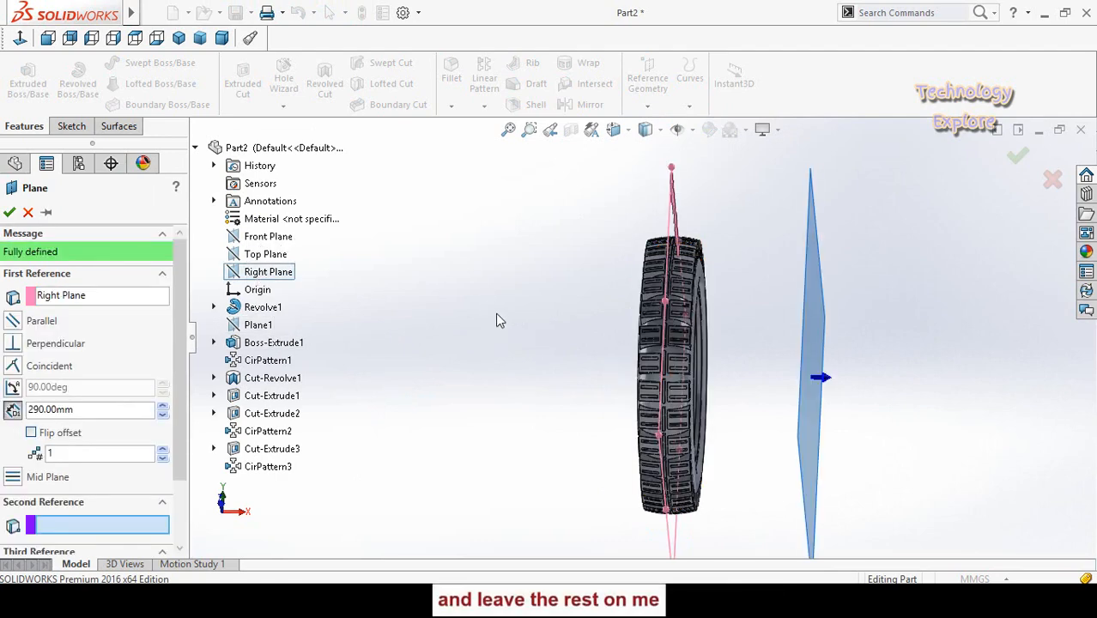
pyautogui.moveTo(498, 321); pyautogui.dragTo(537, 403, button='middle')
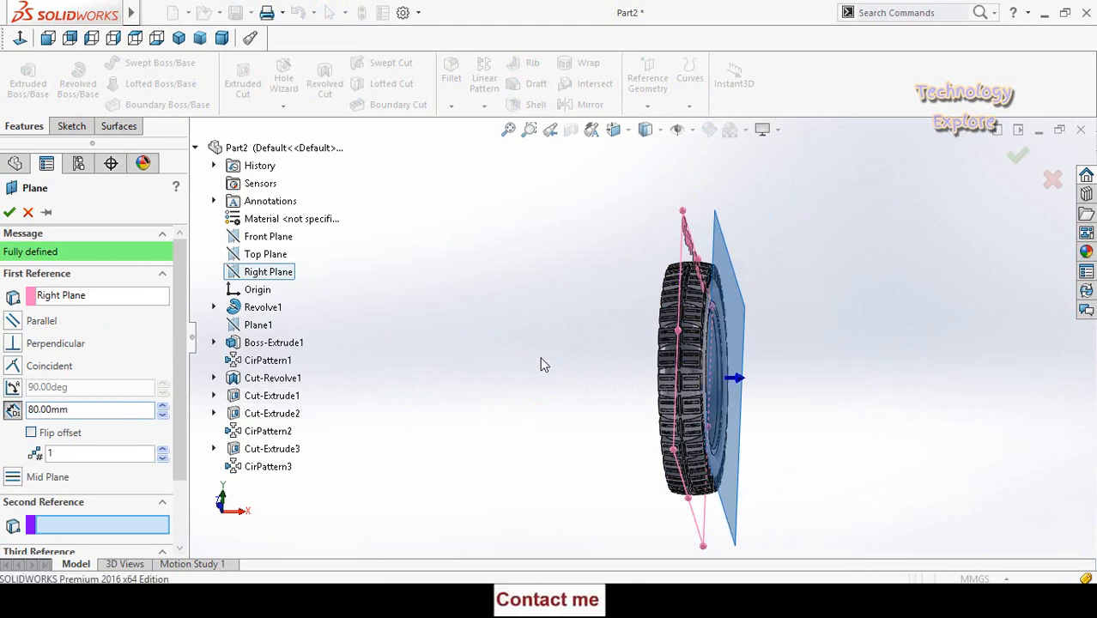
pyautogui.moveTo(625, 320); pyautogui.dragTo(598, 348, button='middle')
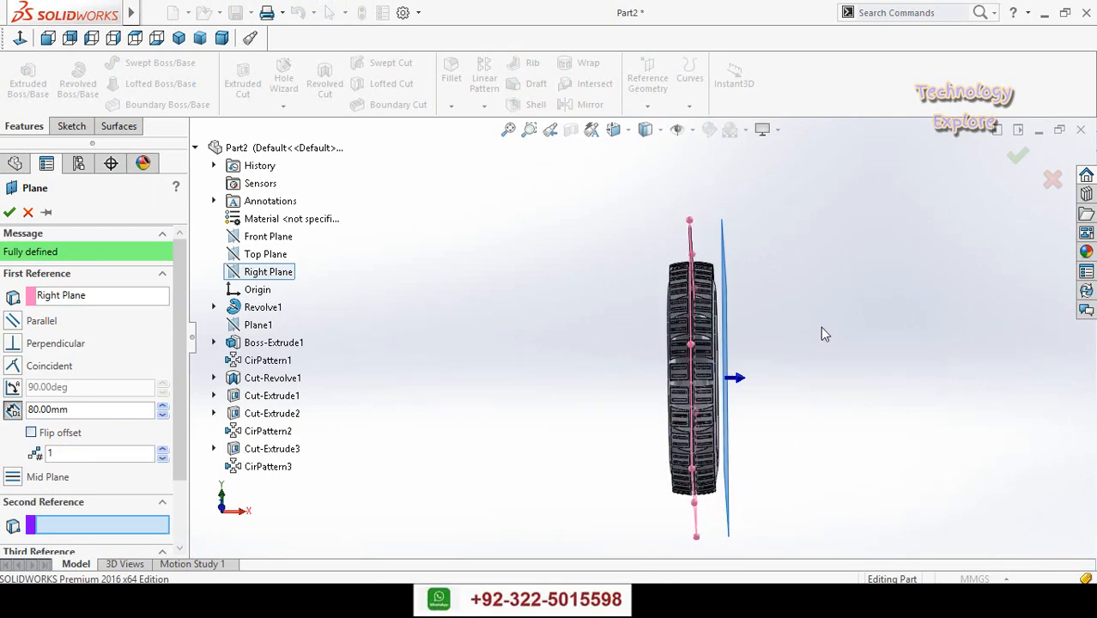
# - Set the reference plane's offset from the Right Plane to 68 mm and create the plane
pyautogui.scroll(-5, 739, 323)
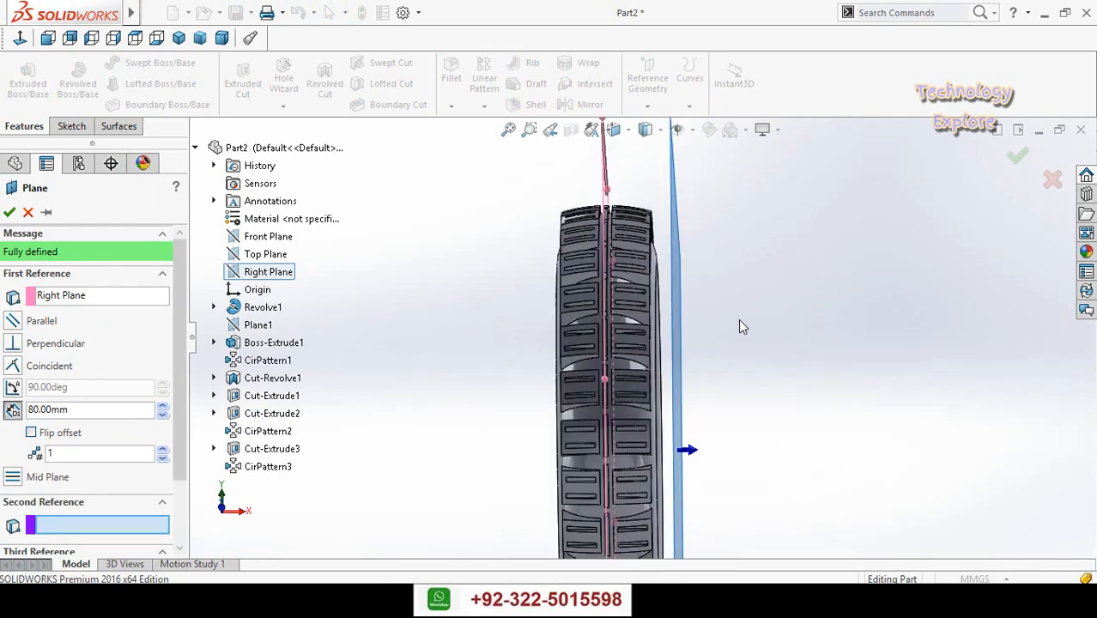
pyautogui.click(163, 416)
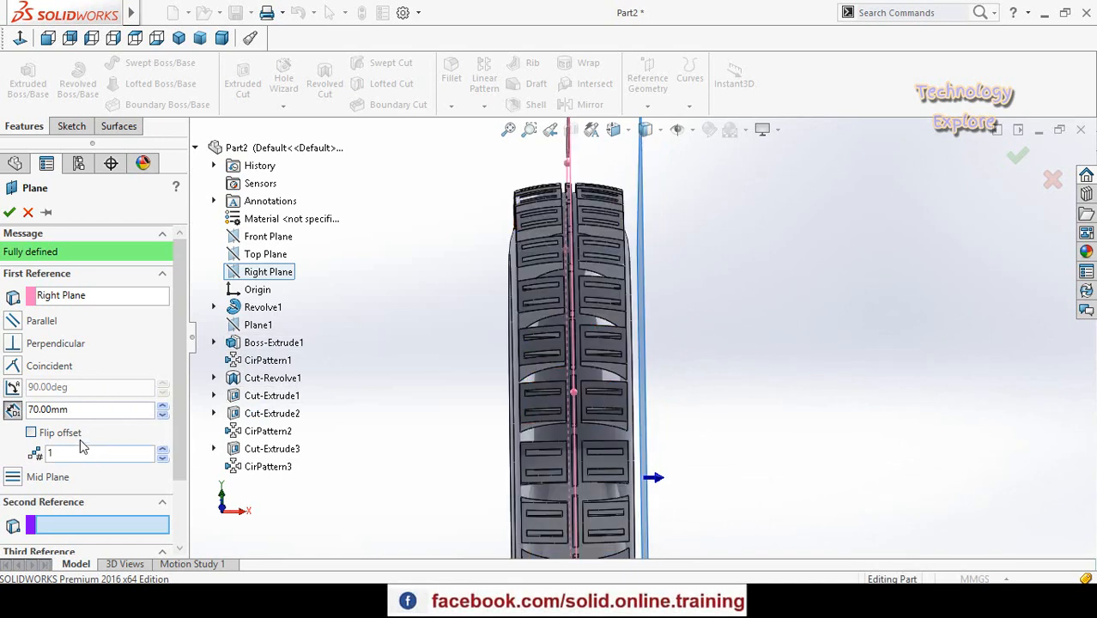
pyautogui.click(163, 416)
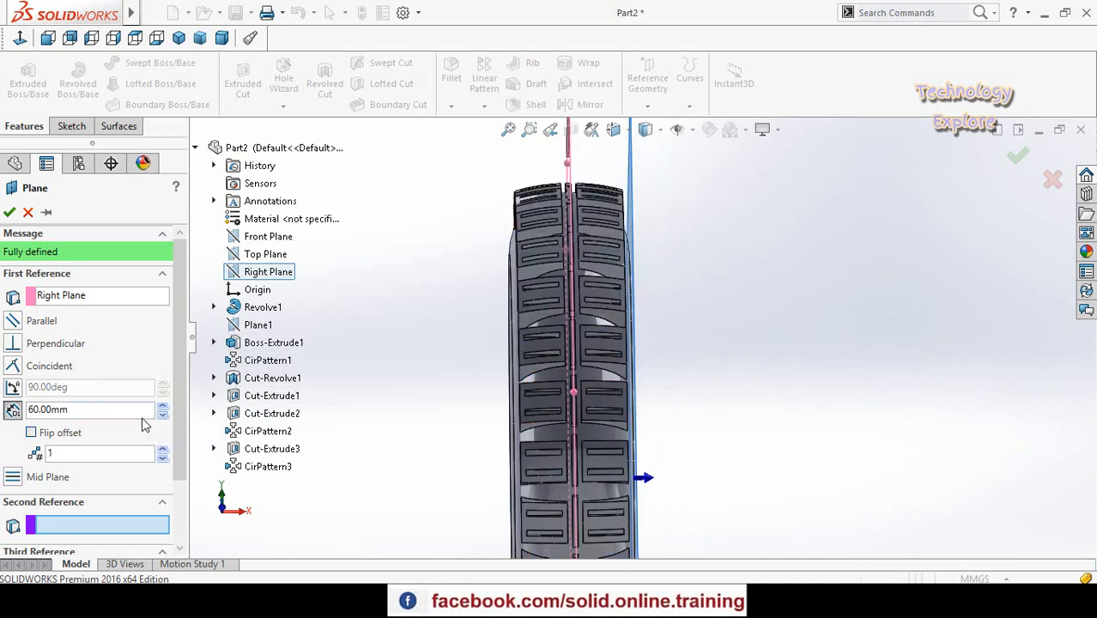
pyautogui.doubleClick(104, 411)
pyautogui.write('65')
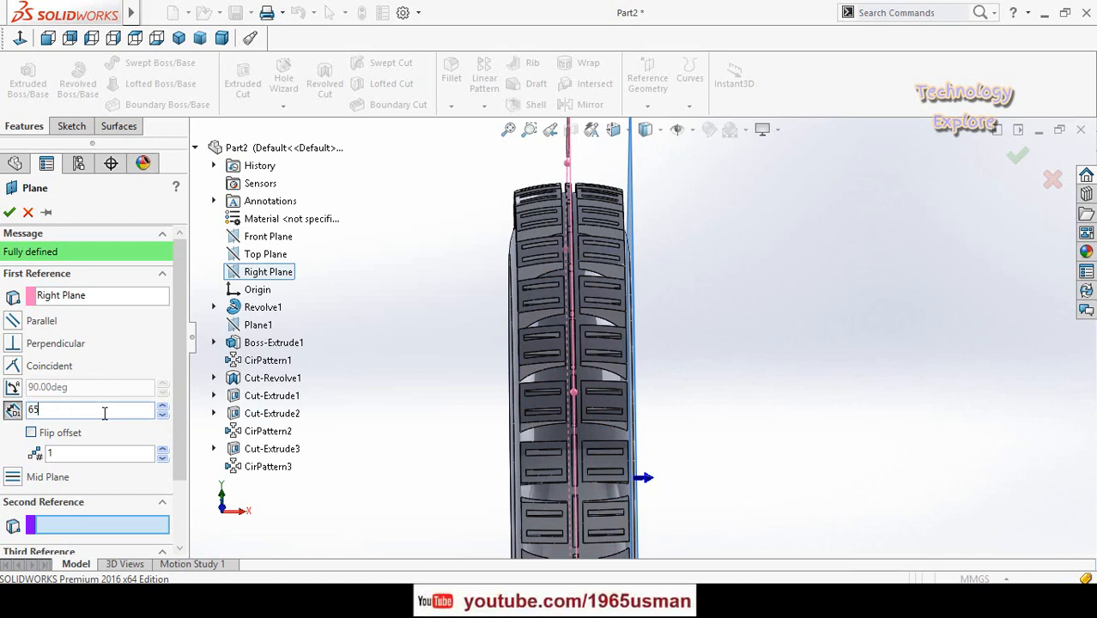
pyautogui.press('Return')
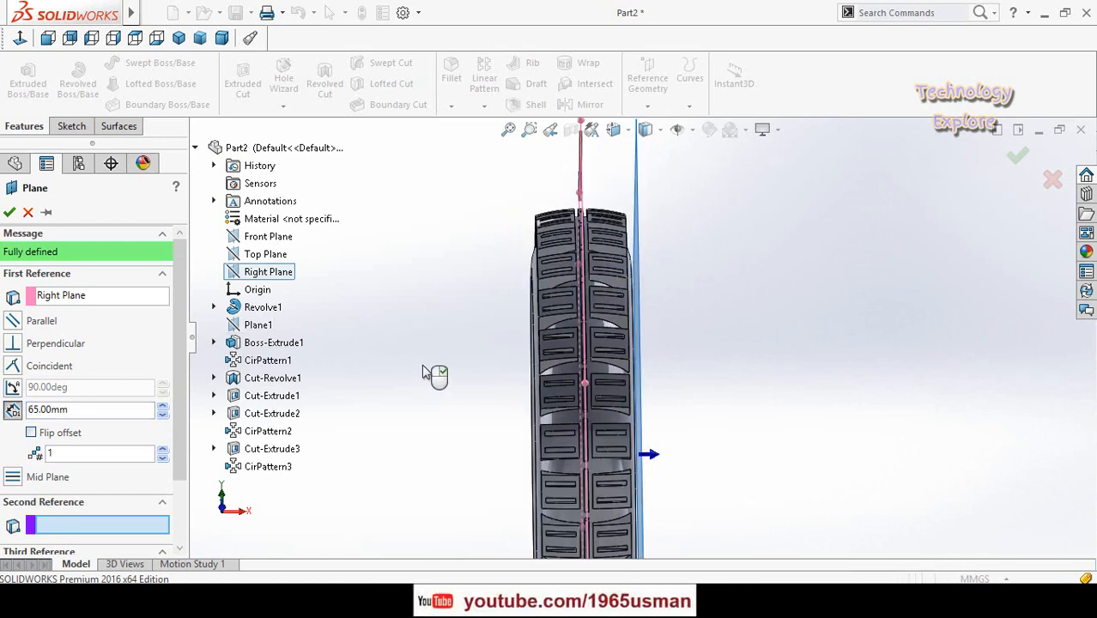
pyautogui.doubleClick(117, 409)
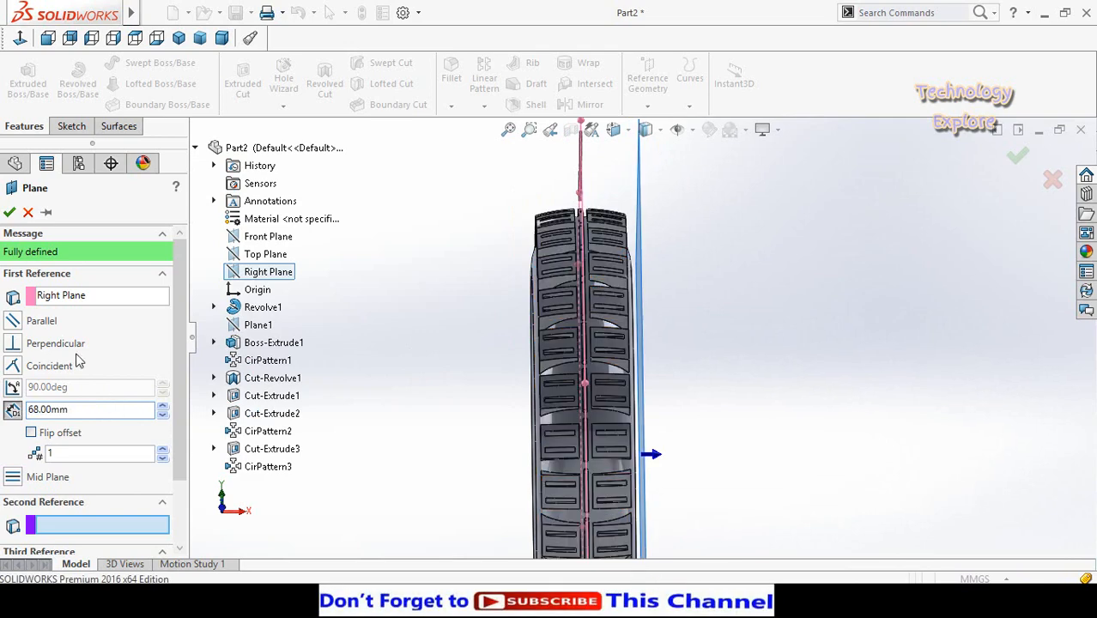
pyautogui.click(9, 212)
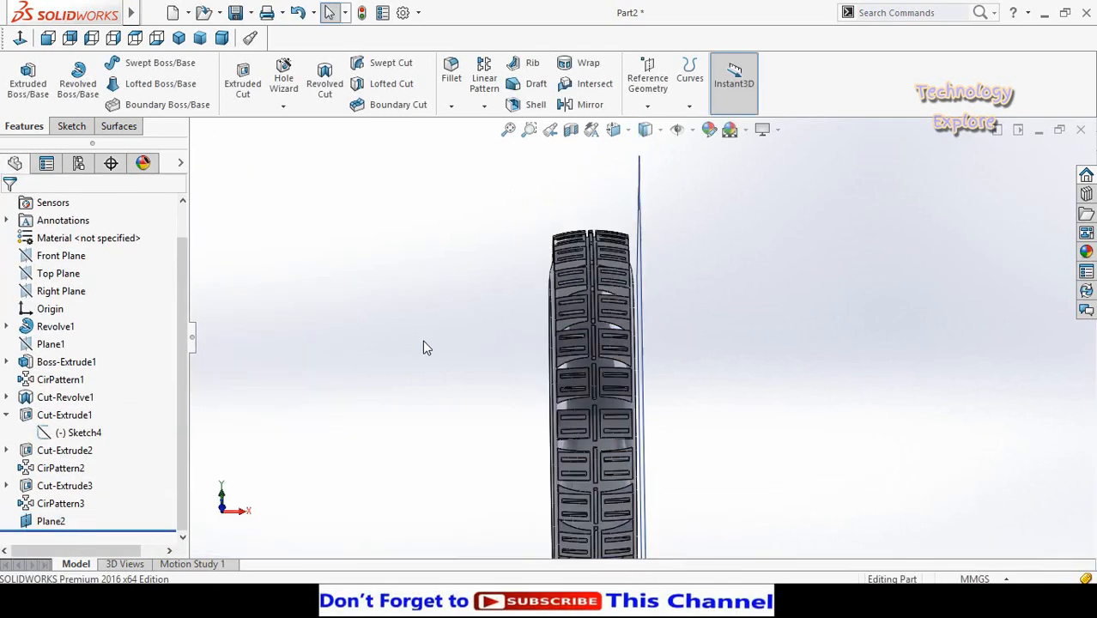
# - Open a sketch on the new offset plane and draw an origin-centred circle about 211 mm in radius on the sidewall
pyautogui.moveTo(423, 340); pyautogui.dragTo(524, 232, button='middle')
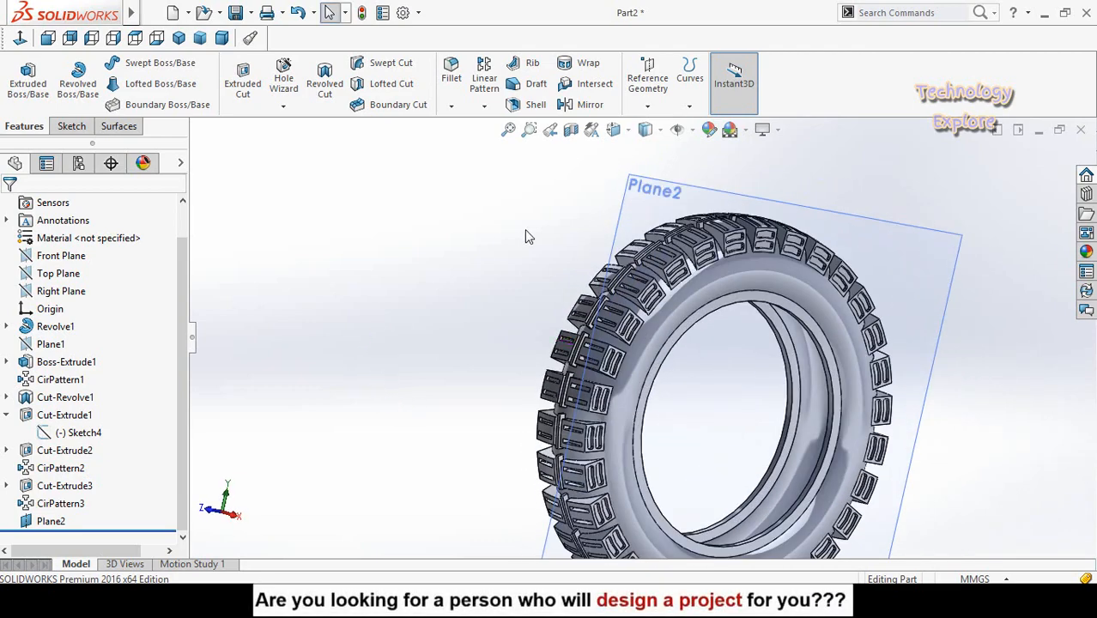
pyautogui.click(848, 292)
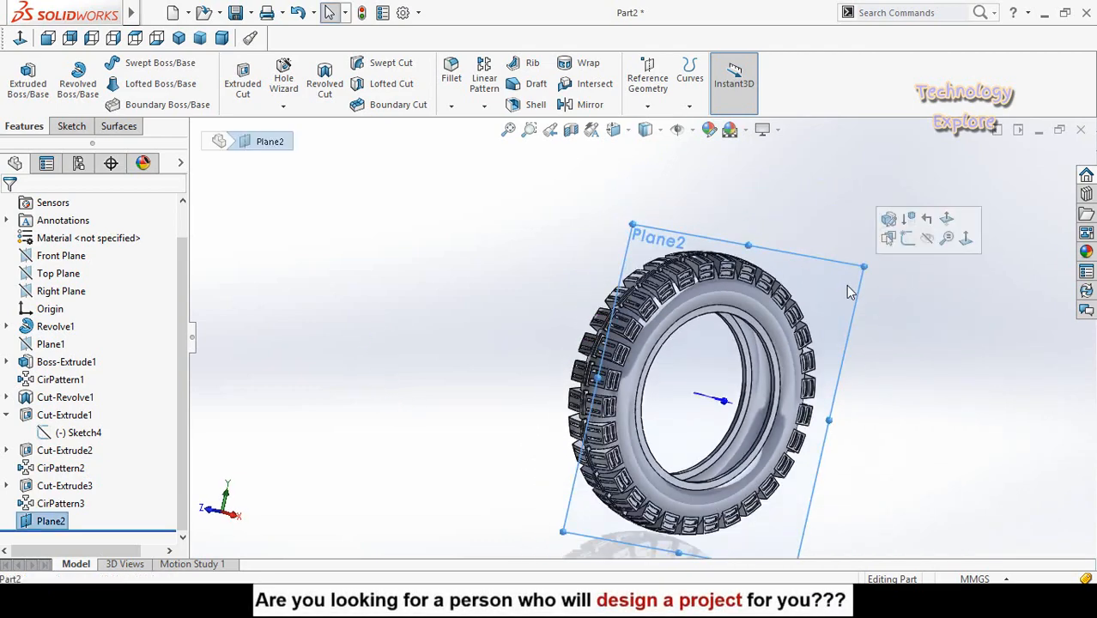
pyautogui.click(908, 239)
pyautogui.click(21, 38)
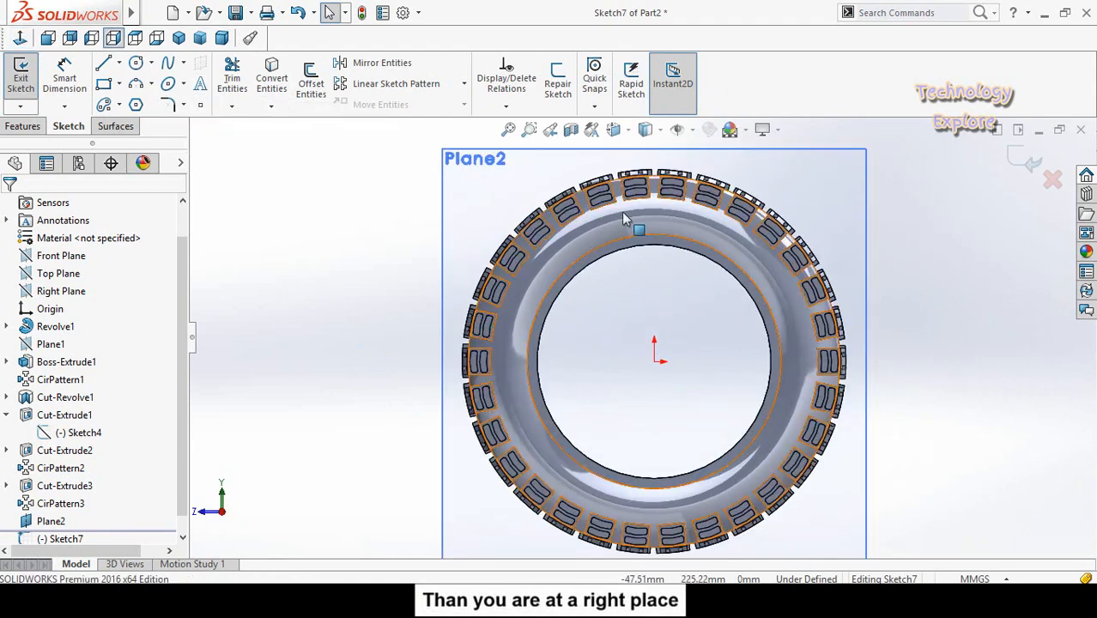
pyautogui.scroll(1, 639, 352)
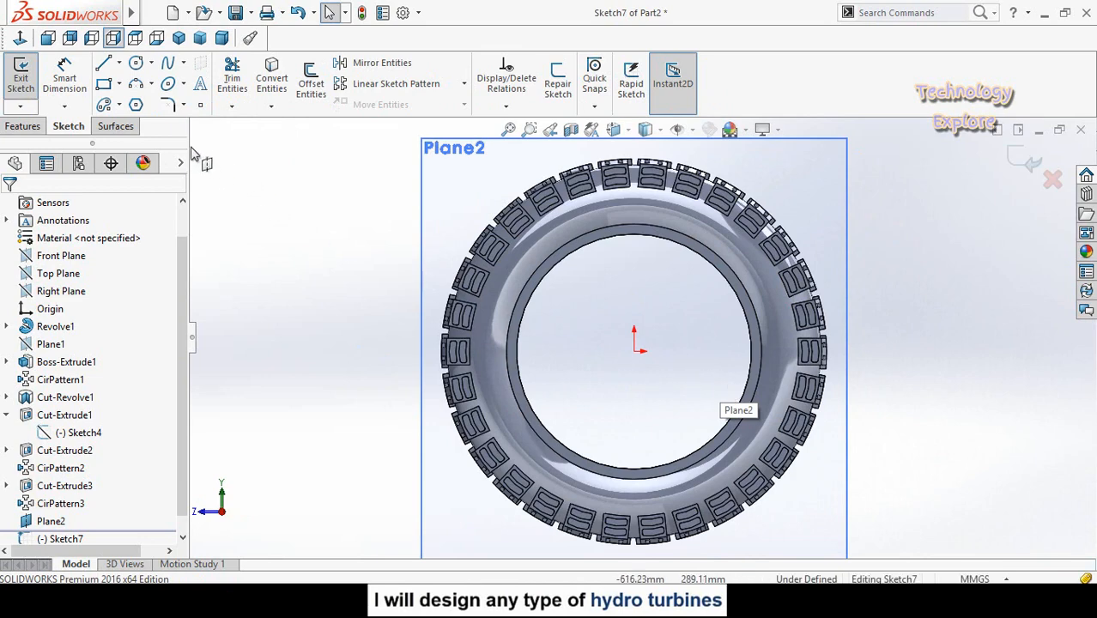
pyautogui.click(136, 64)
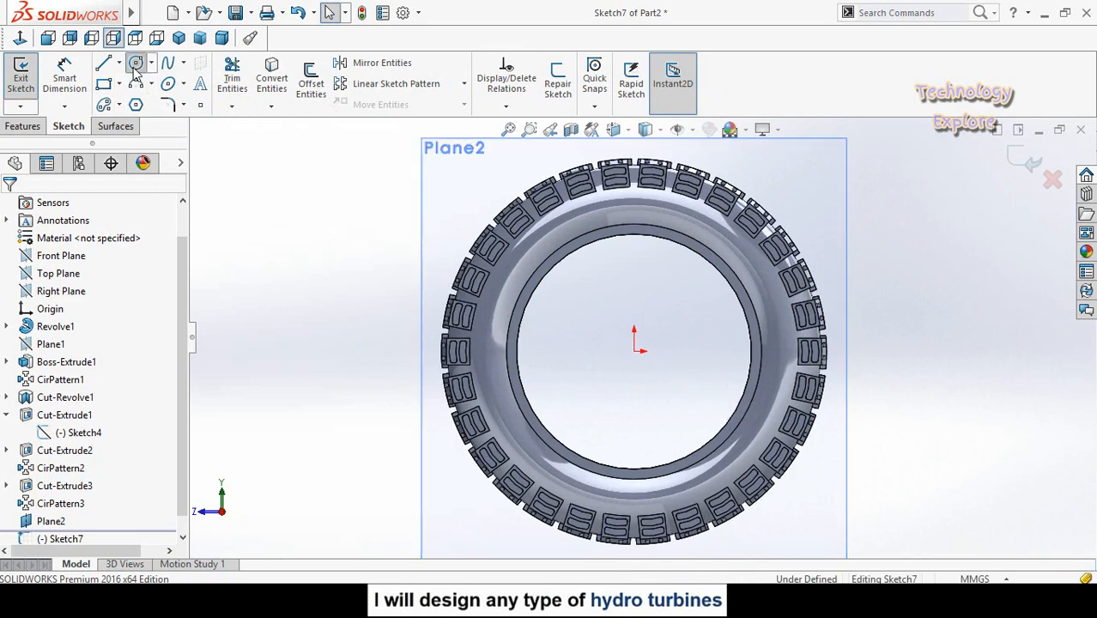
pyautogui.click(634, 352)
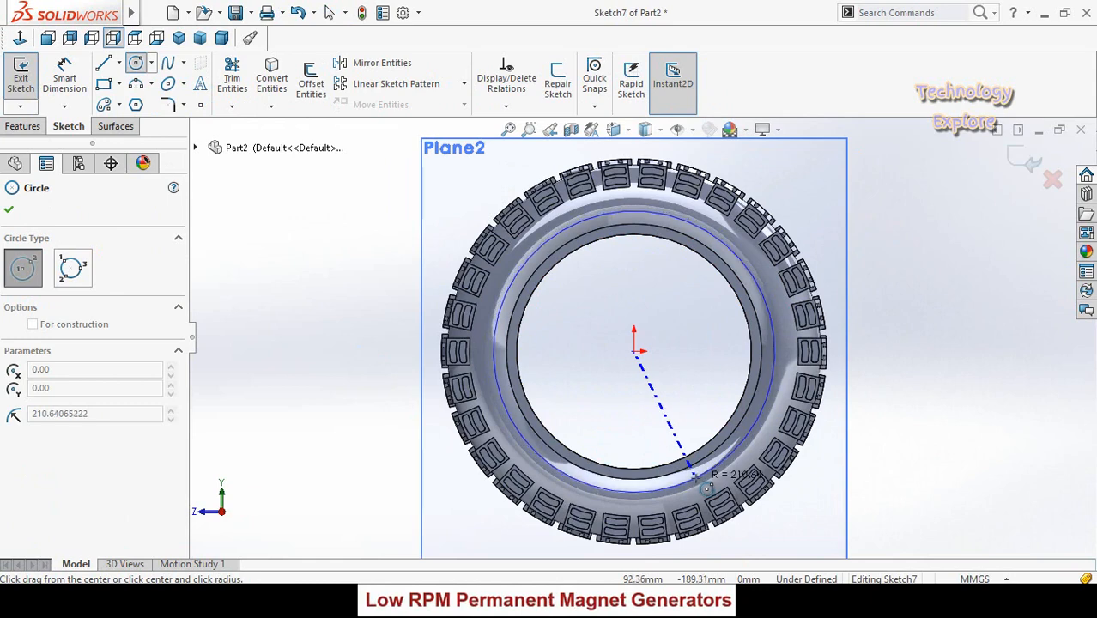
pyautogui.click(695, 473)
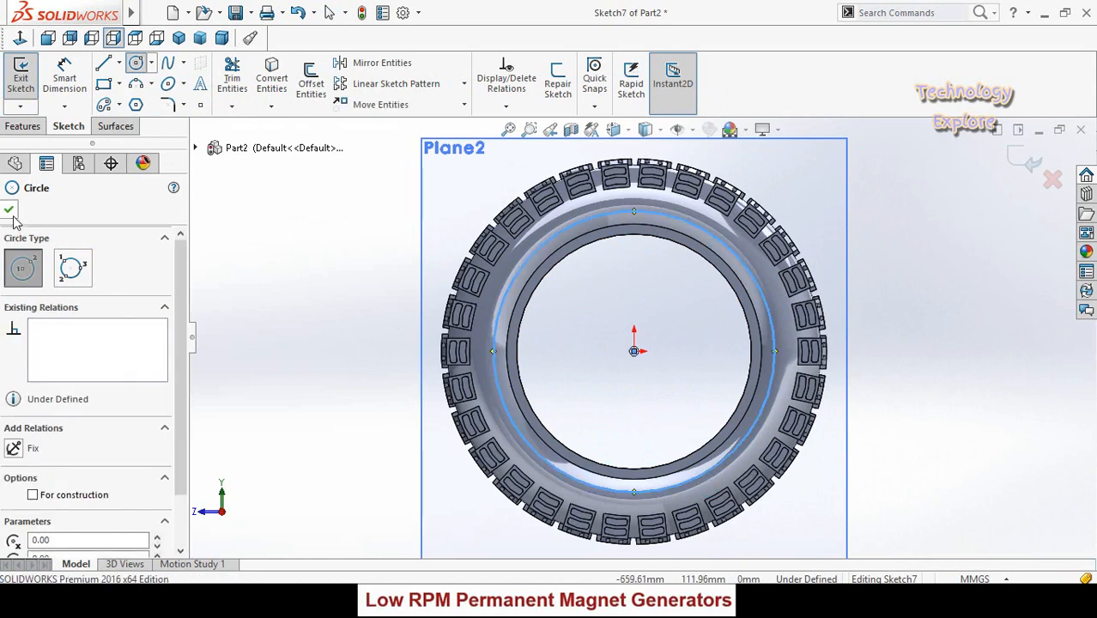
# - Draw two slanted lines from the origin to the circle, one to its upper-left and one to its upper-right
pyautogui.click(103, 62)
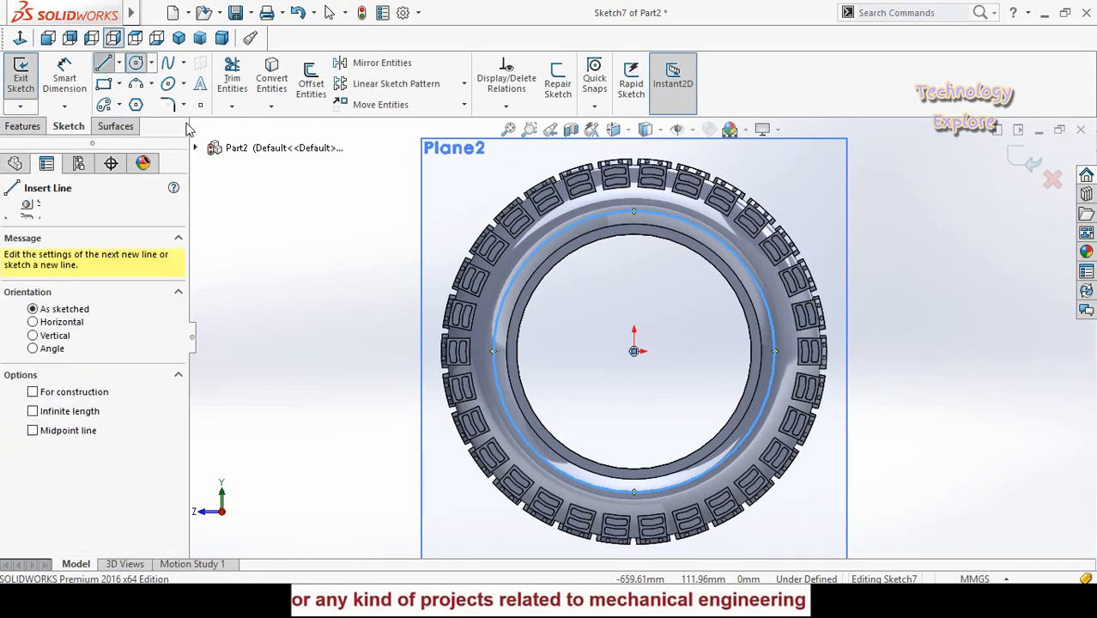
pyautogui.click(634, 351)
pyautogui.click(535, 252)
pyautogui.press('Escape')
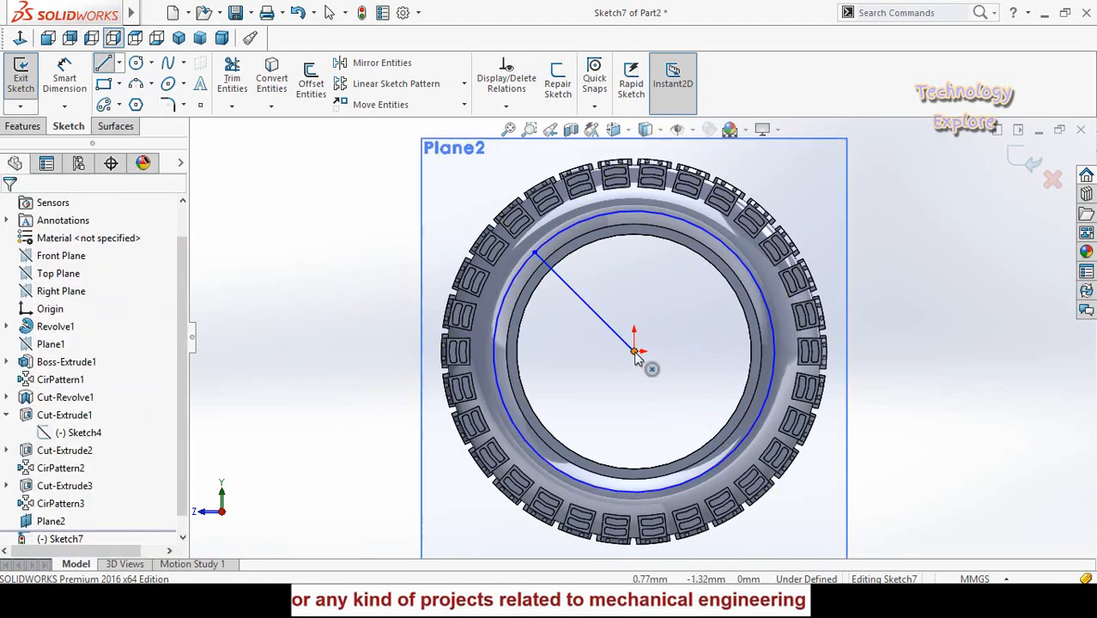
pyautogui.press('Return')
pyautogui.click(634, 351)
pyautogui.click(724, 243)
pyautogui.press('Escape')
# - Power-trim the circle's lower part and both radial lines, leaving only the upper arc
pyautogui.scroll(-1, 674, 285)
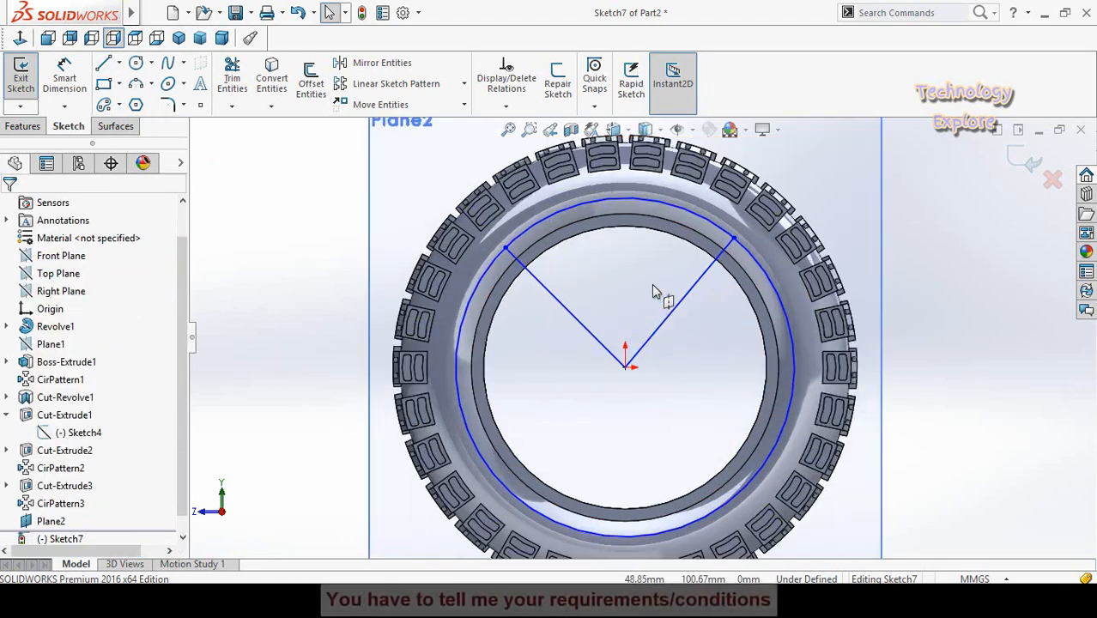
pyautogui.click(231, 79)
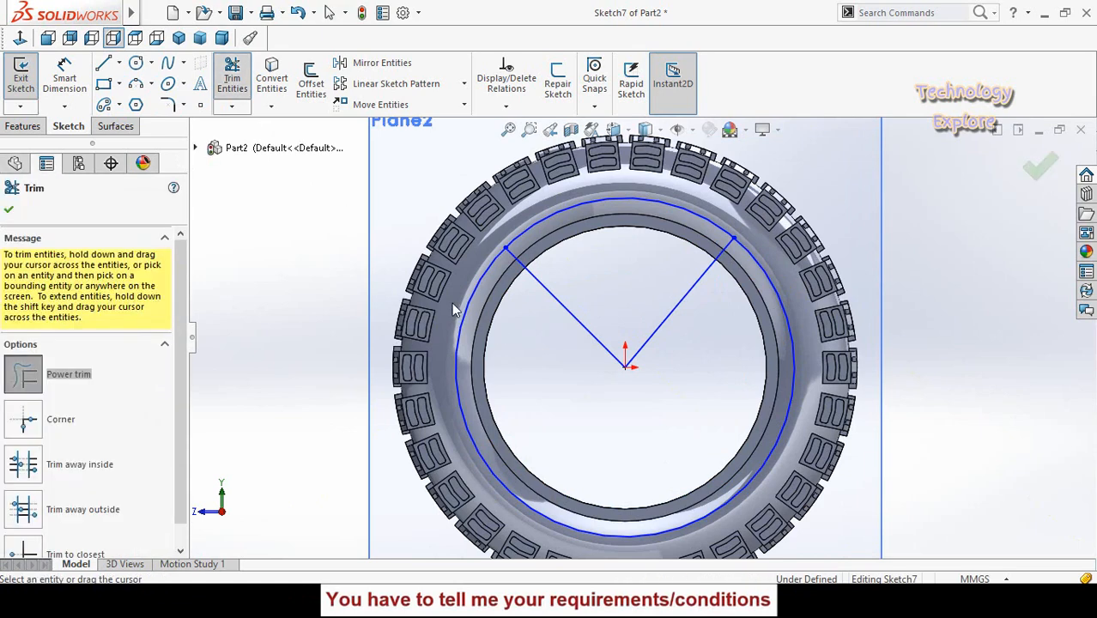
pyautogui.moveTo(457, 310); pyautogui.dragTo(503, 323)
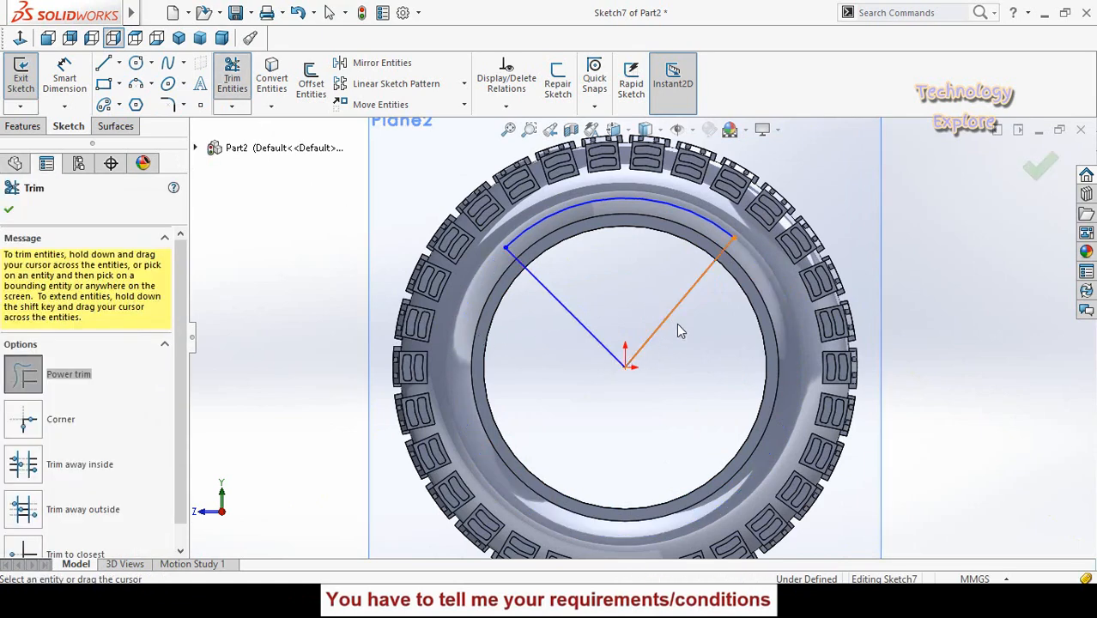
pyautogui.moveTo(678, 331)
pyautogui.mouseDown()
pyautogui.moveTo(595, 308)
pyautogui.moveTo(606, 345)
pyautogui.moveTo(673, 338)
pyautogui.mouseUp()
pyautogui.press('Escape')
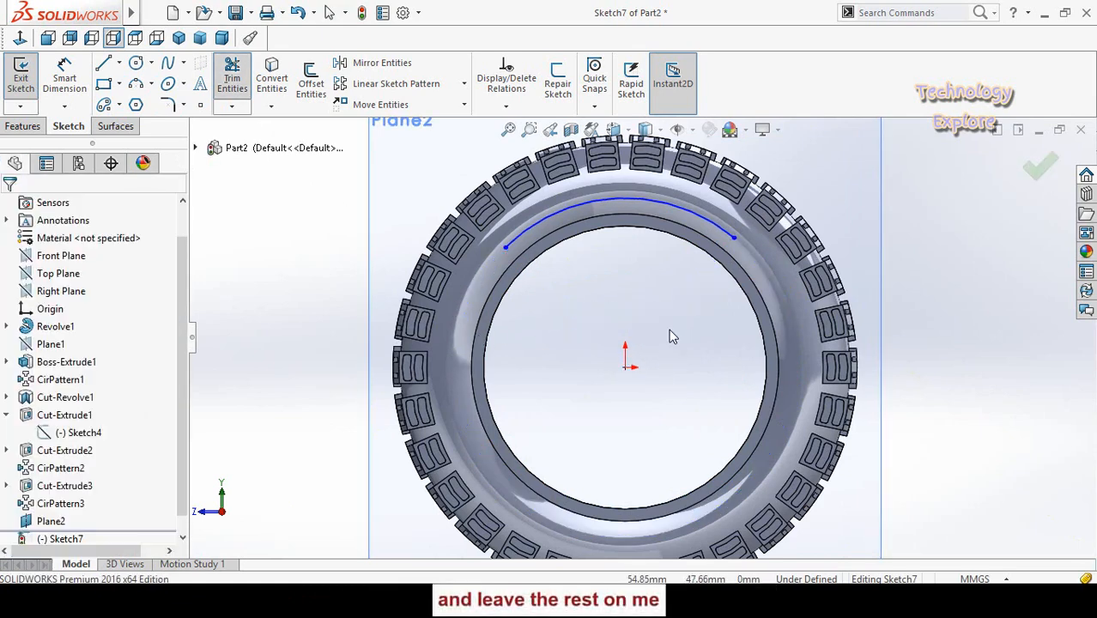
# - Convert the remaining upper arc to construction geometry
pyautogui.scroll(3, 669, 335)
pyautogui.scroll(-3, 626, 294)
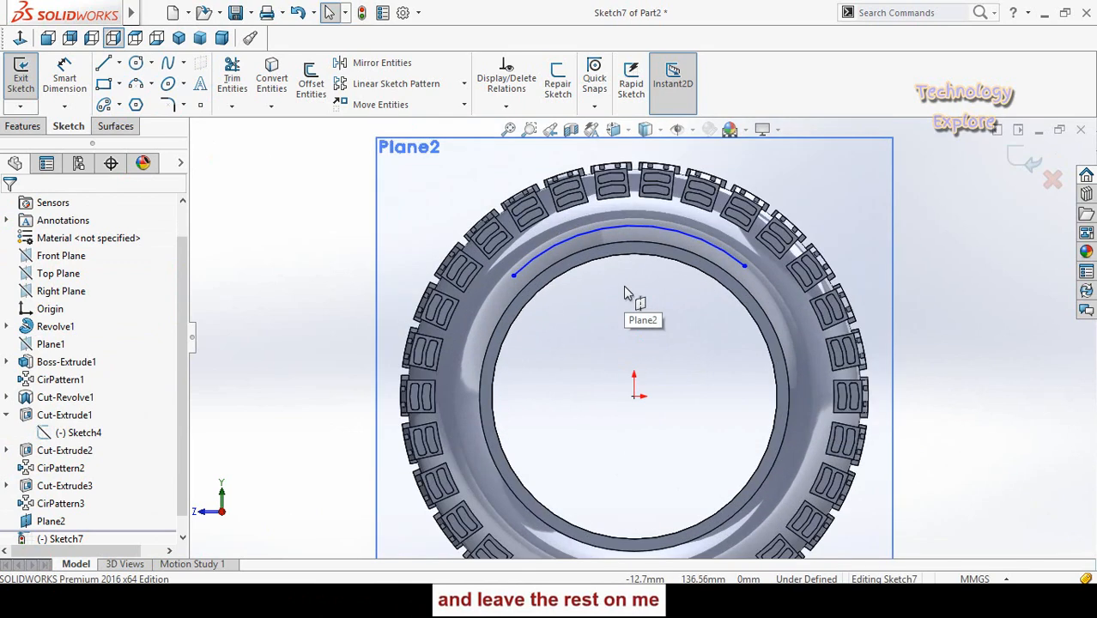
pyautogui.click(587, 238)
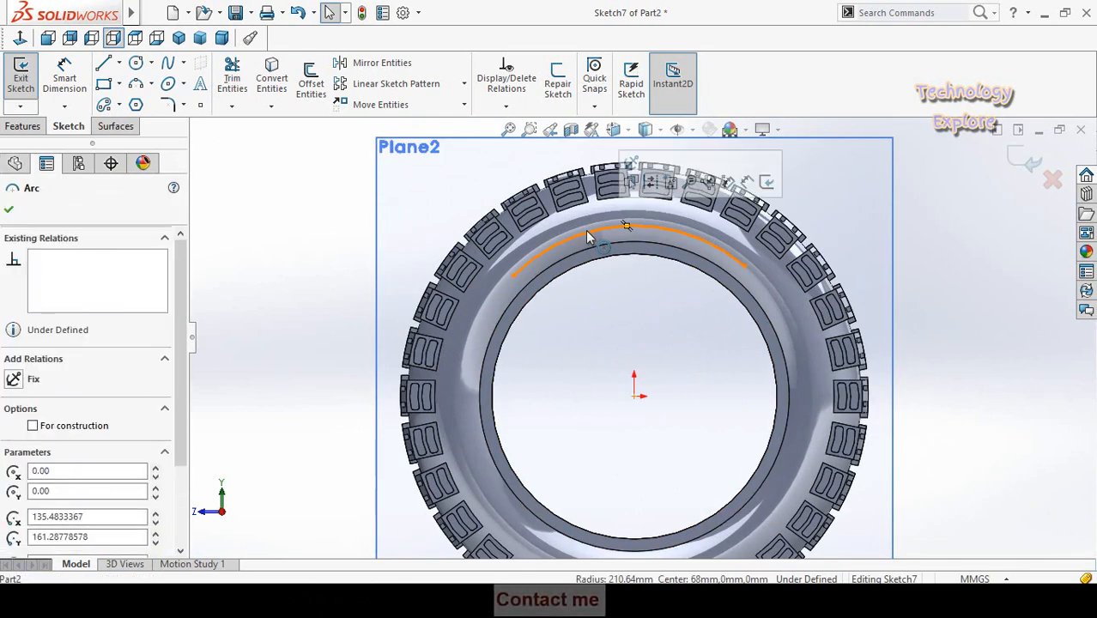
pyautogui.click(651, 183)
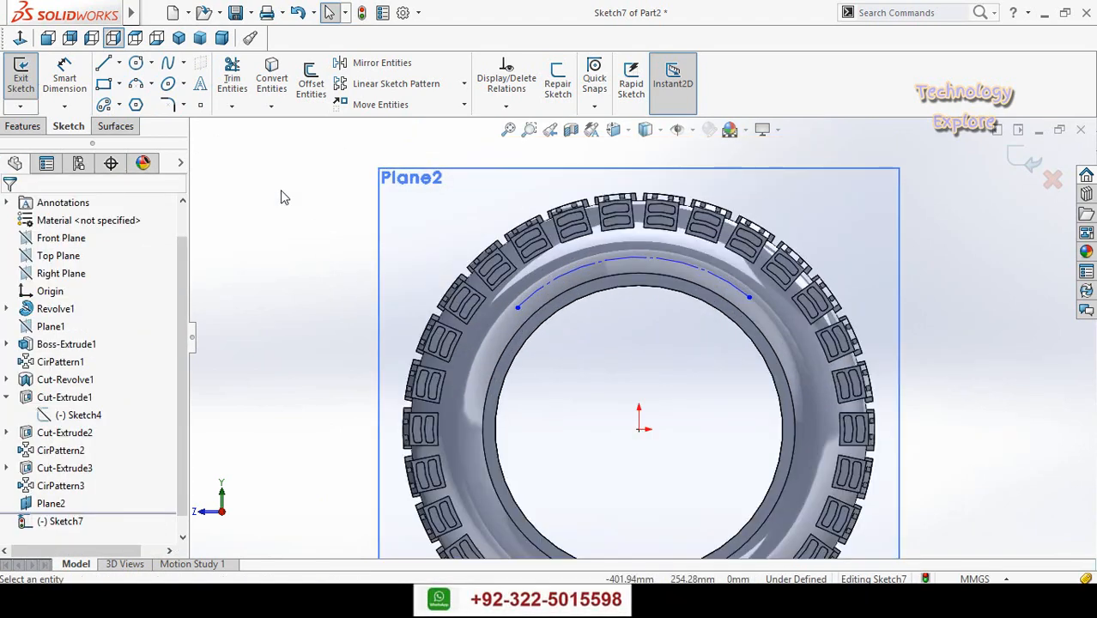
# - Start a sketch text and enter "Technology Explore" as its wording
pyautogui.click(200, 83)
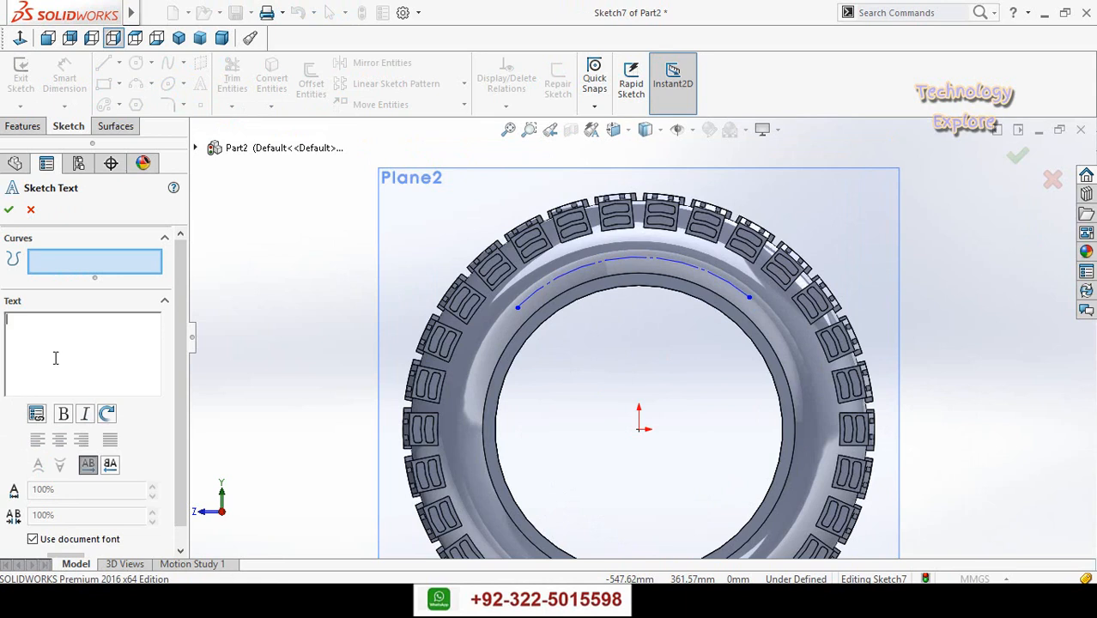
pyautogui.write('Techno')
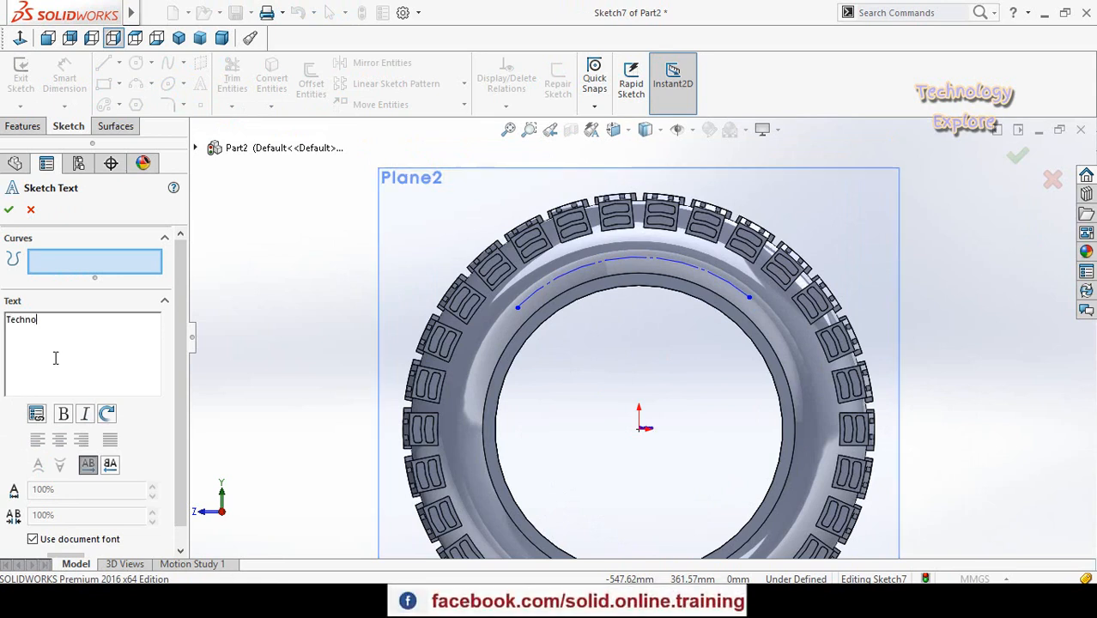
pyautogui.write('logy Explore')
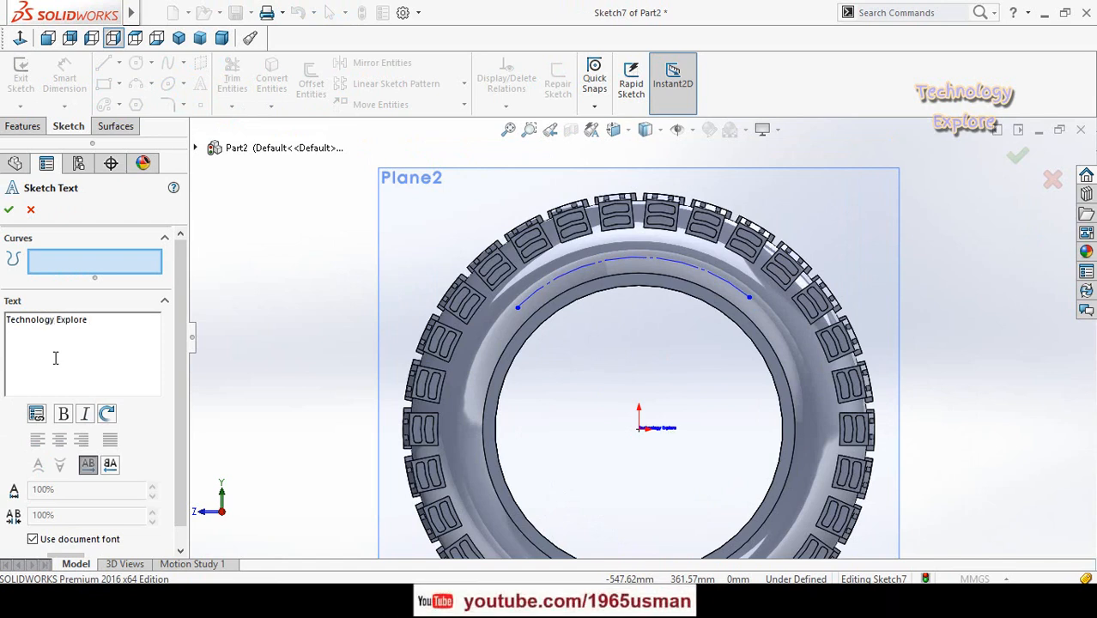
# - Override the document font for the sketch text, using Century Gothic Bold at a height of 72 points
pyautogui.scroll(-1, 180, 428)
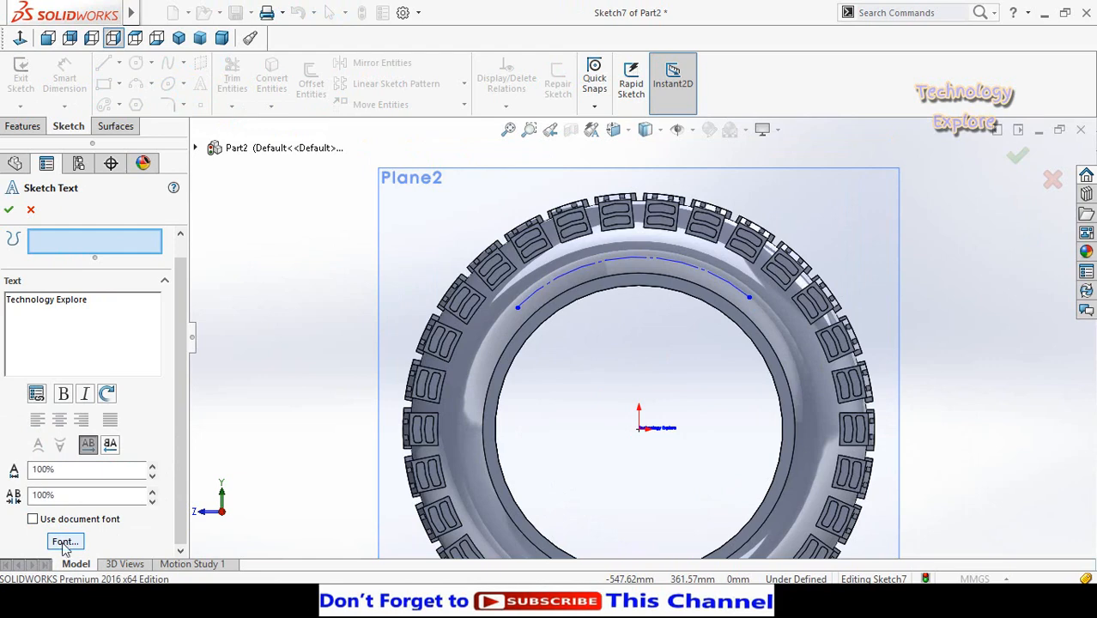
pyautogui.click(65, 543)
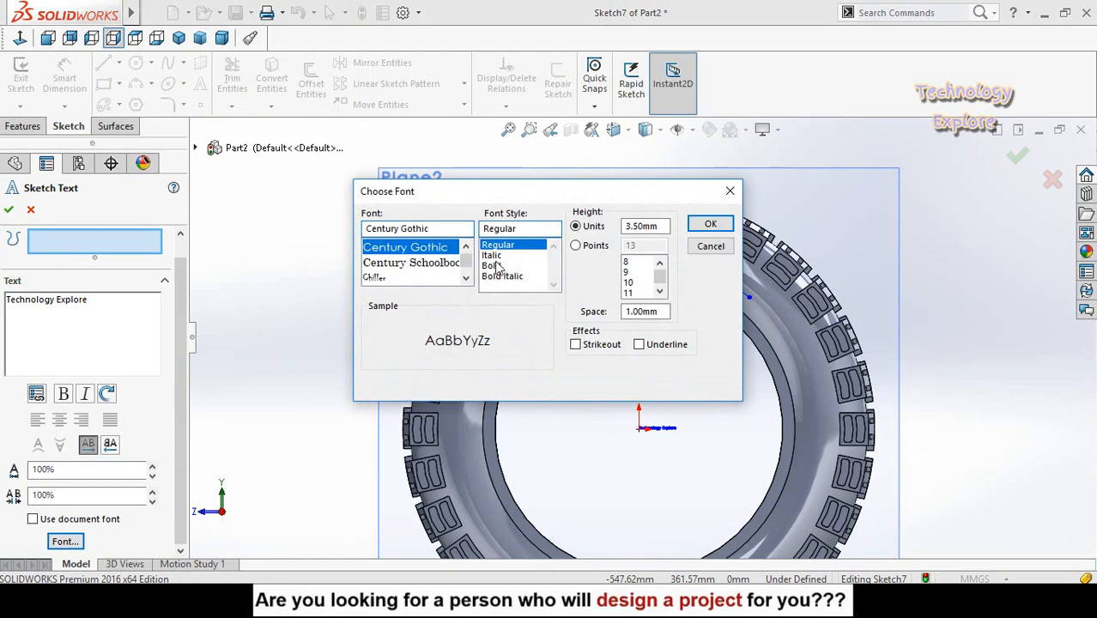
pyautogui.click(493, 266)
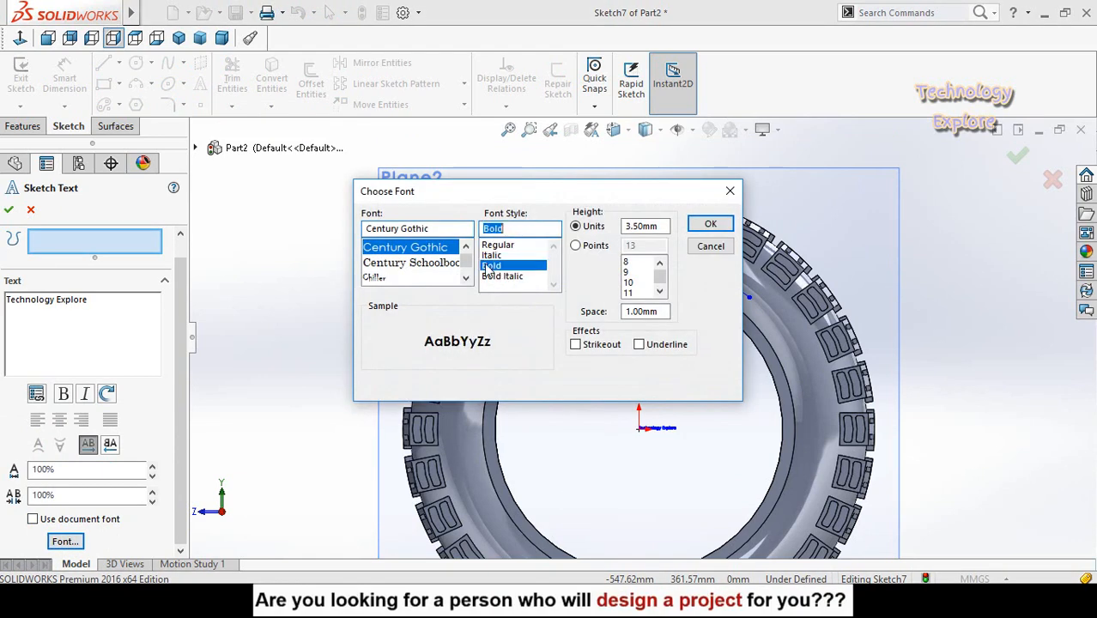
pyautogui.click(576, 247)
pyautogui.moveTo(657, 276); pyautogui.dragTo(660, 285)
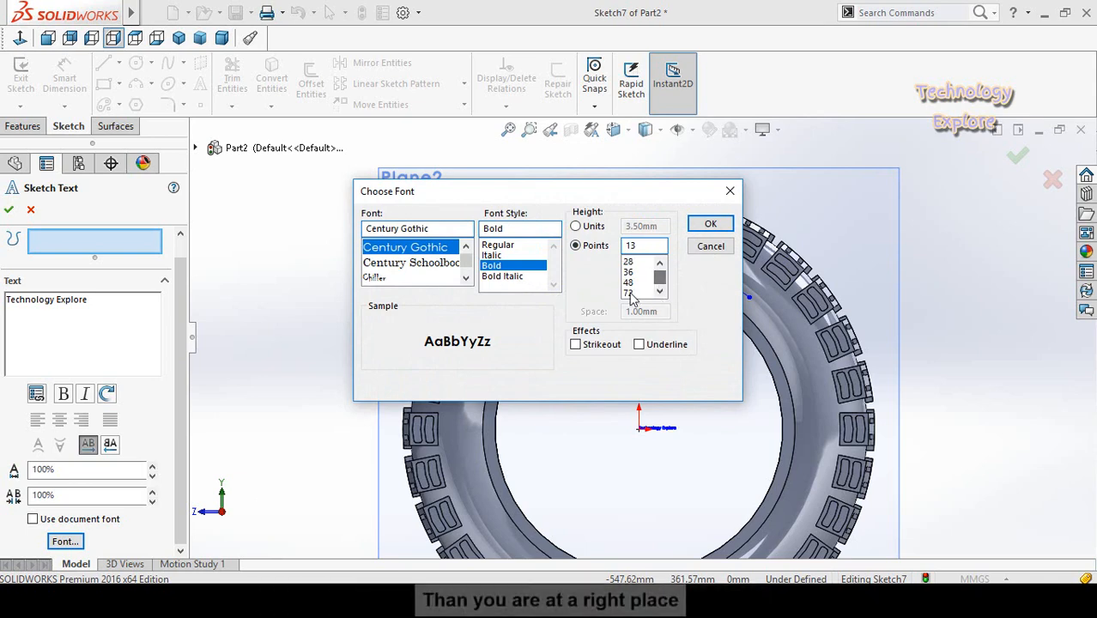
pyautogui.click(636, 292)
pyautogui.click(709, 226)
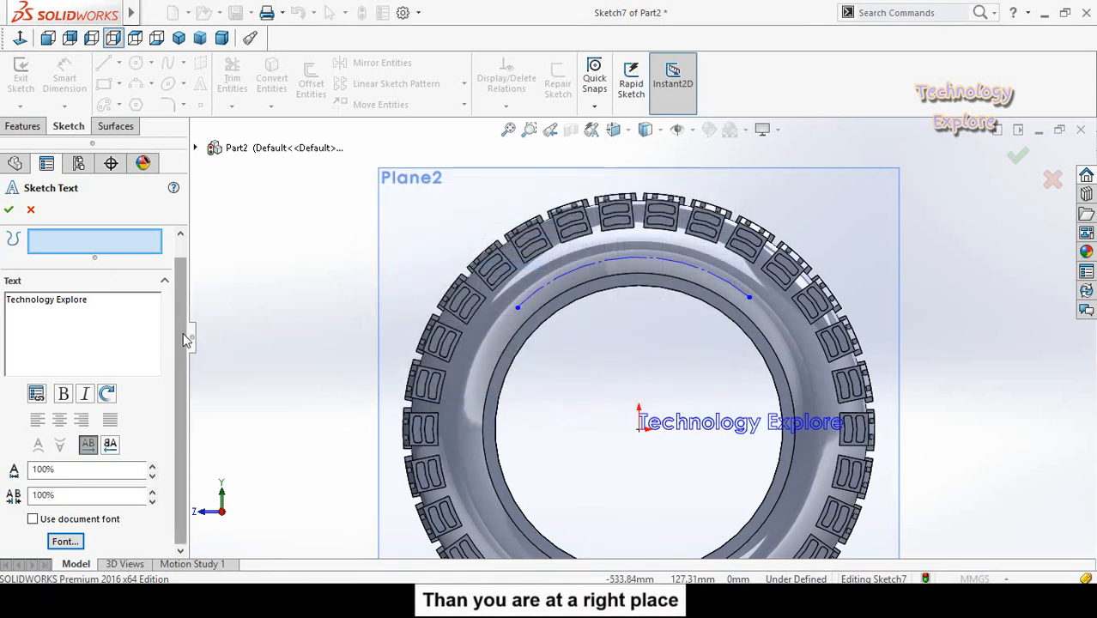
# - Attach the text to the construction arc and flip it vertically and horizontally so it reads correctly along the curve
pyautogui.moveTo(182, 334); pyautogui.dragTo(179, 311)
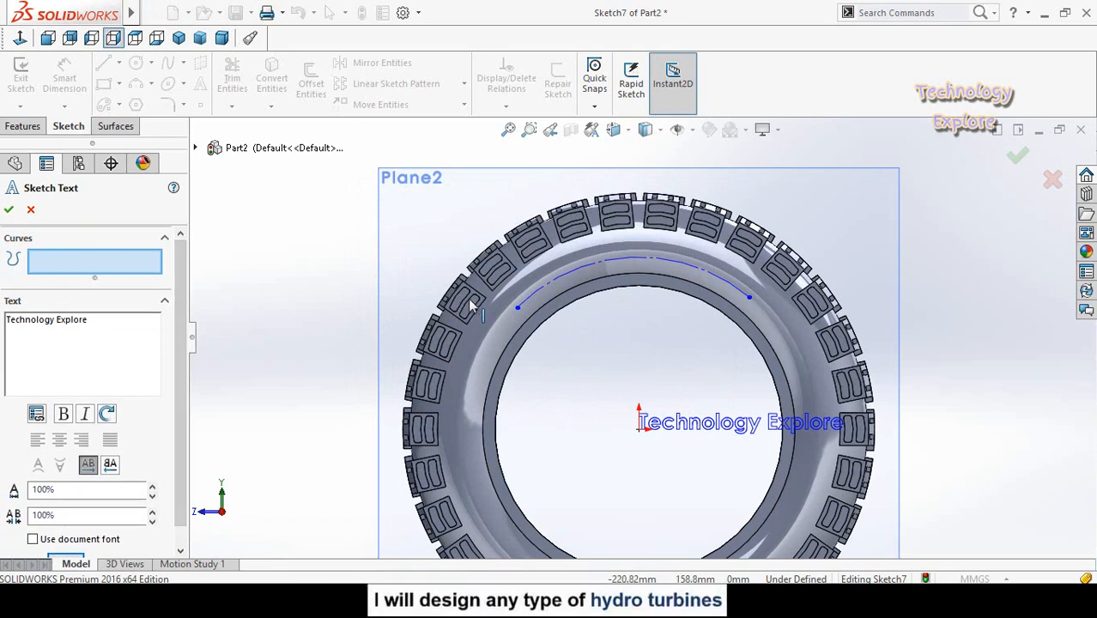
pyautogui.click(530, 305)
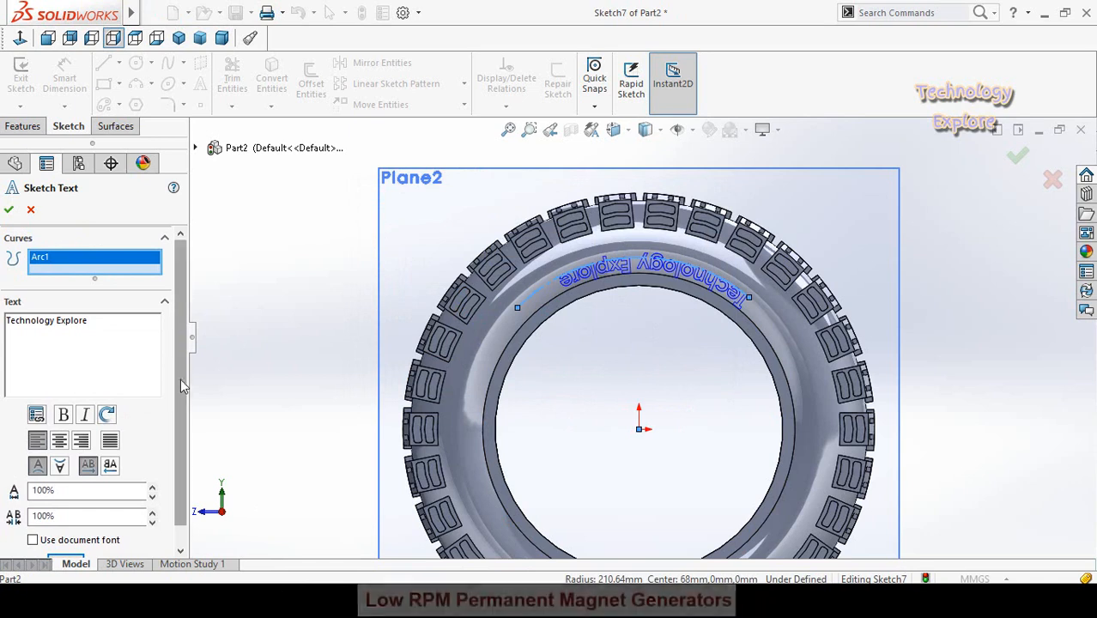
pyautogui.moveTo(180, 379)
pyautogui.mouseDown()
pyautogui.moveTo(179, 394)
pyautogui.moveTo(172, 382)
pyautogui.mouseUp()
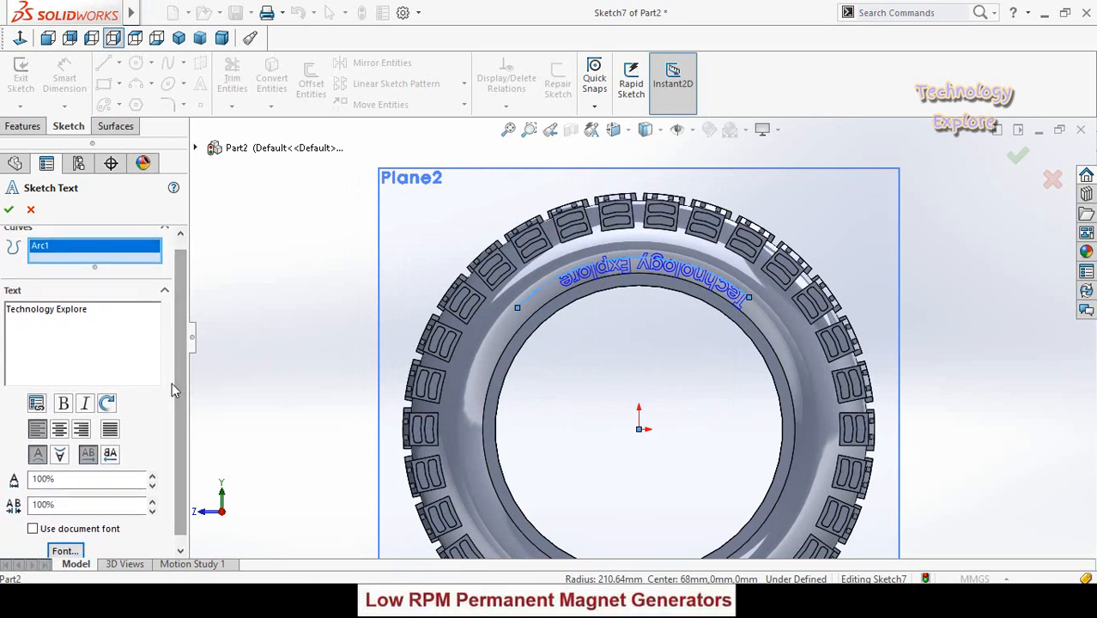
pyautogui.click(61, 457)
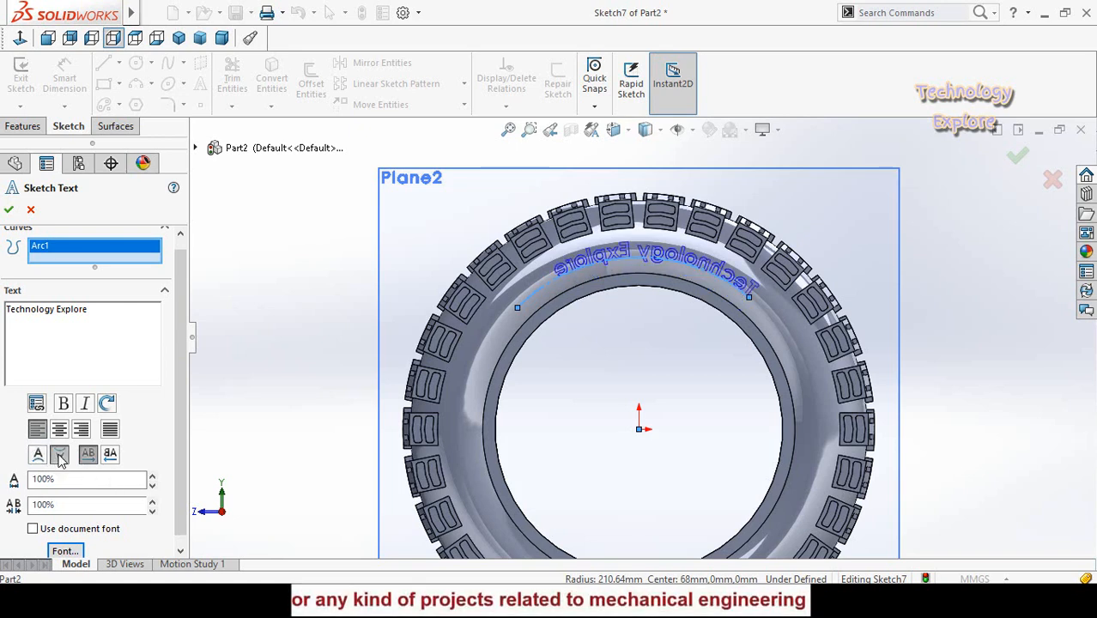
pyautogui.click(111, 455)
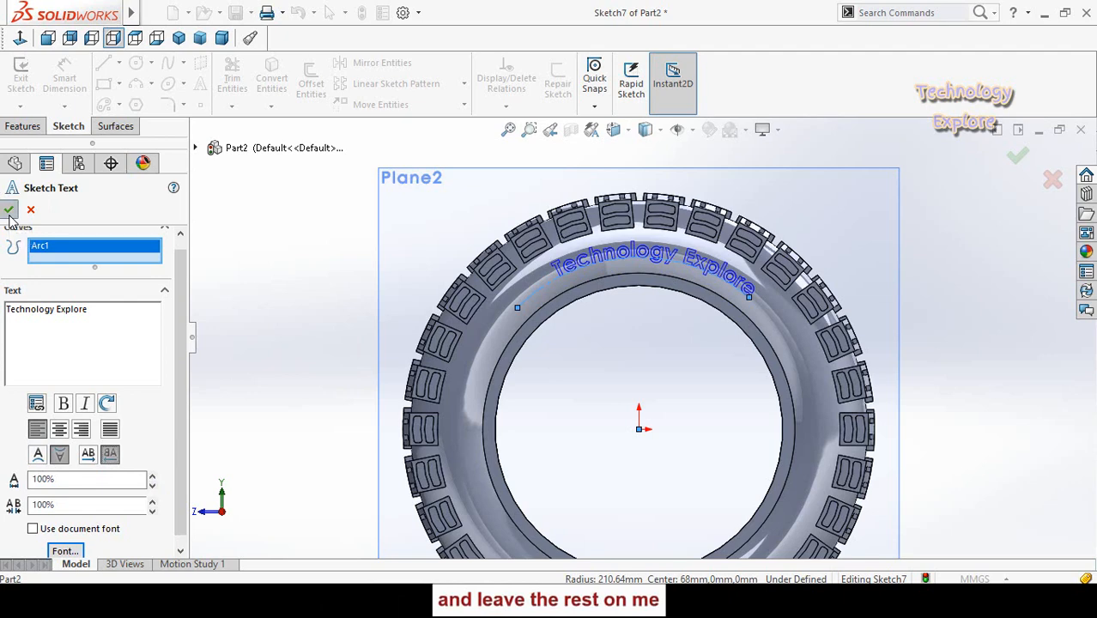
pyautogui.click(9, 210)
# - Extrude the "Technology Explore" text towards the tyre with the Up To Surface end condition, ending at the sidewall face
pyautogui.press('z')
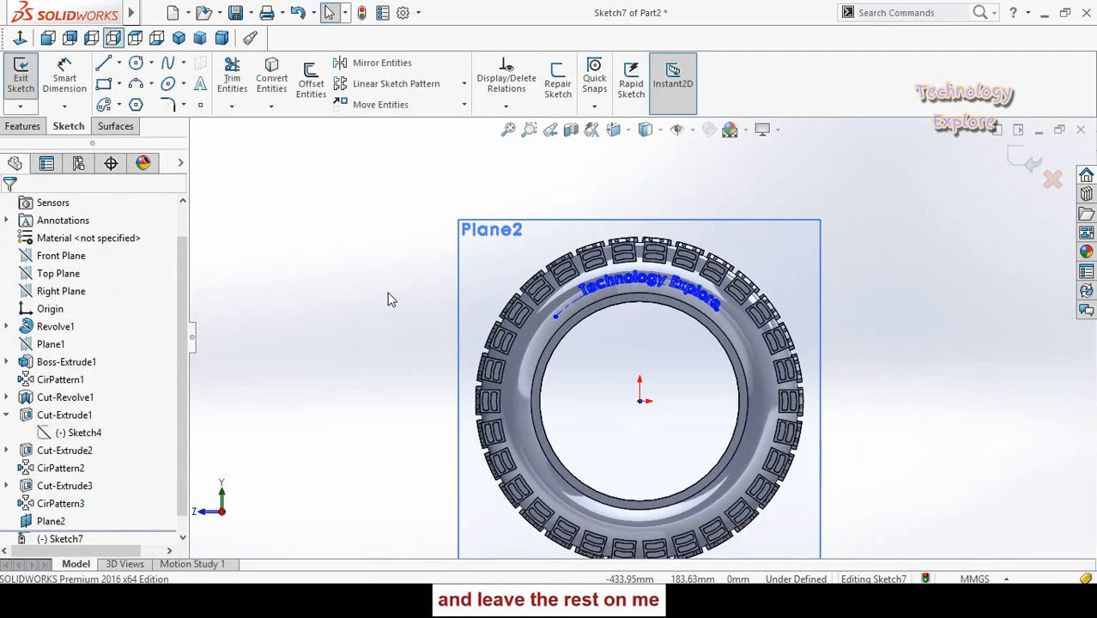
pyautogui.moveTo(388, 299)
pyautogui.mouseDown(button='middle')
pyautogui.moveTo(392, 313)
pyautogui.moveTo(389, 302)
pyautogui.mouseUp(button='middle')
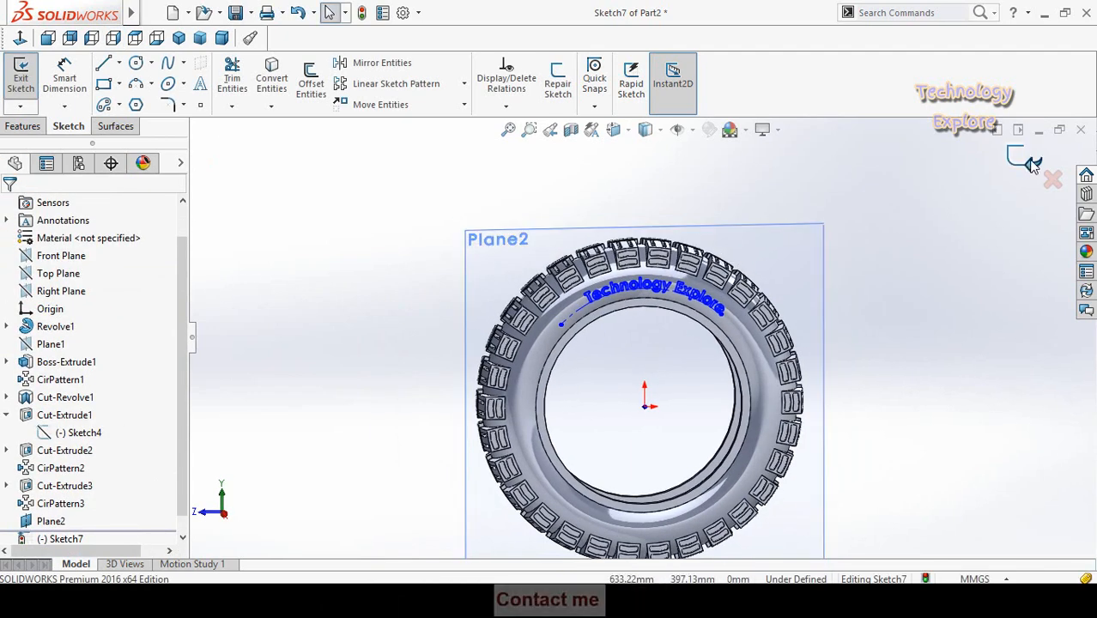
pyautogui.moveTo(303, 238); pyautogui.dragTo(377, 261, button='middle')
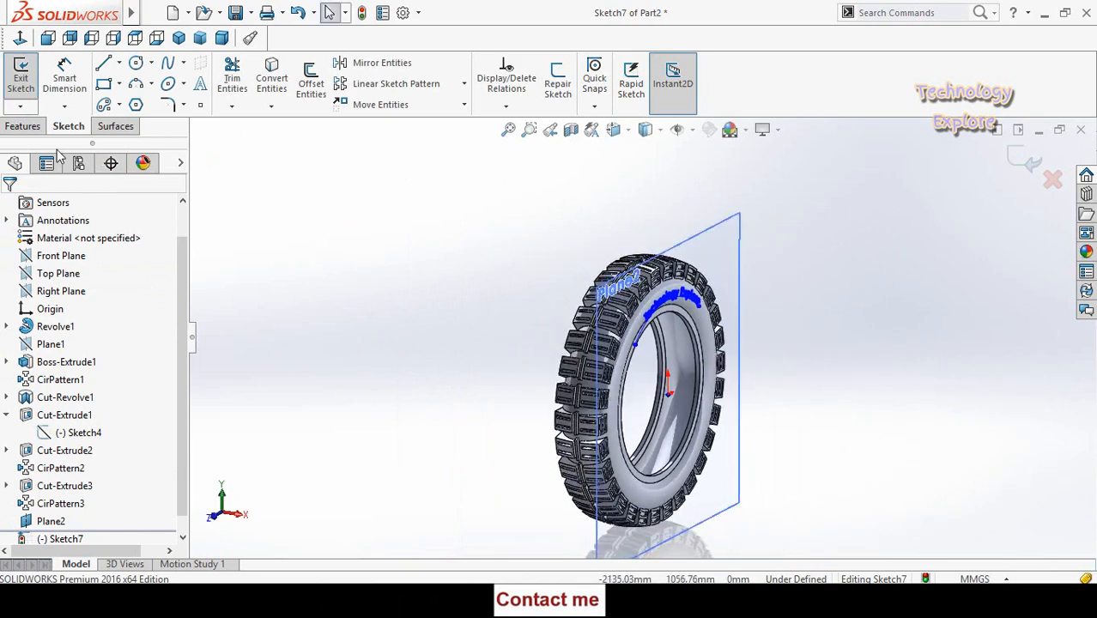
pyautogui.click(24, 126)
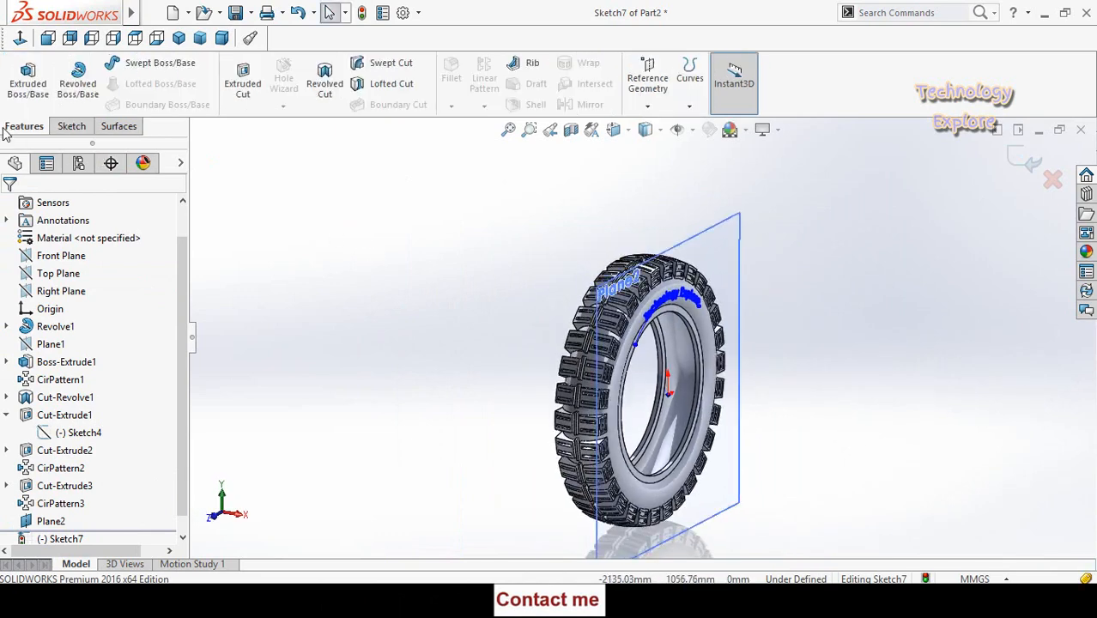
pyautogui.click(26, 87)
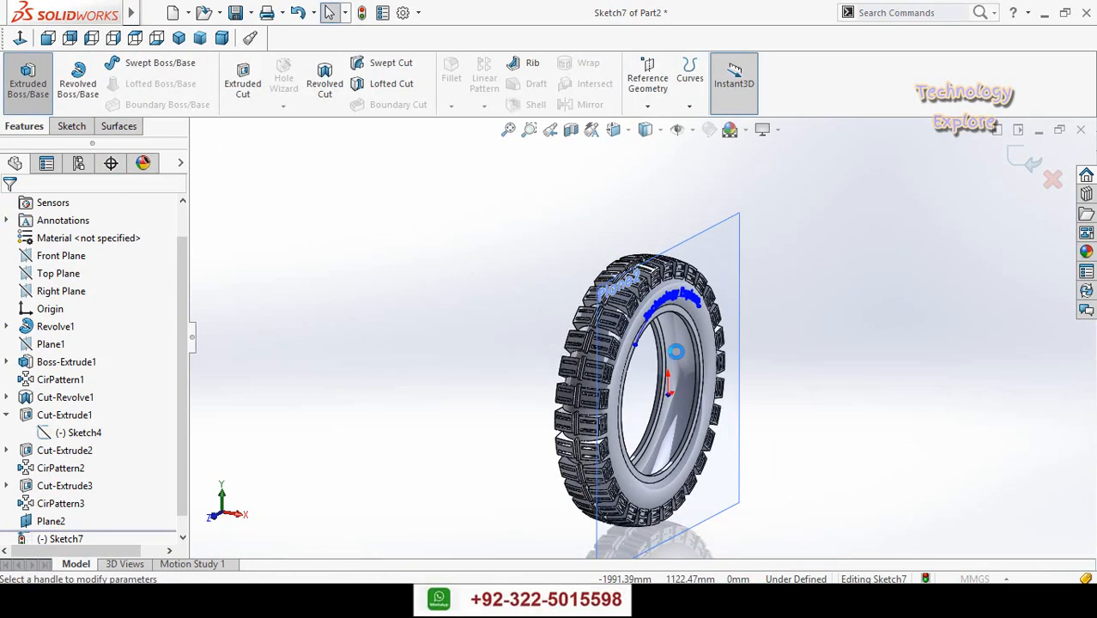
pyautogui.scroll(-5, 787, 362)
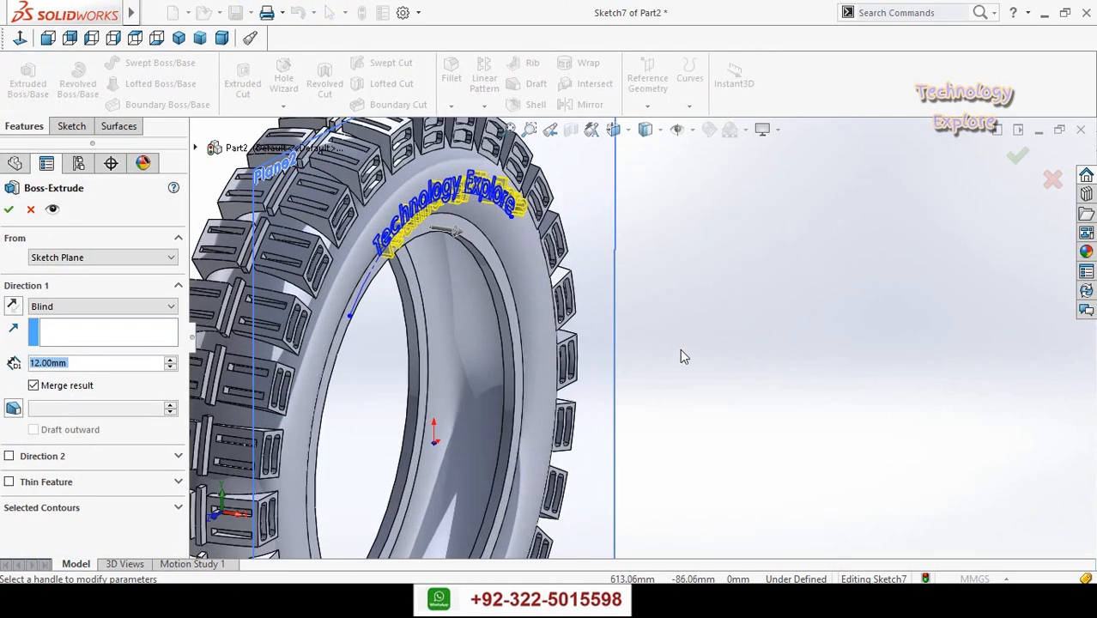
pyautogui.click(334, 304)
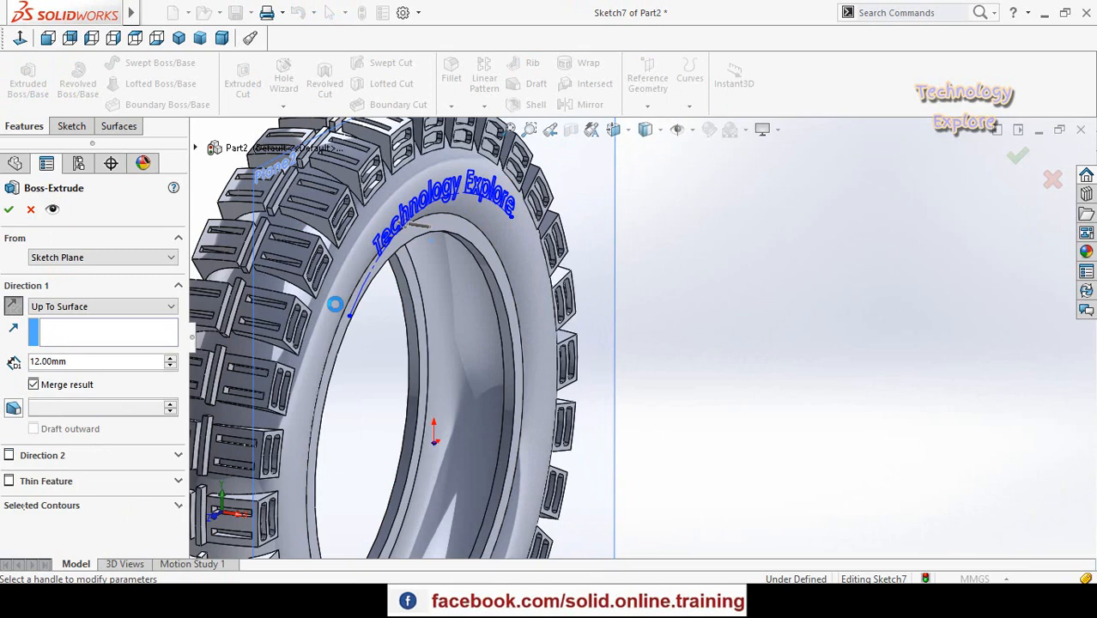
pyautogui.scroll(2, 421, 339)
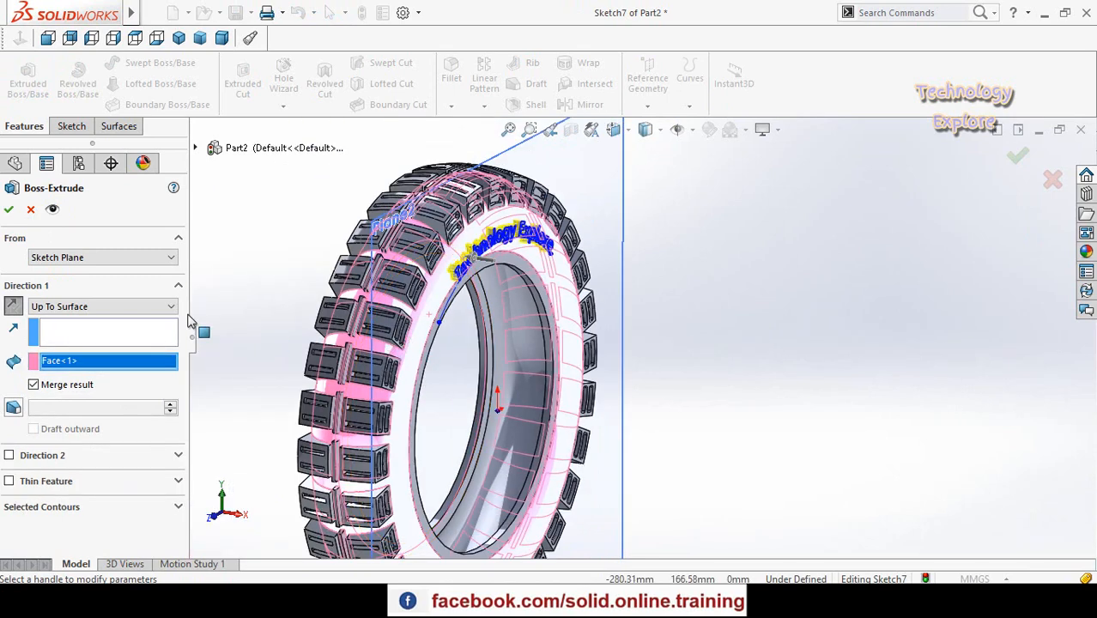
pyautogui.click(9, 210)
# - Hide Plane2, the offset plane beside the sidewall
pyautogui.click(601, 204)
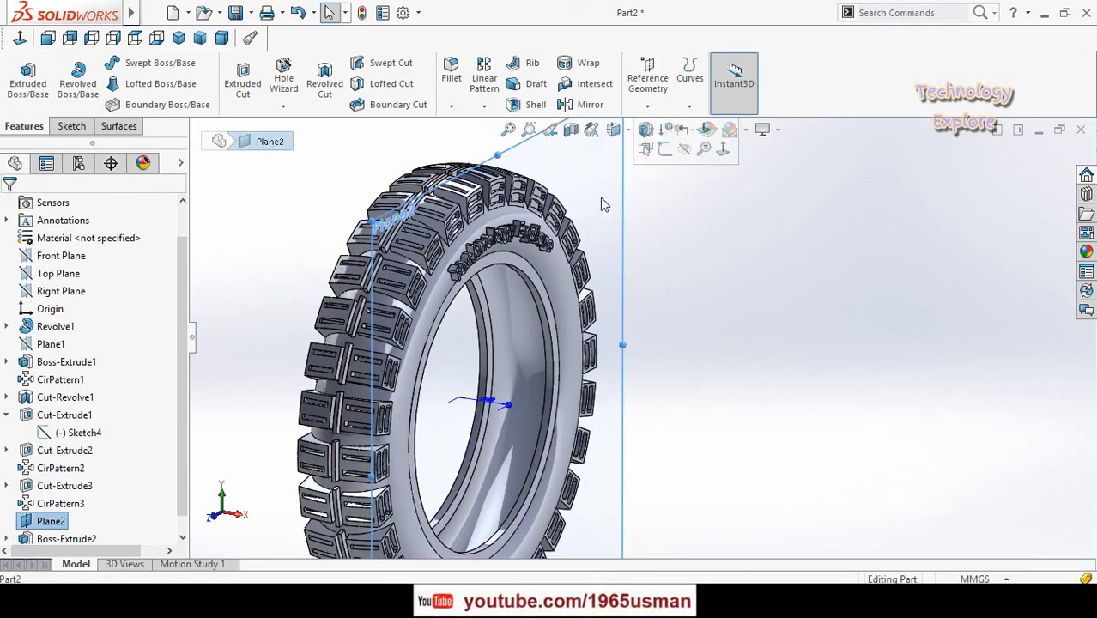
pyautogui.click(684, 149)
pyautogui.scroll(2, 644, 326)
pyautogui.moveTo(581, 361); pyautogui.dragTo(468, 296, button='middle')
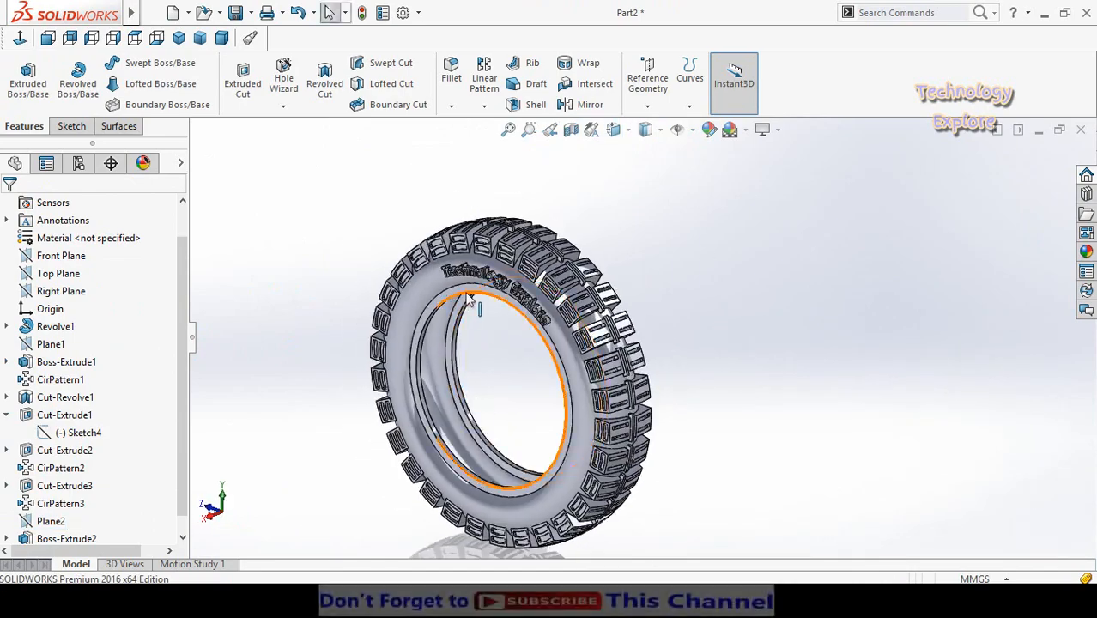
pyautogui.scroll(-6, 588, 331)
pyautogui.moveTo(586, 340); pyautogui.dragTo(669, 262, button='middle')
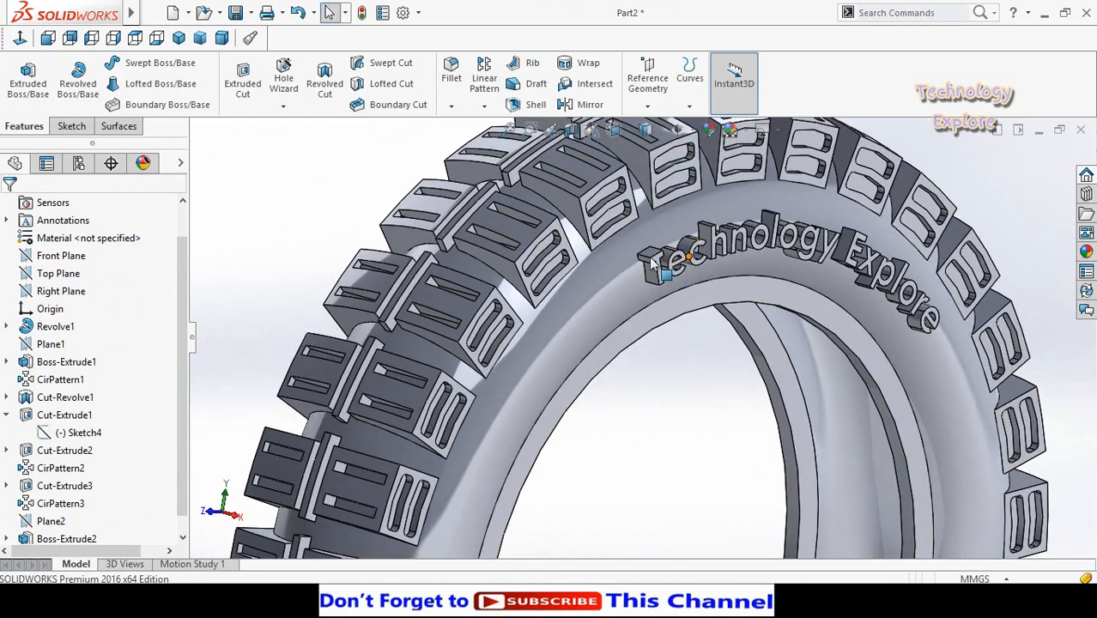
# - Apply a yellow colour from the standard swatches to the Boss-Extrude2 lettering feature
pyautogui.scroll(5, 613, 302)
pyautogui.scroll(-1, 4, 390)
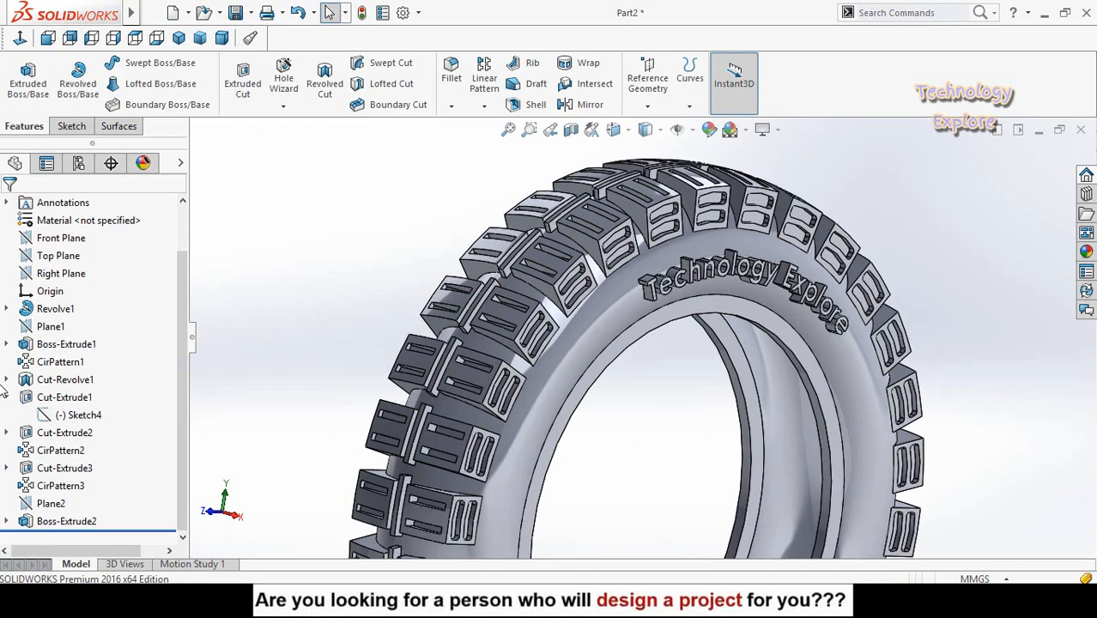
pyautogui.click(39, 523)
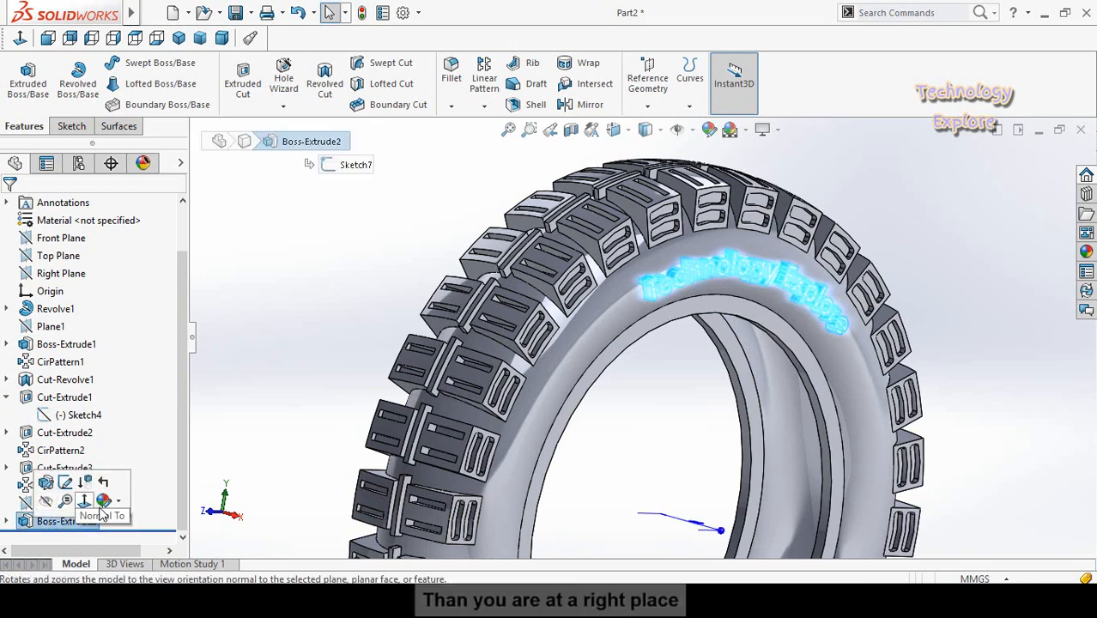
pyautogui.click(121, 505)
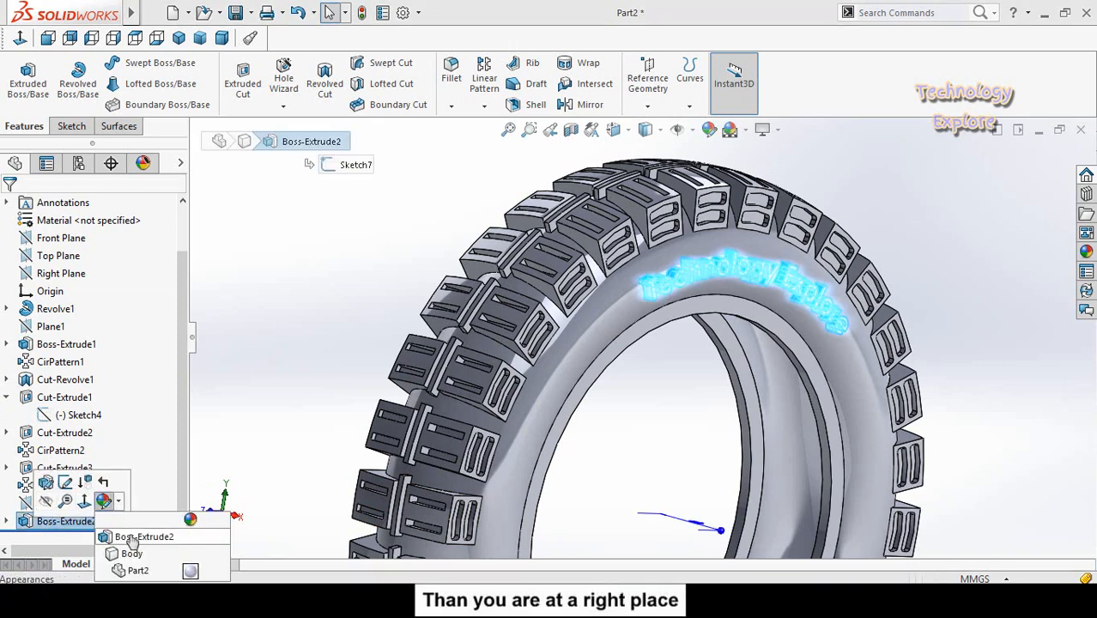
pyautogui.click(129, 539)
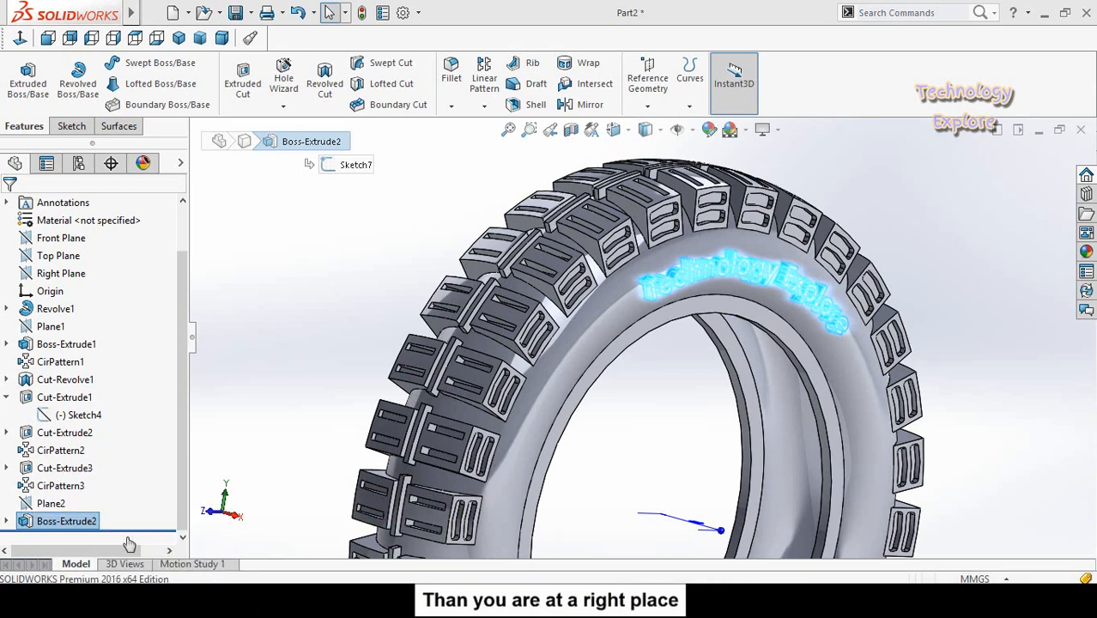
pyautogui.scroll(-5, 153, 406)
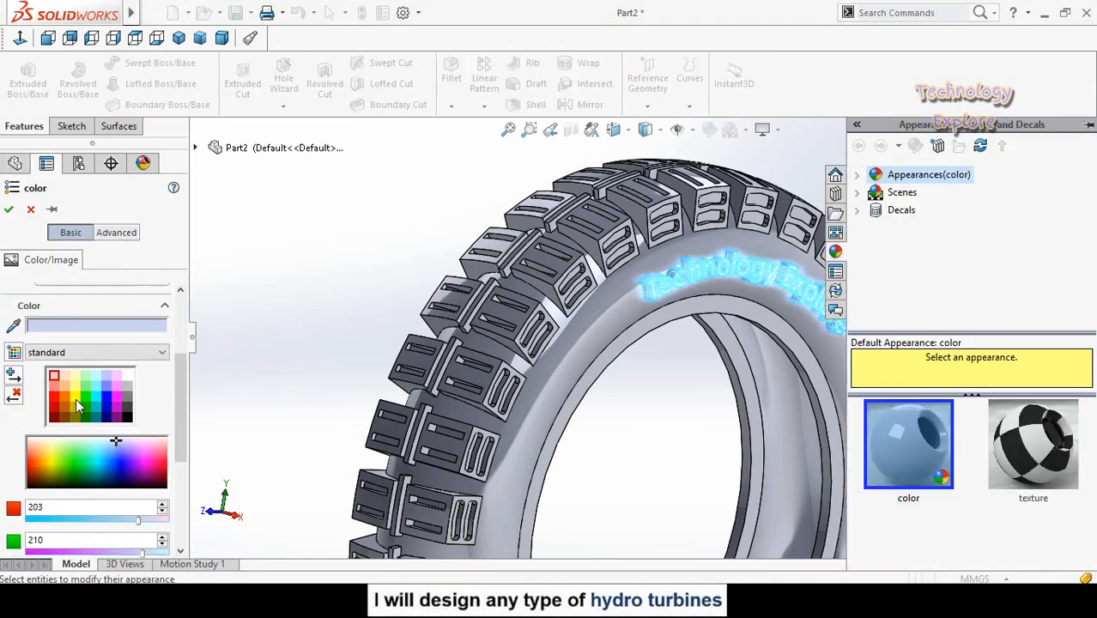
pyautogui.click(96, 415)
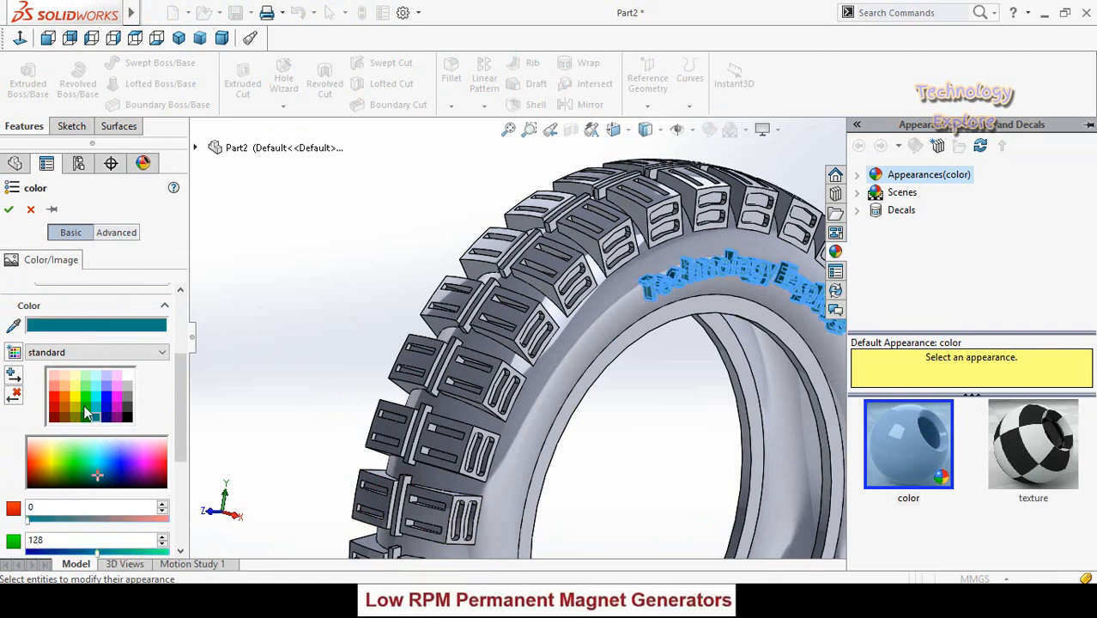
pyautogui.click(54, 401)
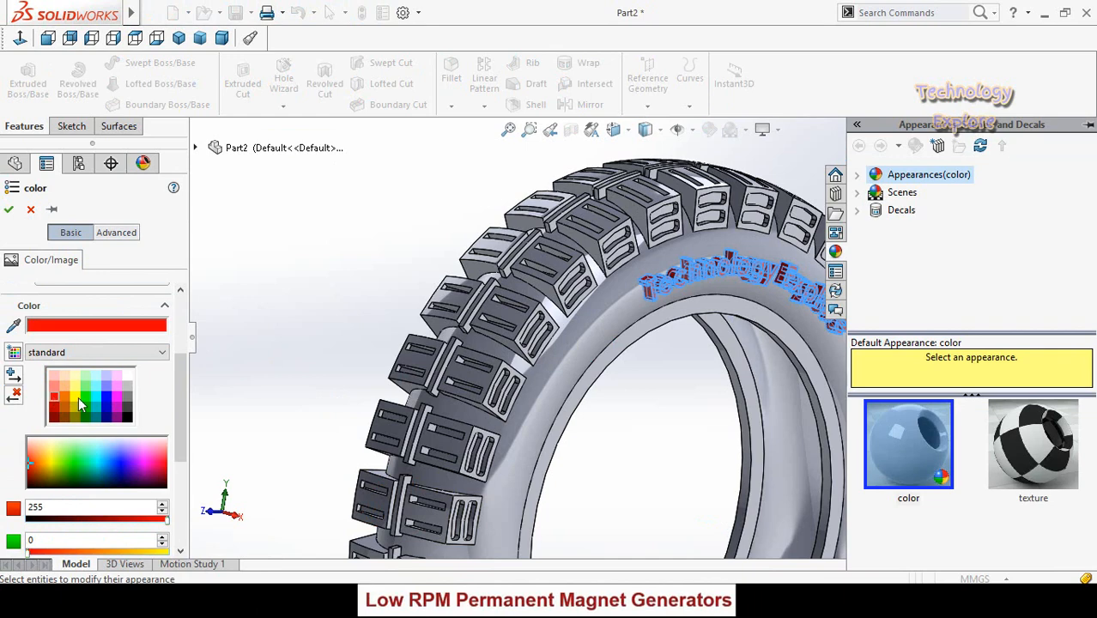
pyautogui.click(74, 398)
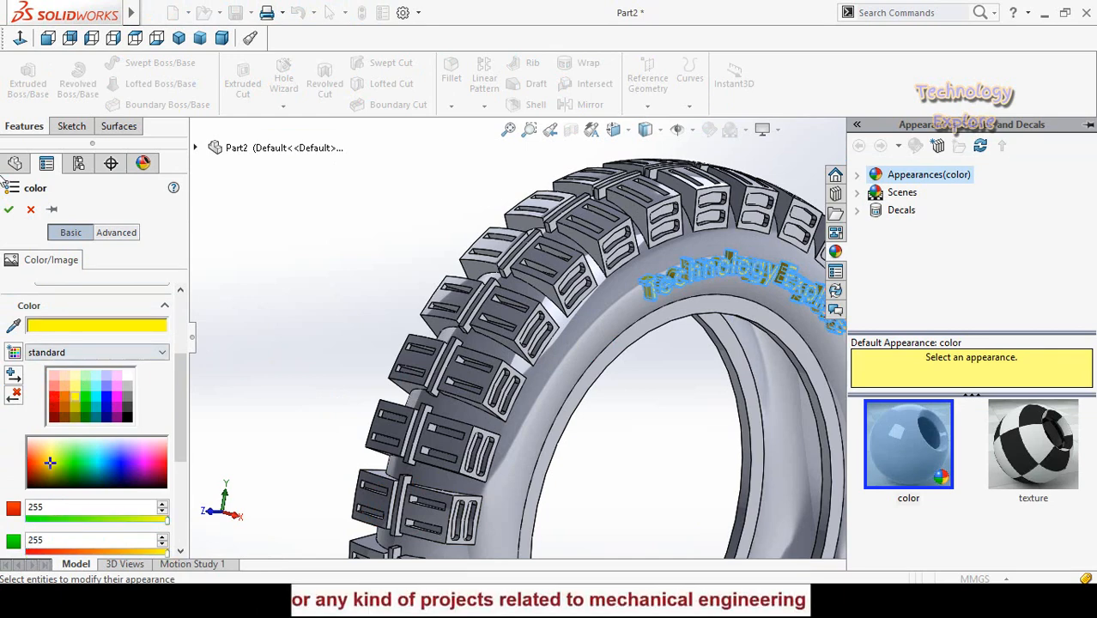
pyautogui.click(9, 210)
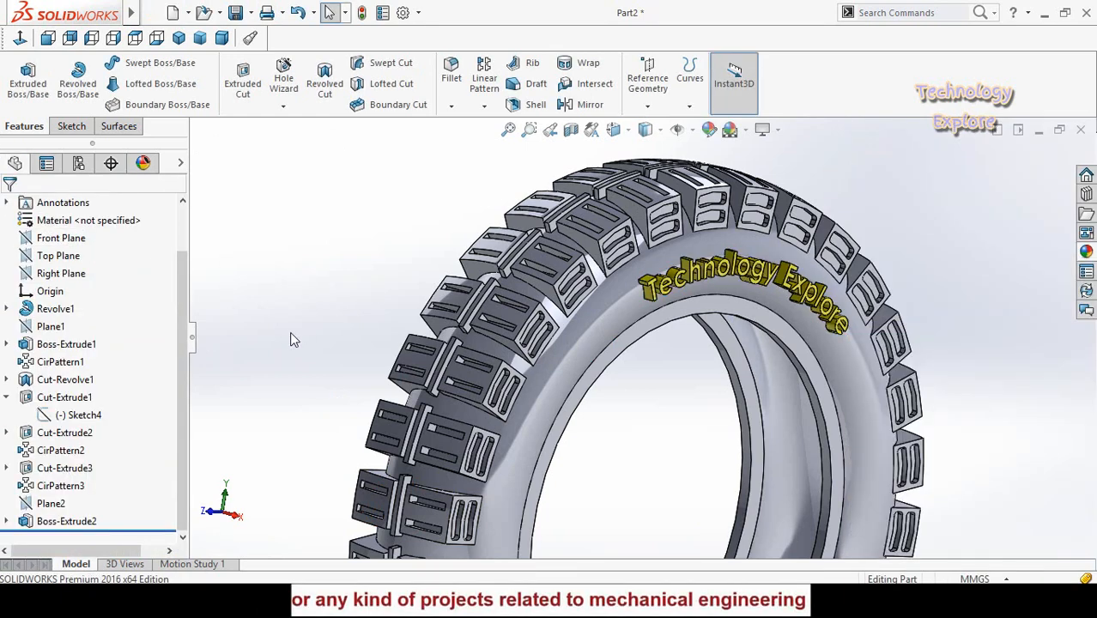
# - Apply black from the standard colour swatches to the Revolve1 tyre body feature
pyautogui.press('f')
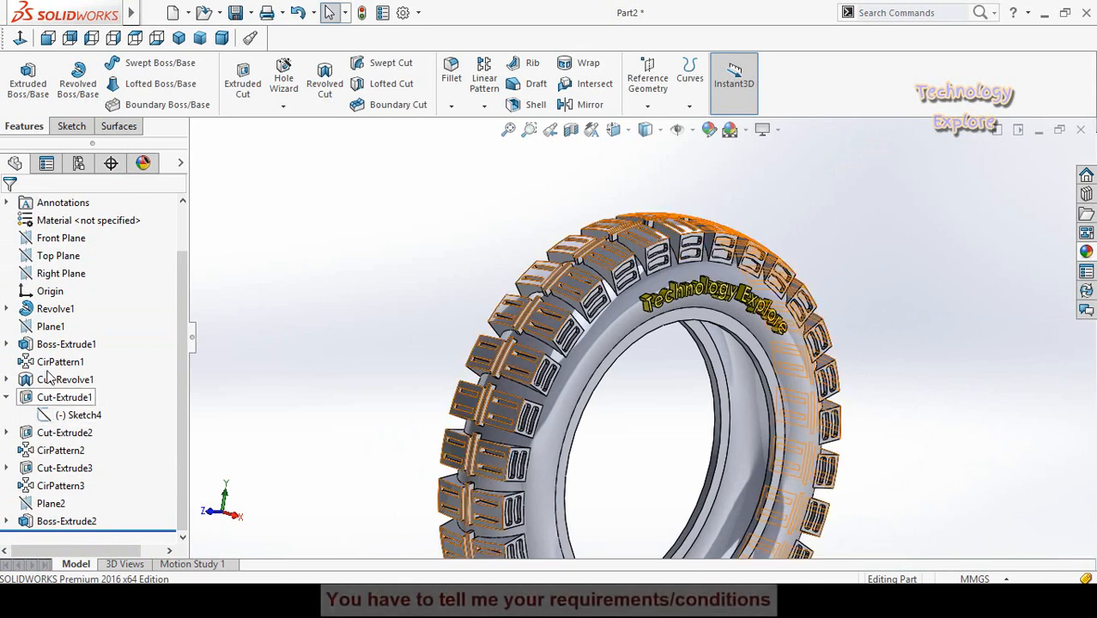
pyautogui.click(43, 310)
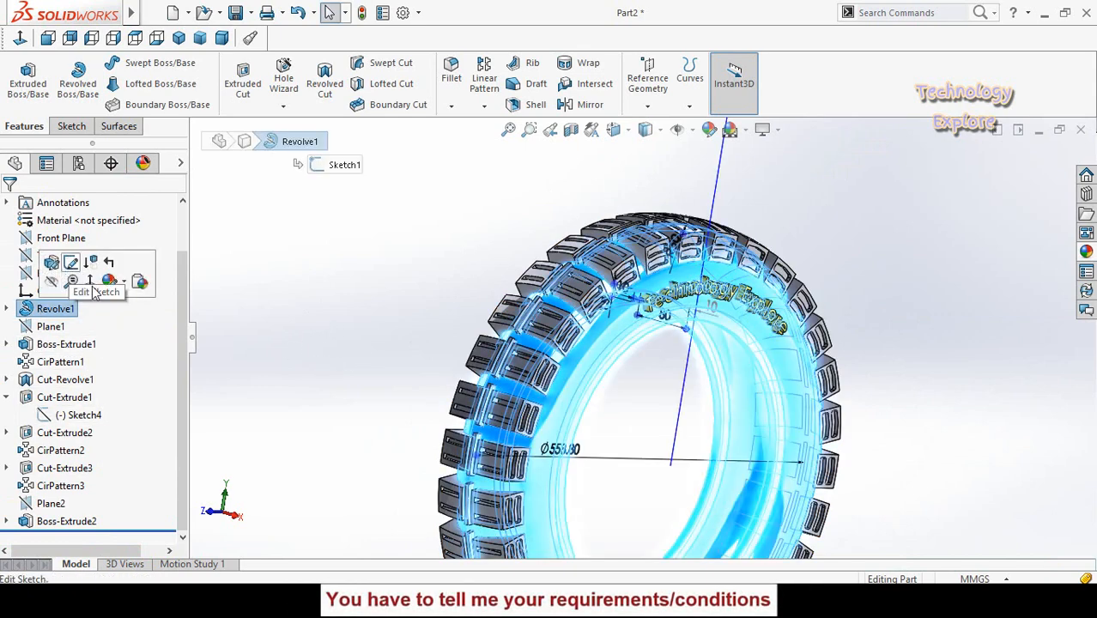
pyautogui.click(123, 283)
pyautogui.click(130, 316)
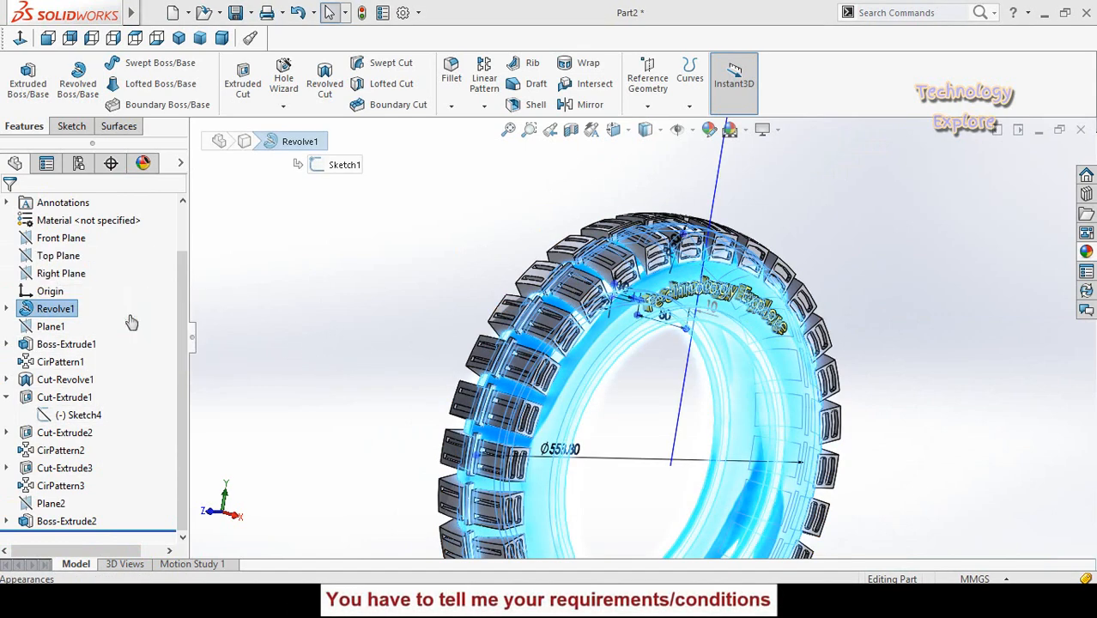
pyautogui.scroll(-3, 90, 420)
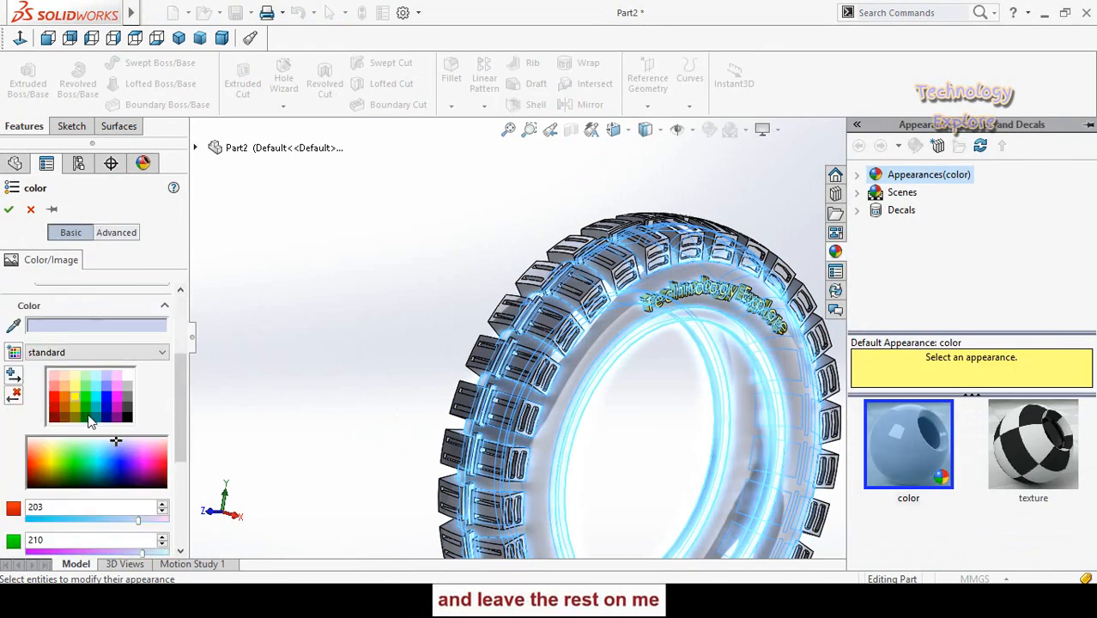
pyautogui.click(85, 409)
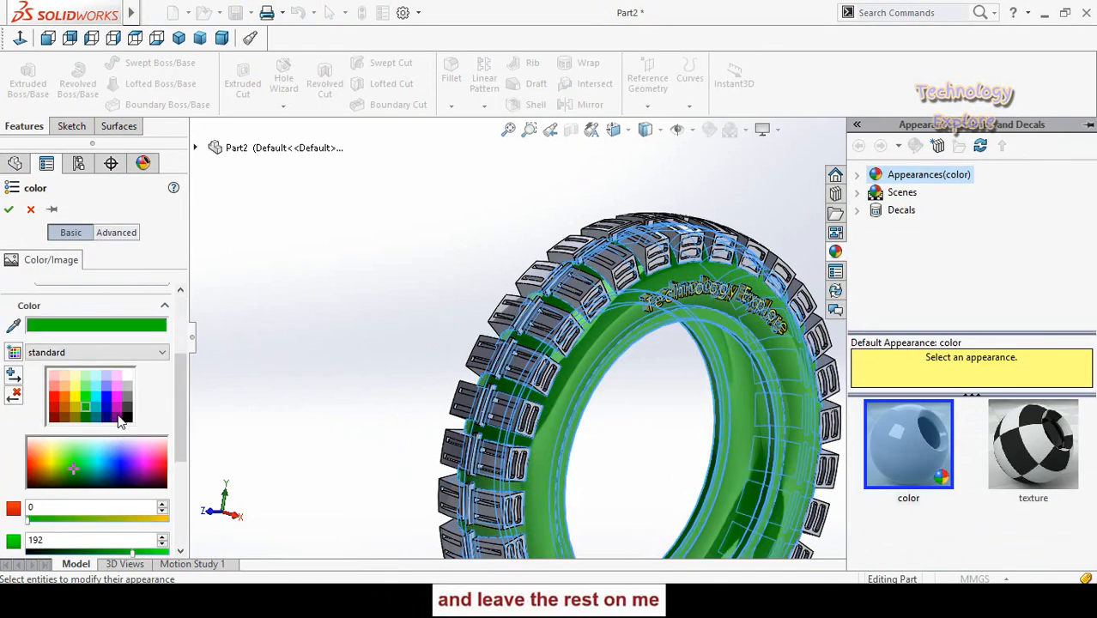
pyautogui.click(128, 418)
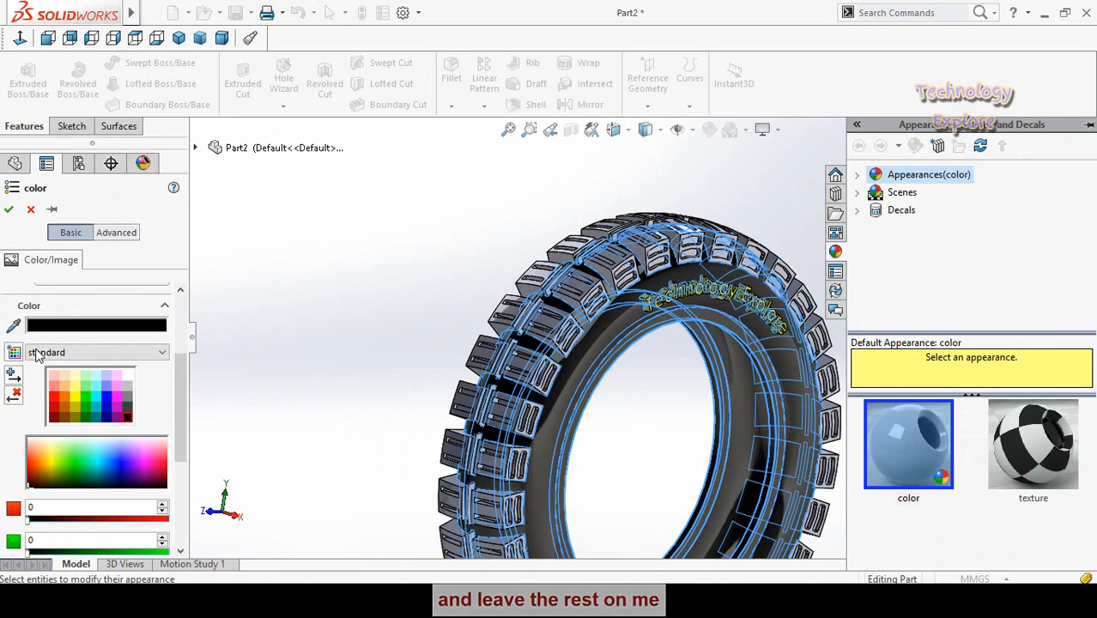
pyautogui.click(8, 209)
pyautogui.click(357, 270)
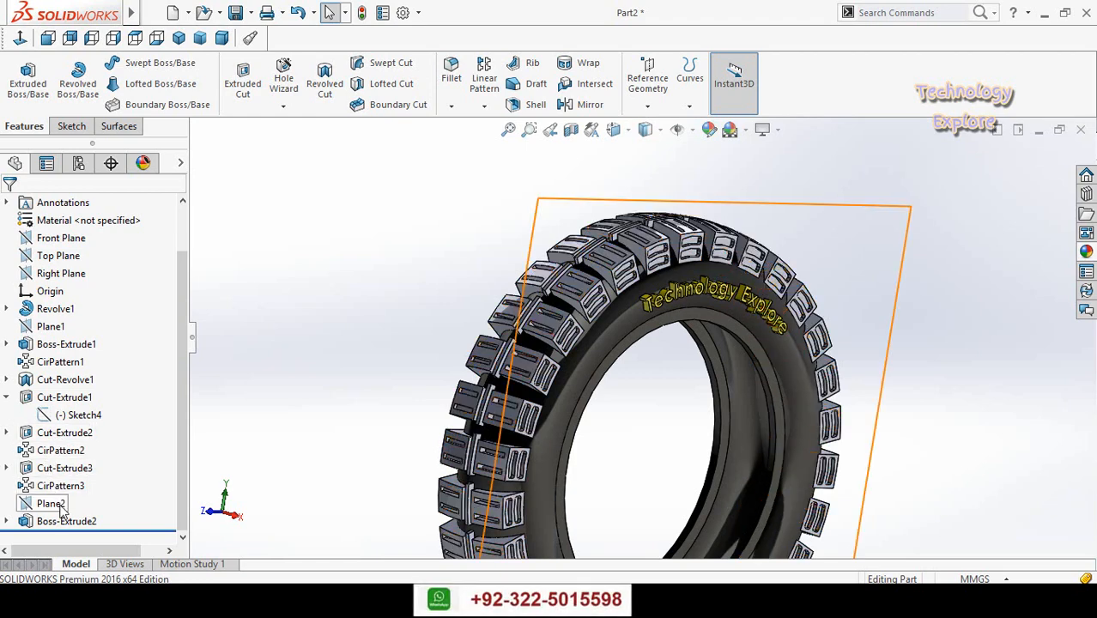
# - Choose dark grey, RGB 64, 64, 64, from the standard swatches as the colour of the Boss-Extrude1 tread block
pyautogui.click(51, 350)
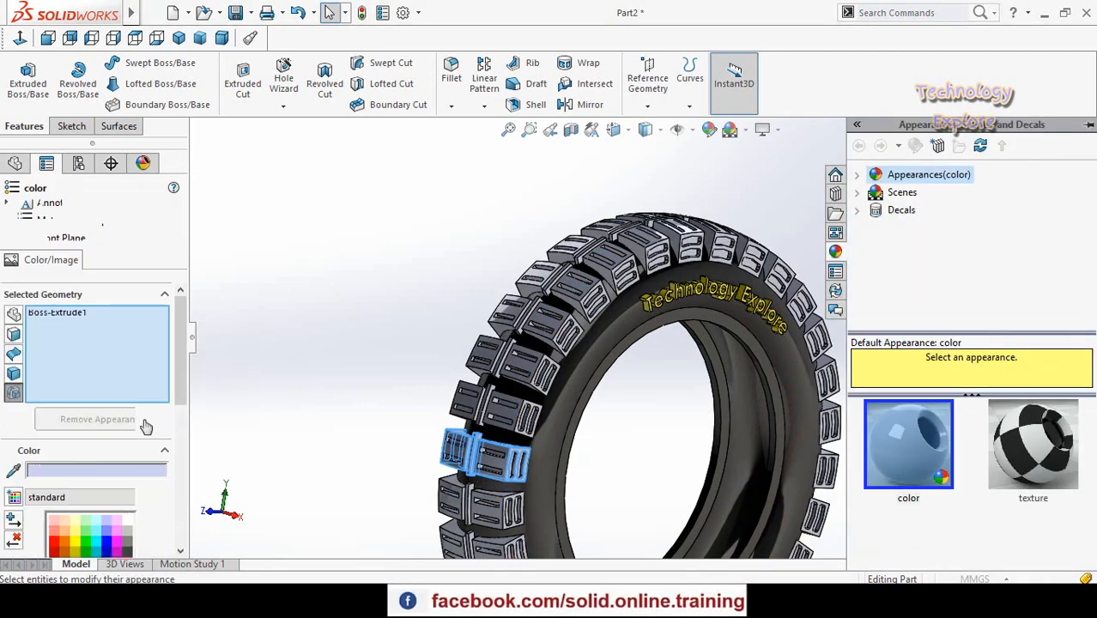
pyautogui.scroll(-3, 8, 453)
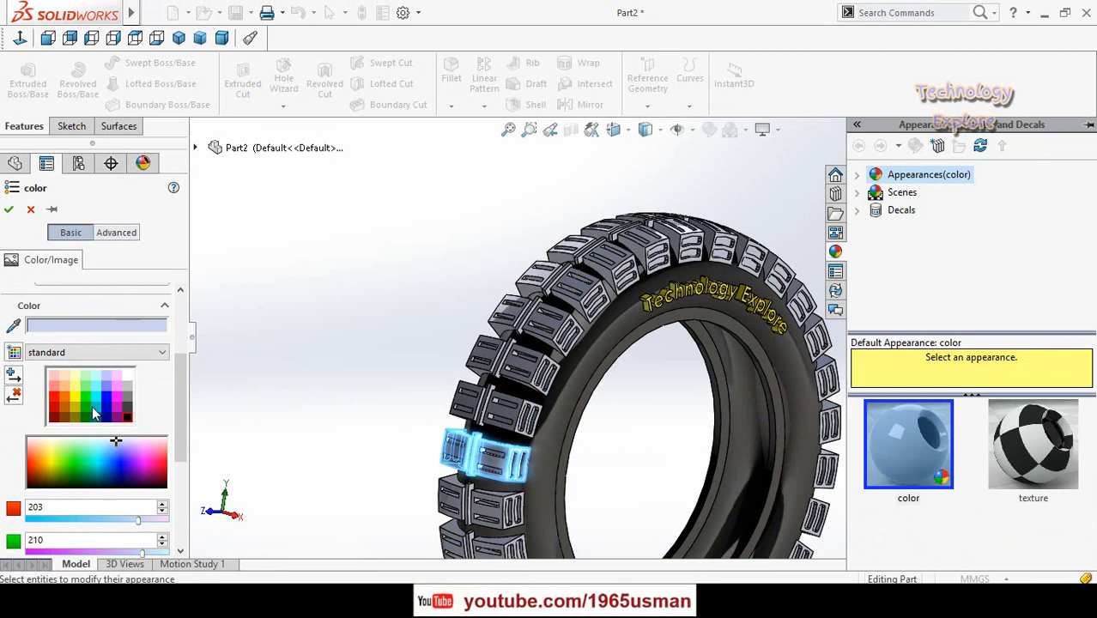
pyautogui.click(128, 413)
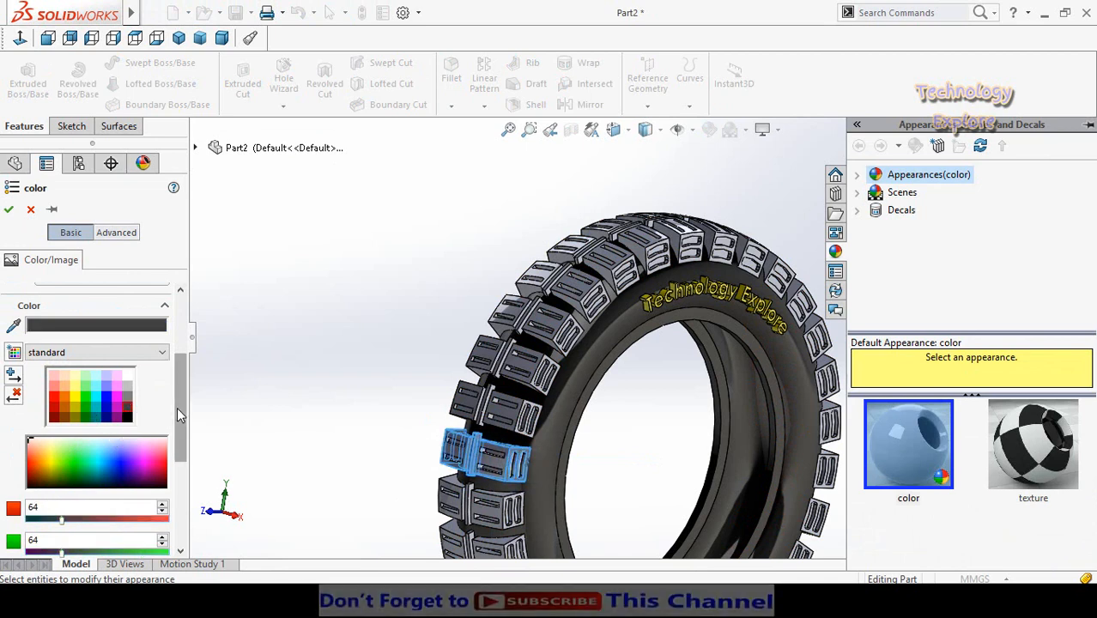
pyautogui.moveTo(180, 412); pyautogui.dragTo(179, 461)
pyautogui.scroll(-2, 470, 359)
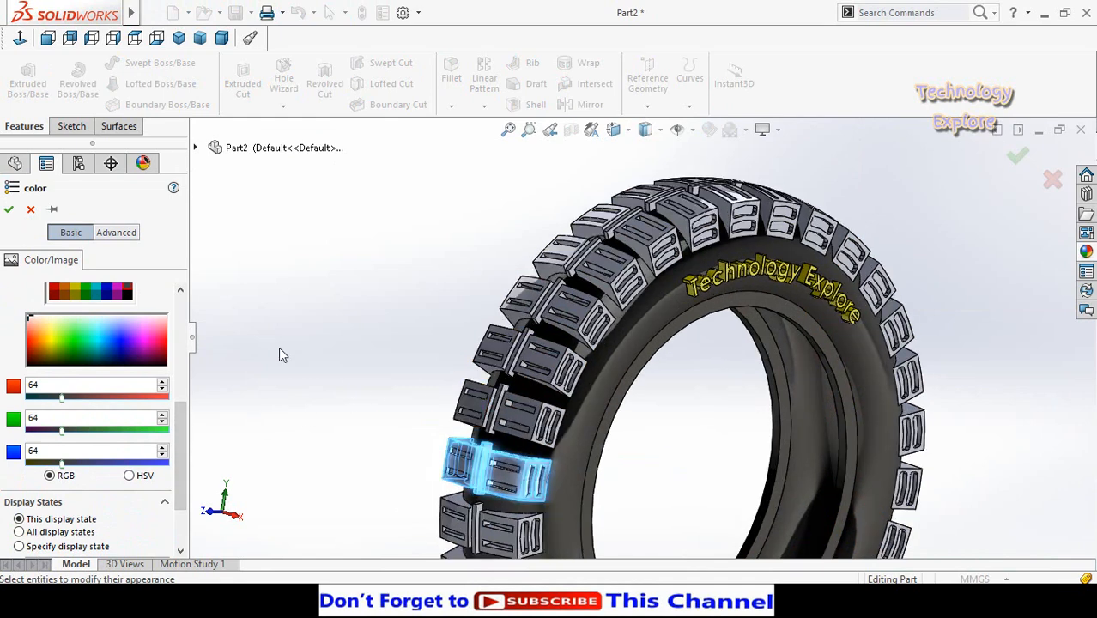
# - Add CirPattern1, Cut-Revolve1, Cut-Extrude1 to Cut-Extrude3, CirPattern2 and CirPattern3 to the colour selection and apply the dark grey
pyautogui.click(195, 150)
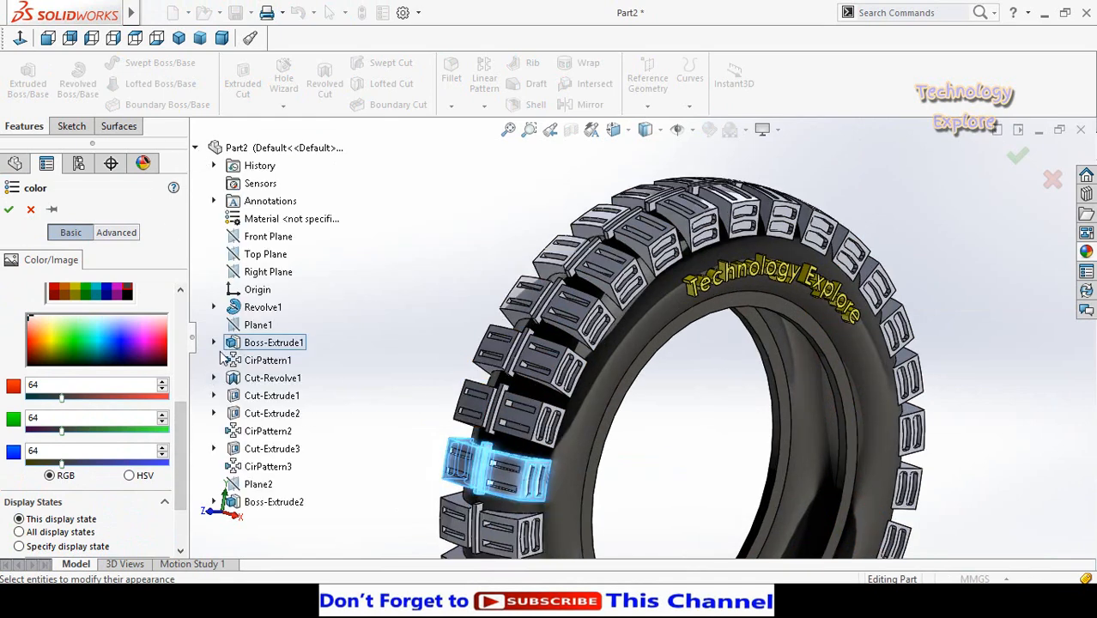
pyautogui.click(267, 360)
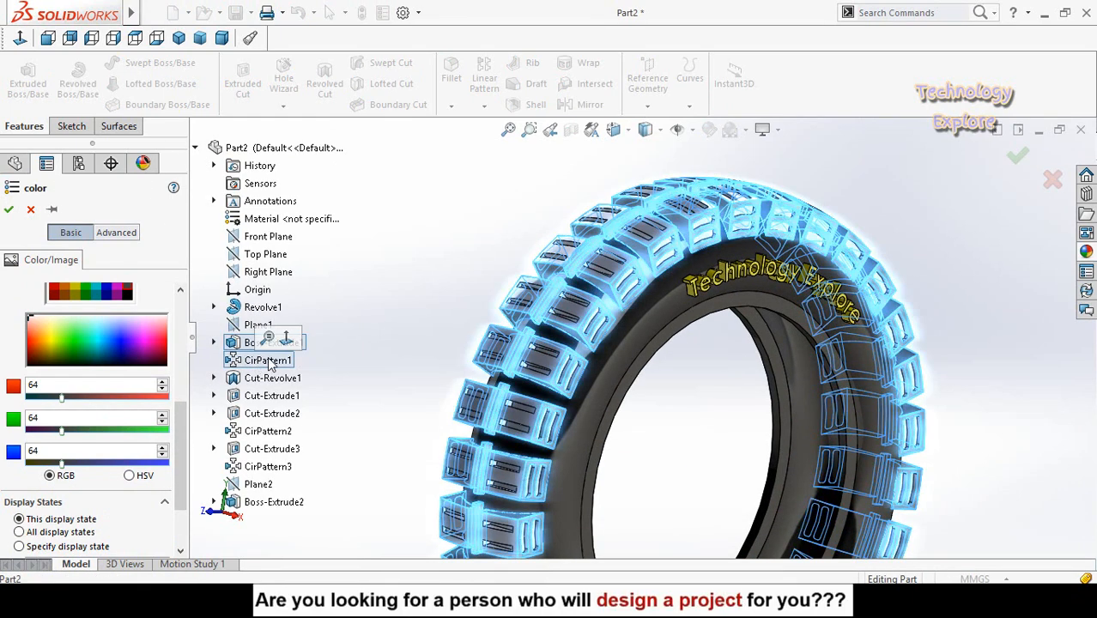
pyautogui.keyDown('ctrl'); pyautogui.click(273, 382); pyautogui.keyUp('ctrl')
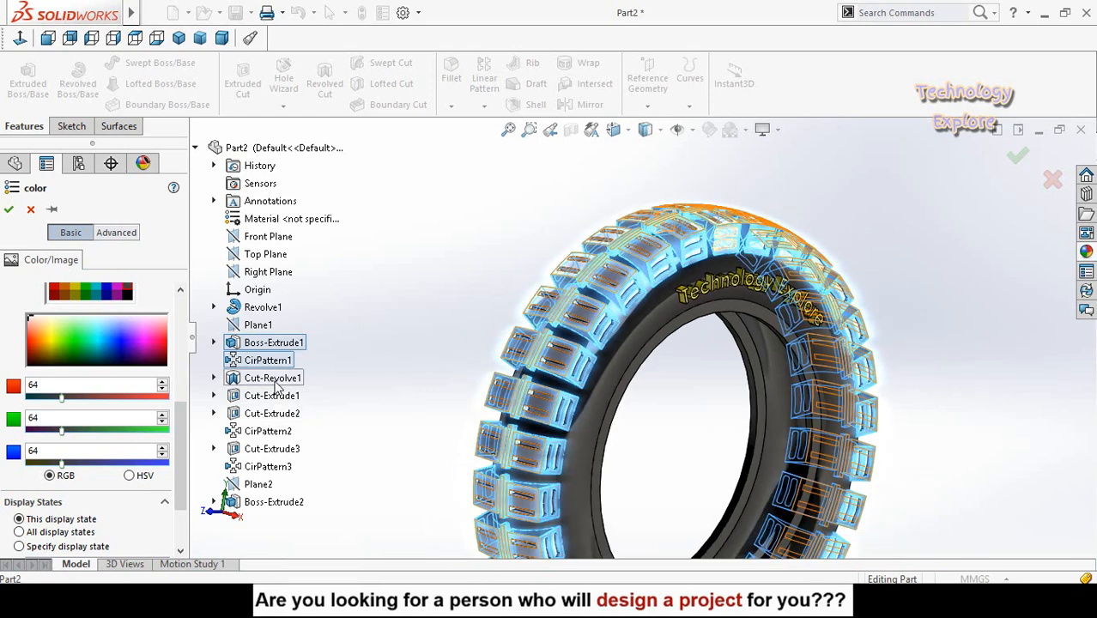
pyautogui.keyDown('ctrl'); pyautogui.click(274, 394); pyautogui.keyUp('ctrl')
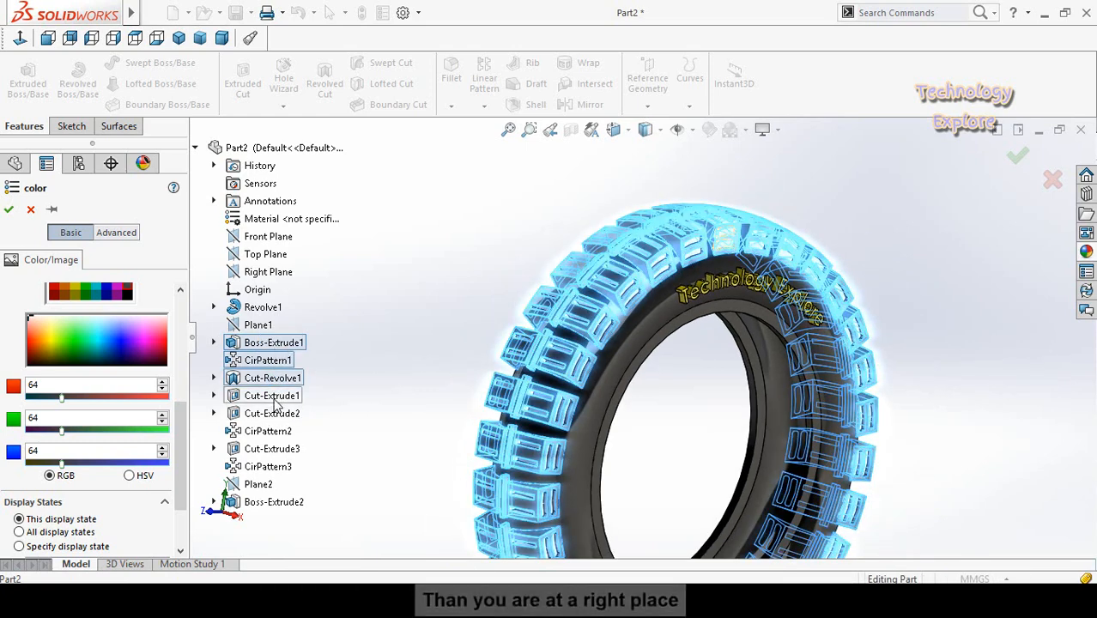
pyautogui.keyDown('ctrl'); pyautogui.click(269, 414); pyautogui.keyUp('ctrl')
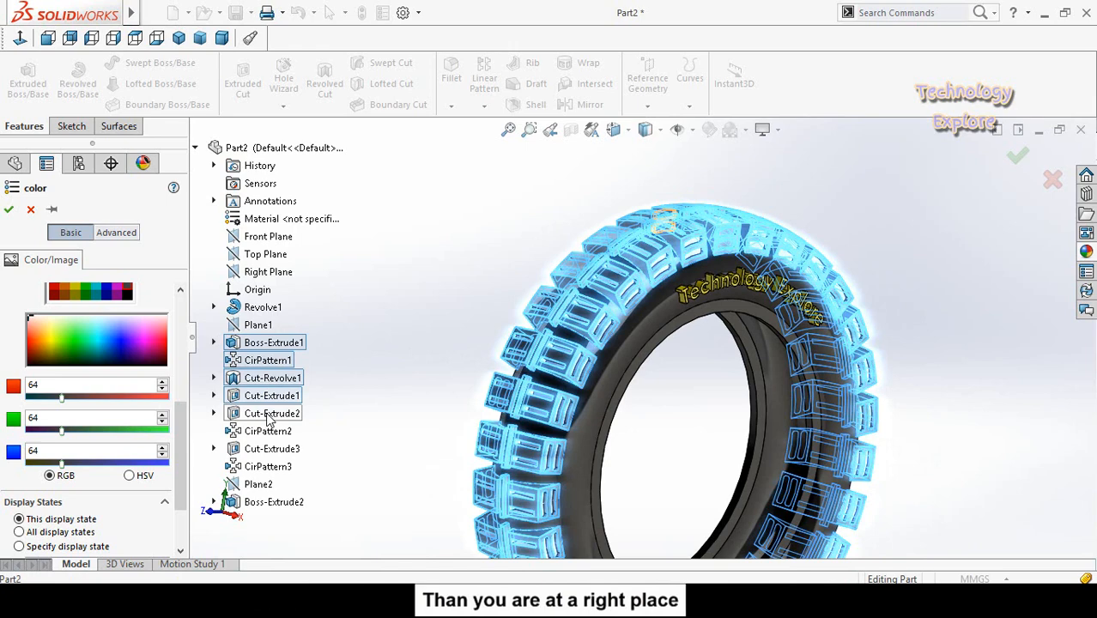
pyautogui.keyDown('ctrl'); pyautogui.click(269, 430); pyautogui.keyUp('ctrl')
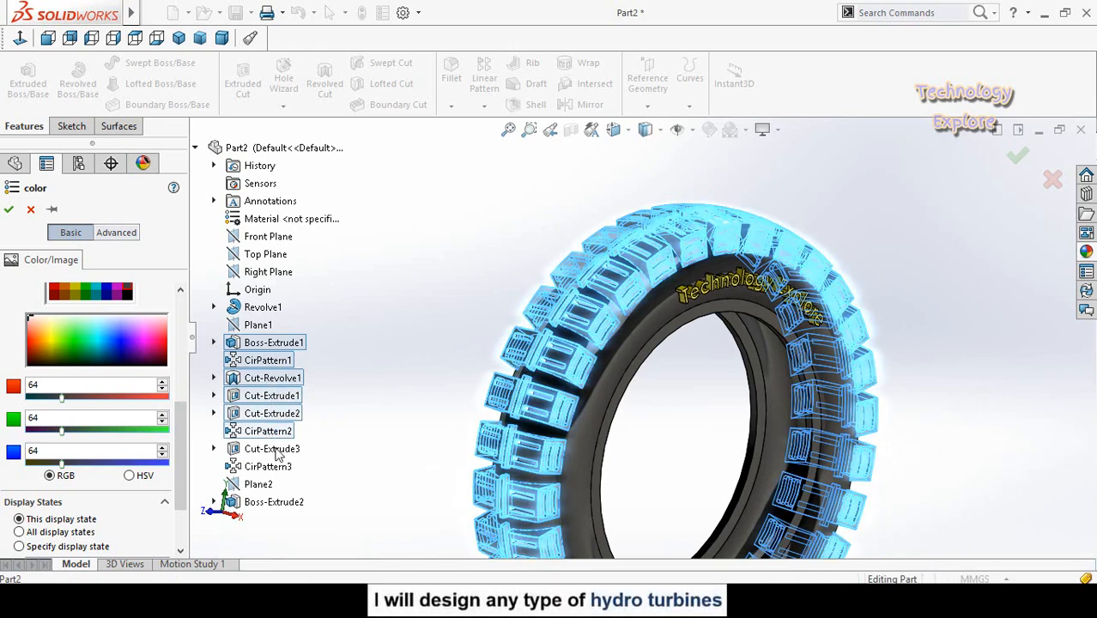
pyautogui.keyDown('ctrl'); pyautogui.click(278, 450); pyautogui.keyUp('ctrl')
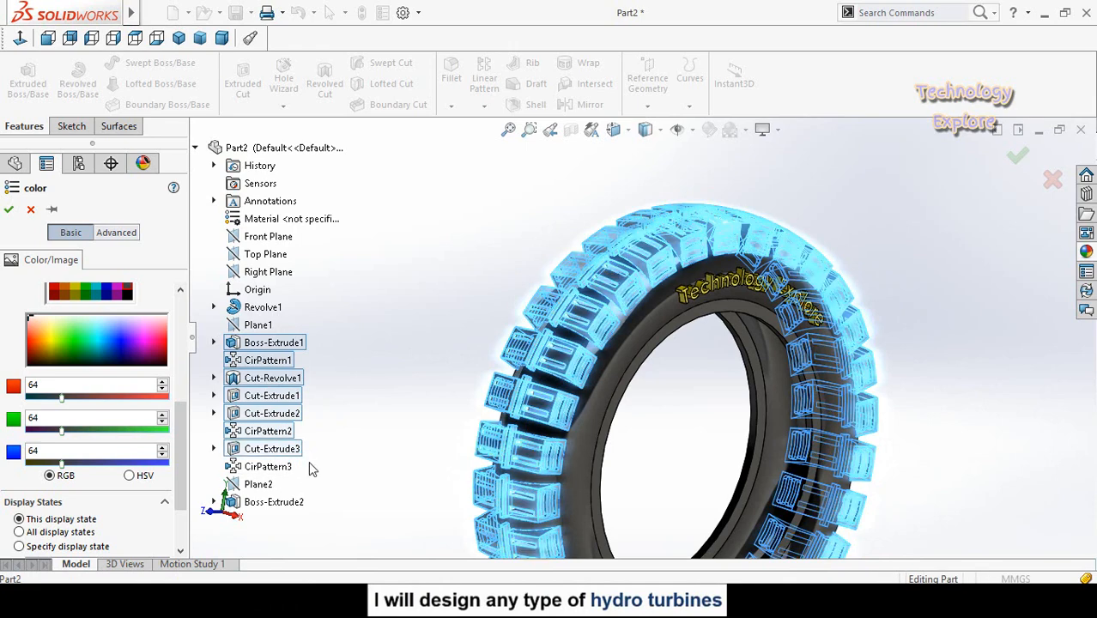
pyautogui.keyDown('ctrl'); pyautogui.click(255, 468); pyautogui.keyUp('ctrl')
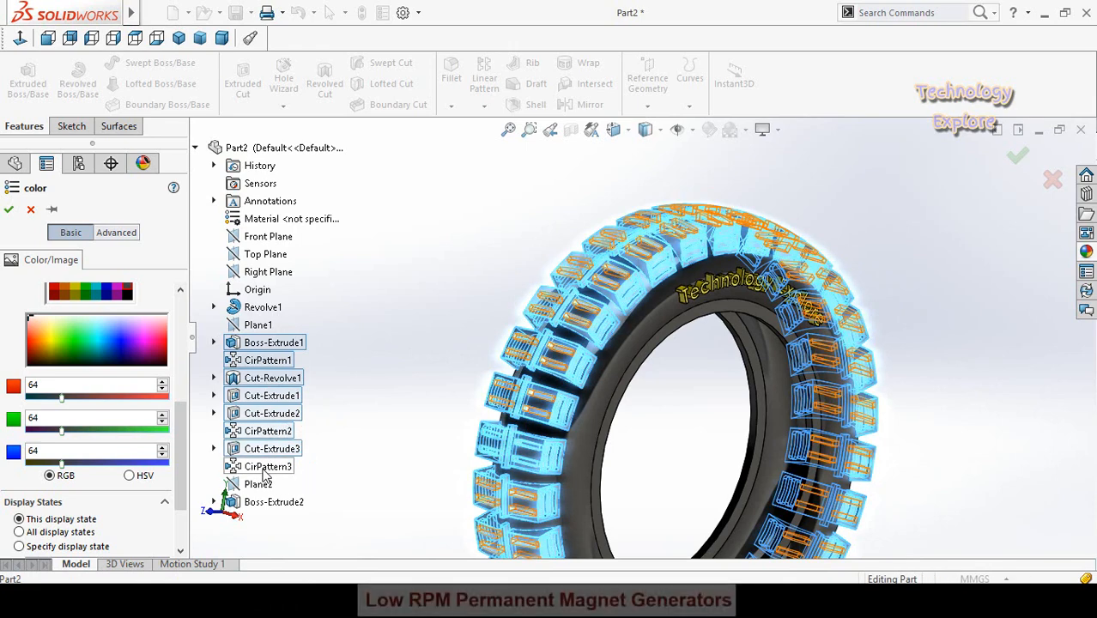
pyautogui.click(8, 209)
# - Examine the coloured tyre from both sides, checking the tread blocks, inner rim and sidewall lettering
pyautogui.scroll(3, 644, 445)
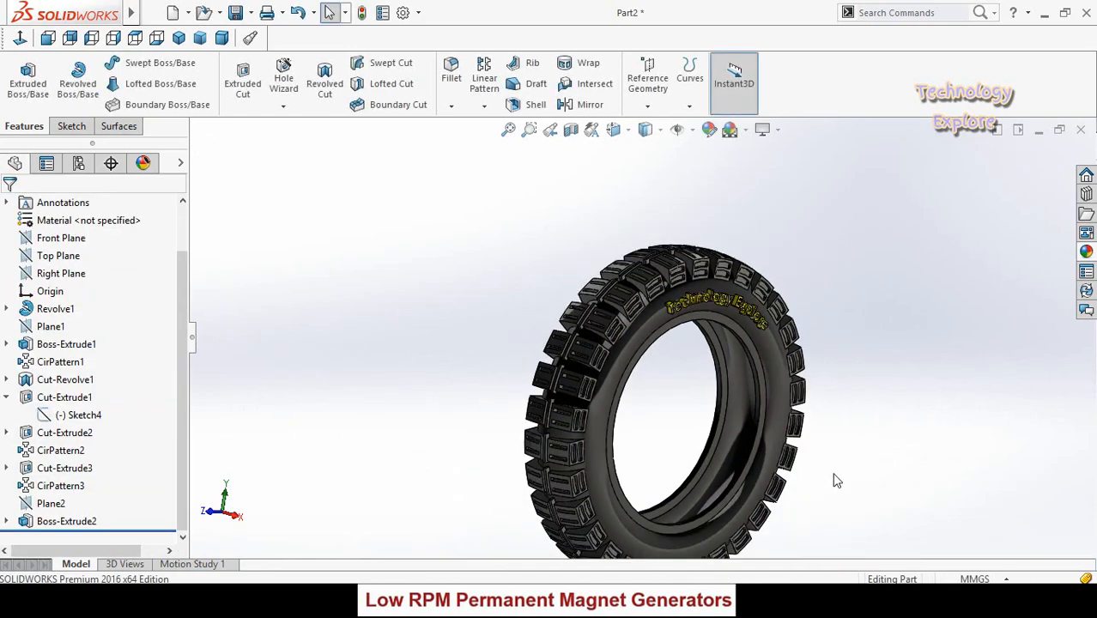
pyautogui.moveTo(762, 498); pyautogui.dragTo(606, 404, button='middle')
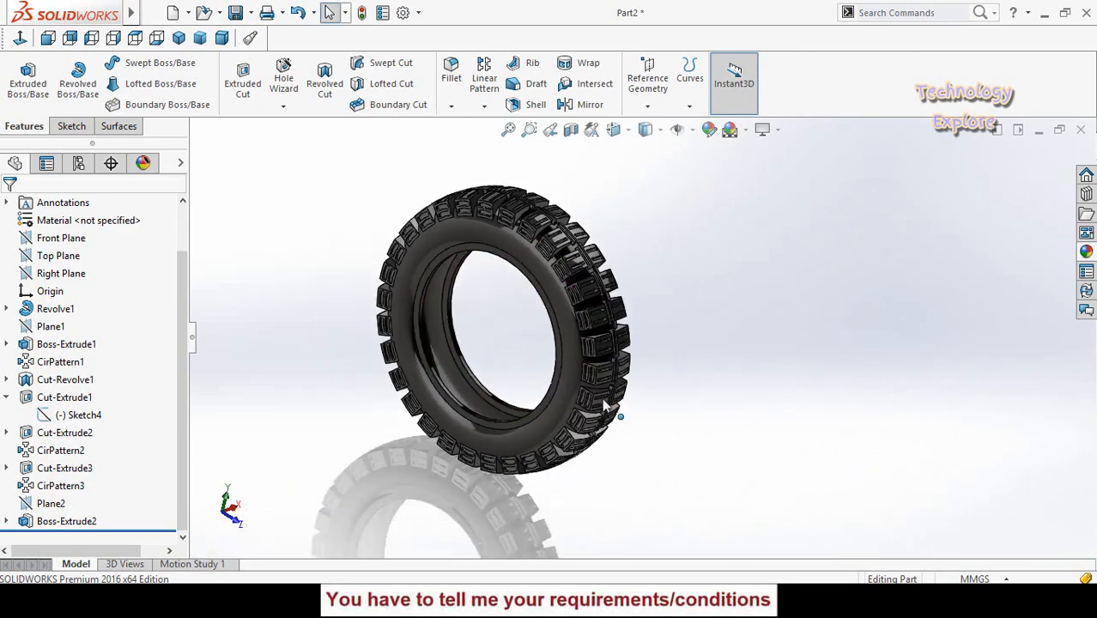
pyautogui.scroll(-4, 429, 257)
pyautogui.moveTo(429, 258); pyautogui.dragTo(469, 386, button='middle')
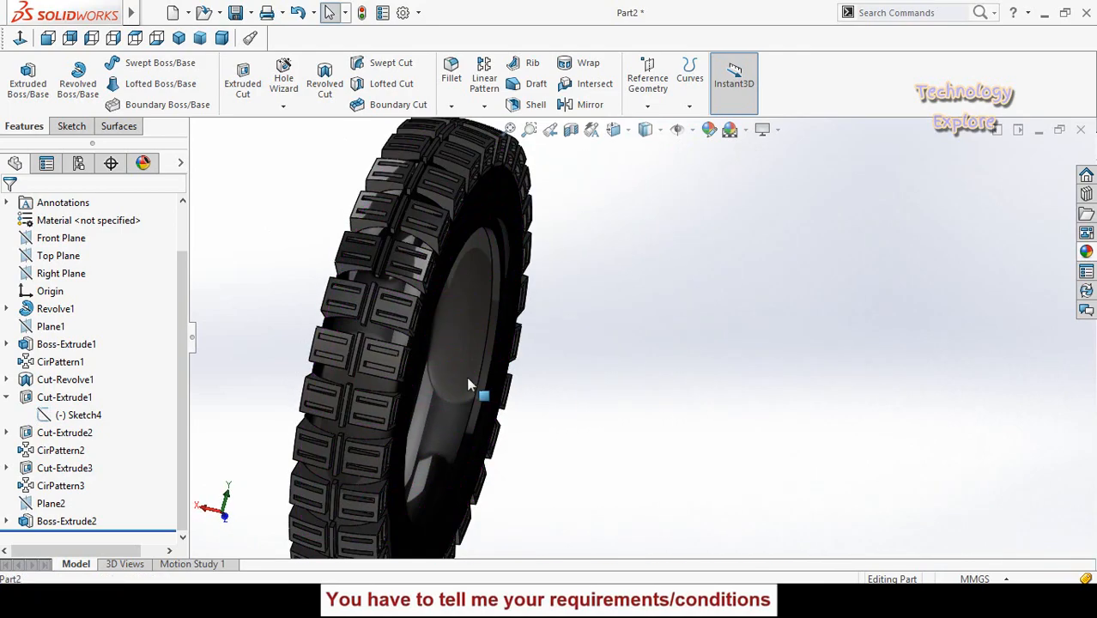
pyautogui.scroll(3, 469, 385)
pyautogui.moveTo(405, 368); pyautogui.dragTo(471, 279, button='middle')
pyautogui.moveTo(510, 324)
pyautogui.mouseDown(button='middle')
pyautogui.moveTo(522, 361)
pyautogui.moveTo(473, 353)
pyautogui.moveTo(458, 277)
pyautogui.moveTo(445, 337)
pyautogui.moveTo(480, 304)
pyautogui.moveTo(465, 279)
pyautogui.moveTo(505, 316)
pyautogui.mouseUp(button='middle')
pyautogui.scroll(2, 506, 316)
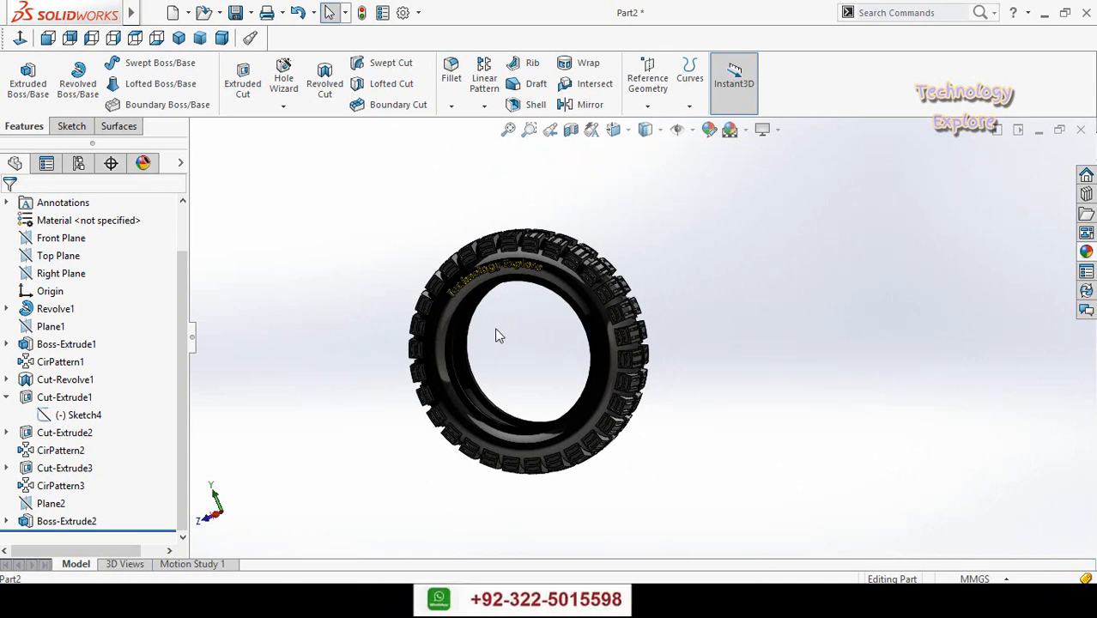
pyautogui.moveTo(495, 328); pyautogui.dragTo(543, 321, button='middle')
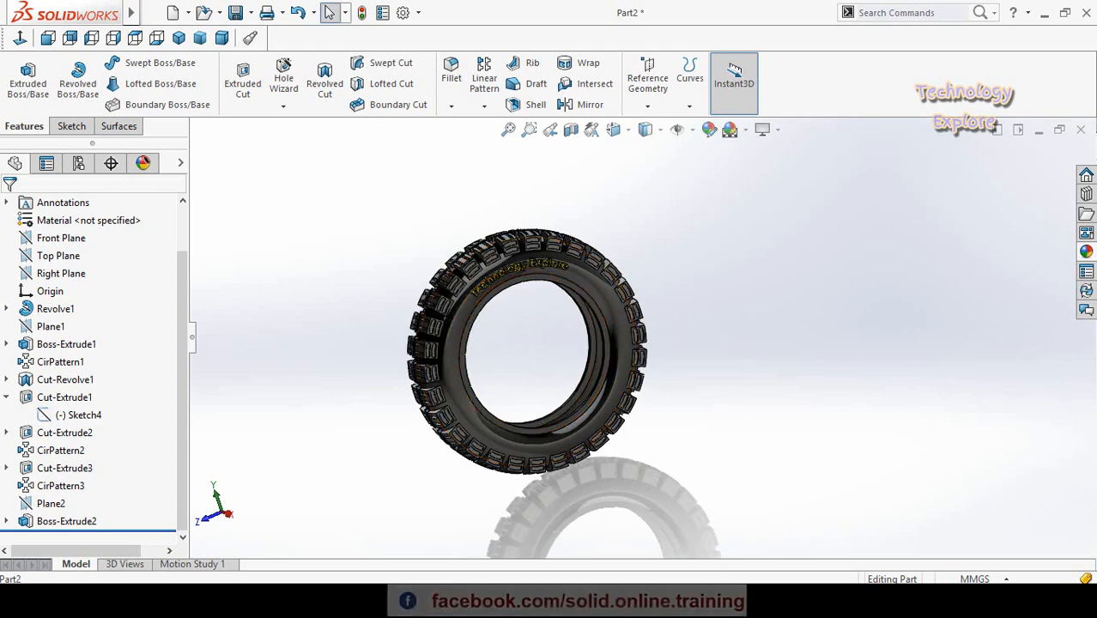